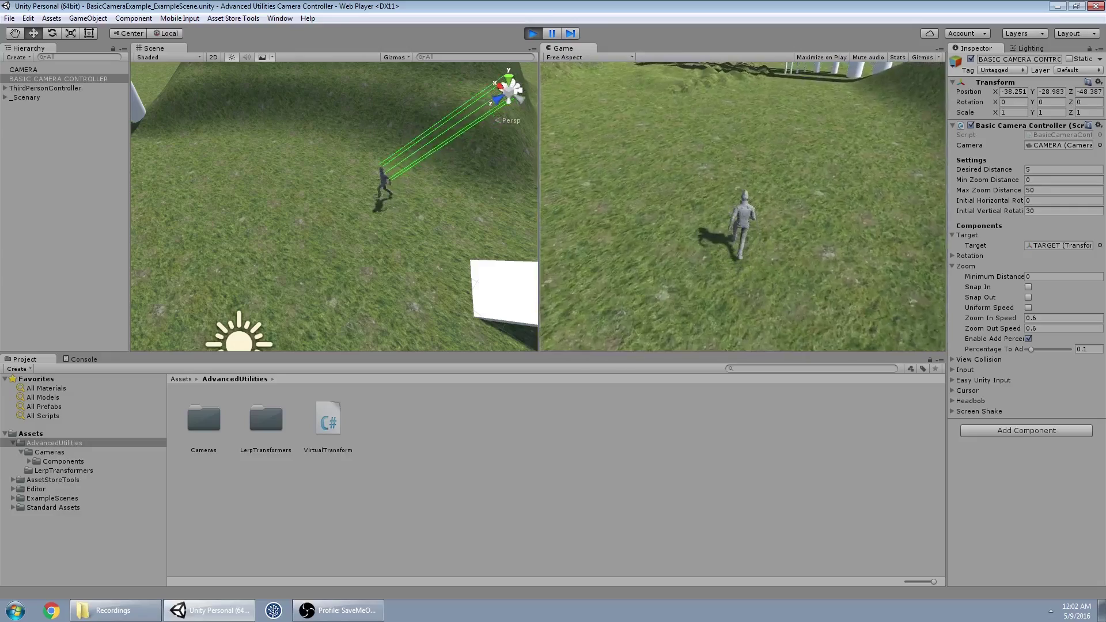
- Examine the imported asset folders in the project and select the AdvancedUtilities folder
key("w")
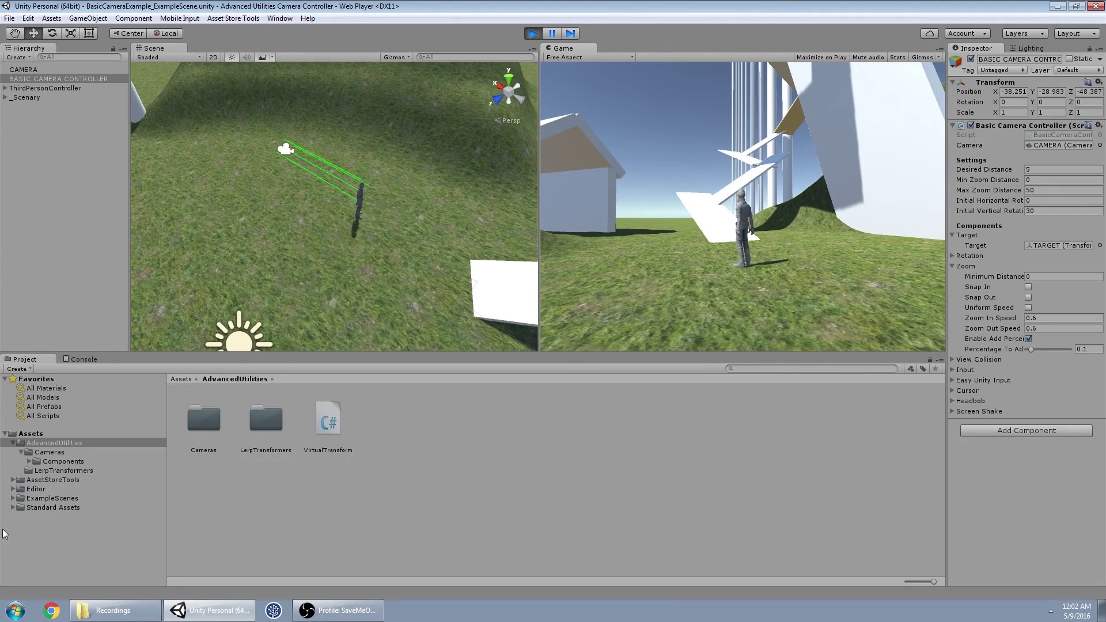
left_click(53, 444)
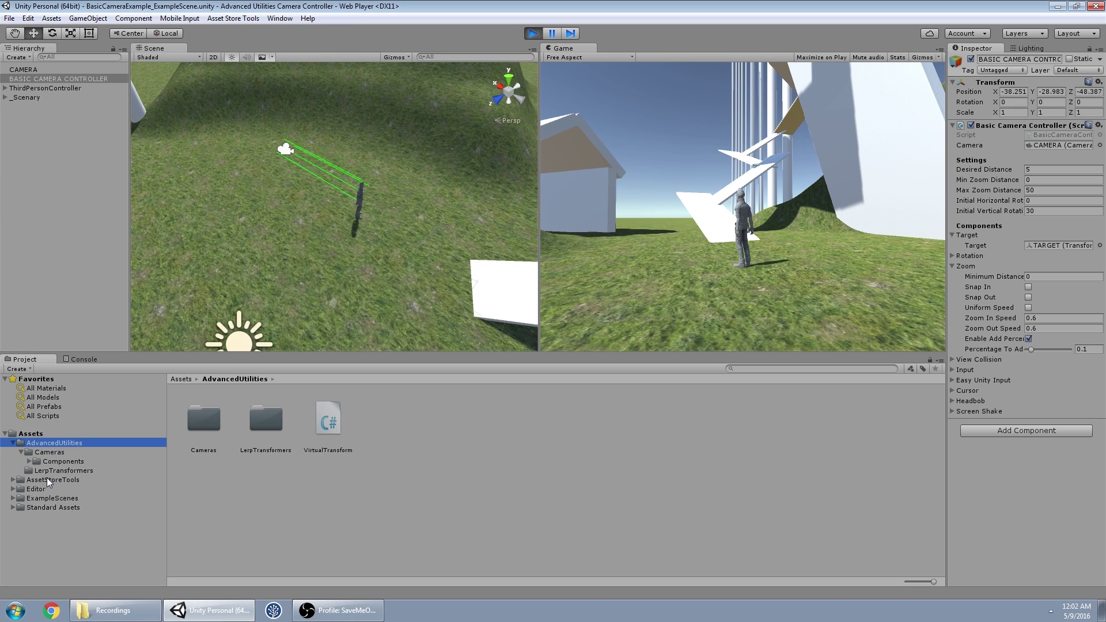
left_click(47, 480)
left_click(47, 508, "shift")
left_click(71, 442)
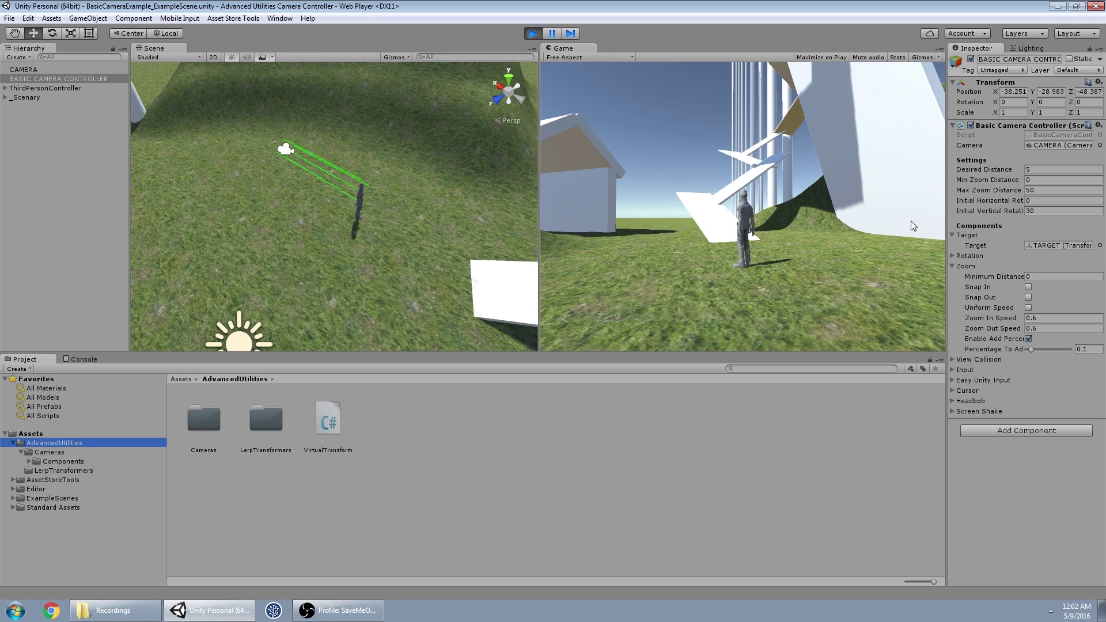
- Open the Cameras folder and look through its scripts from BasicCameraController to MultiCameraController
double_click(214, 427)
left_click(267, 427)
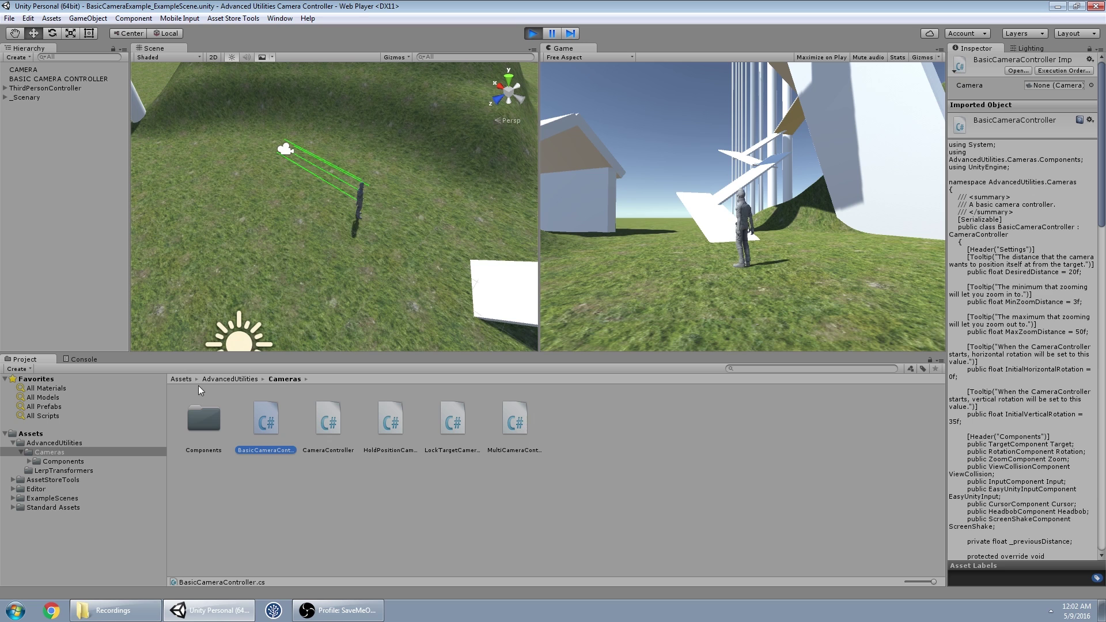
key("Right")
key("Right")
key("Right")
key("Right")
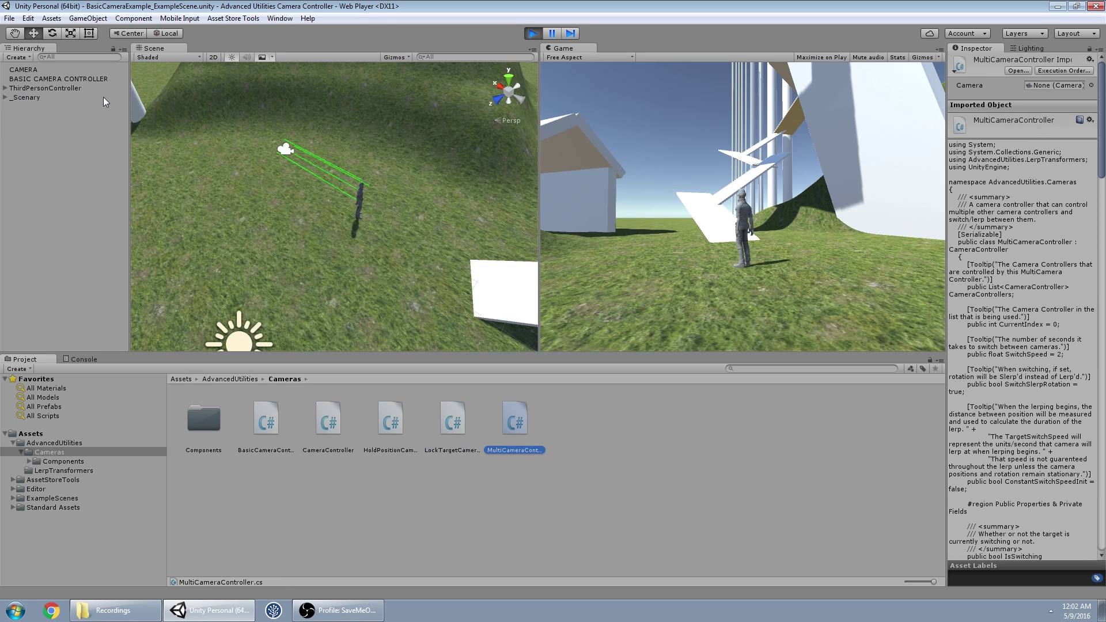
- Select the BASIC CAMERA CONTROLLER object and widen the Inspector until its setting names are fully readable
left_click(92, 77)
left_click_drag(948, 160, 715, 159)
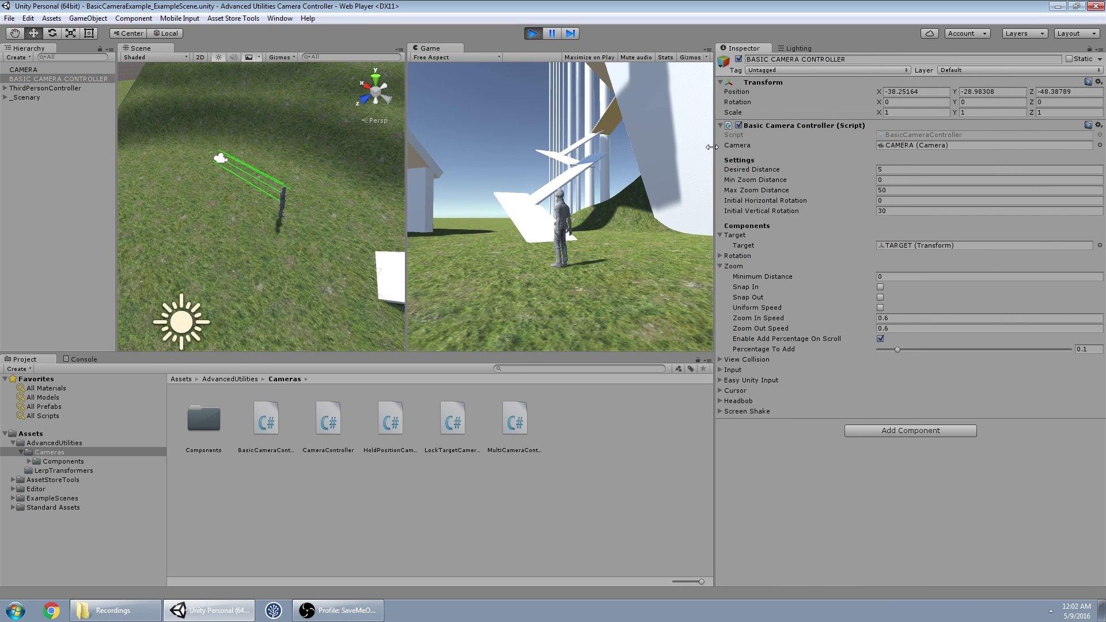
- Run and jump the character across the white ramps to check how the camera follows
left_click(695, 153)
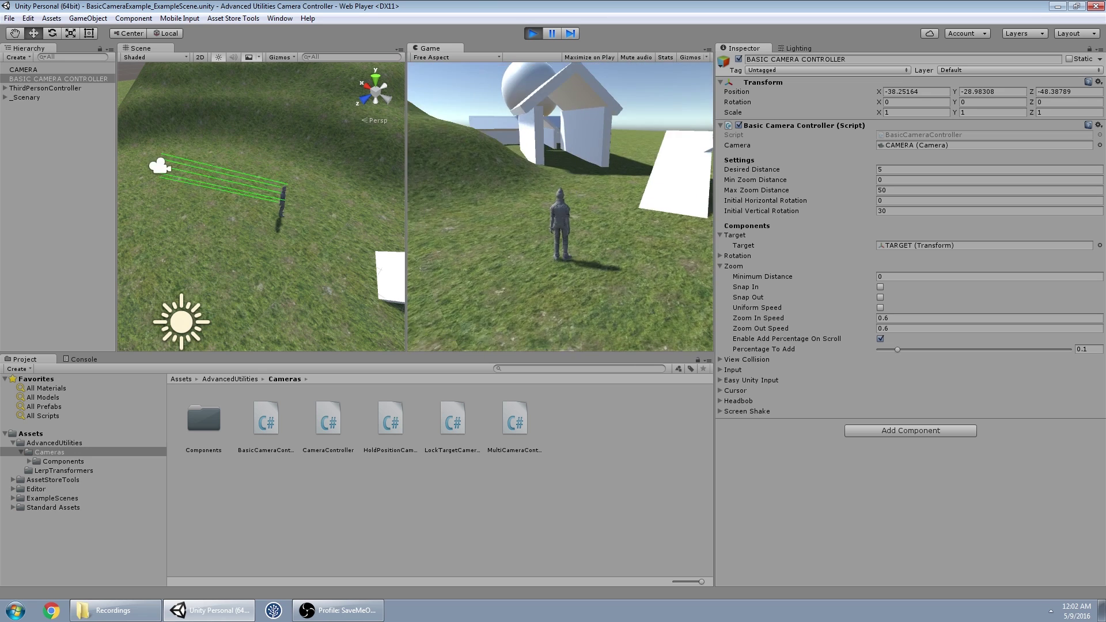
key("w")
key("space")
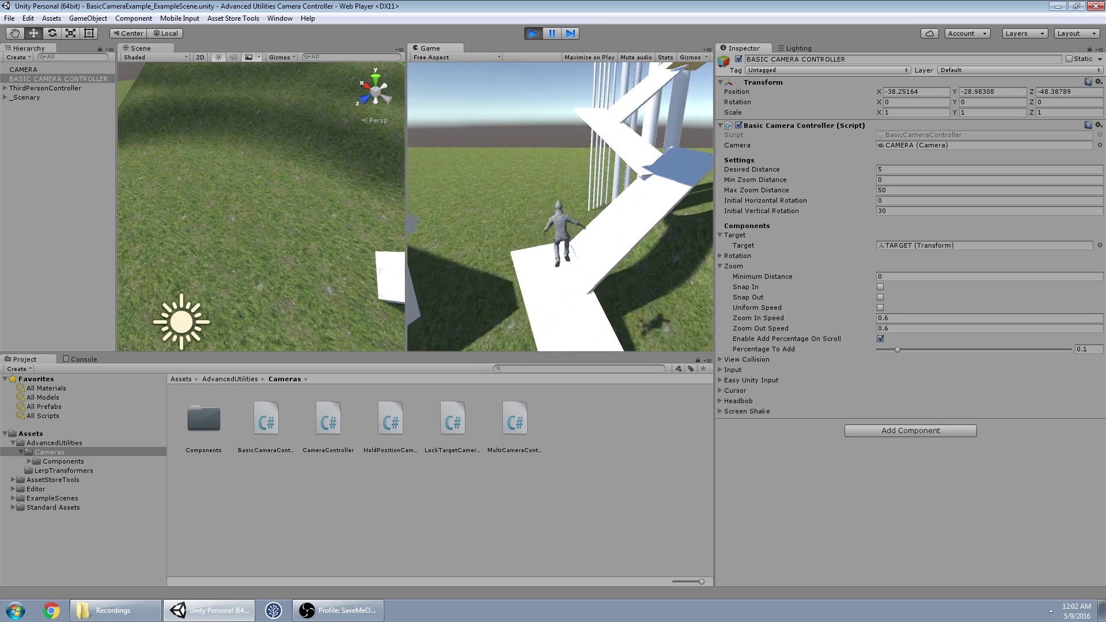
key("space")
key("w")
key("space")
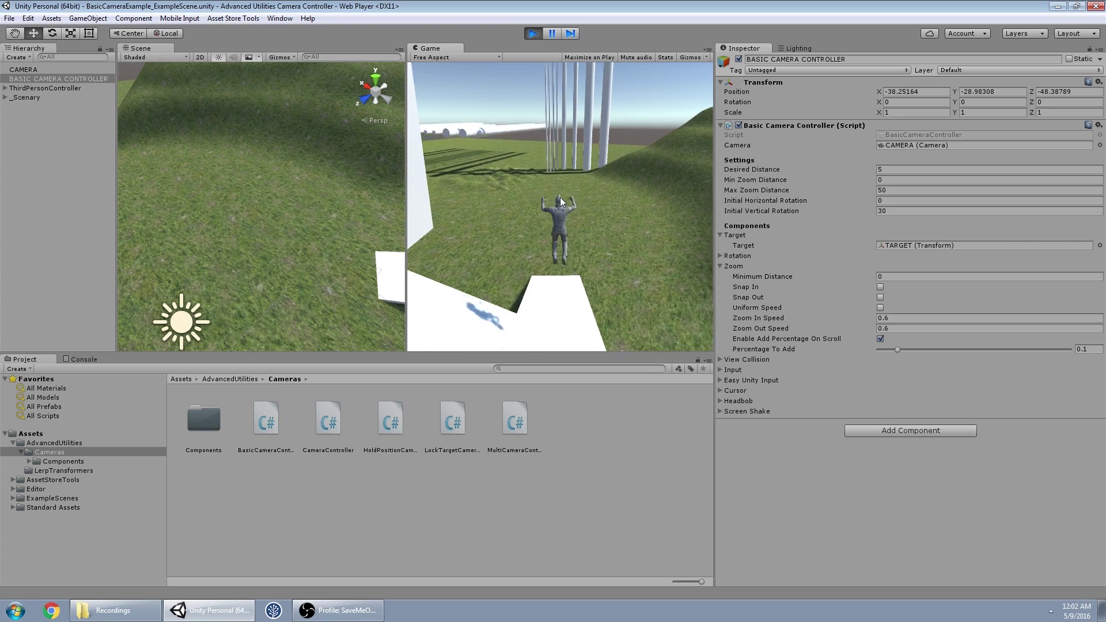
- Zoom and orbit the game camera around the character, move the character back onto the grass, and release the cursor
scroll(583, 205, "up", 3)
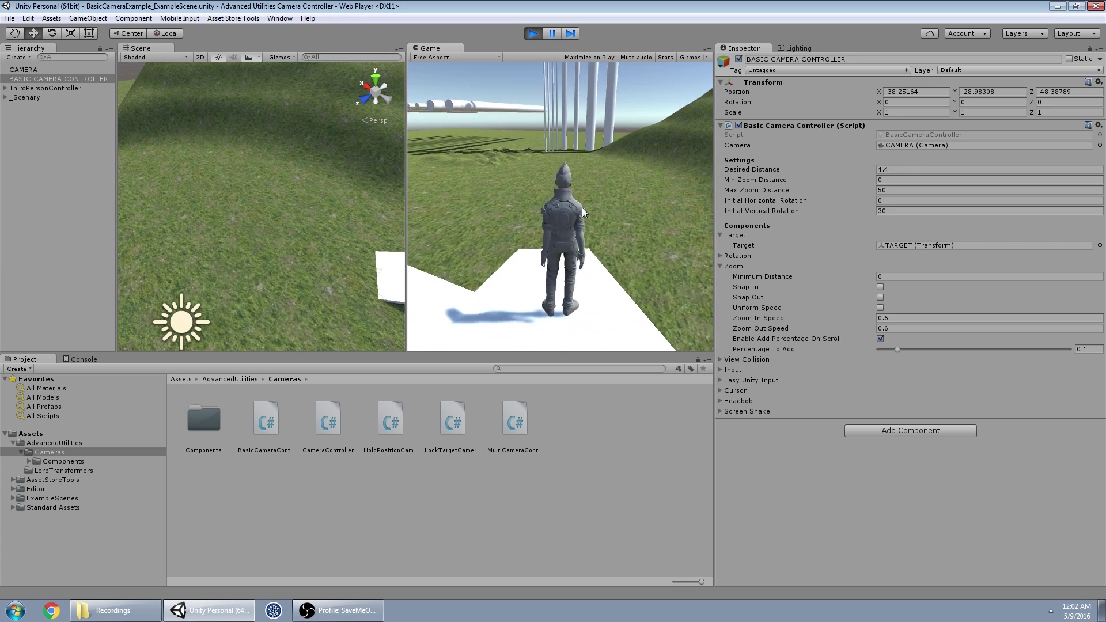
scroll(582, 207, "down", 5)
left_click_drag(582, 203, 553, 277)
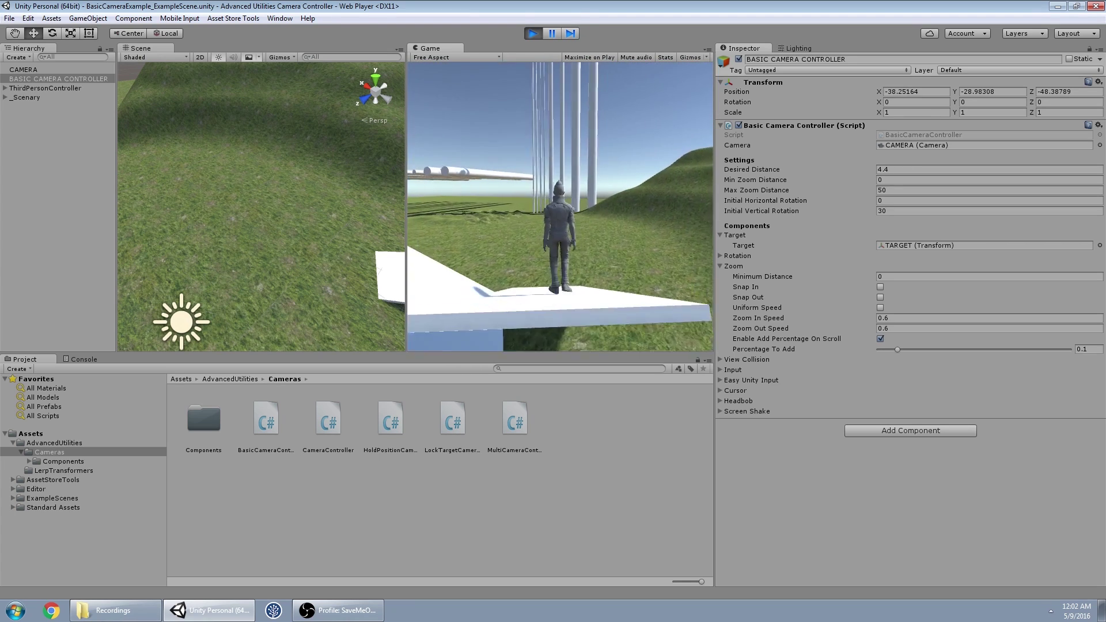
key("w")
key("space")
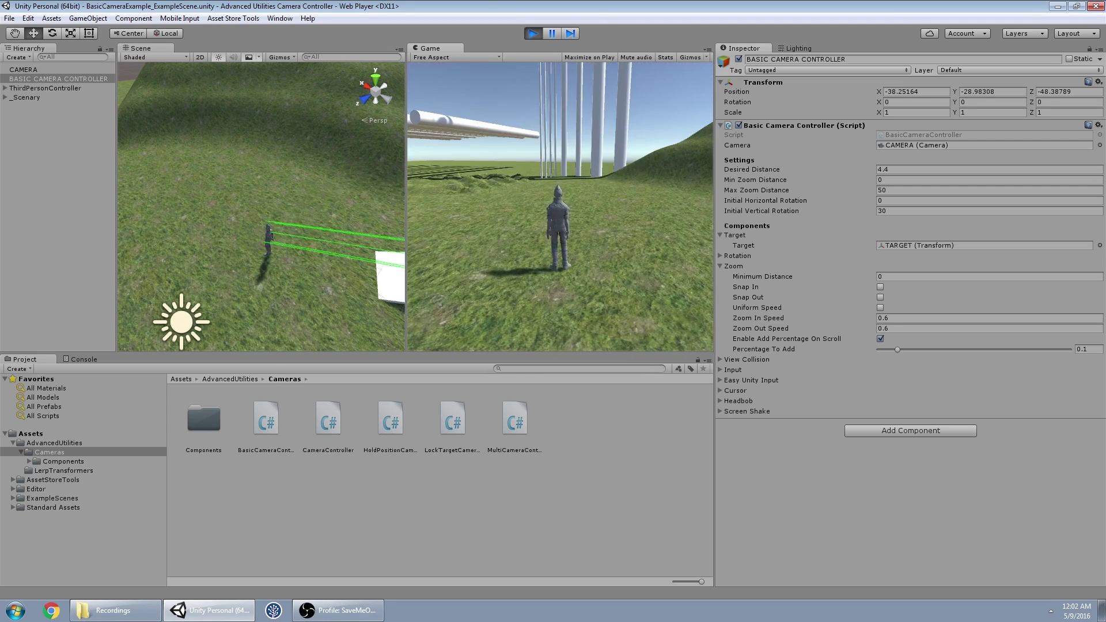
key("Escape")
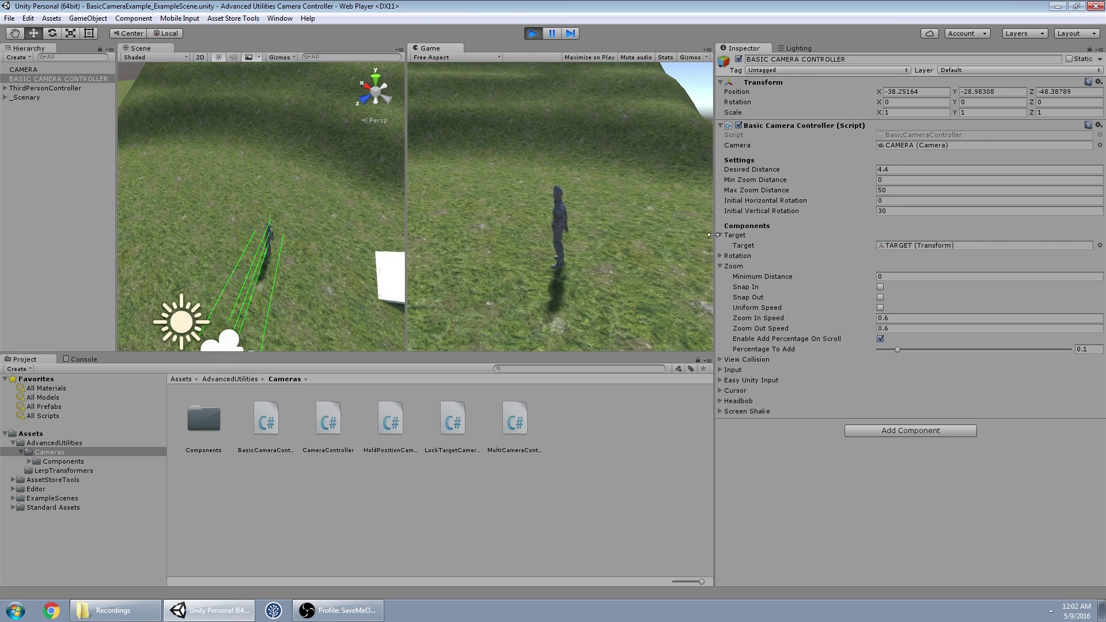
- Stop the running scene and resize the Inspector so the controller settings fit beside the Scene and Game views
left_click_drag(713, 235, 293, 202)
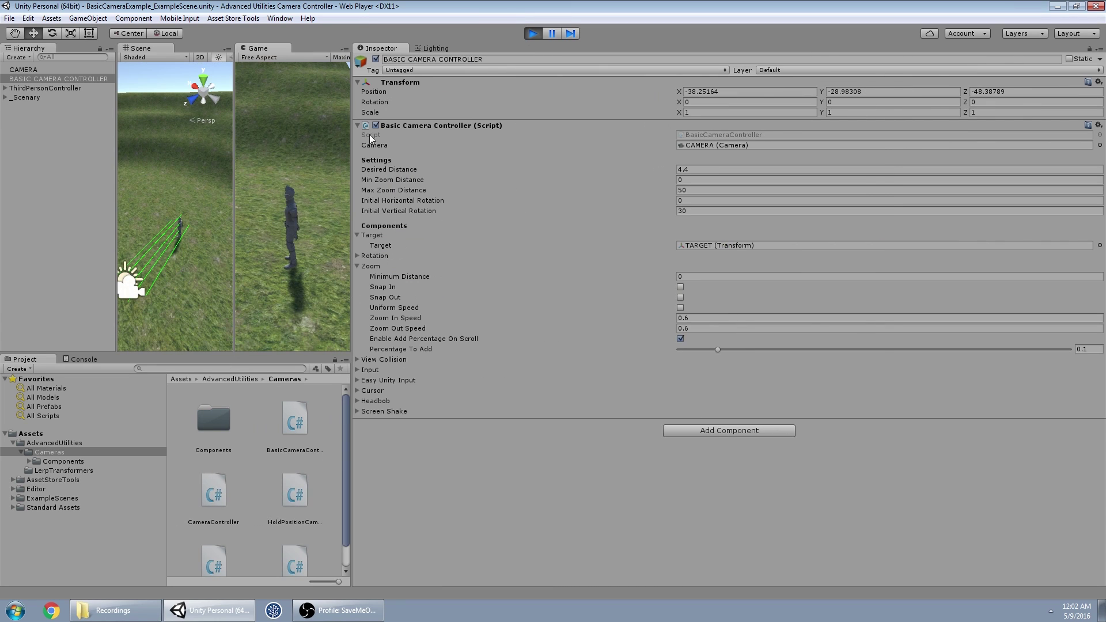
right_click_drag(345, 164, 257, 193)
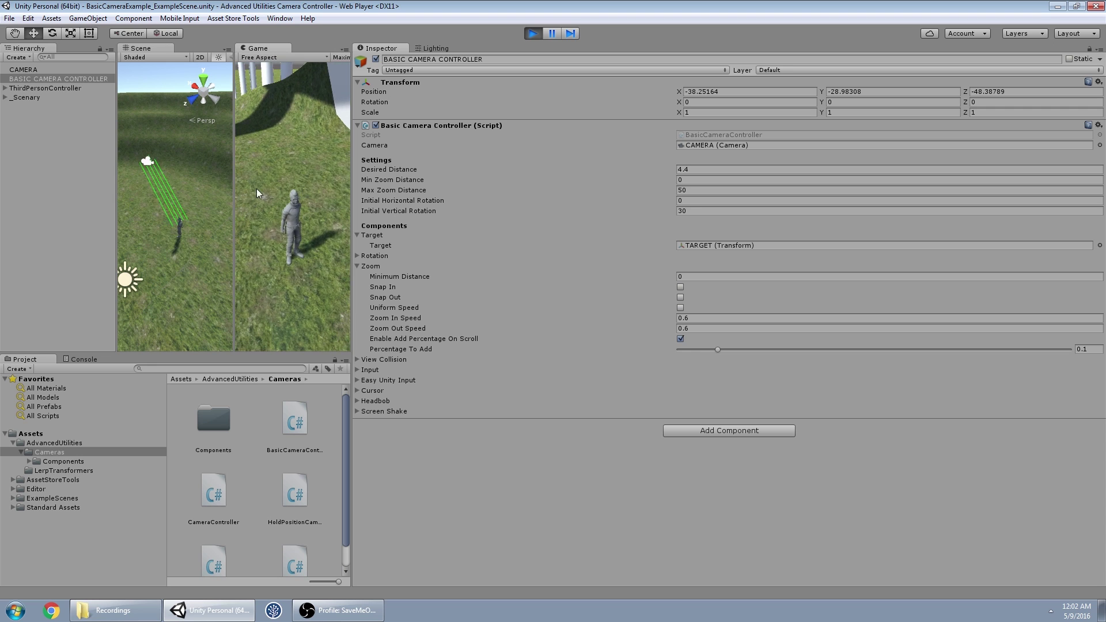
left_click(541, 32)
left_click_drag(350, 140, 781, 153)
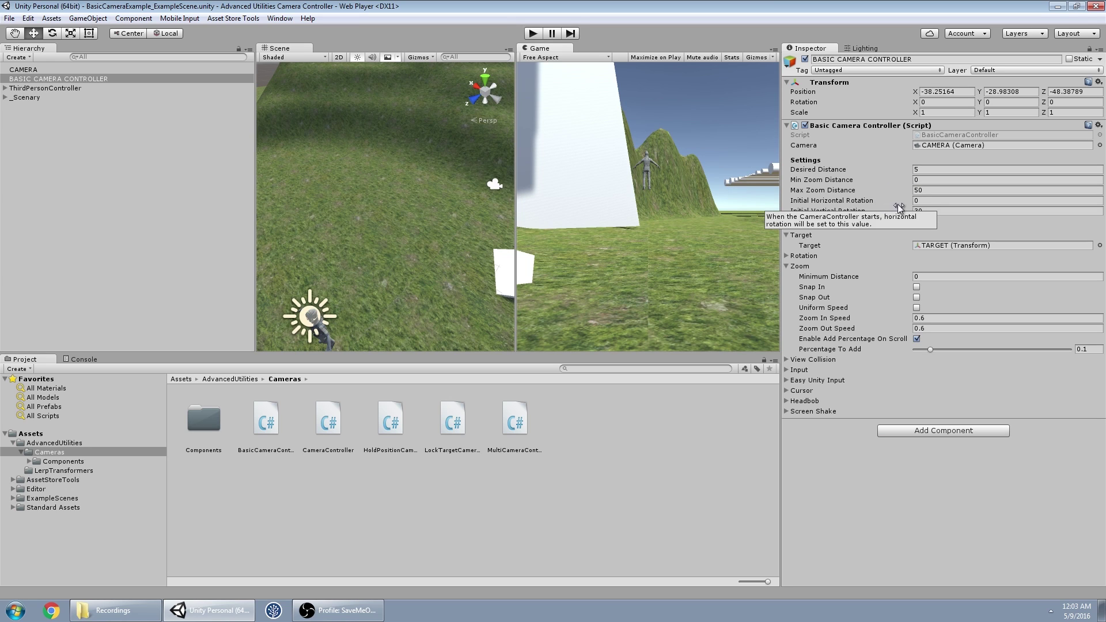
- Test an Initial Vertical Rotation of 90 in play mode, stop the scene, and set the rotation back to 30
left_click(540, 36)
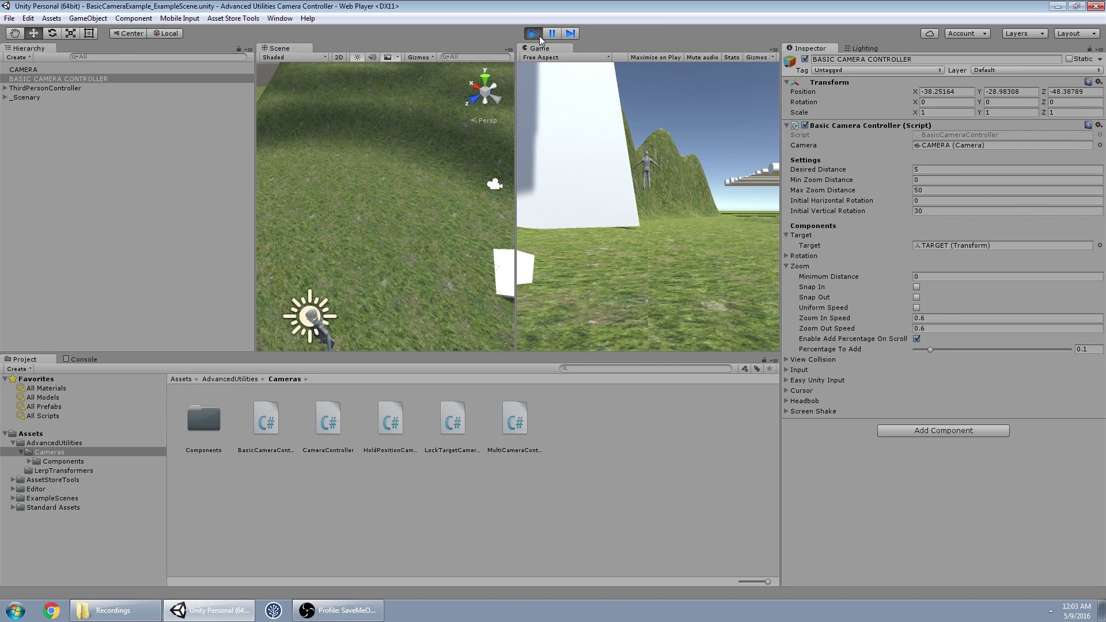
left_click(540, 36)
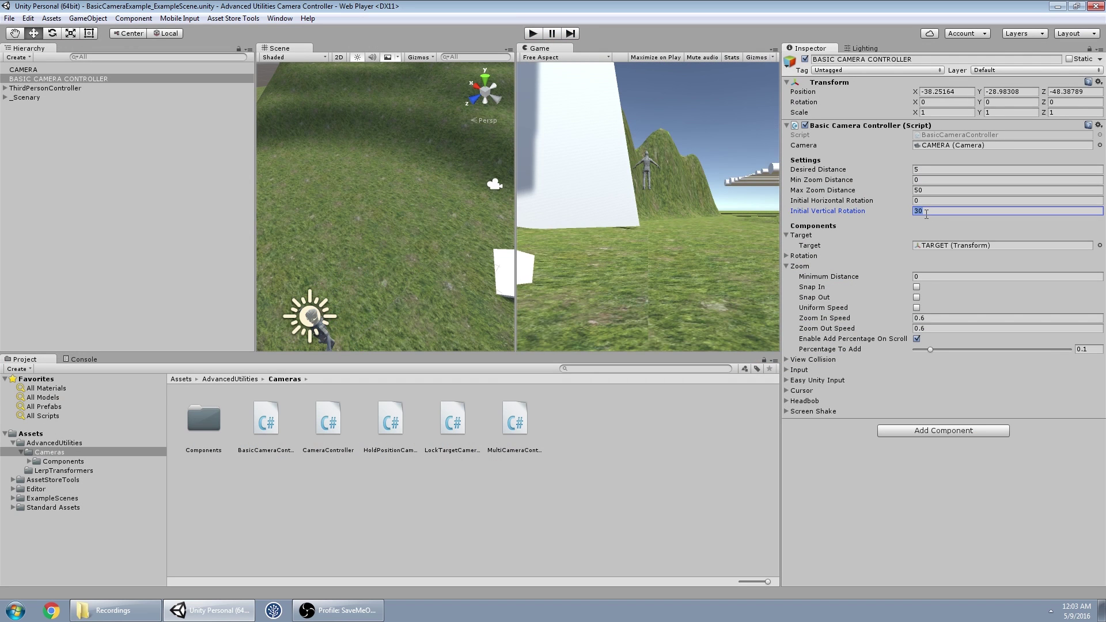
type("0")
left_click(531, 34)
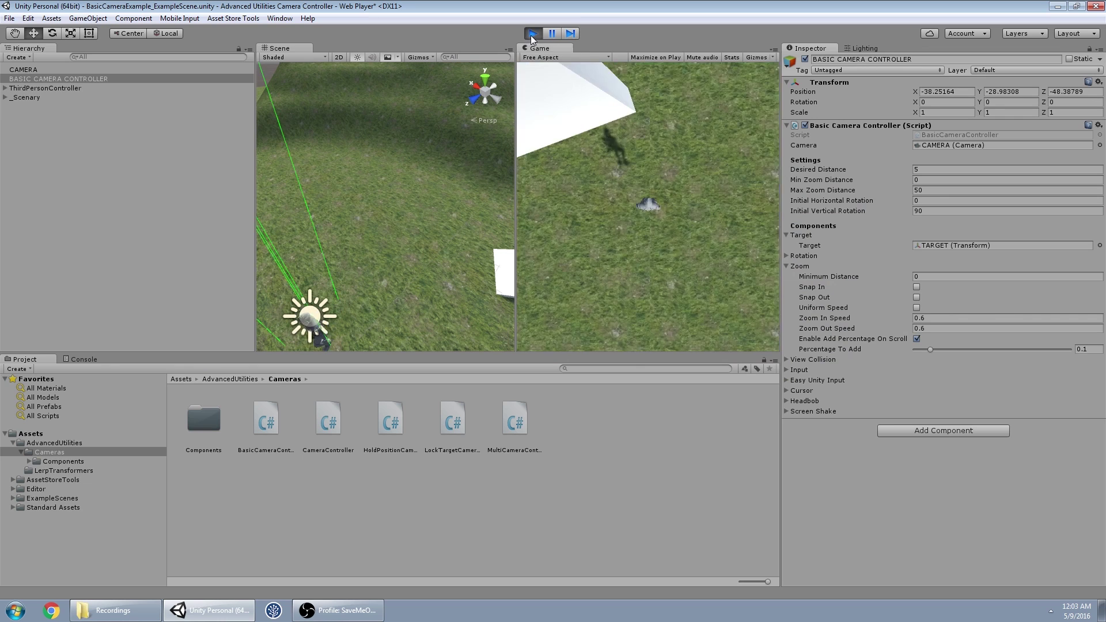
left_click(531, 34)
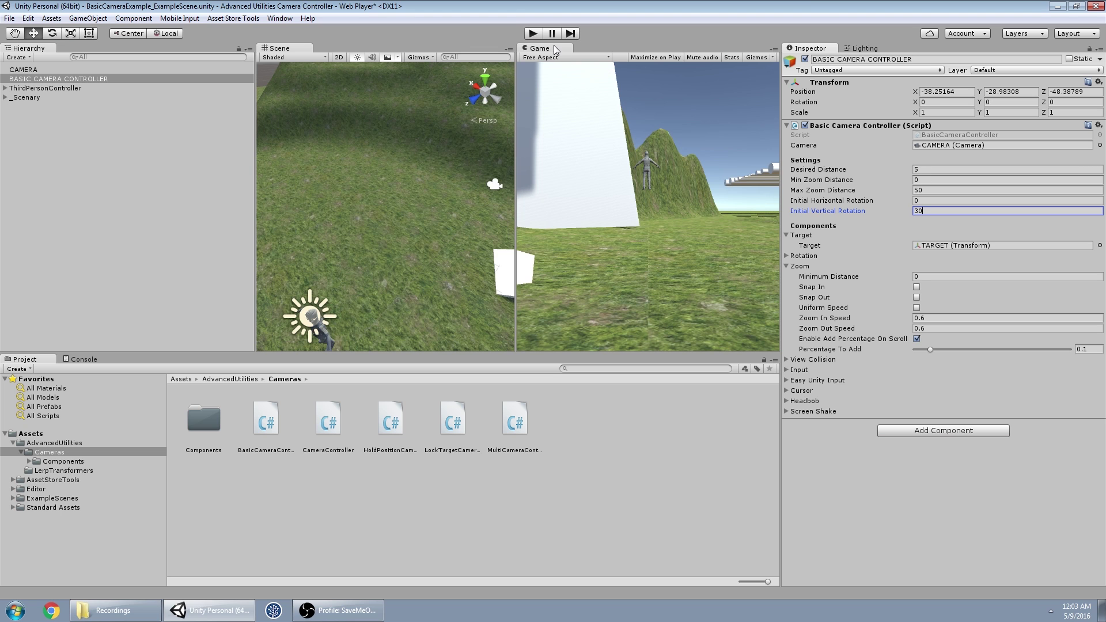
- Play the scene and zoom the game camera out to the Max Zoom Distance limit
left_click(533, 33)
scroll(669, 227, "down", 3)
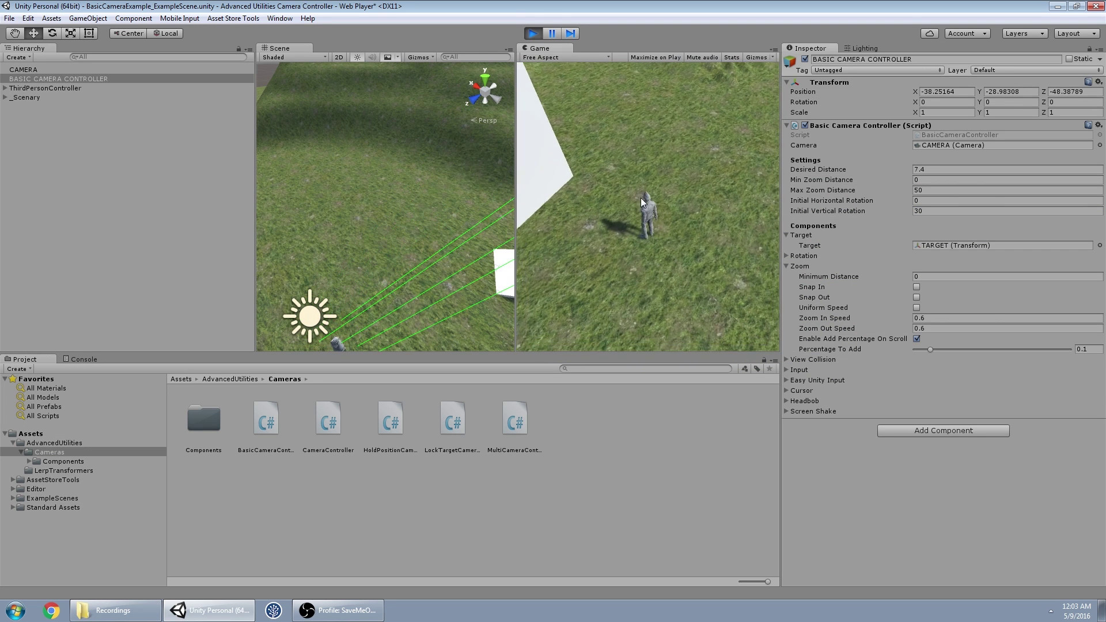
scroll(636, 207, "down", 10)
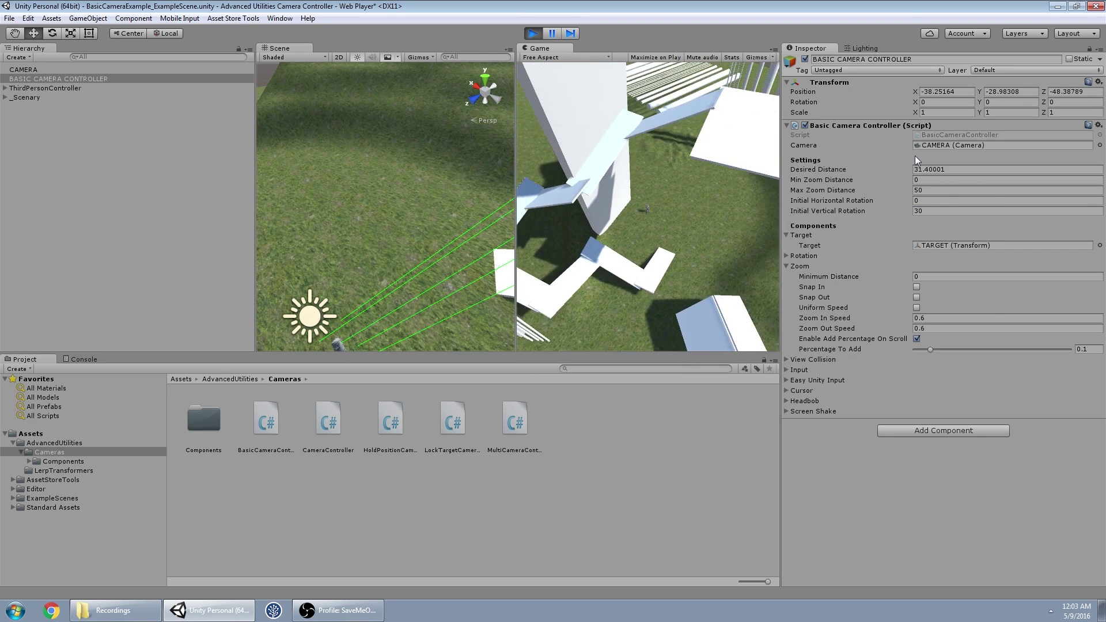
scroll(607, 298, "down", 5)
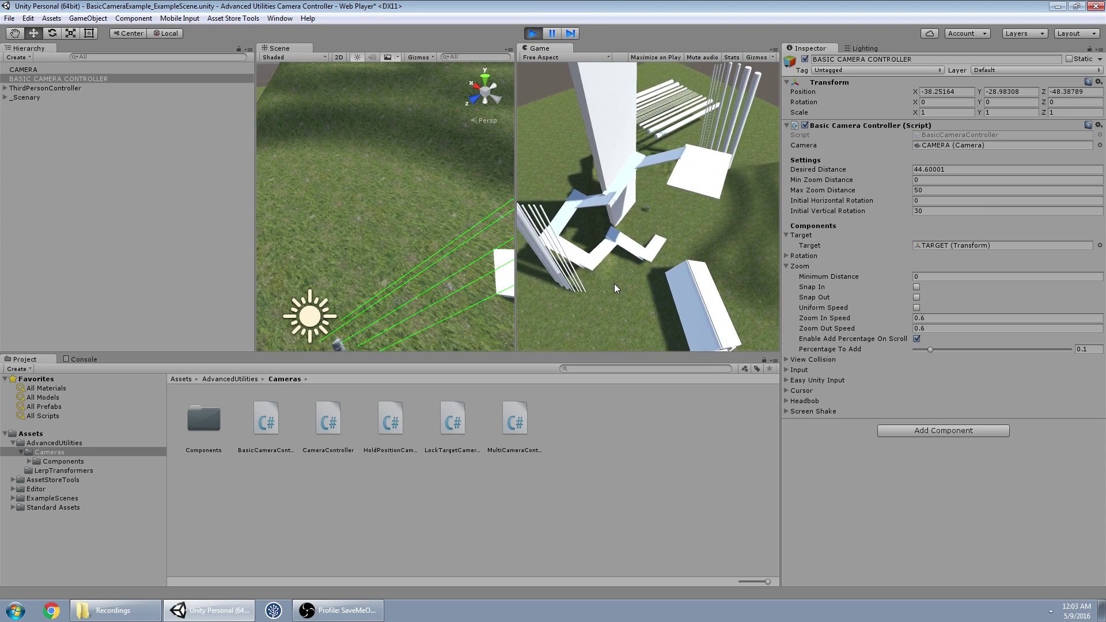
scroll(645, 279, "down", 2)
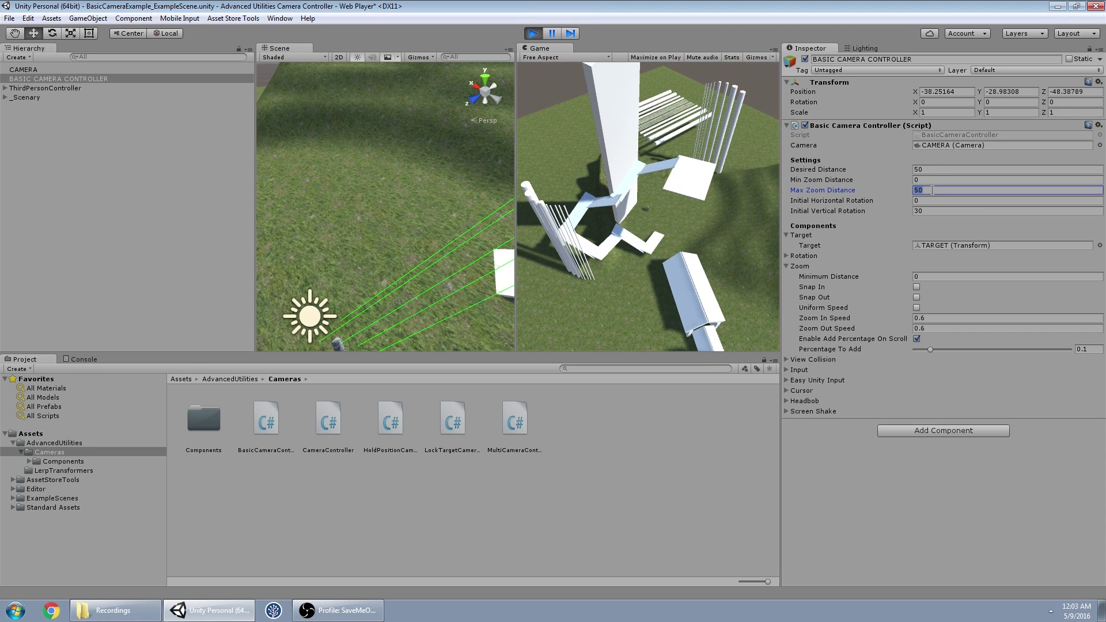
- Test the camera zoom with a Max Zoom Distance of 2 and restore the limit to 50
scroll(648, 197, "up", 5)
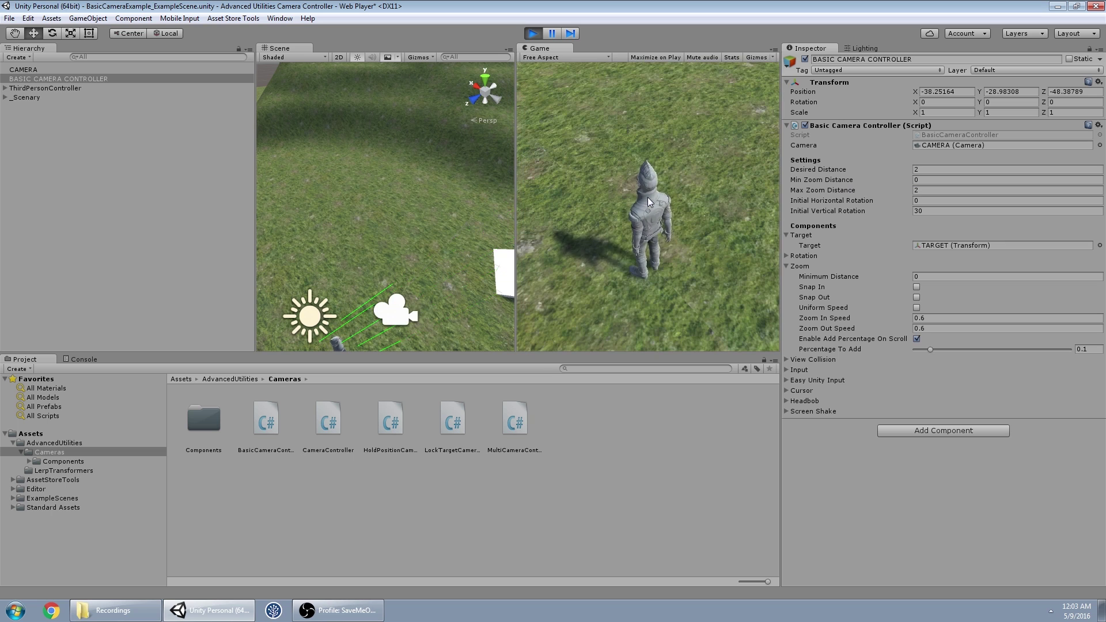
left_click(920, 191)
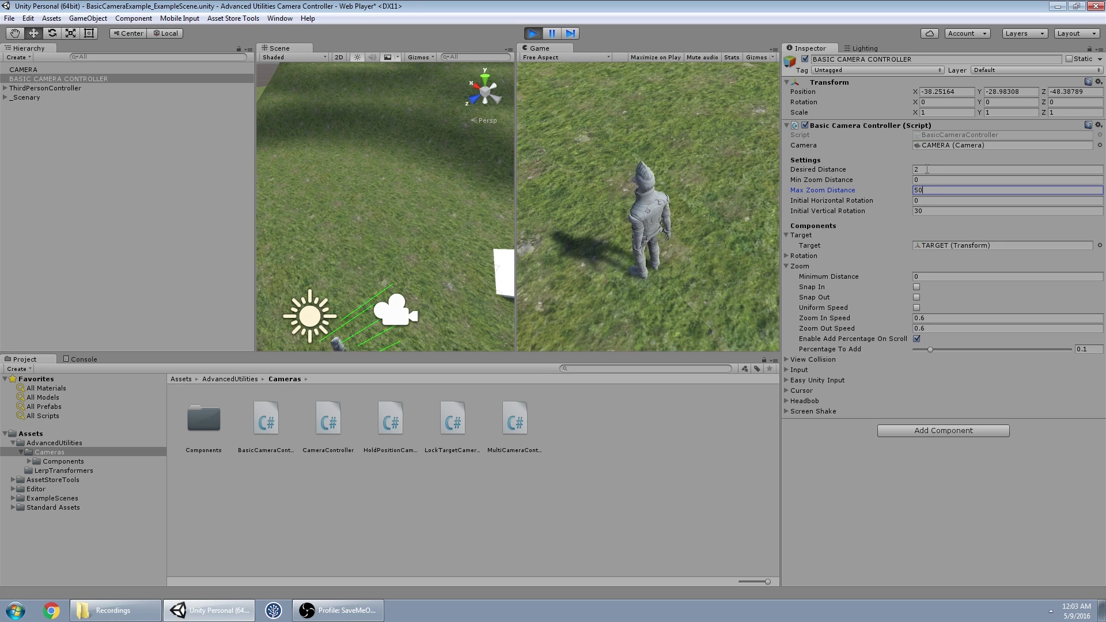
- Orbit the camera low behind the character and set the controller's Desired Distance to 10
left_click(926, 169)
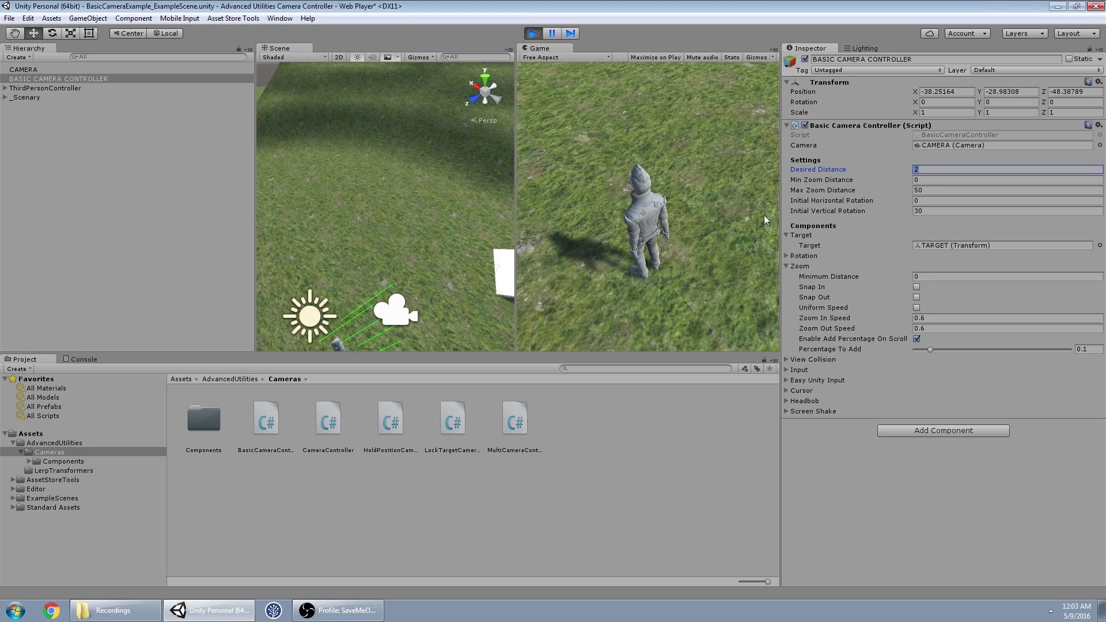
left_click_drag(726, 222, 662, 168)
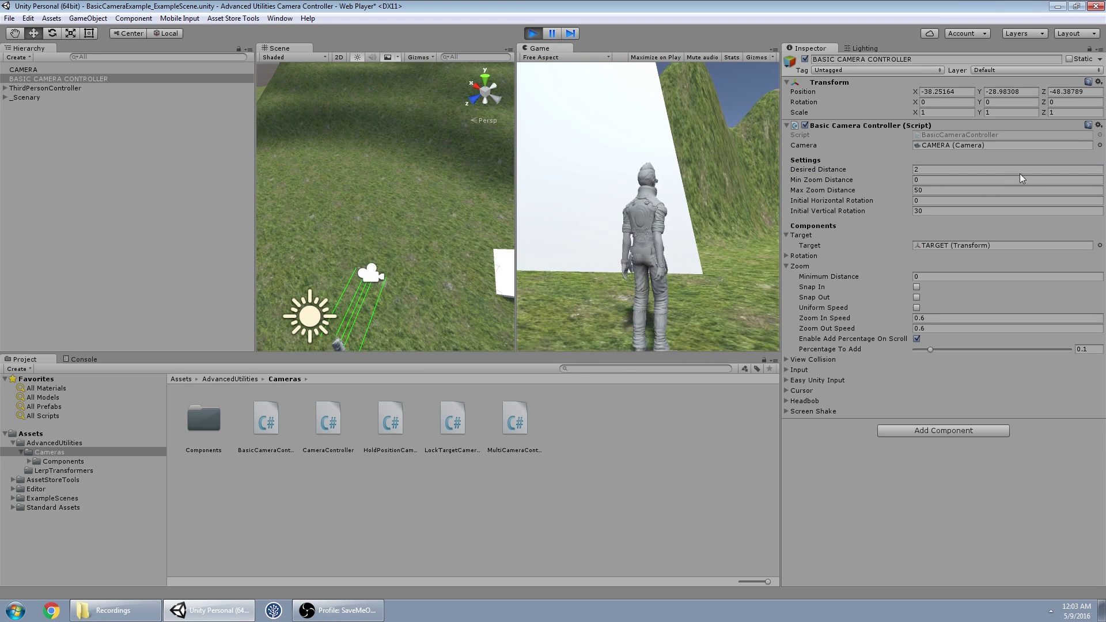
left_click(1006, 171)
type("10")
key("Return")
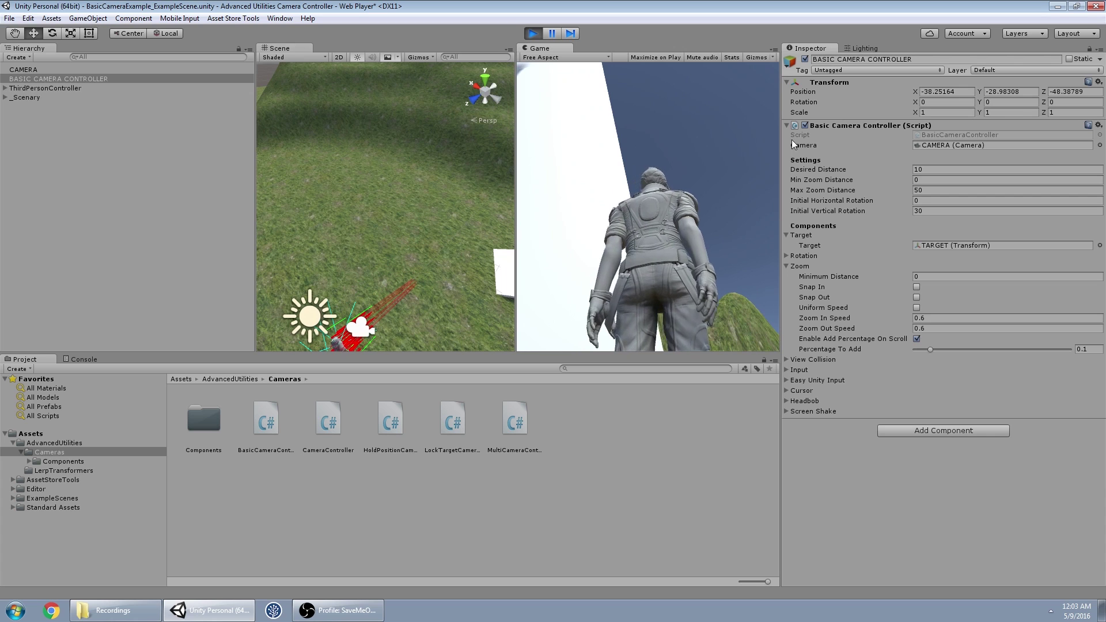
- Test the low camera angle with View Collision disabled, and collapse the View Collision settings
left_click(786, 360)
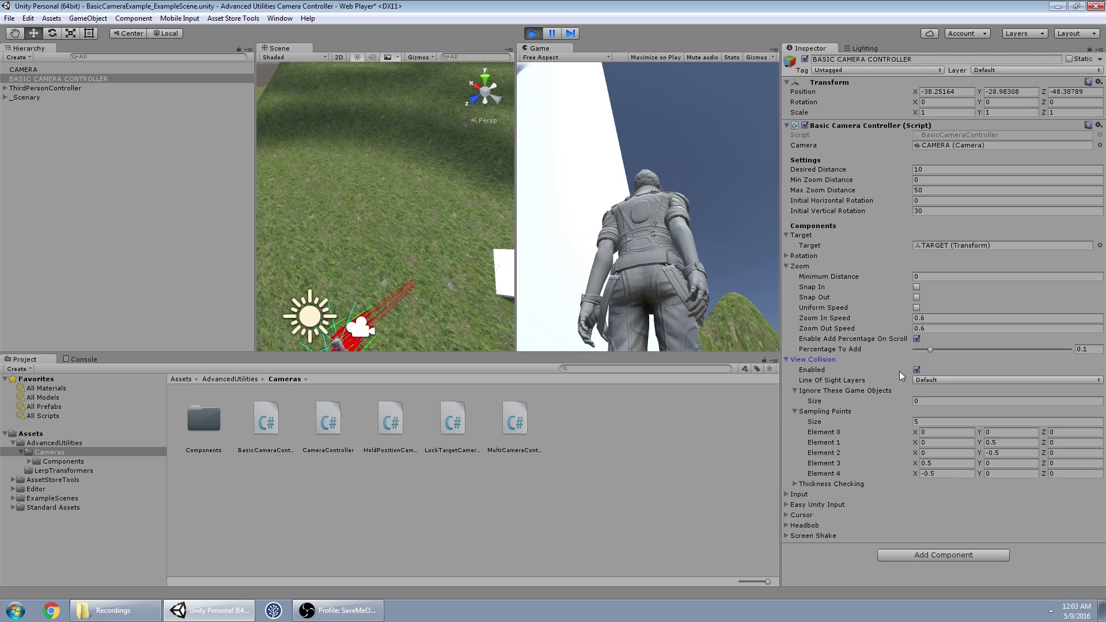
left_click(917, 370)
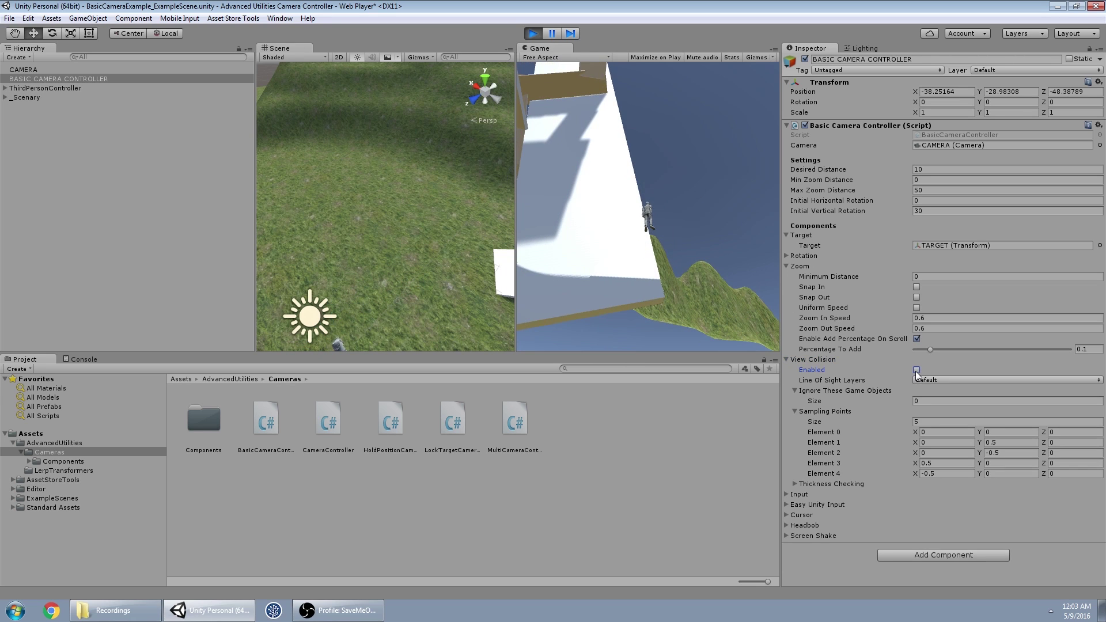
left_click(788, 360)
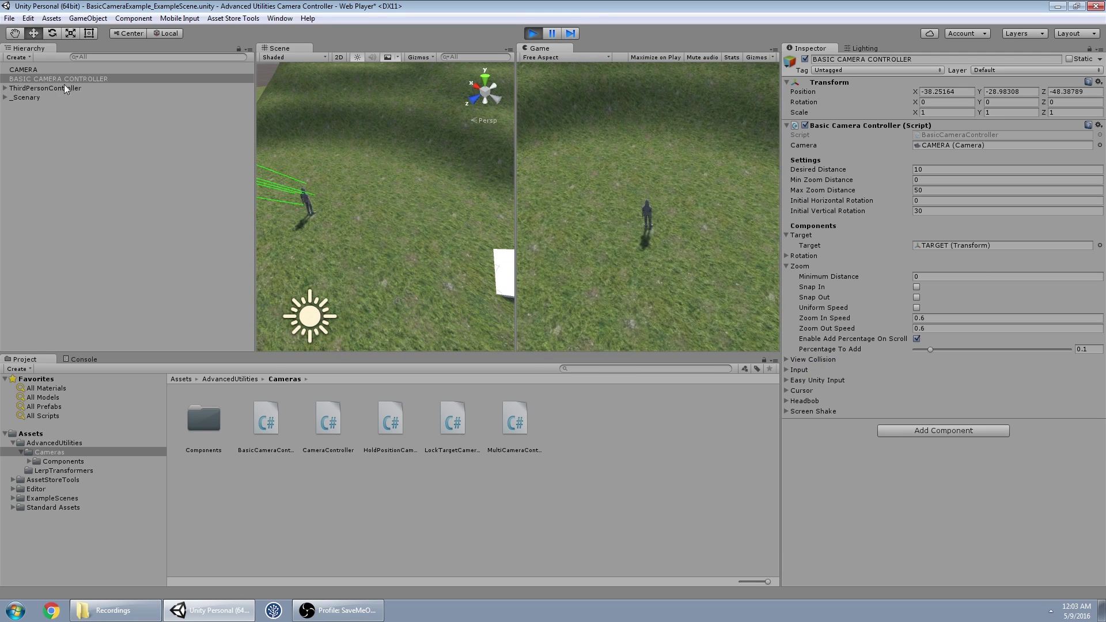
- Locate the controller's TARGET transform under ThirdPersonController, inspect it in the Scene view, and reselect BASIC CAMERA CONTROLLER
left_click(943, 249)
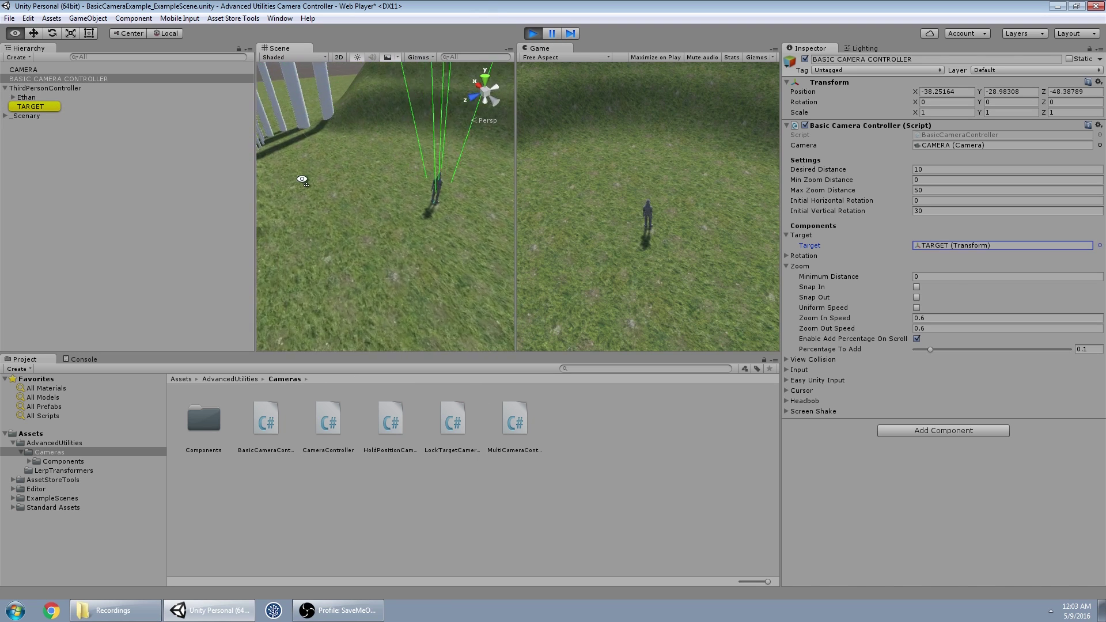
double_click(74, 108)
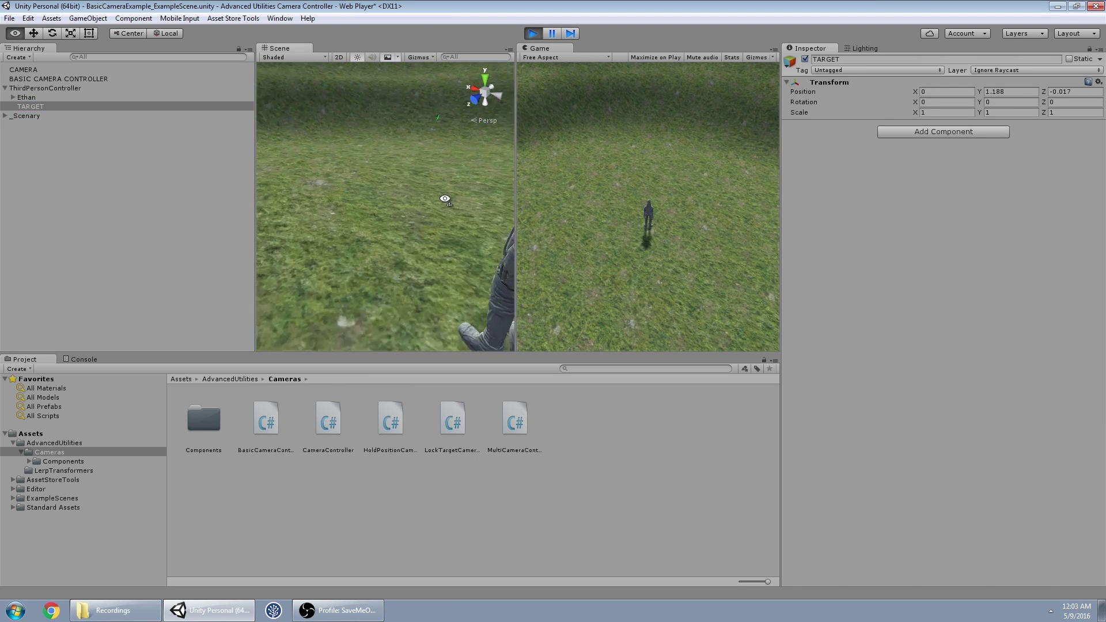
left_click(62, 79)
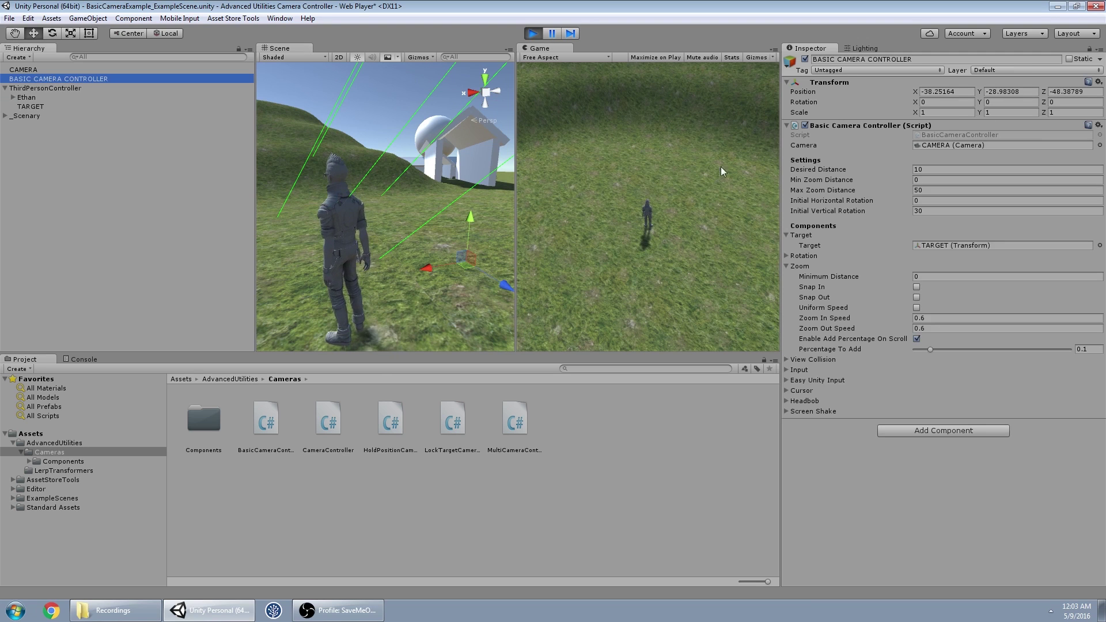
- Expand the Rotation settings, collapse Zoom, and test the camera with Rotation disabled before enabling it again
left_click(797, 255)
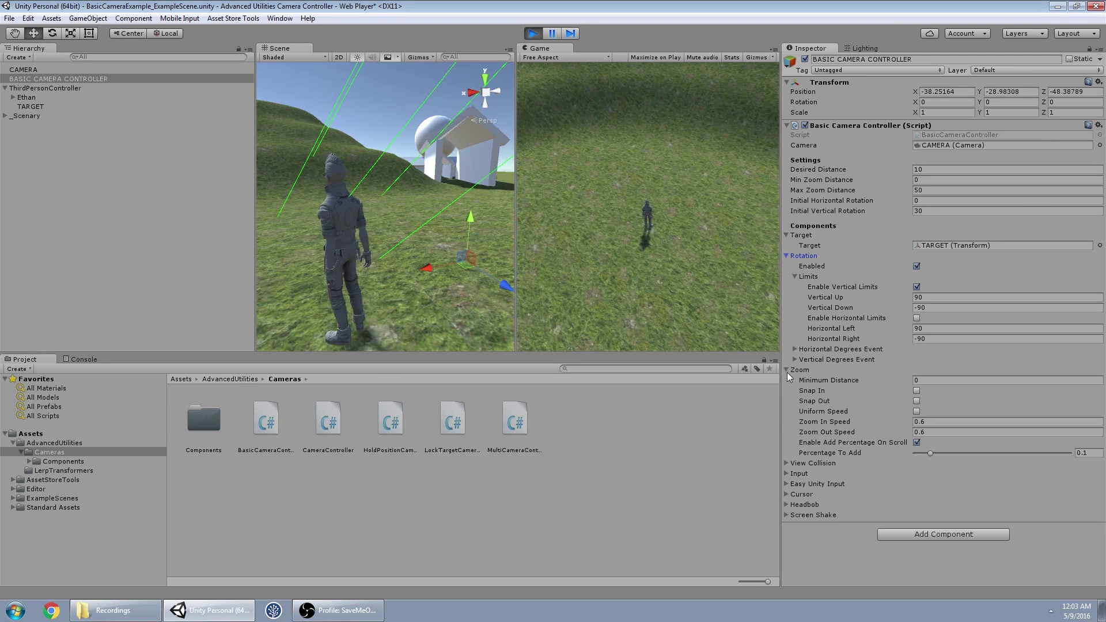
left_click(788, 371)
left_click(917, 266)
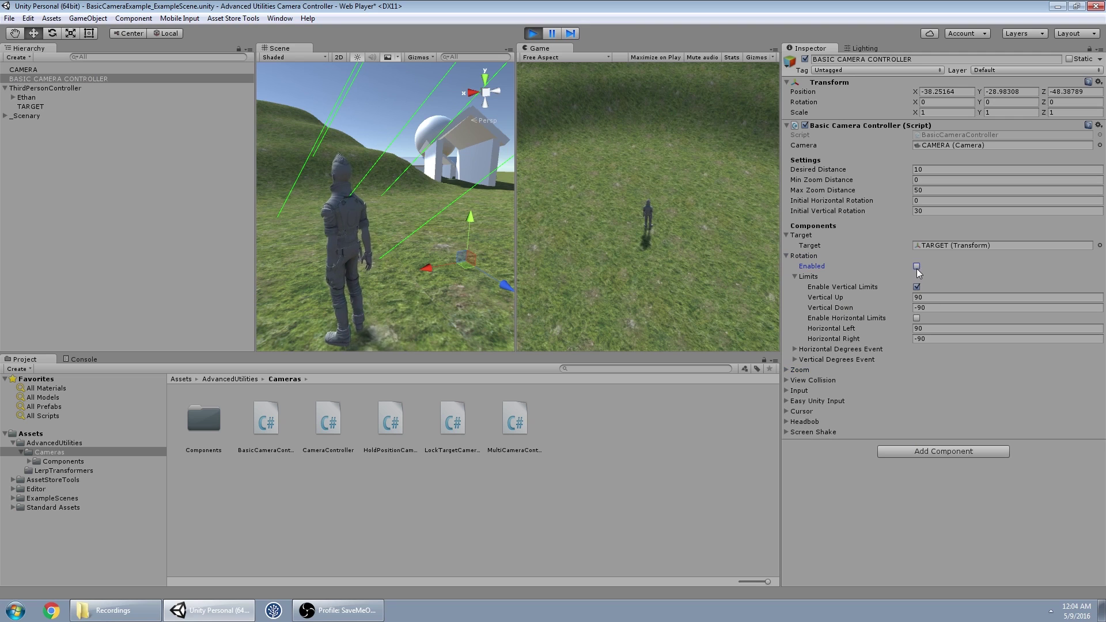
left_click(656, 244)
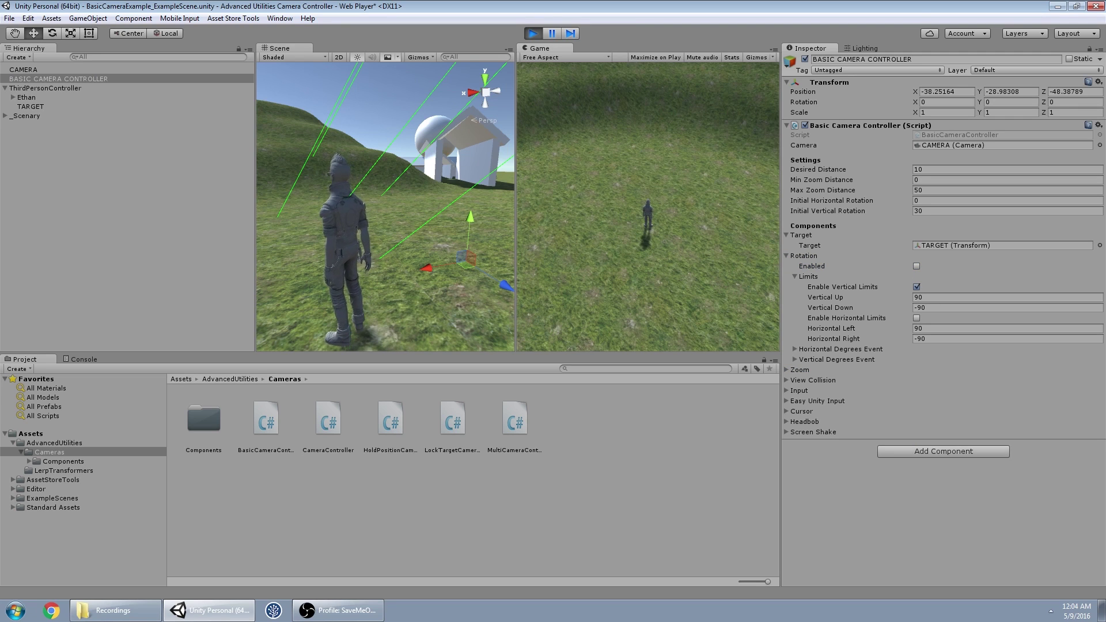
left_click(917, 267)
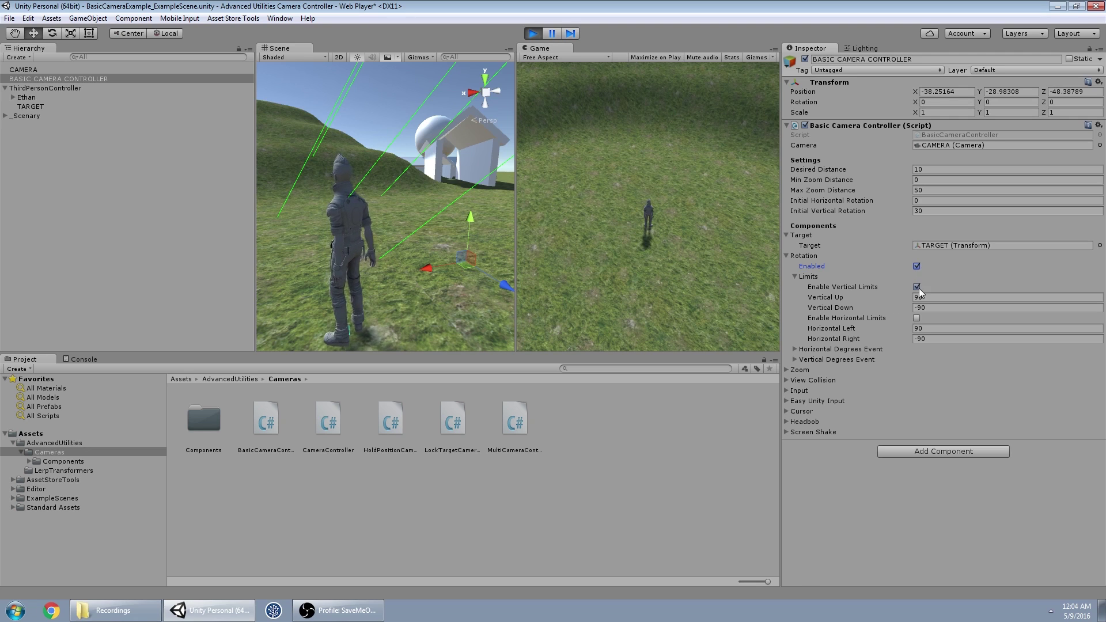
- Test vertical camera orbiting around the character with Enable Vertical Limits on and off, zooming in closer
mouse_move(648, 195)
right_mouse_down()
mouse_move(674, 224)
mouse_move(649, 206)
right_mouse_up()
scroll(648, 208, "up", 4)
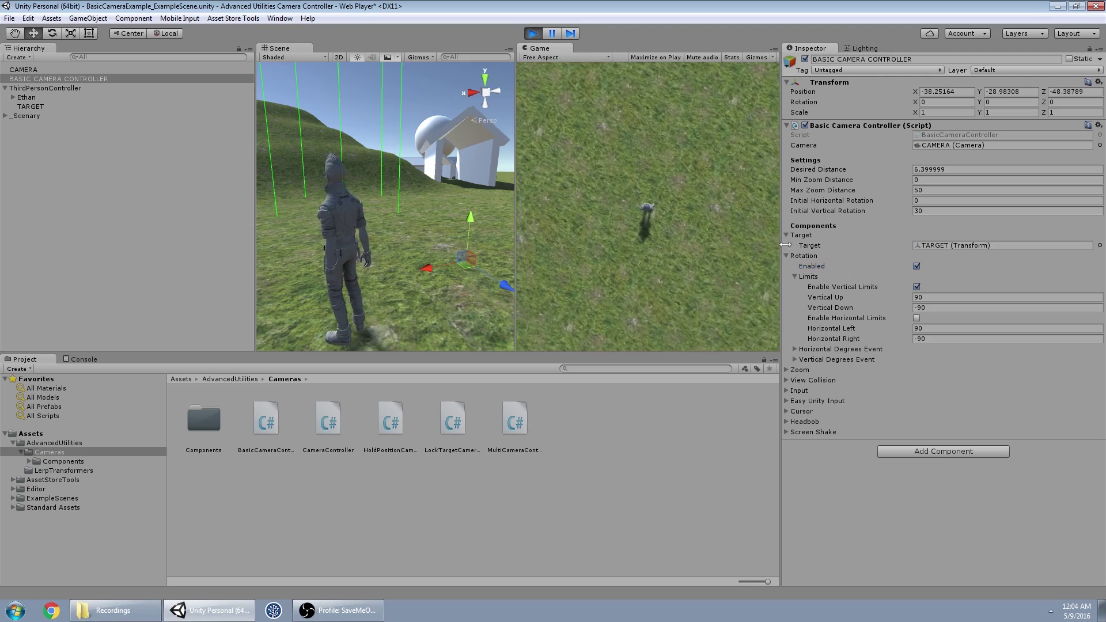
mouse_move(703, 230)
right_mouse_down()
mouse_move(703, 248)
mouse_move(697, 185)
mouse_move(699, 242)
mouse_move(706, 214)
right_mouse_up()
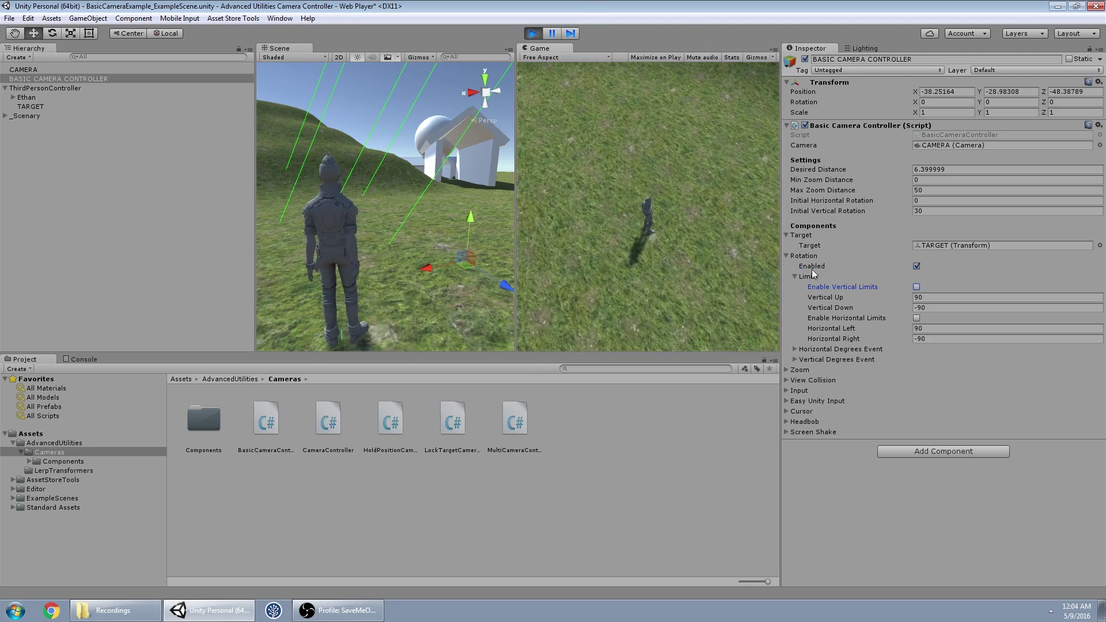
left_click_drag(814, 274, 796, 193)
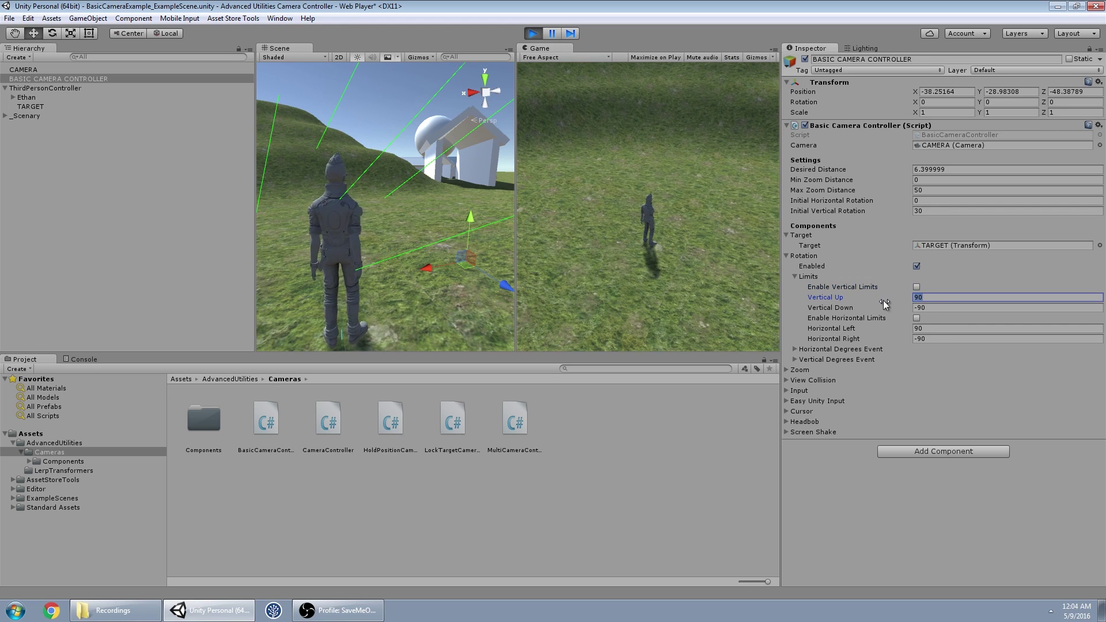
- Test vertical rotation with a Vertical Up limit of 30, and restore it to 90 with Enable Vertical Limits on
key("BackSpace")
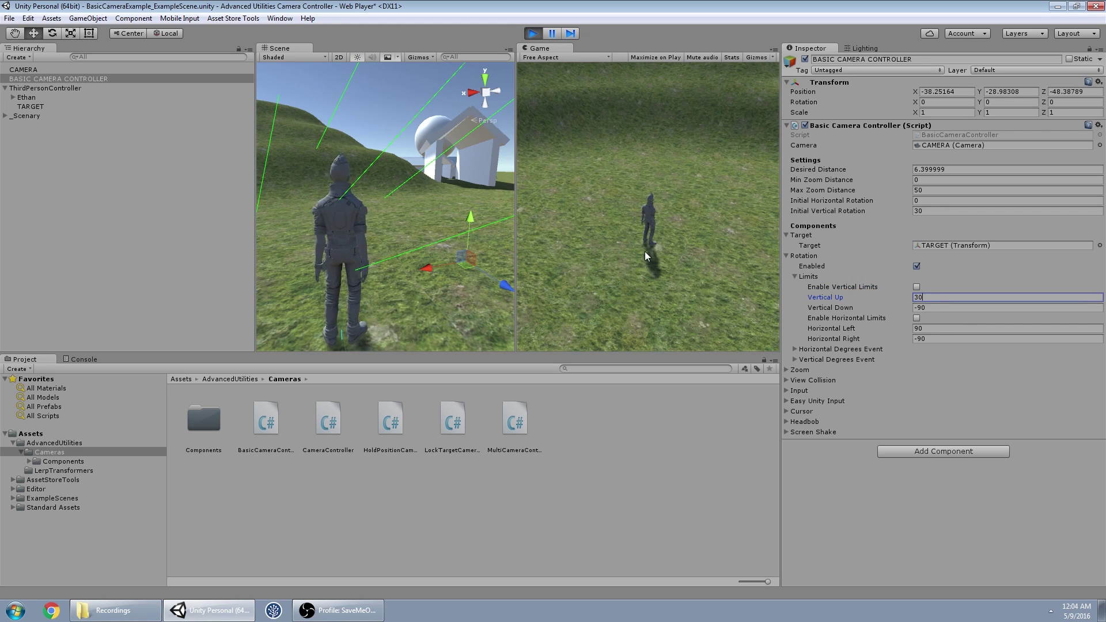
left_click_drag(645, 251, 706, 202)
left_click(917, 286)
left_click_drag(792, 83, 794, 132)
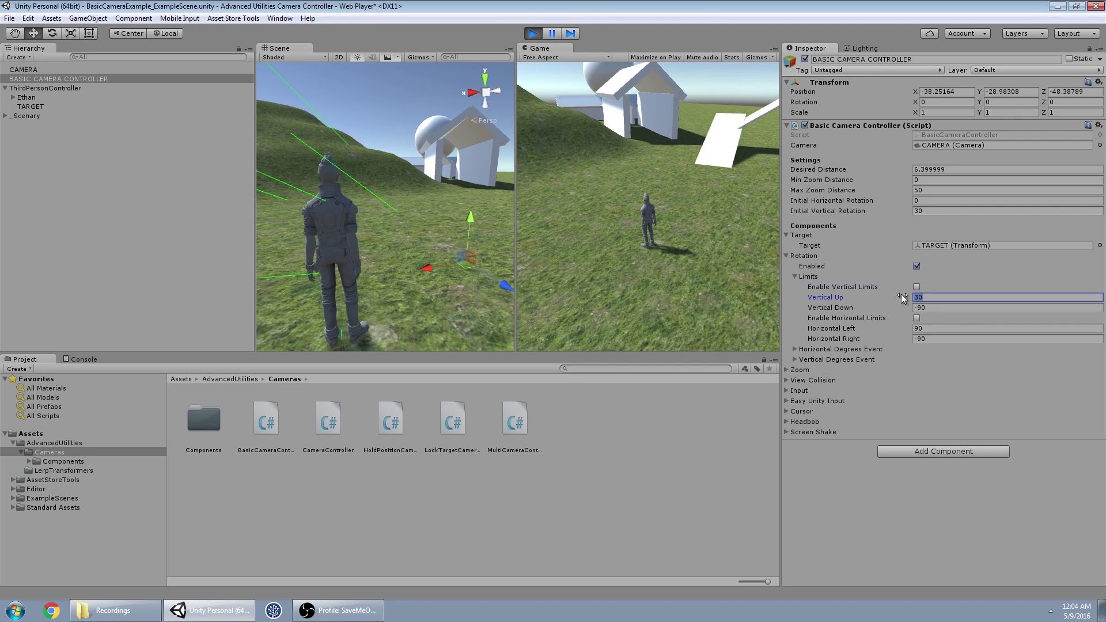
left_click(916, 286)
left_click_drag(759, 255, 696, 225)
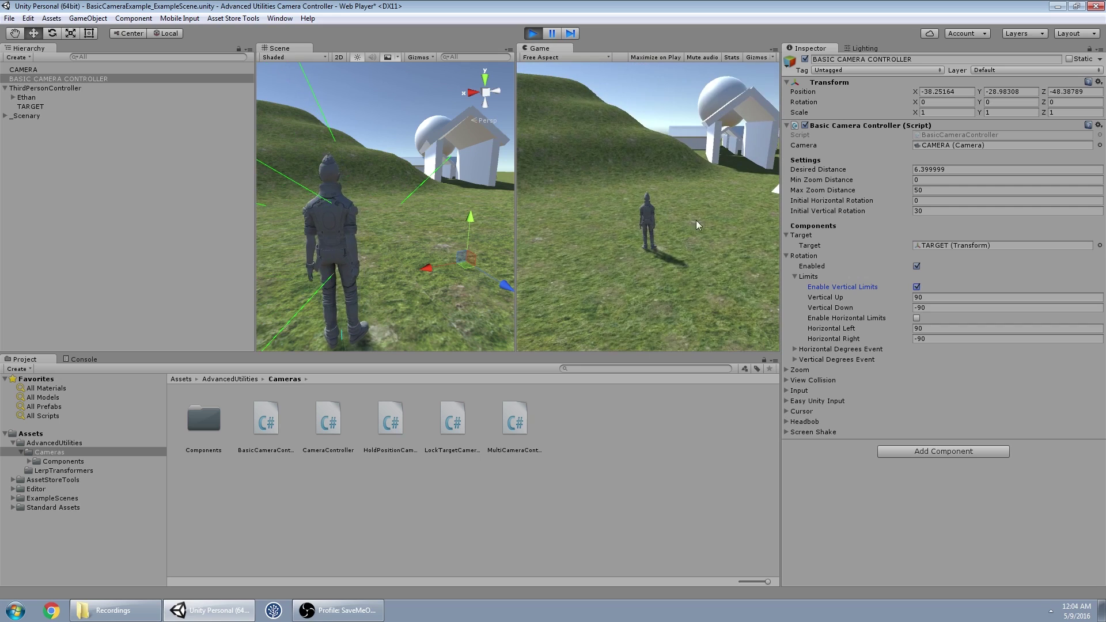
- Test camera rotation and character movement with Enable Horizontal Limits on, and turn the horizontal limits off again
left_click(916, 318)
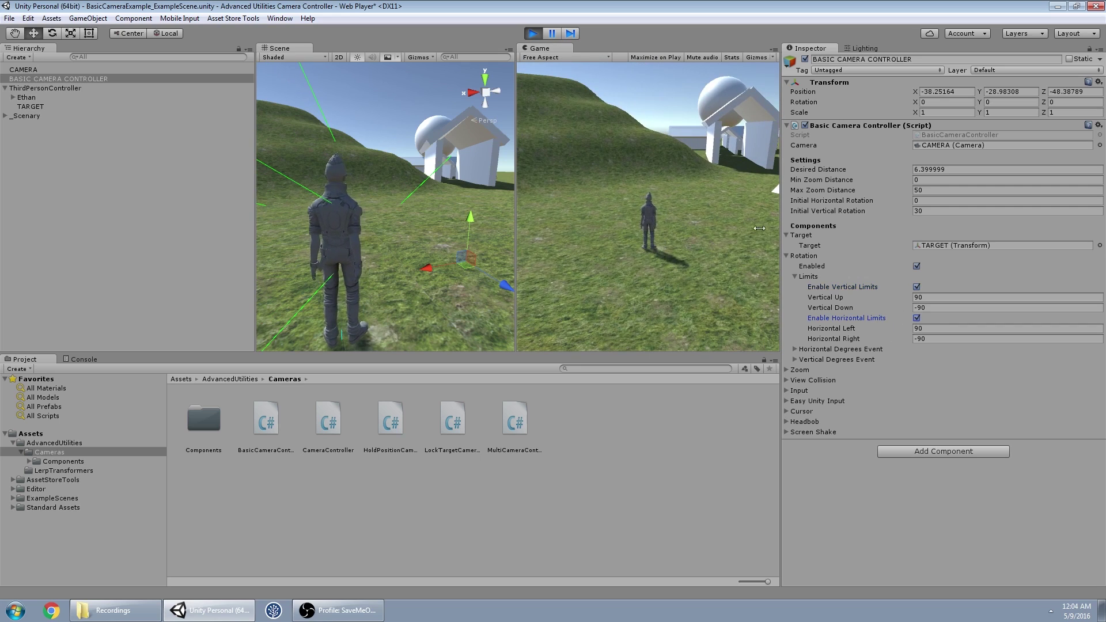
left_click_drag(692, 219, 645, 219)
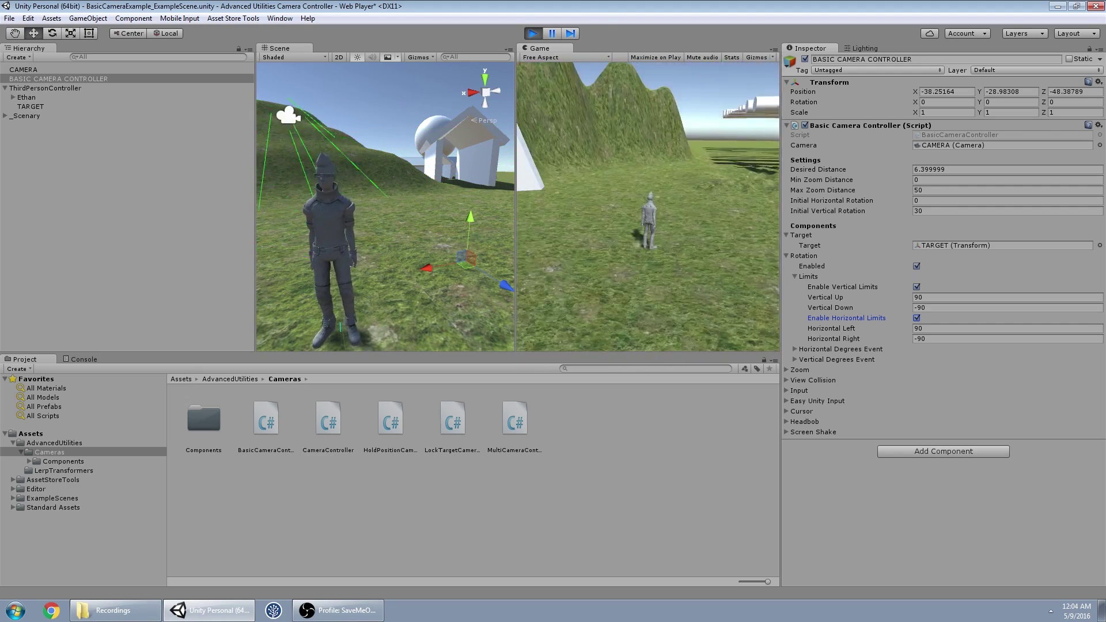
key("w")
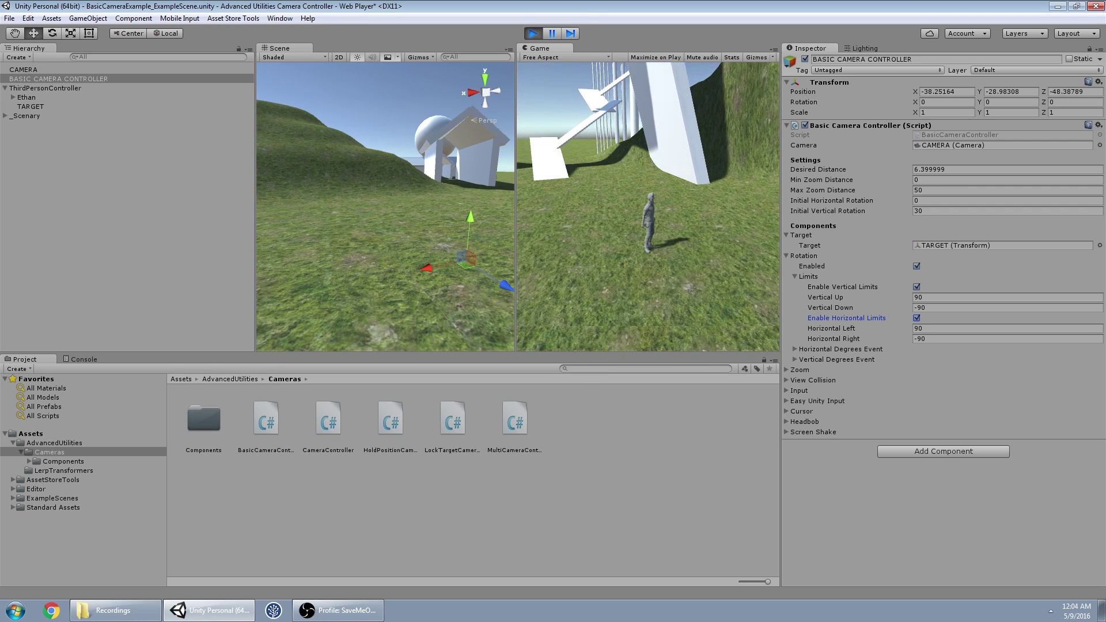
key("w")
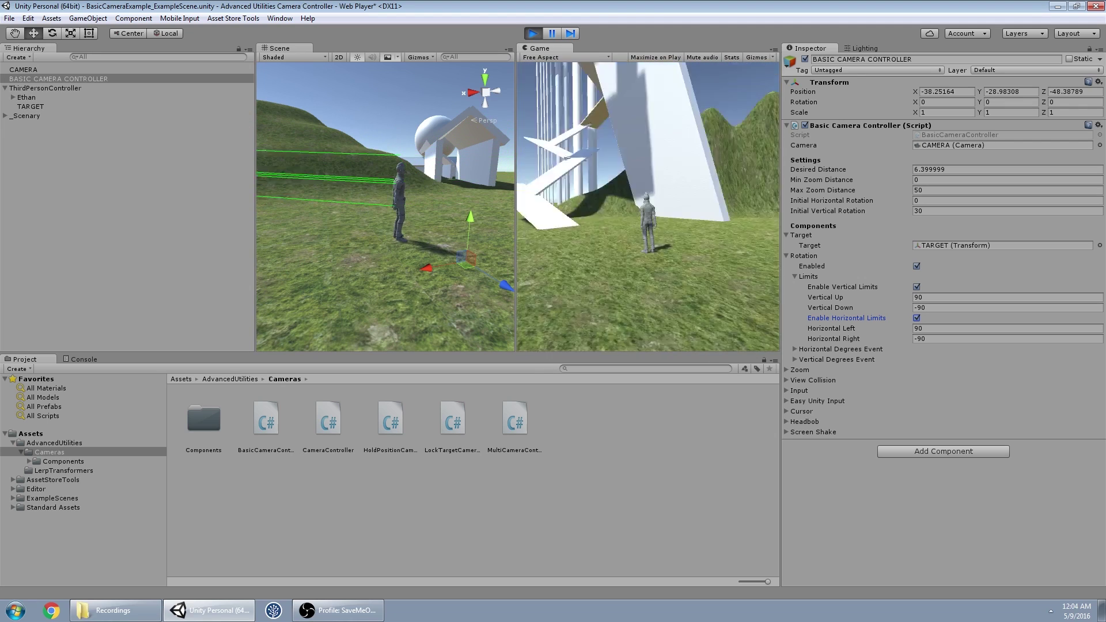
key("Escape")
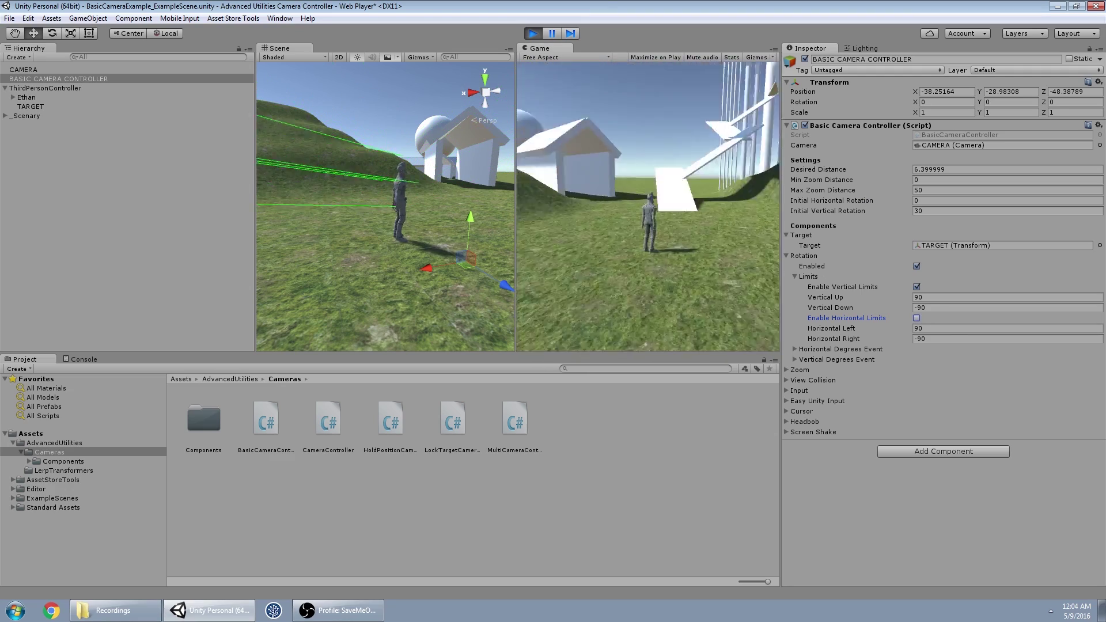
key("Escape")
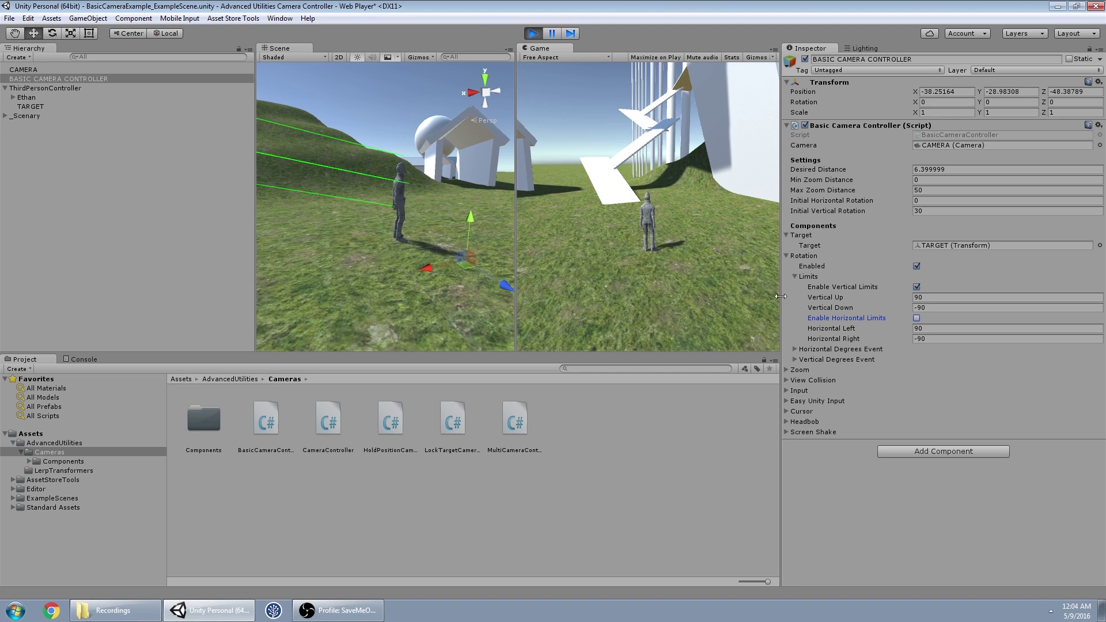
- Collapse the rotation Limits and expand the Horizontal Degrees Event and Vertical Degrees Event settings
left_click(795, 277)
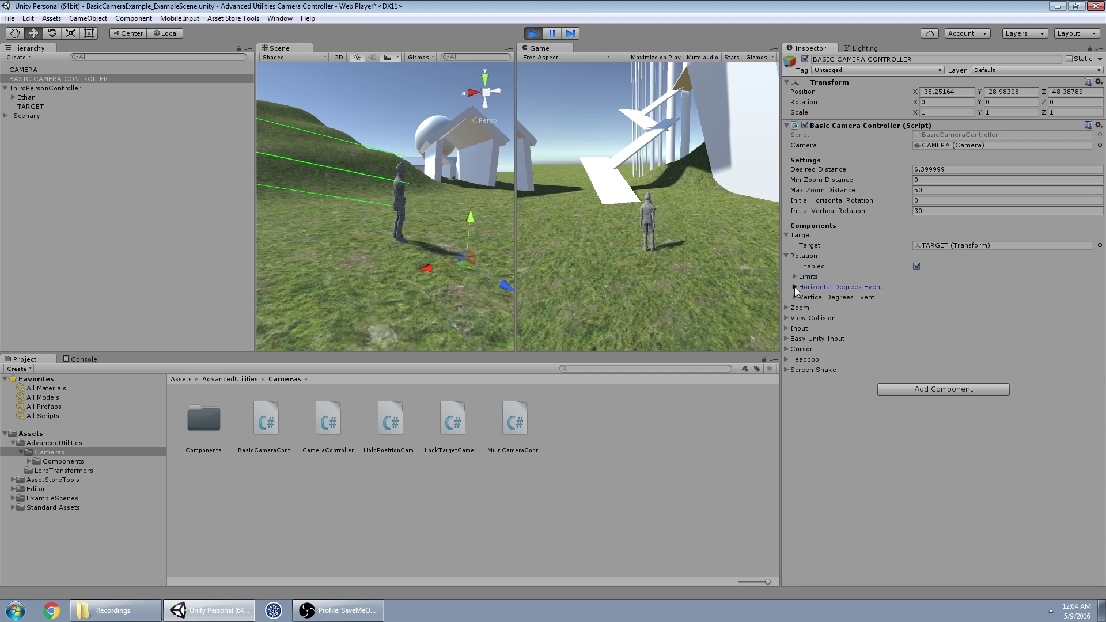
left_click(795, 287)
left_click(796, 329)
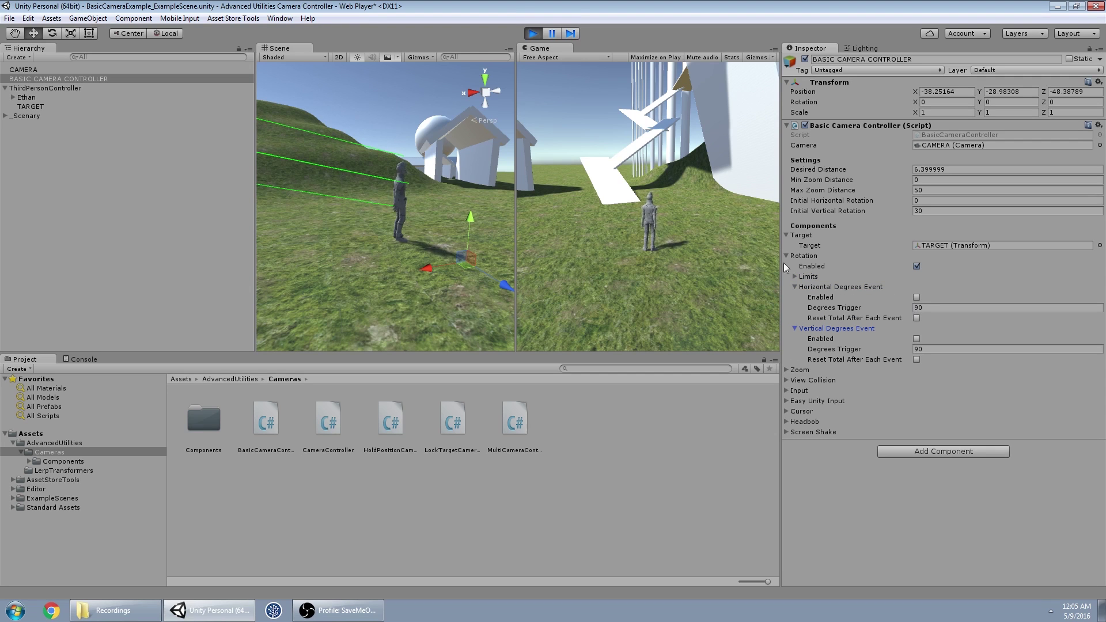
- Run the character over the white ramp and back onto the grass, and enable the Horizontal Degrees Event
left_click(647, 229)
key("w")
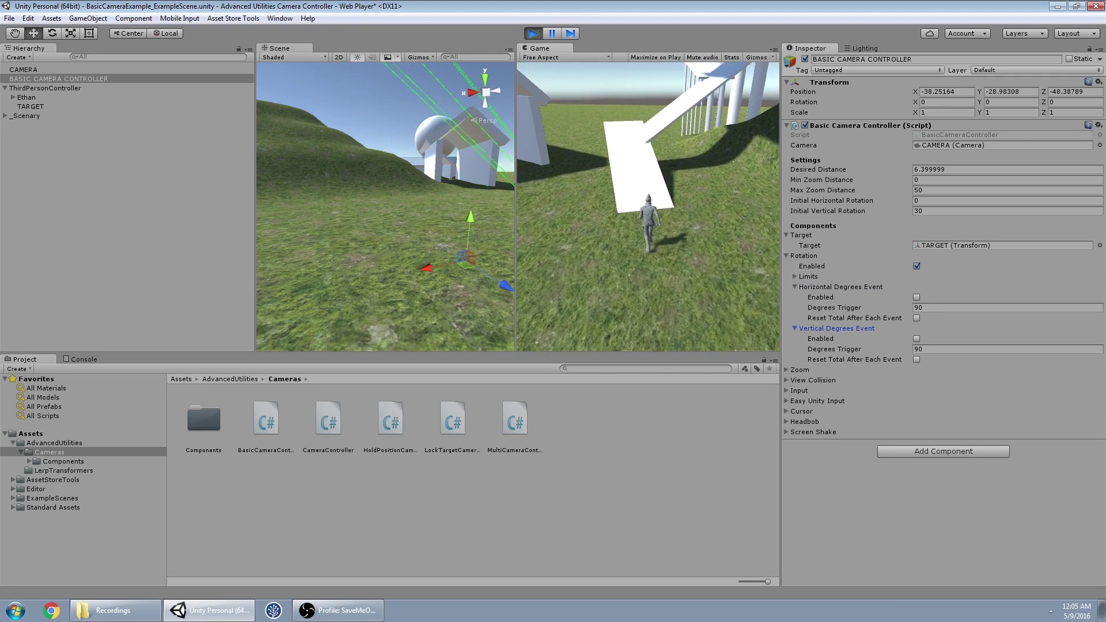
key("w")
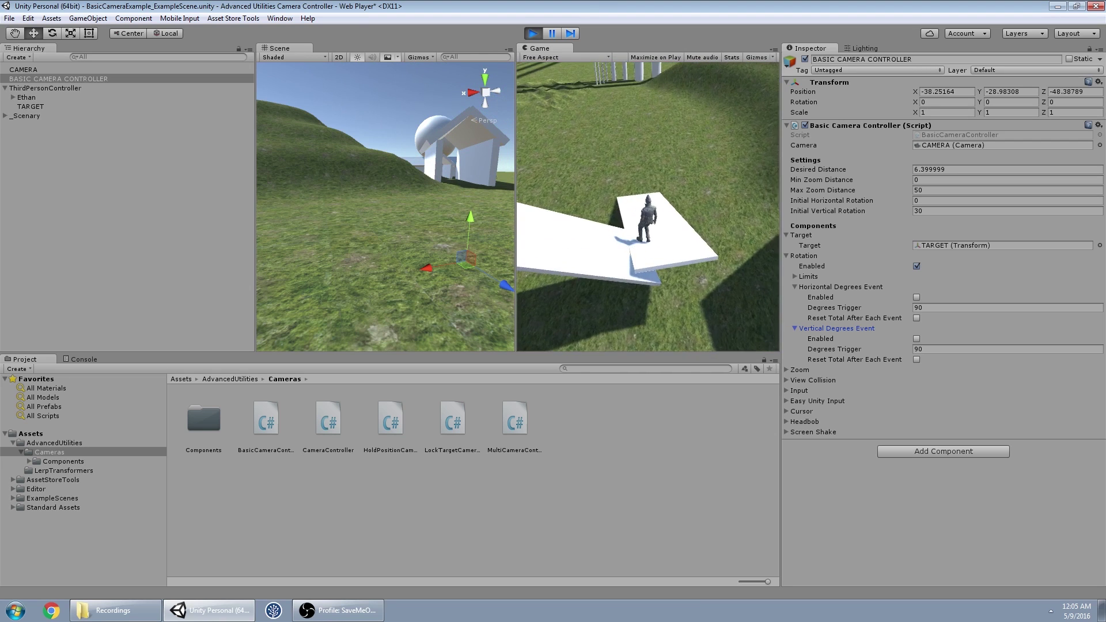
key("w")
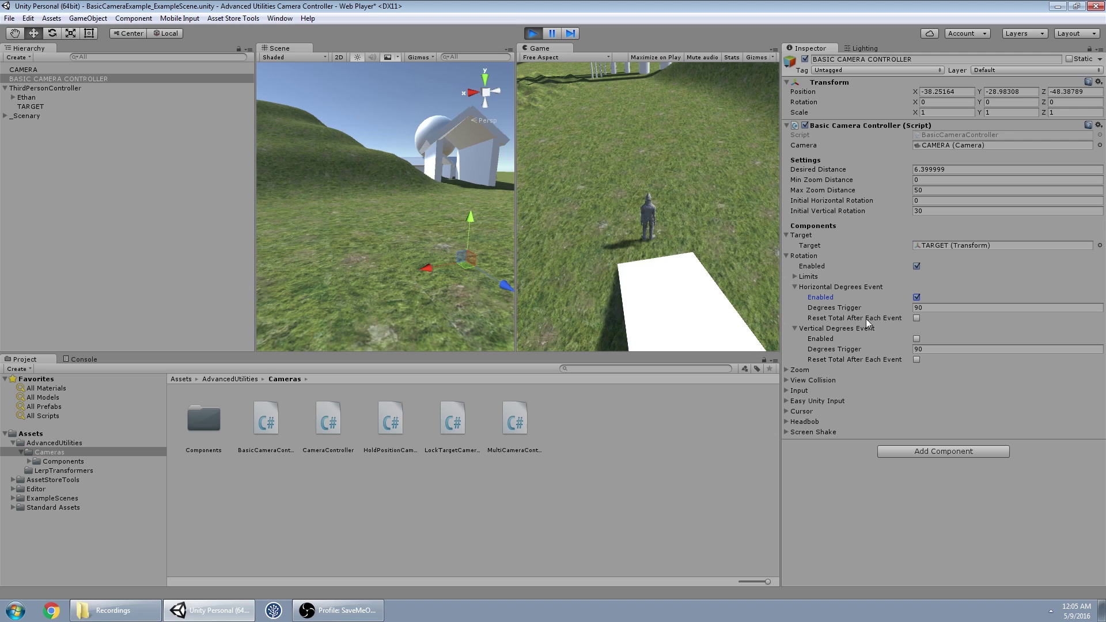
- Turn on Reset Total After Each Event for the Horizontal Degrees Event and test it by rotating the camera
left_click(917, 318)
left_click_drag(661, 220, 734, 204)
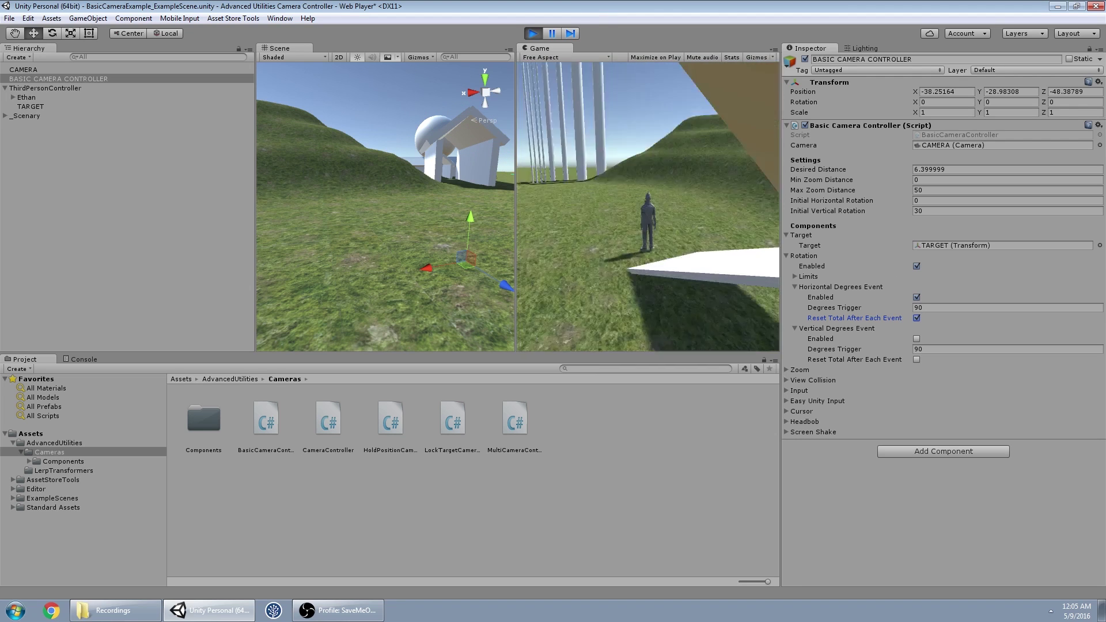
key("w")
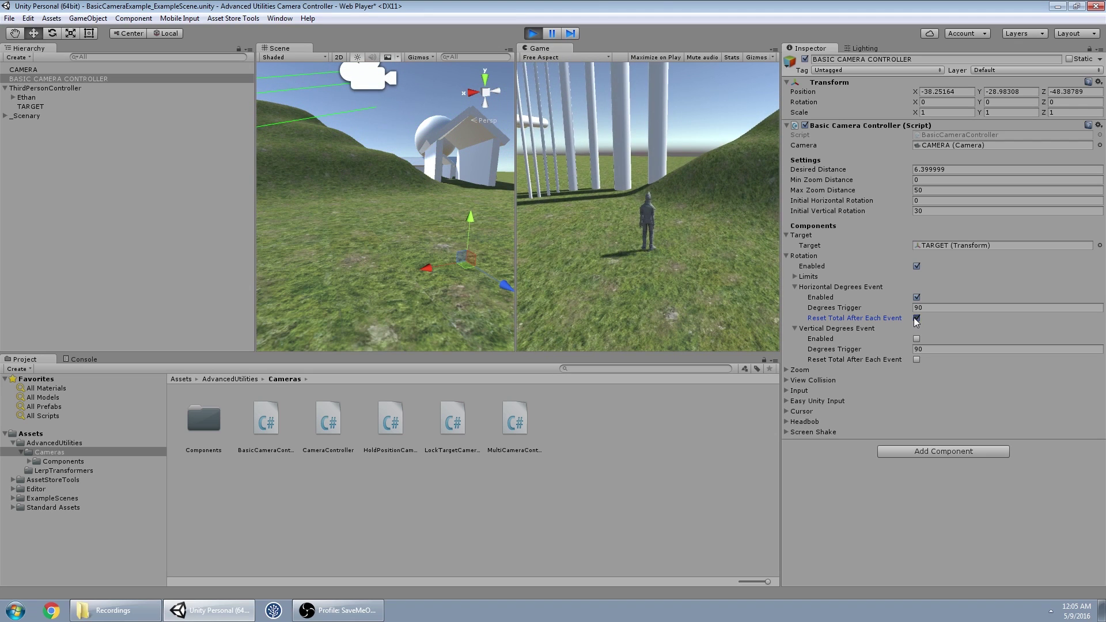
- Set the Horizontal Degrees Event's Degrees Trigger to .1 and rotate the camera to test it
left_click(918, 308)
left_click(926, 309)
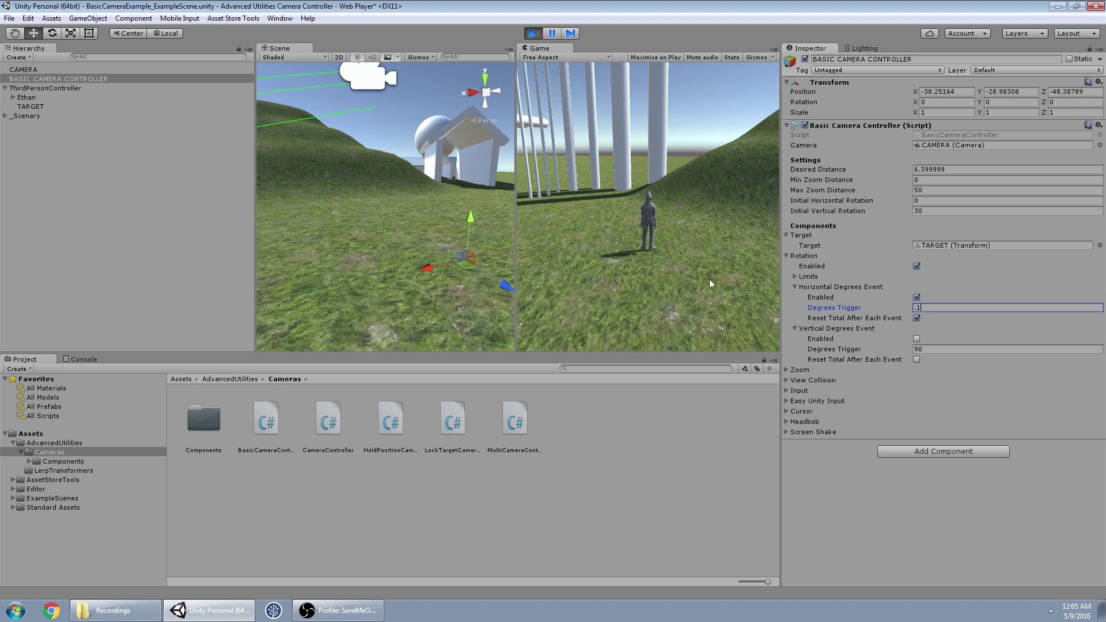
left_click_drag(710, 280, 996, 329)
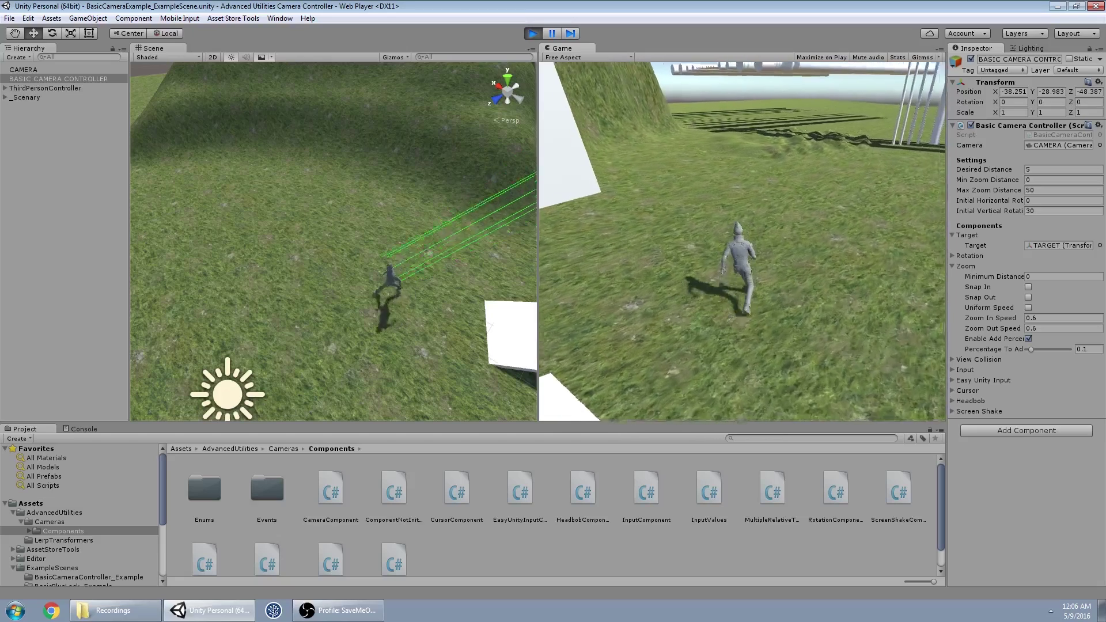
- Run the character across the grass and test zooming the game camera in and out
key("w")
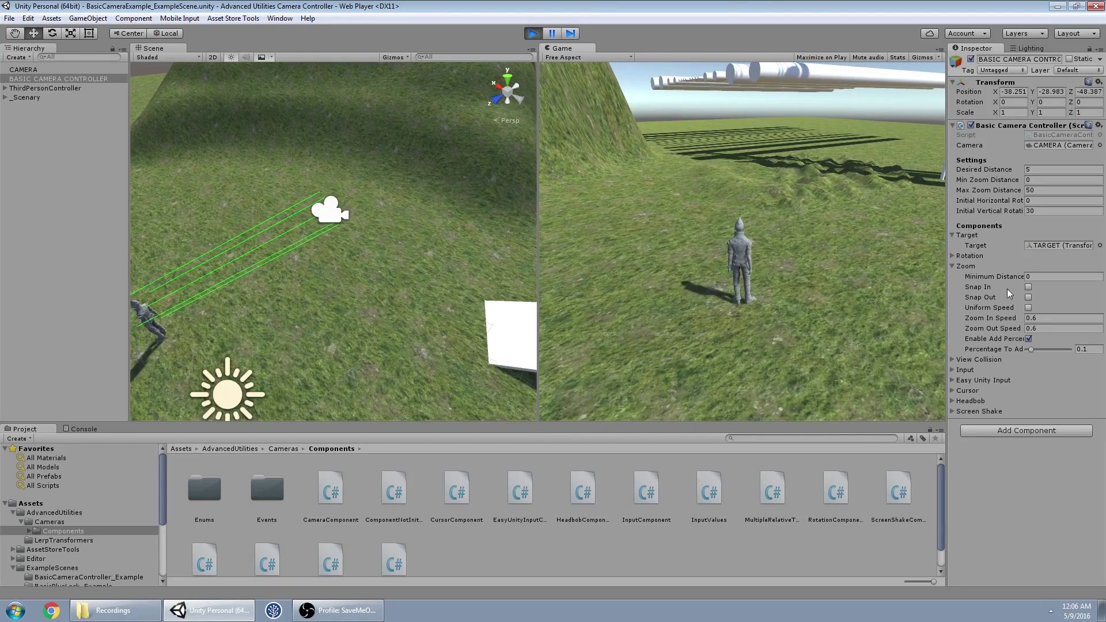
scroll(765, 265, "up", 1)
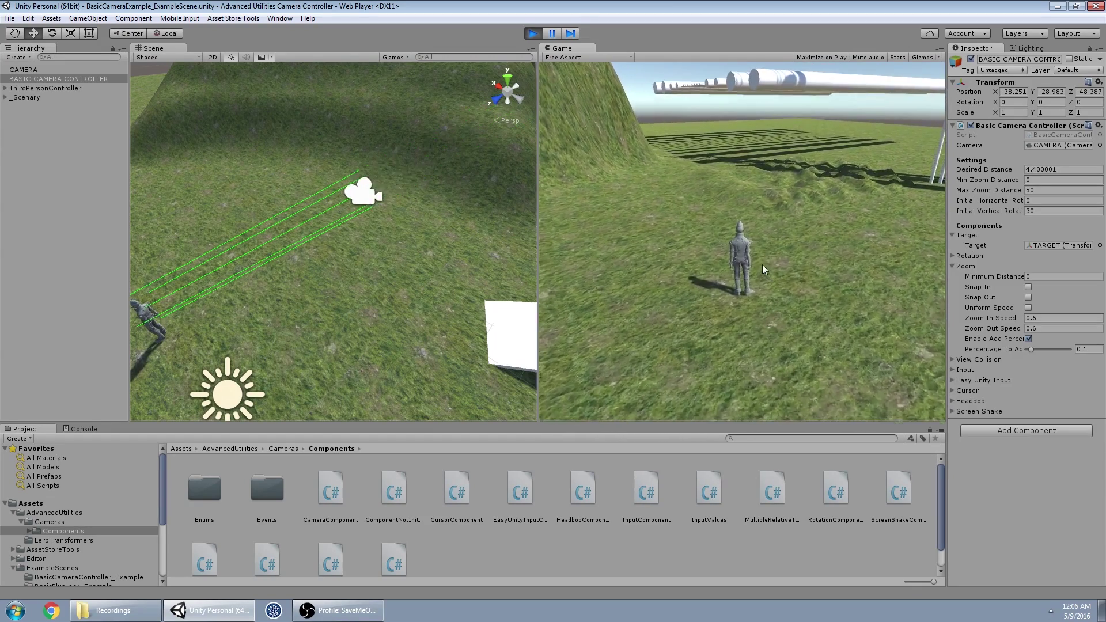
scroll(761, 265, "down", 4)
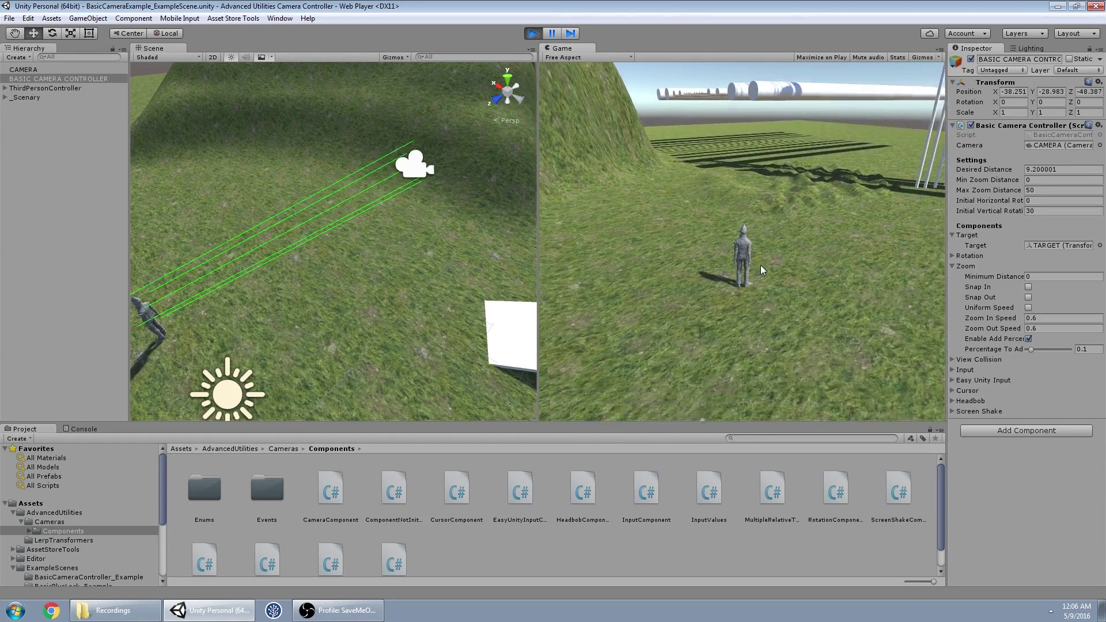
scroll(774, 265, "up", 1)
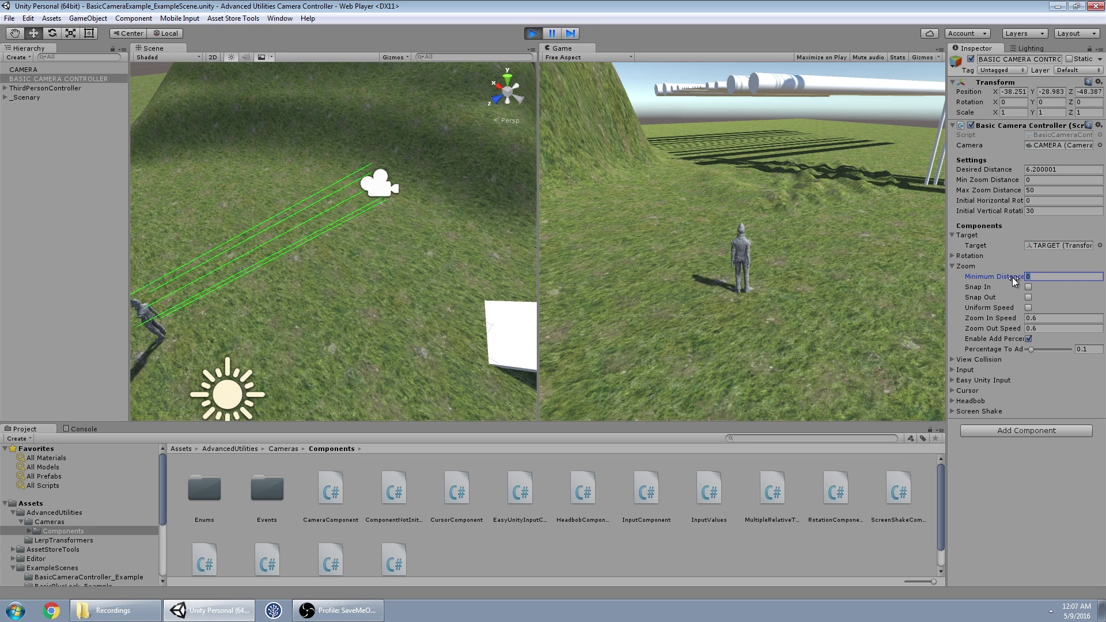
- Test the camera zoom with a Minimum Distance of 10 and restore the Minimum Distance to 0
type("10")
left_click(743, 238)
scroll(744, 238, "down", 4)
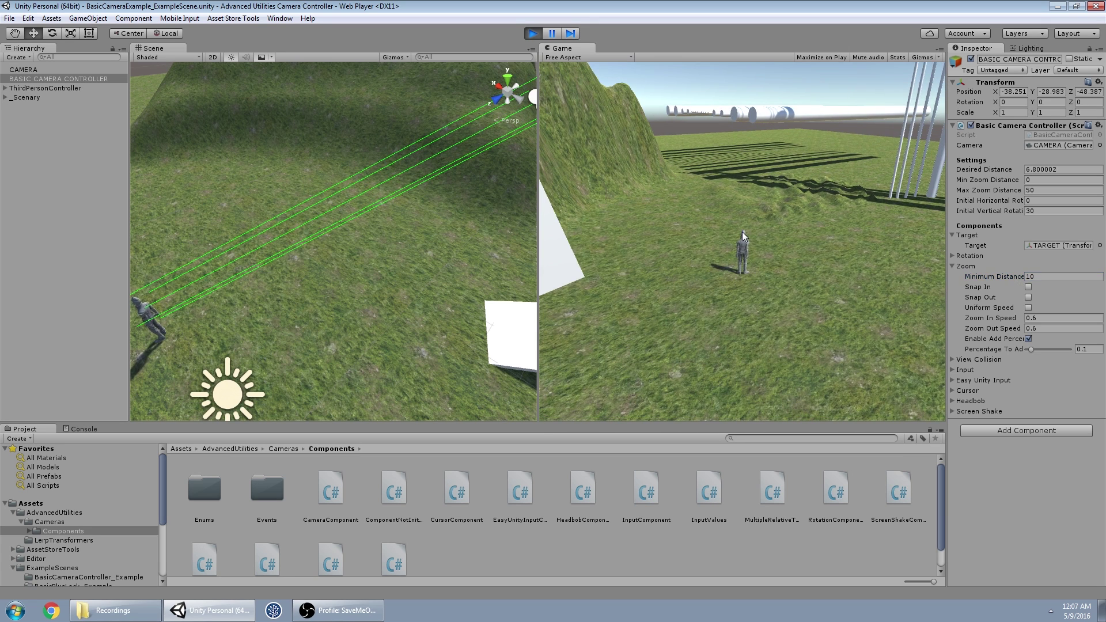
left_click(1023, 277)
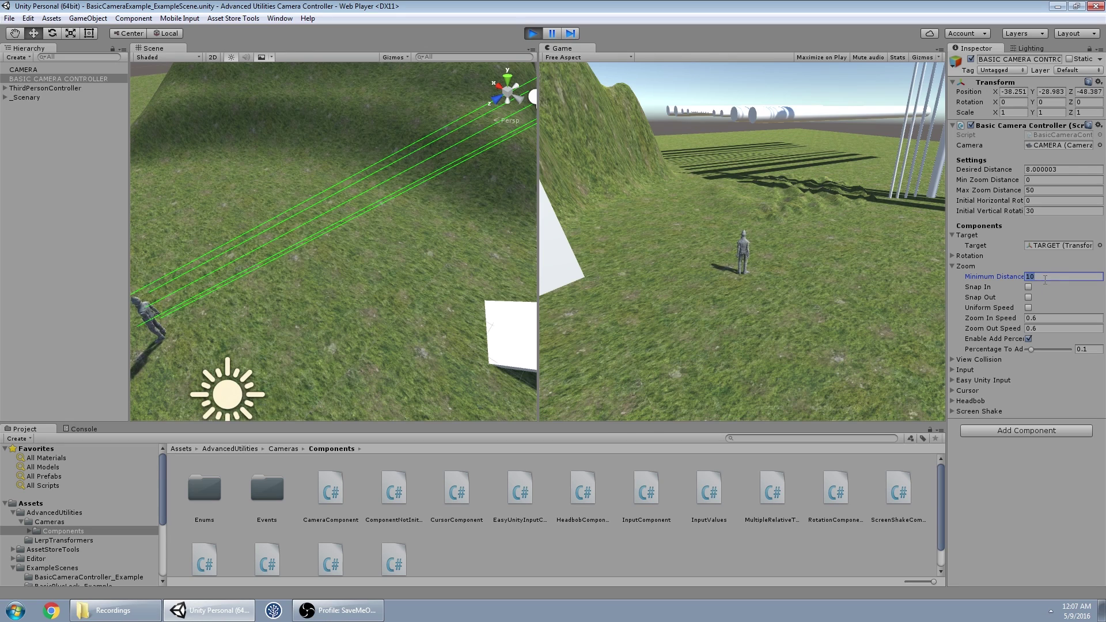
type("0")
- Enable Snap In and Snap Out in the Zoom settings and test zooming in and out
left_click(1028, 287)
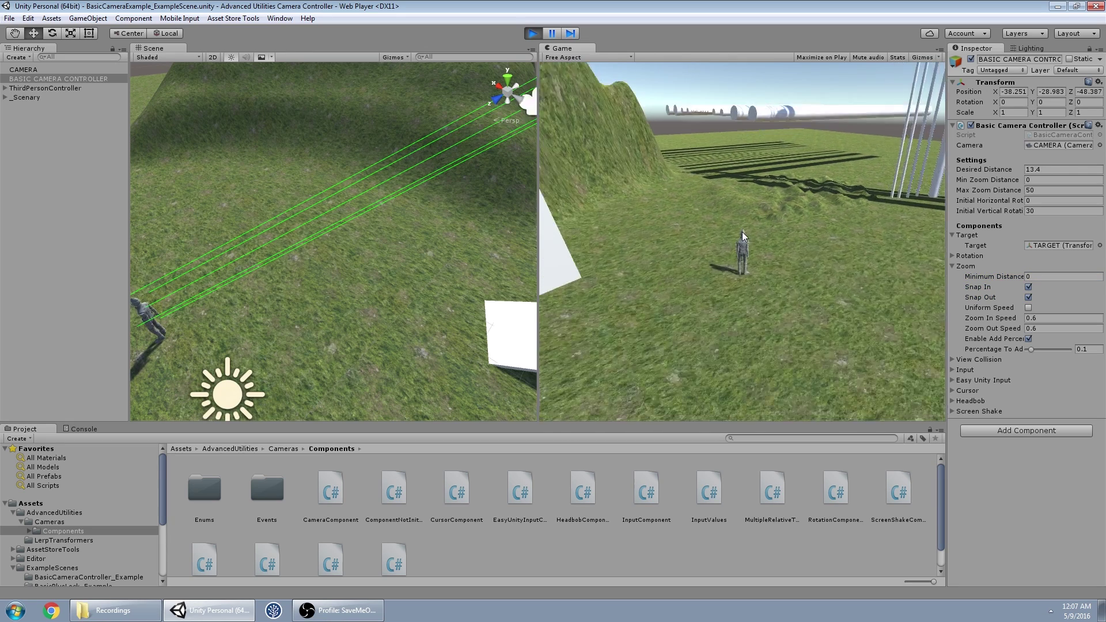
scroll(743, 233, "up", 5)
scroll(744, 234, "down", 9)
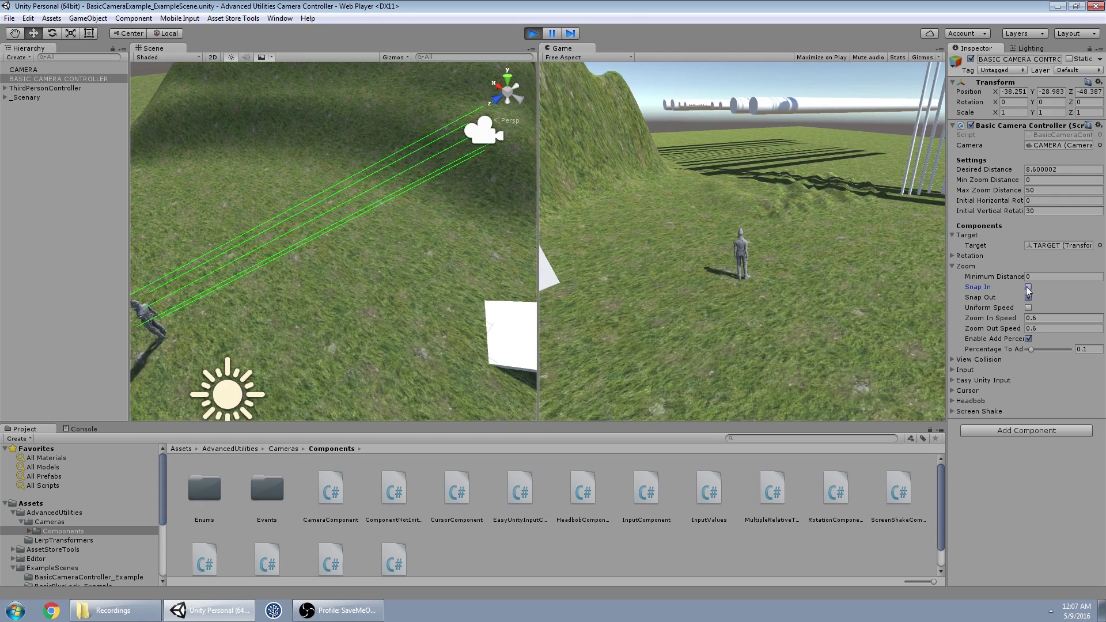
- Disable Snap In, test zooming with only Snap Out active, and disable Snap Out as well
left_click(1029, 287)
scroll(744, 236, "up", 5)
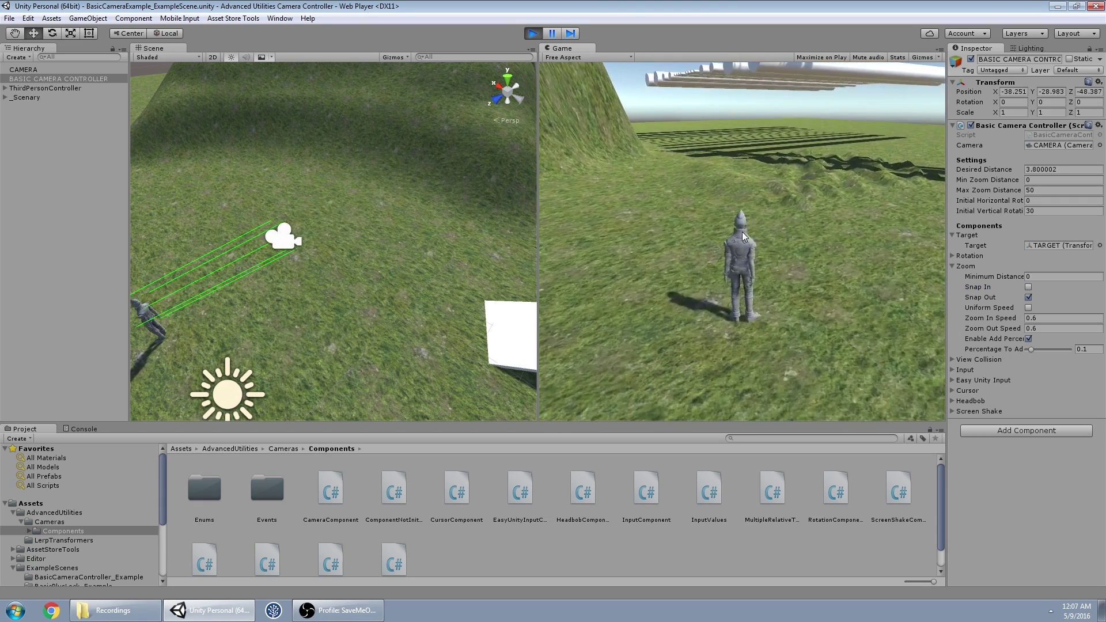
scroll(743, 237, "down", 8)
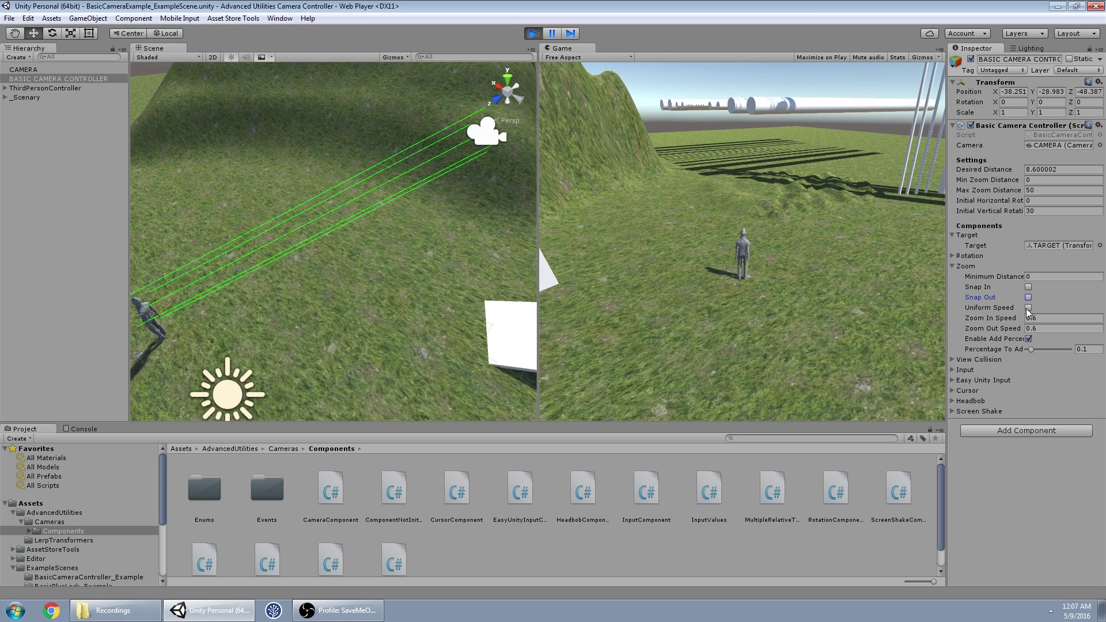
- Enable Uniform Speed in the Zoom settings and test zooming the game camera out and in
scroll(743, 235, "down", 15)
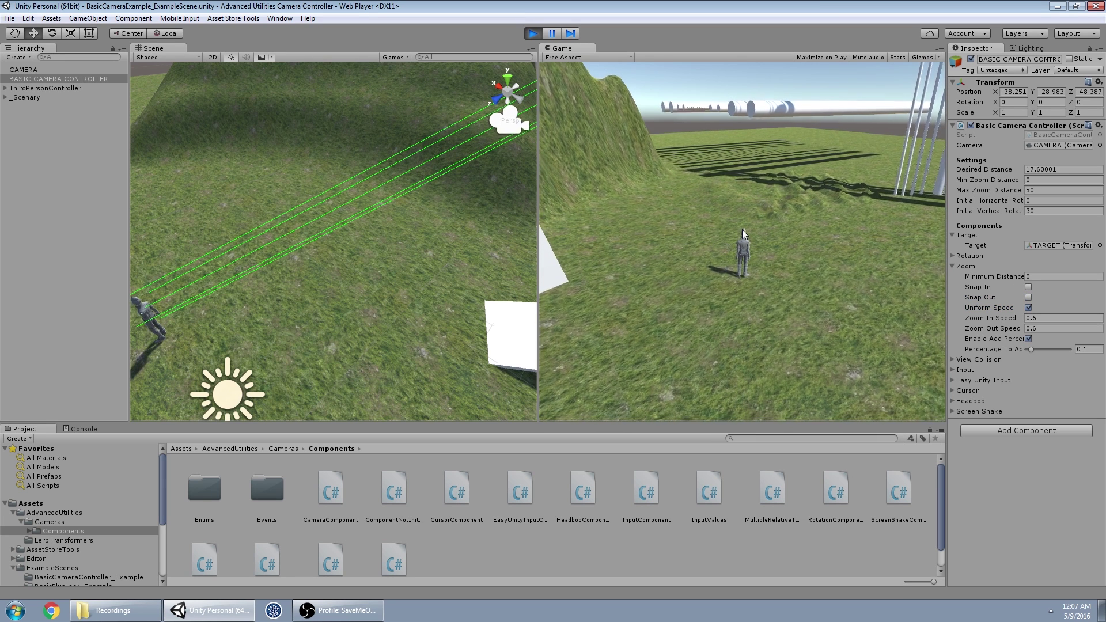
scroll(743, 228, "up", 20)
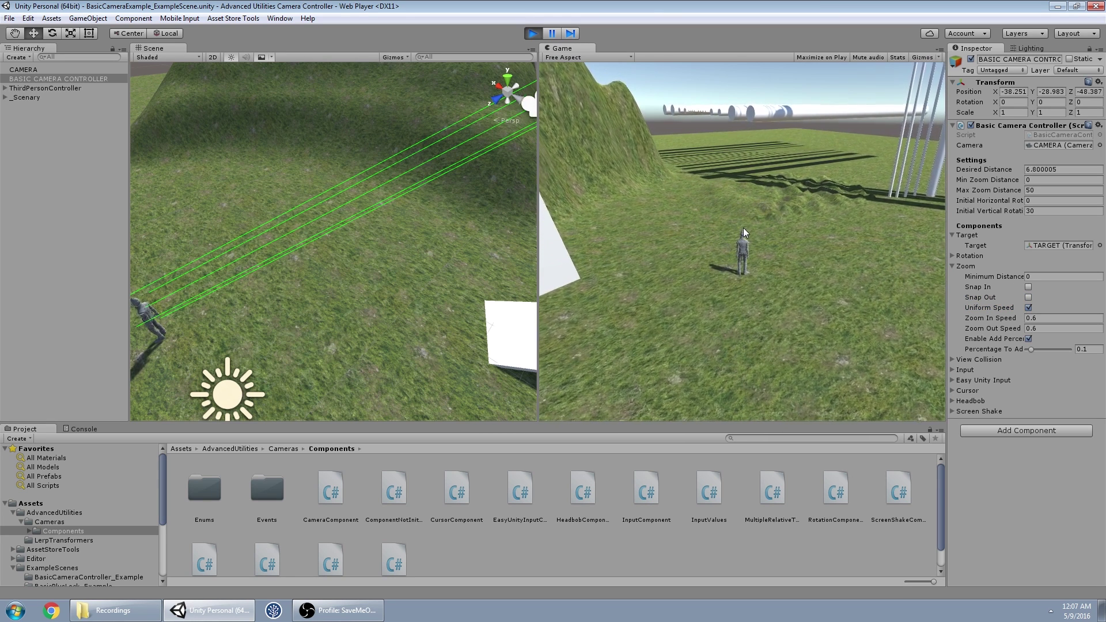
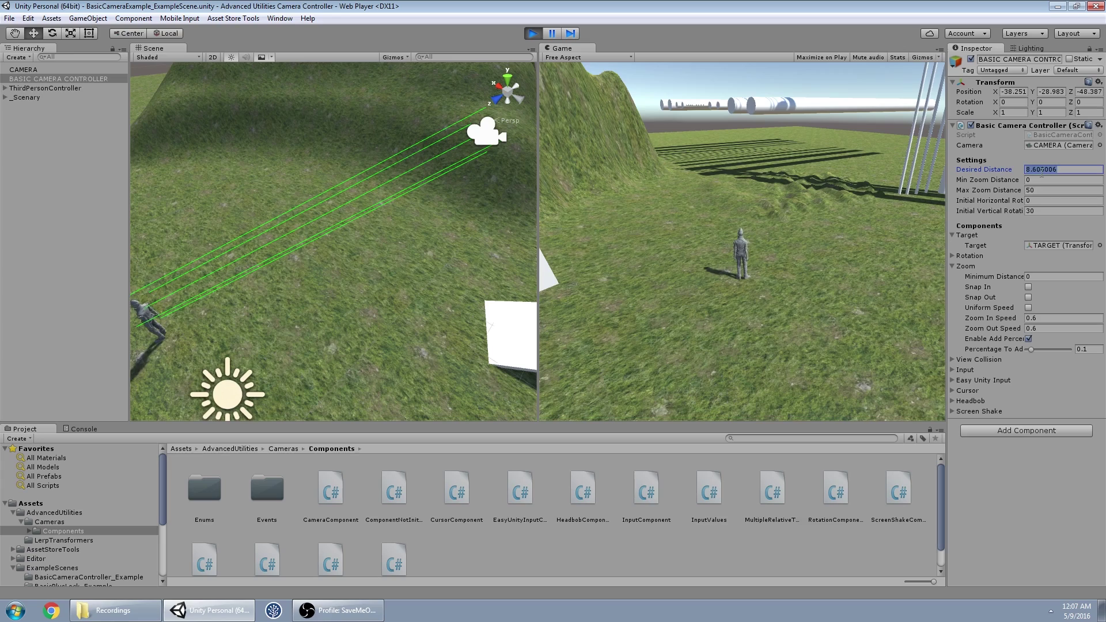
- Disable Uniform Speed, try Desired Distance values of 50, 1 and 2, and set the distance to 5
type("50")
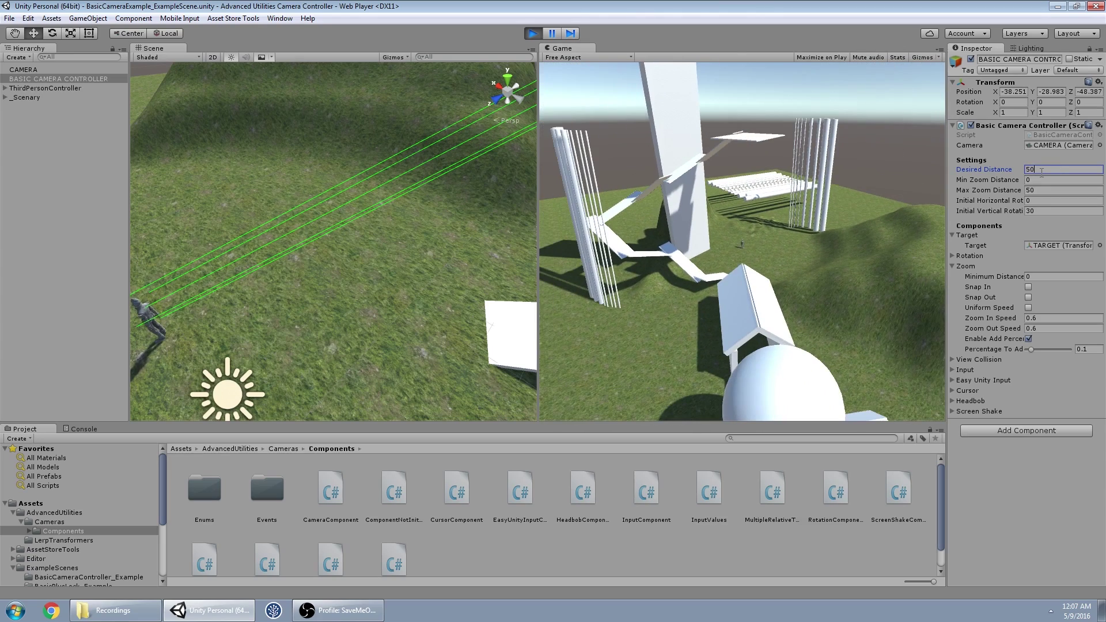
double_click(1042, 170)
type("1")
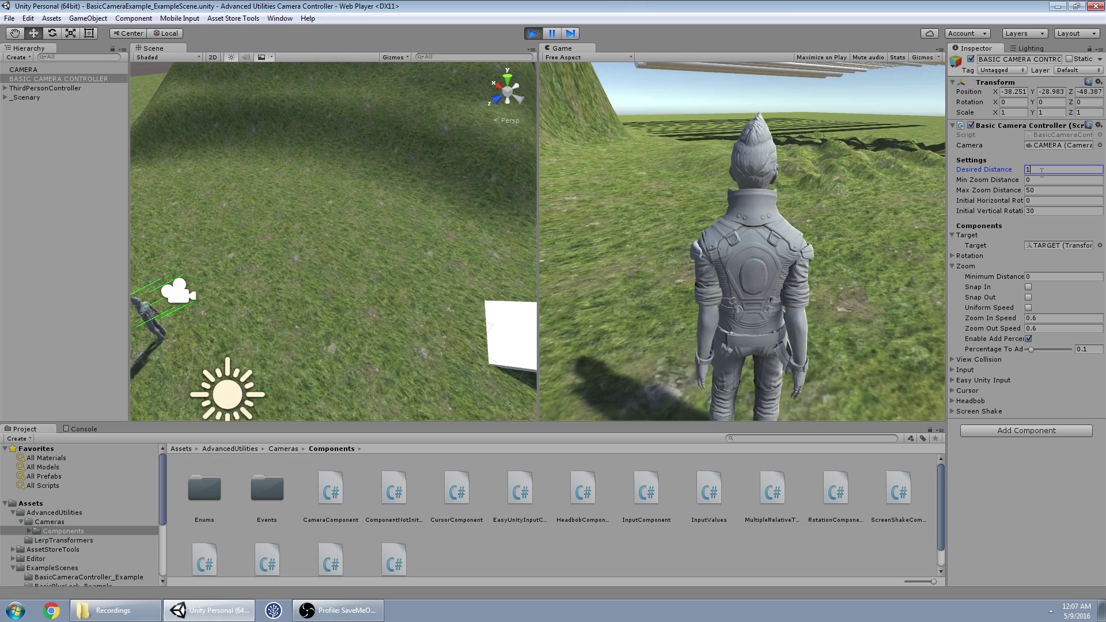
double_click(1042, 170)
type("2")
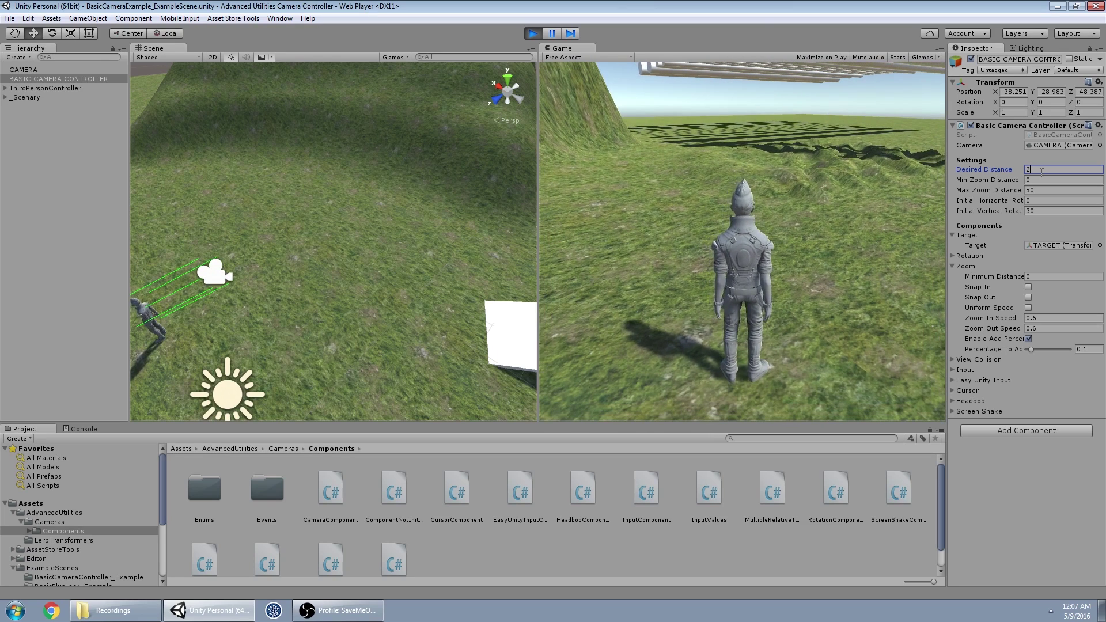
left_click(824, 202)
scroll(820, 299, "down", 3)
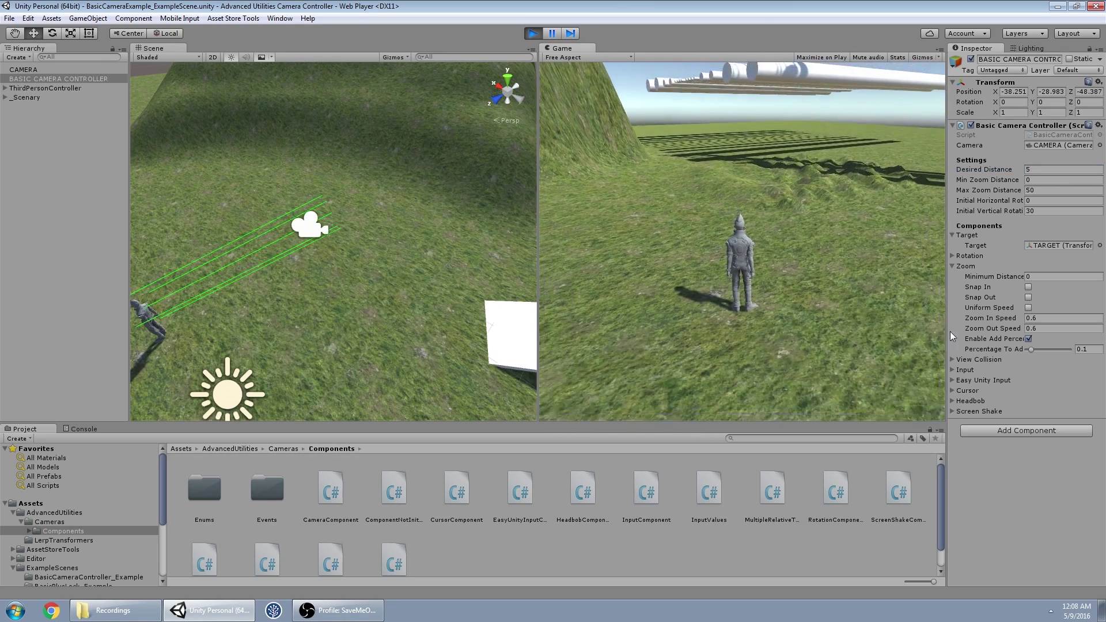
- Widen the Inspector, disable Enable Add Percentage in the Zoom settings, and test zooming out and in
left_click_drag(946, 335, 815, 337)
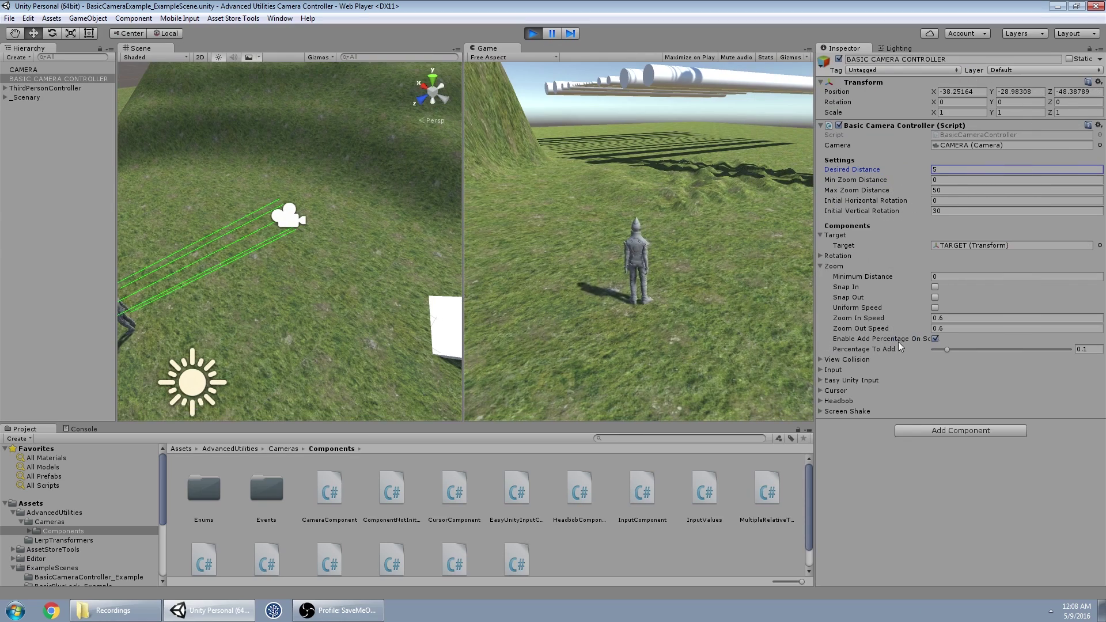
left_click(752, 280)
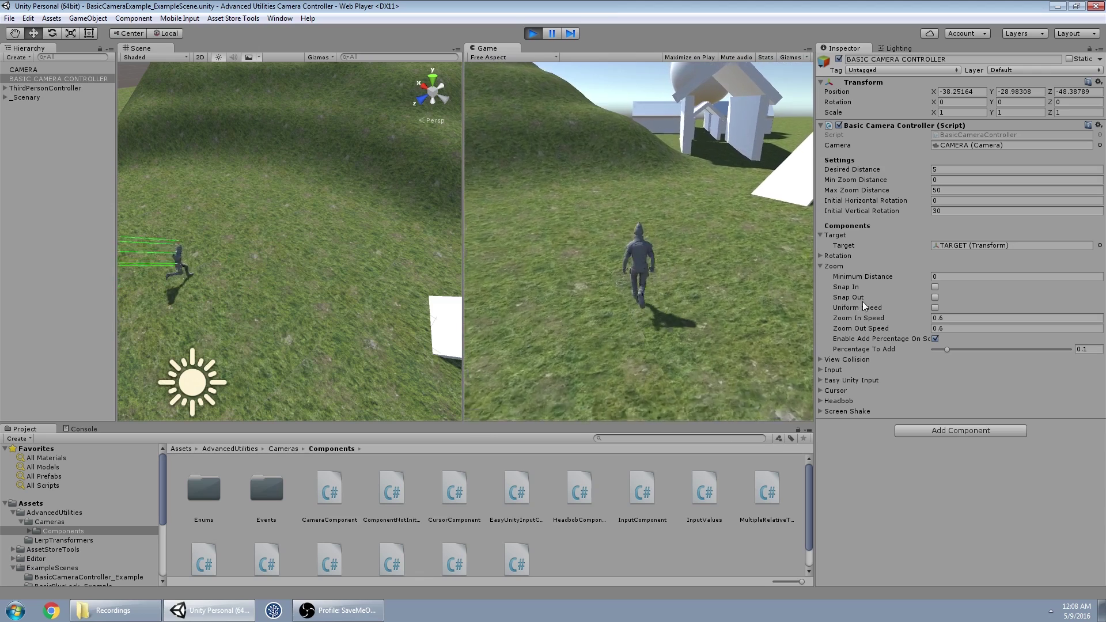
left_click(934, 338)
scroll(637, 251, "down", 10)
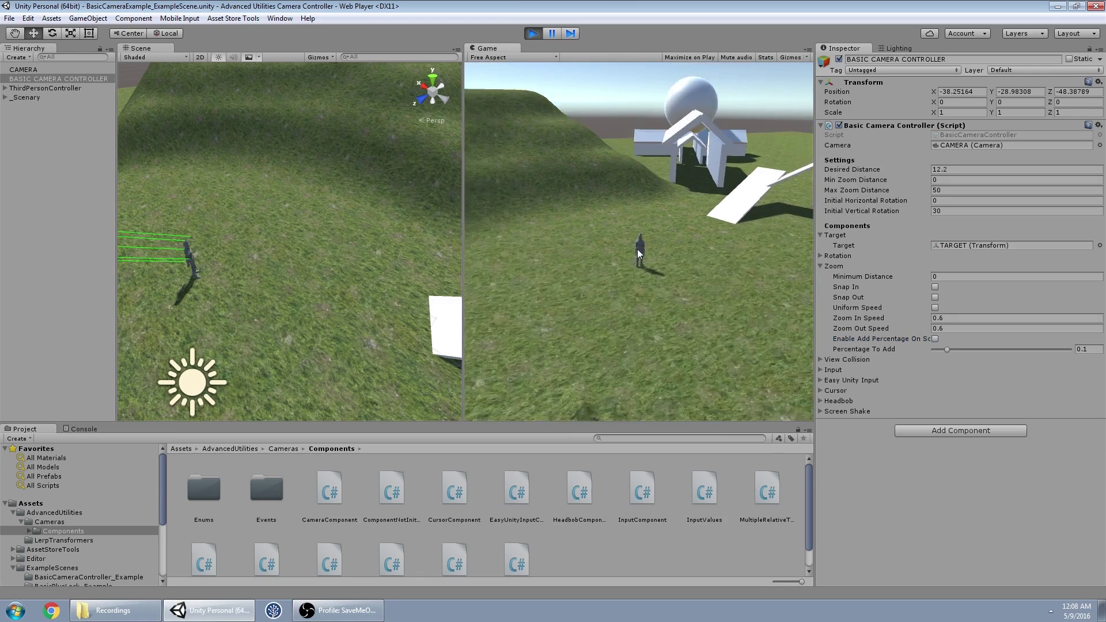
scroll(636, 257, "up", 2)
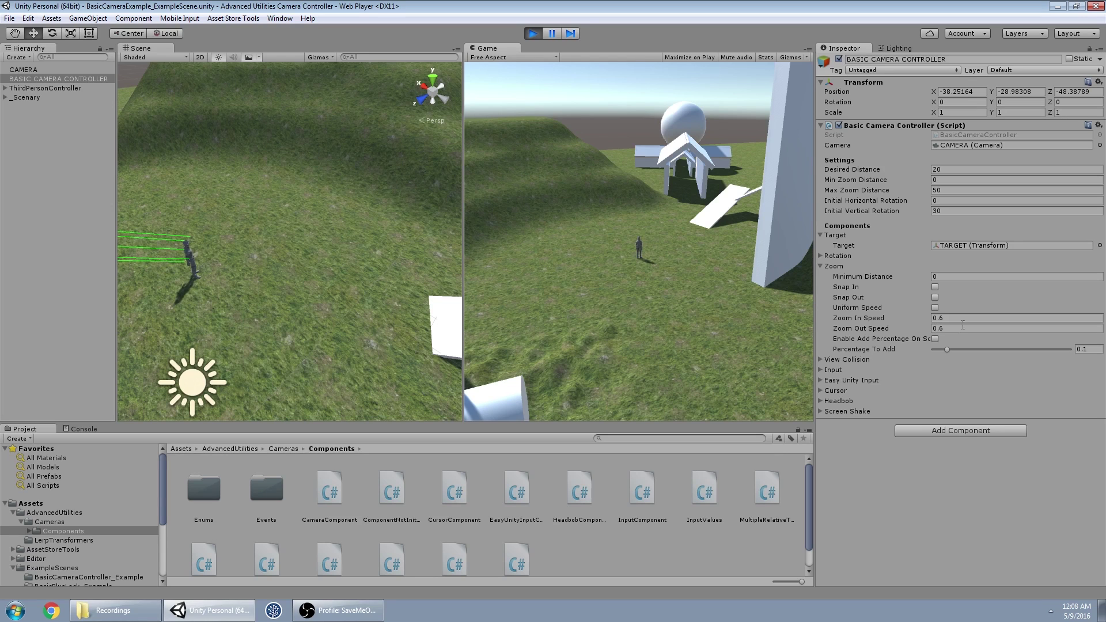
- Re-enable Enable Add Percentage and test the camera zoom again with Percentage To Add at 0.1
left_click(935, 340)
scroll(639, 231, "down", 1)
scroll(645, 287, "up", 3)
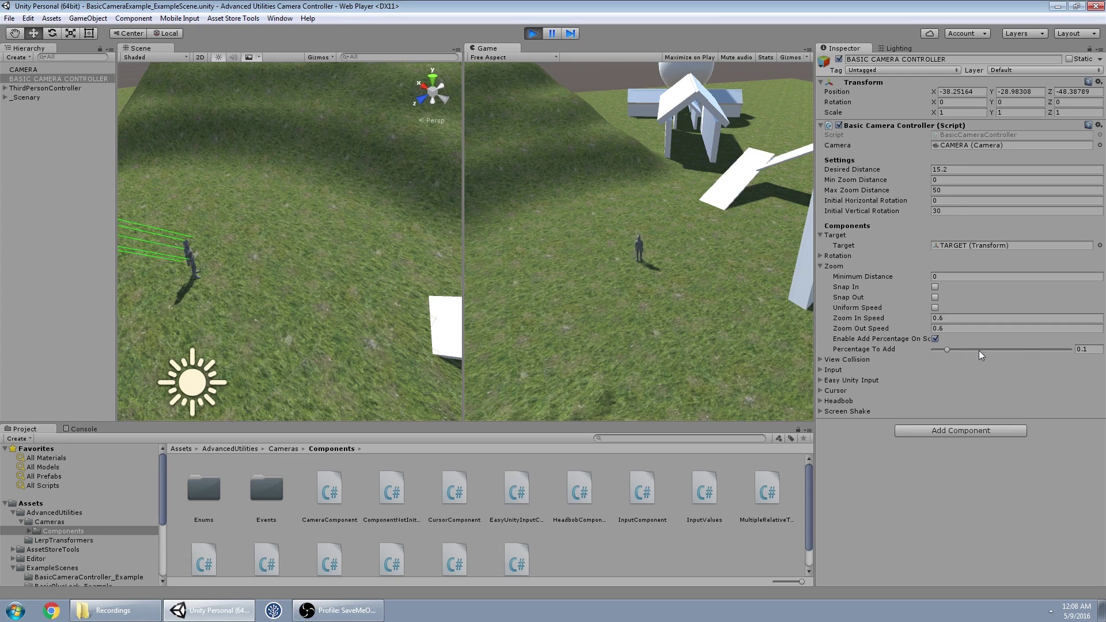
- Test zooming out with Percentage To Add at 1, set it to 0.096, and disable Enable Add Percentage
left_click_drag(979, 350, 1076, 349)
left_click(639, 232)
scroll(639, 232, "down", 2)
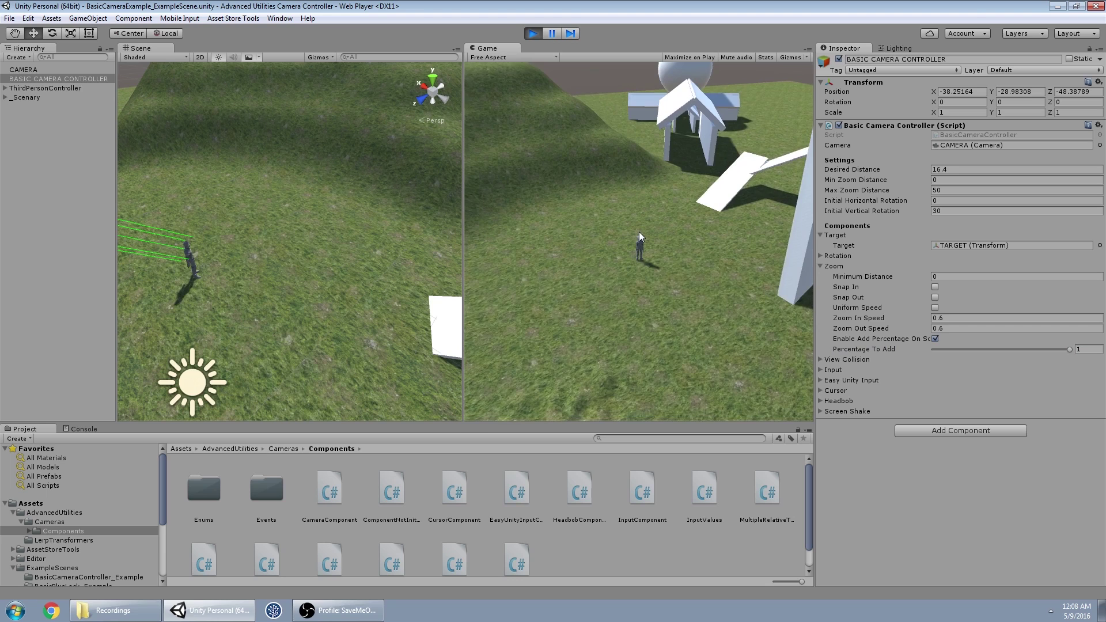
scroll(638, 231, "down", 1)
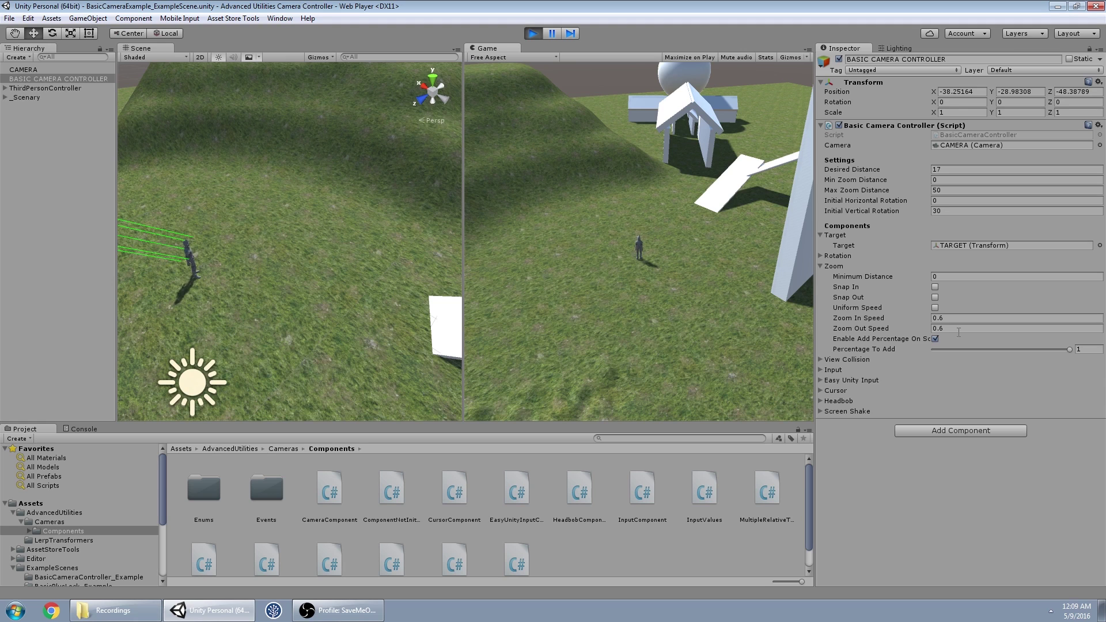
left_click_drag(950, 350, 948, 348)
- Expand the View Collision settings in place of Zoom and rotate the game camera around the character down to ground level
left_click(824, 357)
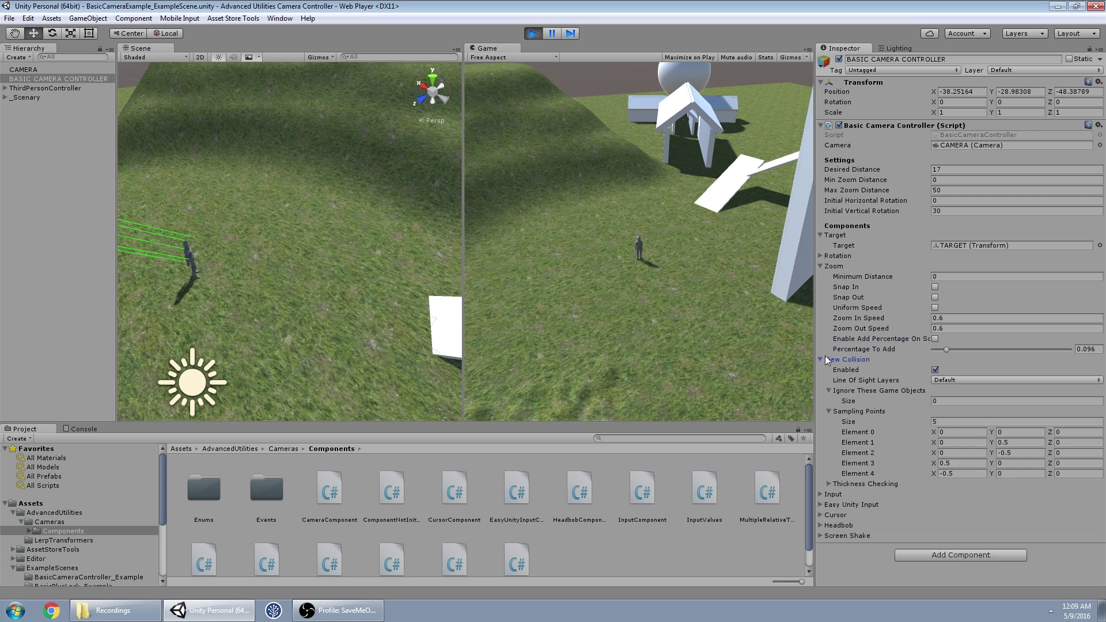
left_click(828, 267)
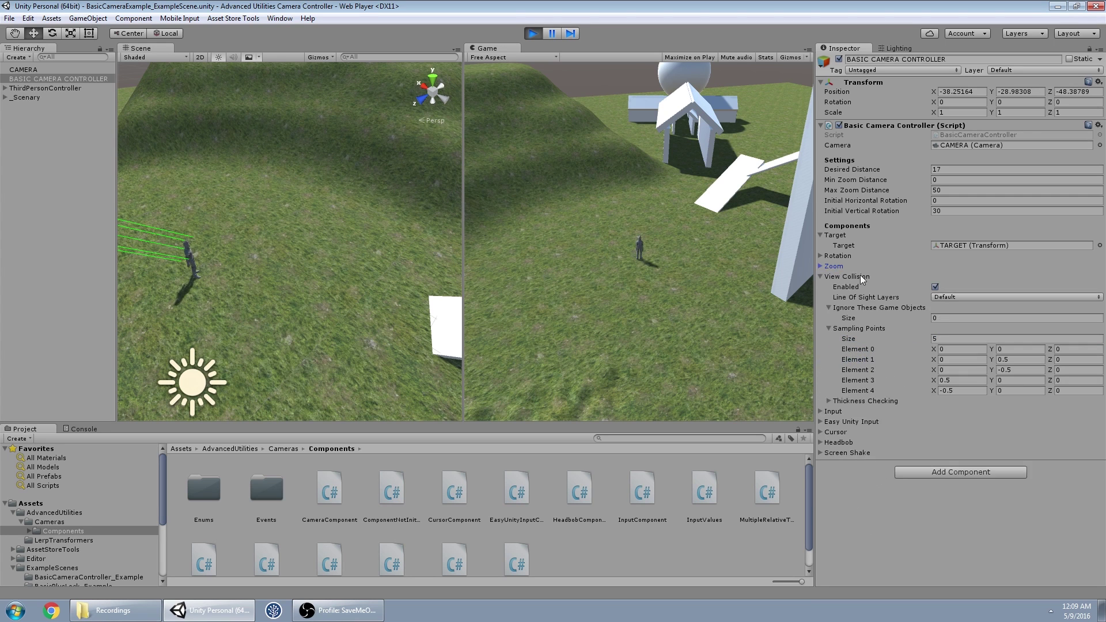
left_click_drag(703, 260, 760, 245)
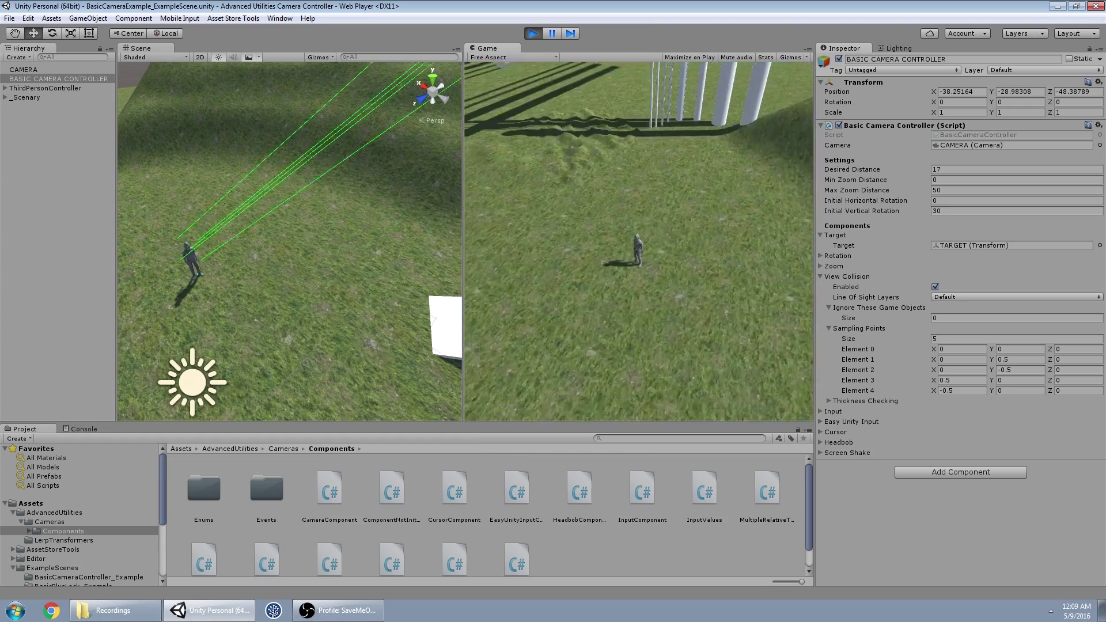
scroll(639, 242, "up", 3)
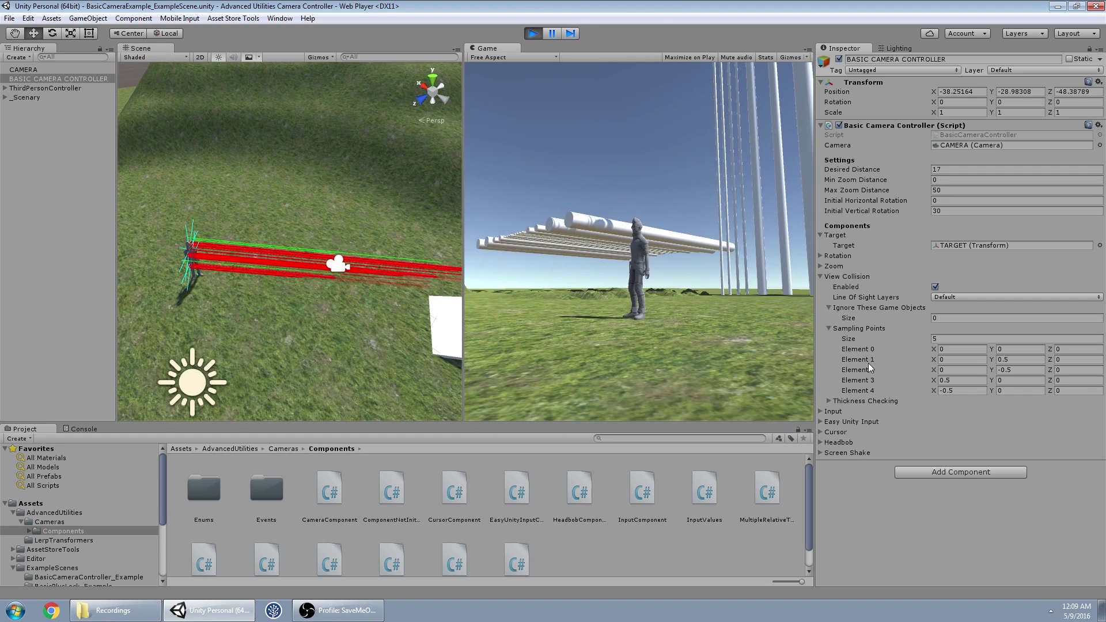
- Disable Thickness Checking for the view collision and view the character's sampling lines up close in the Scene view
left_click(833, 402)
left_click(936, 412)
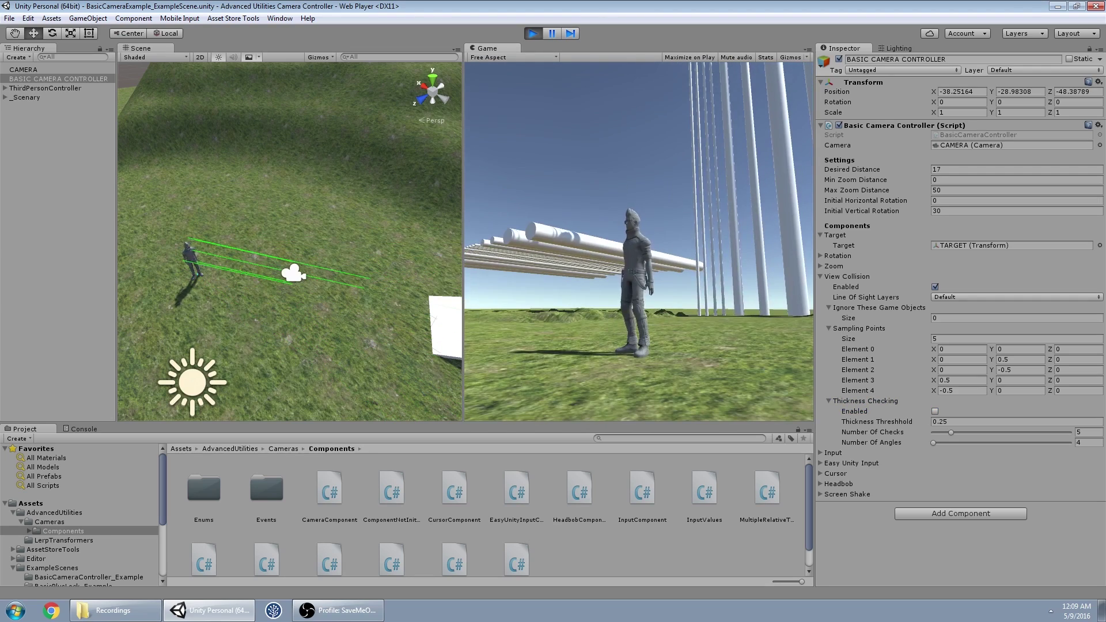
key("w")
right_click_drag(237, 269, 219, 275)
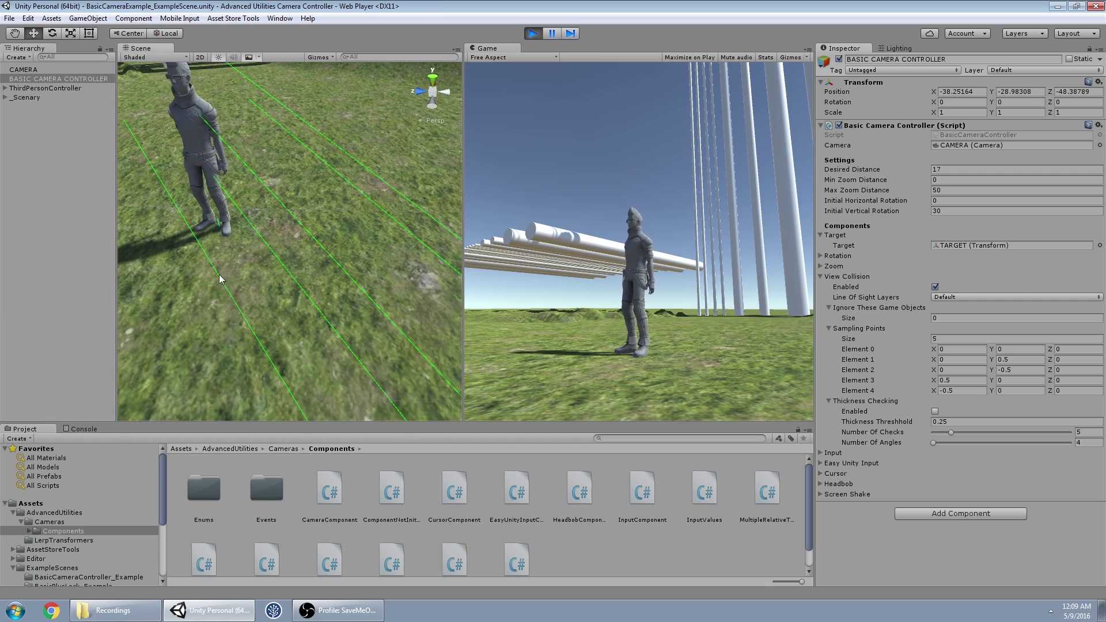
- Place the game camera near the tall slab and add Cube (16) to the camera controller's Ignore These Game Objects list
left_click(893, 298)
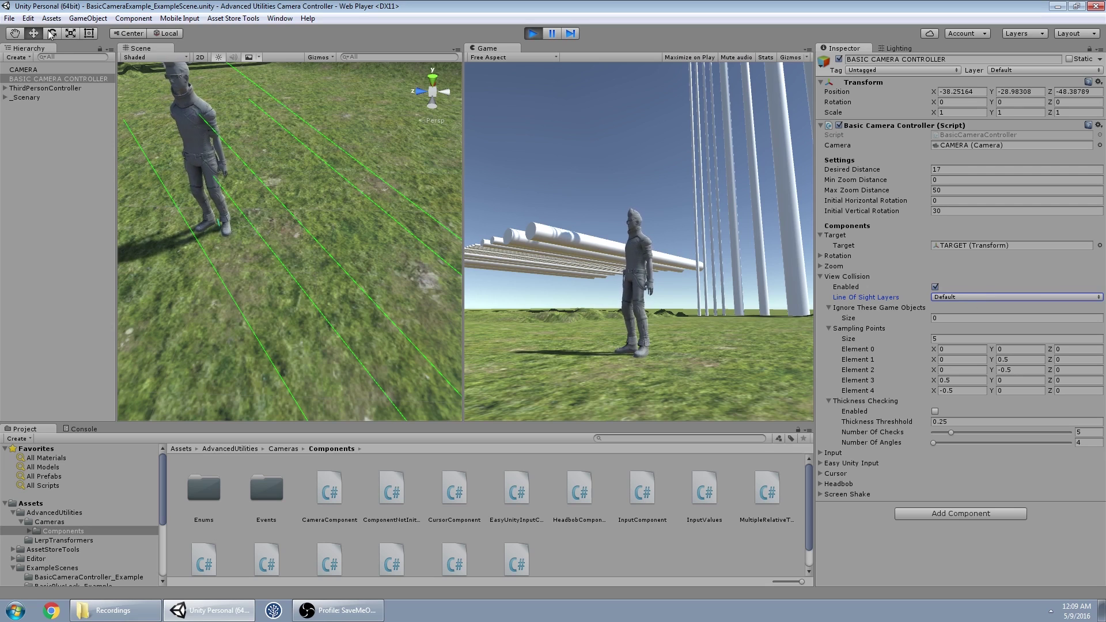
left_click(923, 308)
left_click(922, 309)
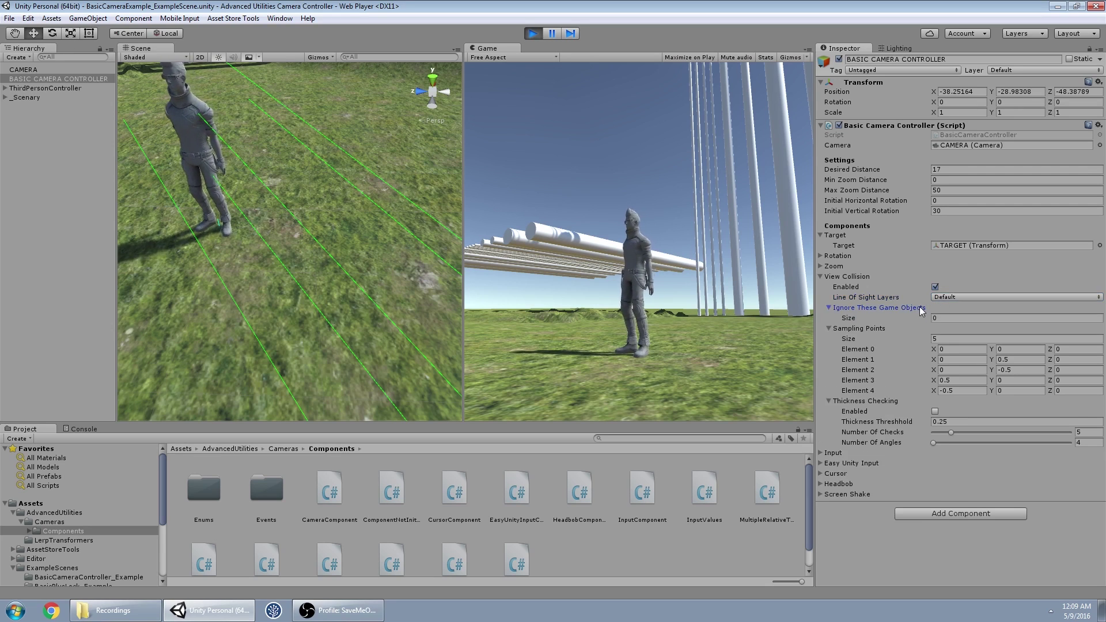
right_click_drag(770, 294, 785, 320)
right_click_drag(358, 226, 208, 126)
left_click(208, 125)
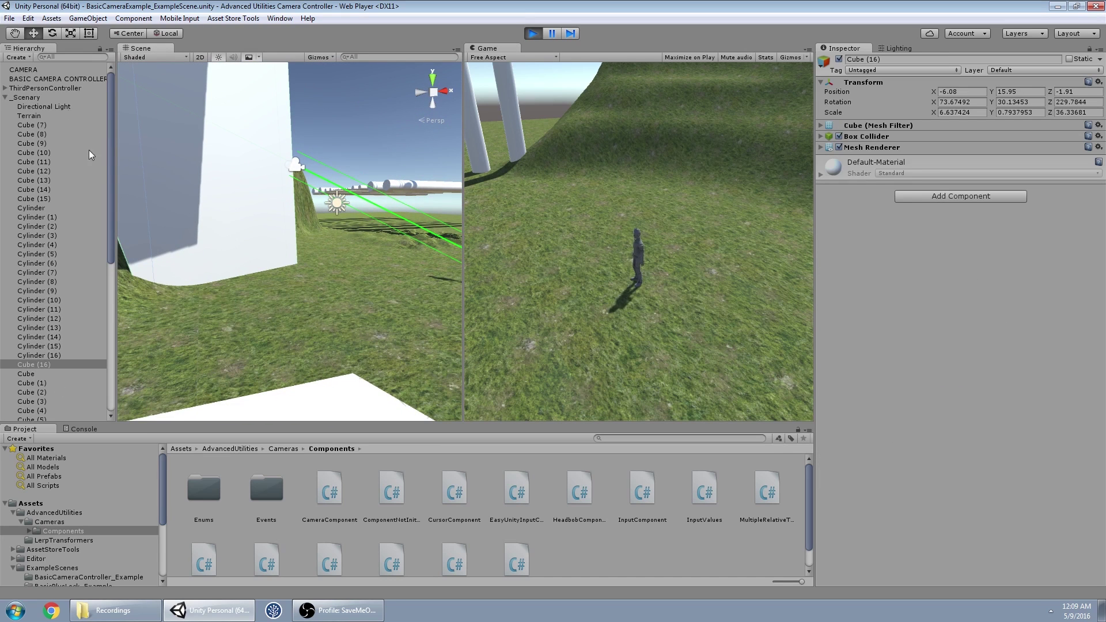
left_click(79, 80)
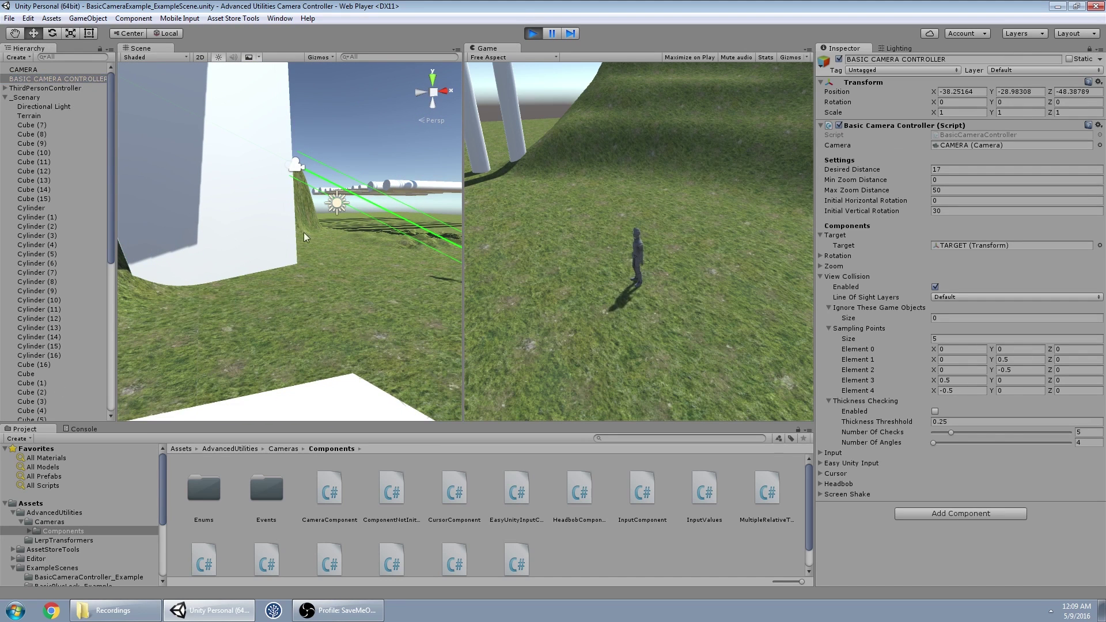
left_click(222, 196)
left_click_drag(518, 362, 912, 323)
- Clear the Ignore These Game Objects list by setting its Size to 0
type("10")
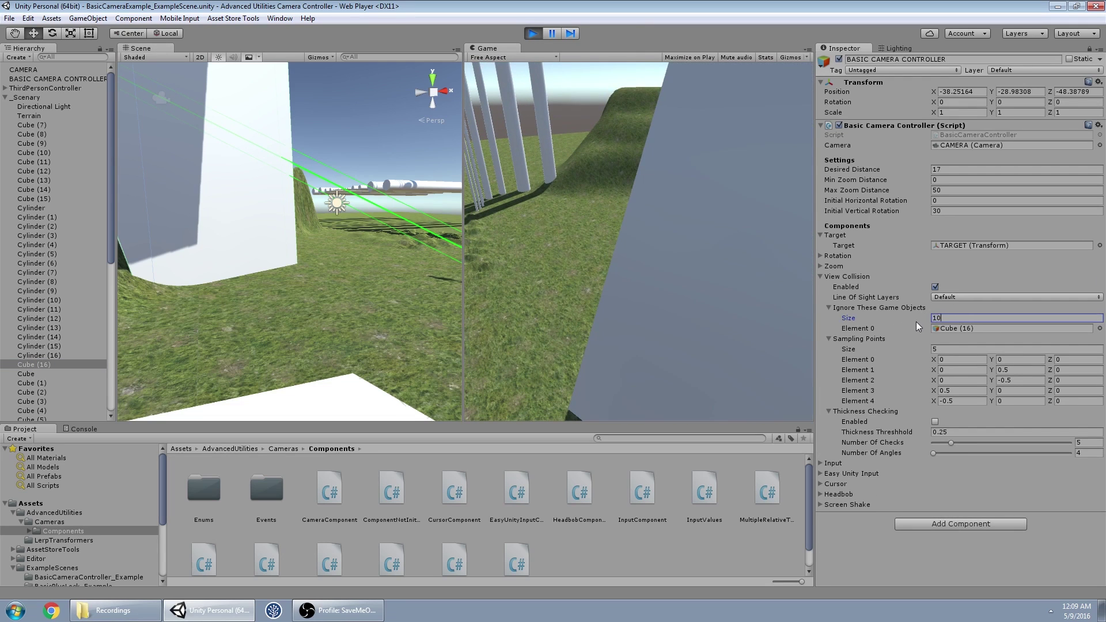
key("Return")
type("0")
key("Return")
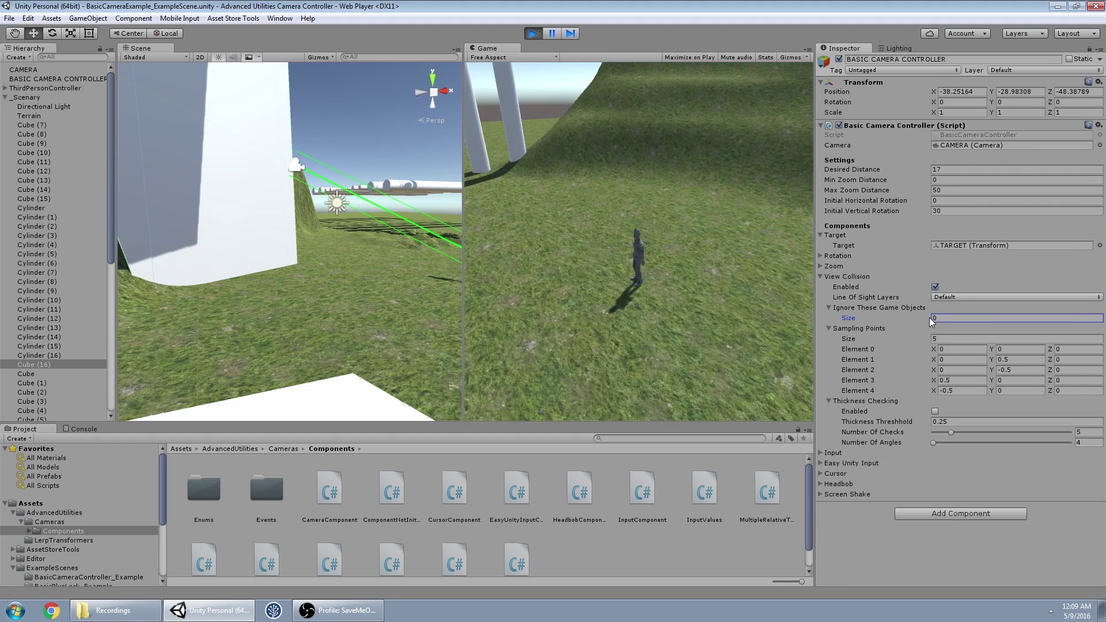
- Rotate and zoom the game camera in to a distance of 9.2, and collapse the Ignore These Game Objects list
left_click_drag(766, 323, 703, 292)
scroll(702, 334, "up", 4)
scroll(702, 337, "up", 3)
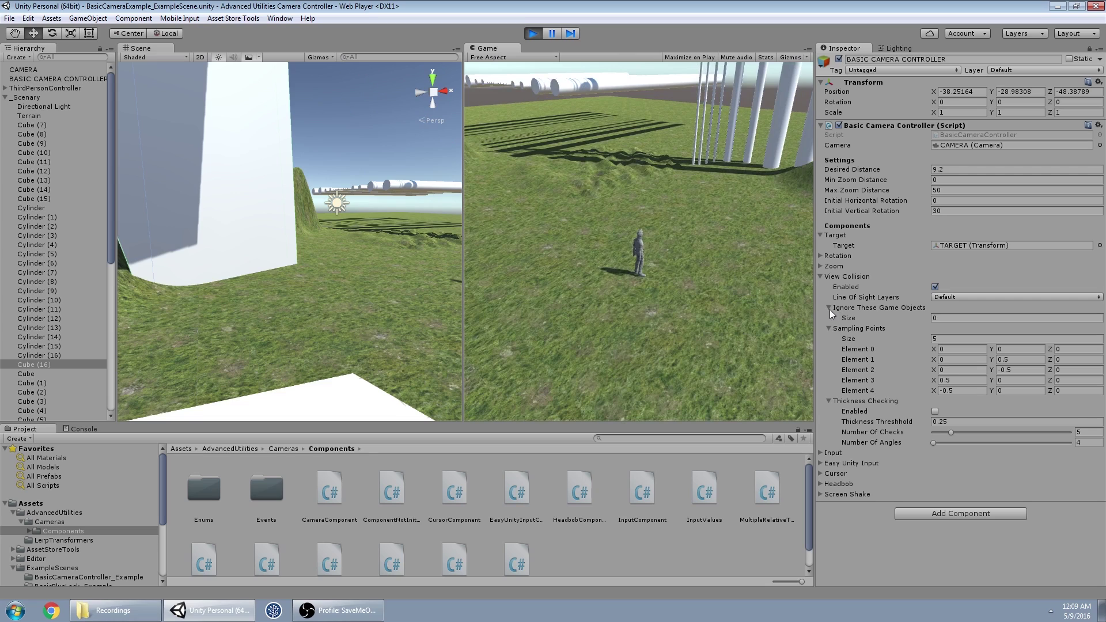
left_click(830, 308)
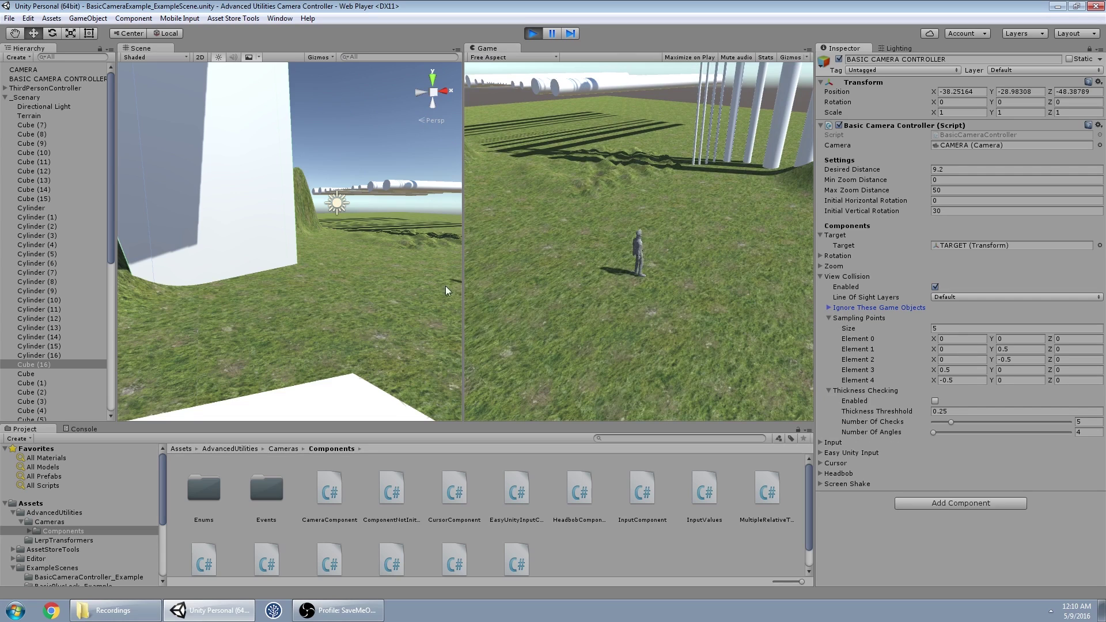
- Move the Scene view behind the character, run the character to the tall slab, and examine the sampling lines against it
right_click_drag(445, 285, 576, 285)
left_click_drag(701, 236, 617, 237)
key("w")
right_click_drag(340, 190, 911, 188)
key("s")
key("w")
key("s")
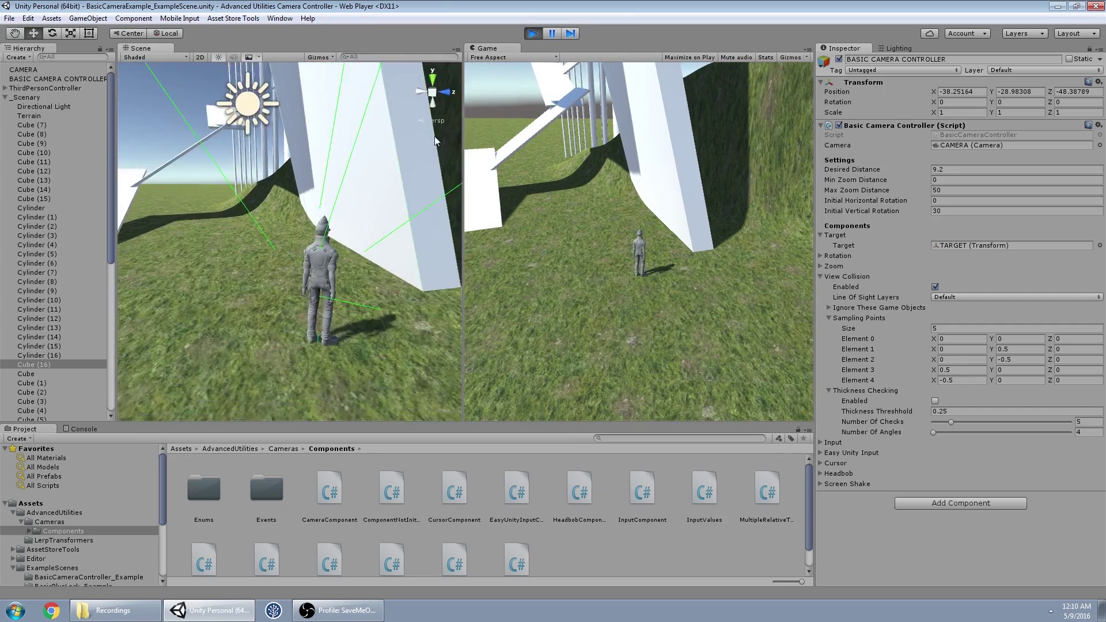
key("w")
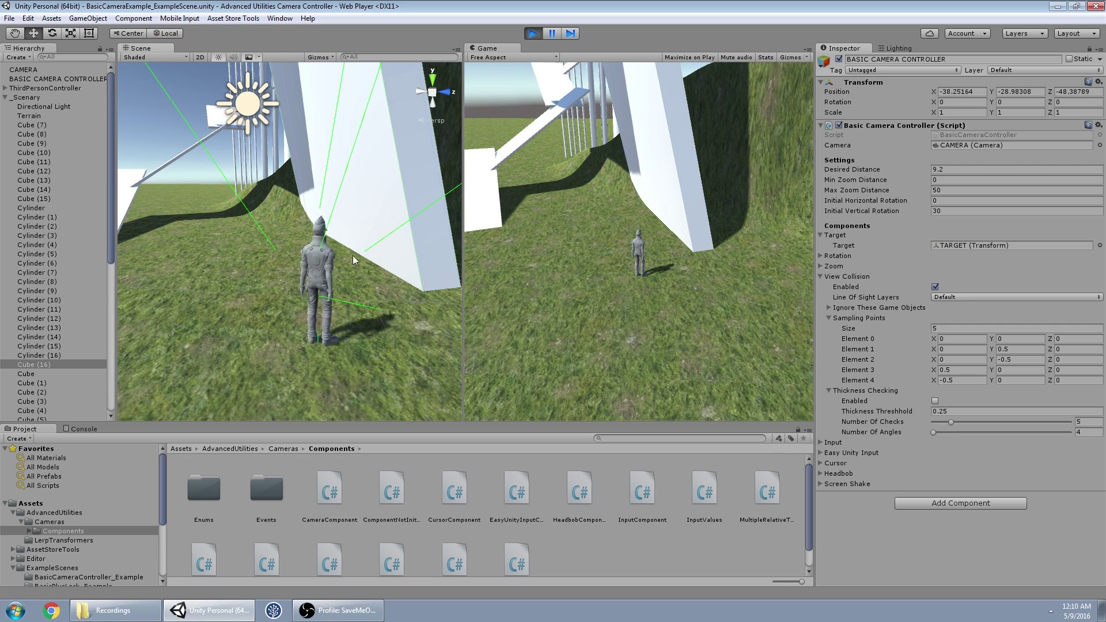
right_click_drag(622, 260, 496, 251)
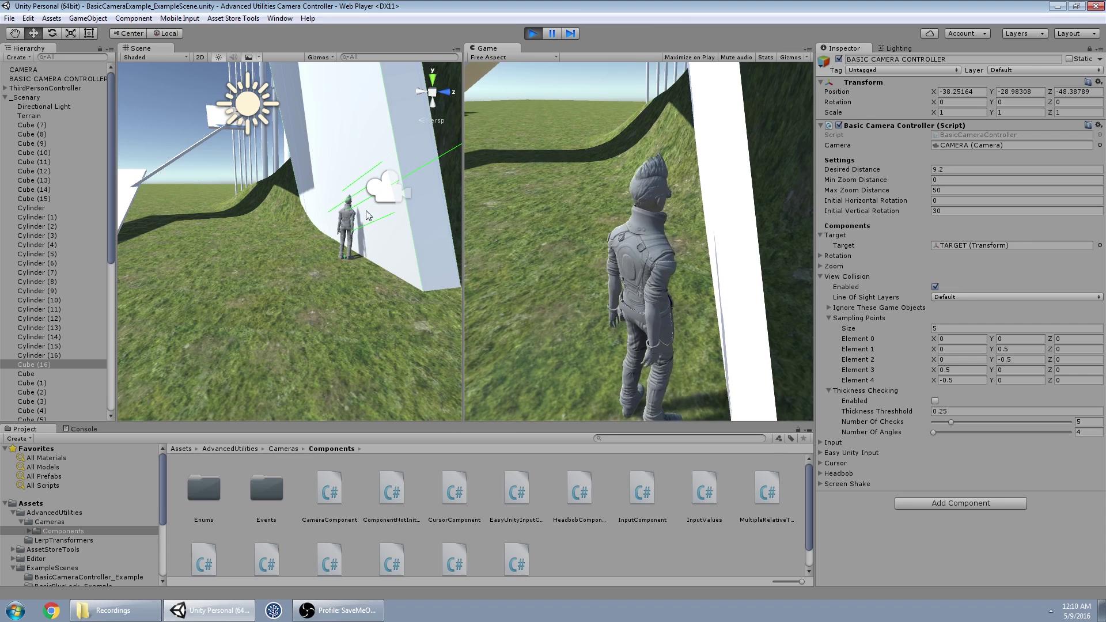
- Set the X values of Sampling Points Element 3 to 0.2 and Element 4 to -0.2
left_click(949, 371)
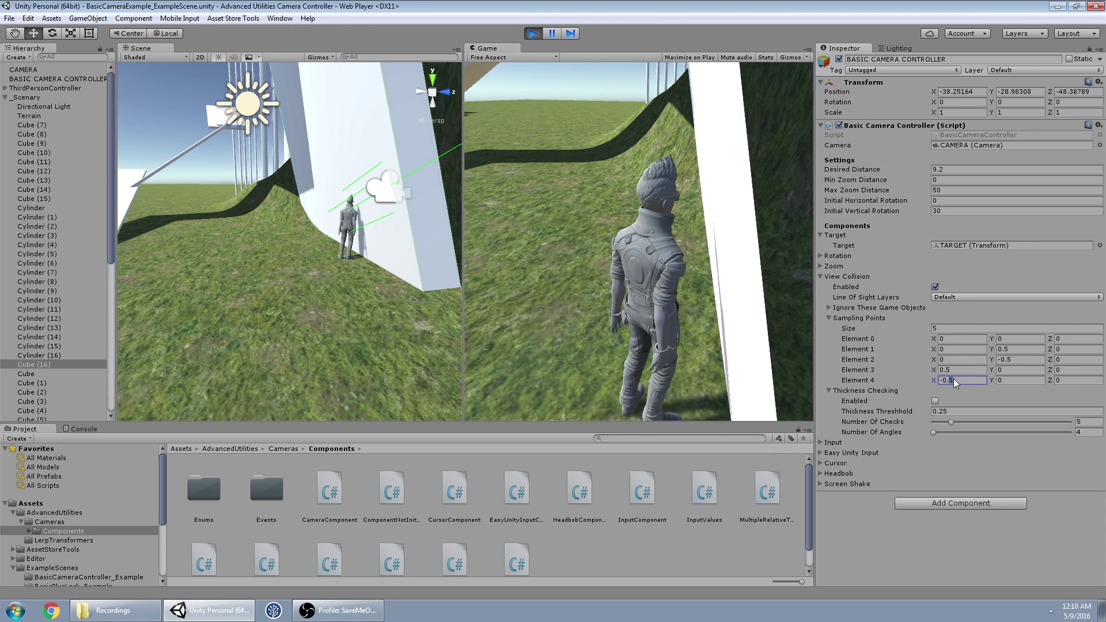
key("BackSpace")
type("2")
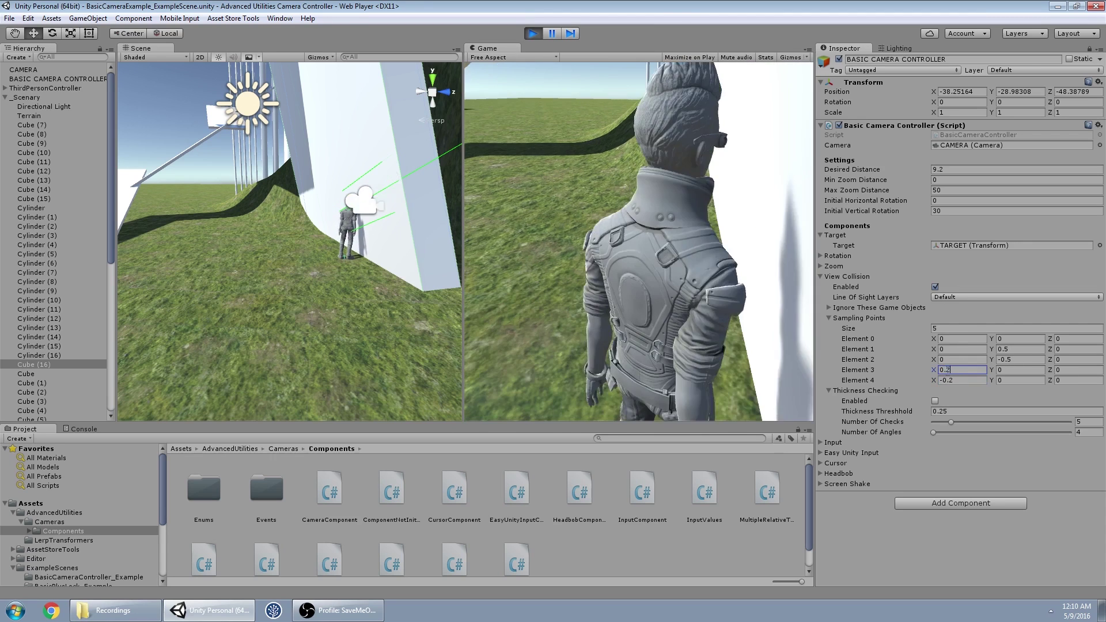
- Rotate the game camera beside the slab and examine the narrowed sampling lines around the character in the Scene view
right_click_drag(691, 248, 692, 224)
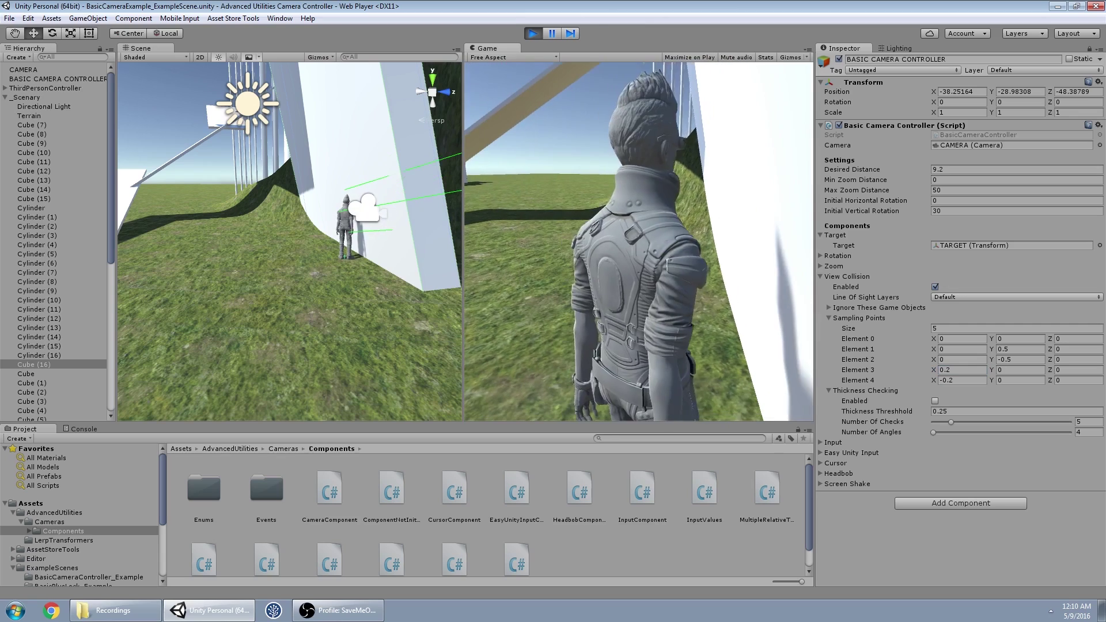
left_click(397, 218)
key("w")
right_click_drag(398, 218, 405, 197)
key("s")
key("a")
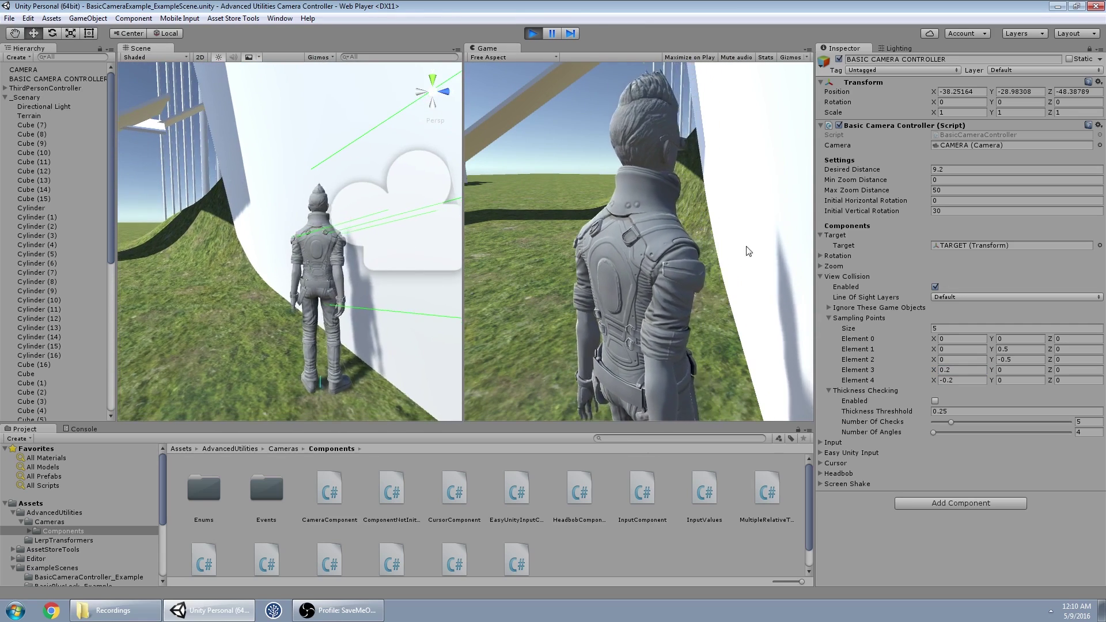
- Run the character from the slab to the group of tall poles and collapse the Sampling Points list
key("w")
right_click_drag(748, 250, 847, 254)
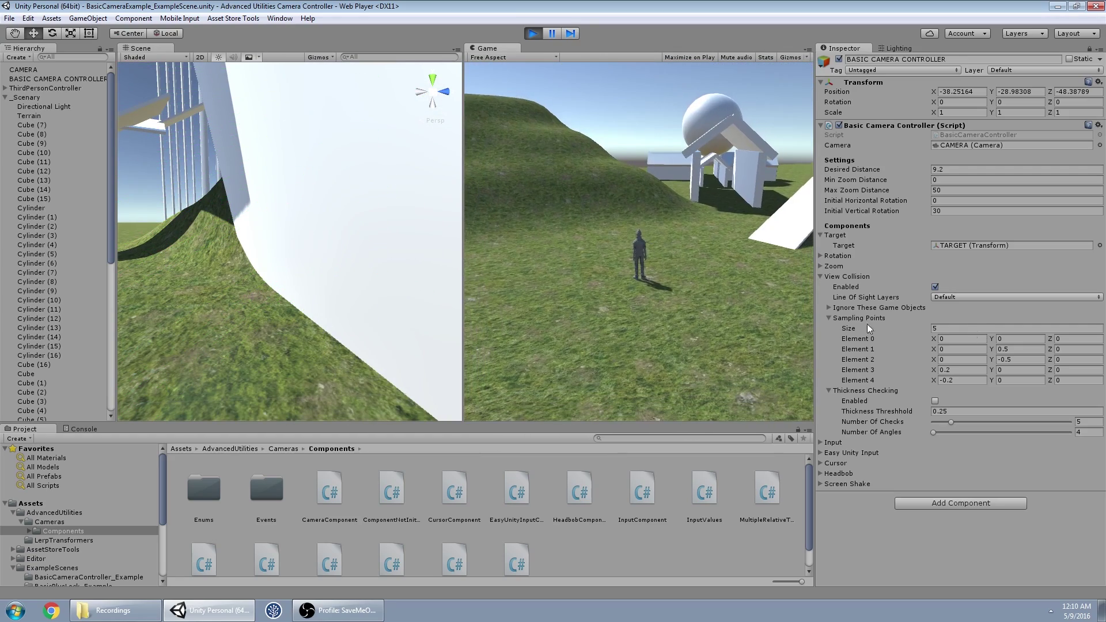
right_click_drag(691, 259, 633, 229)
key("w")
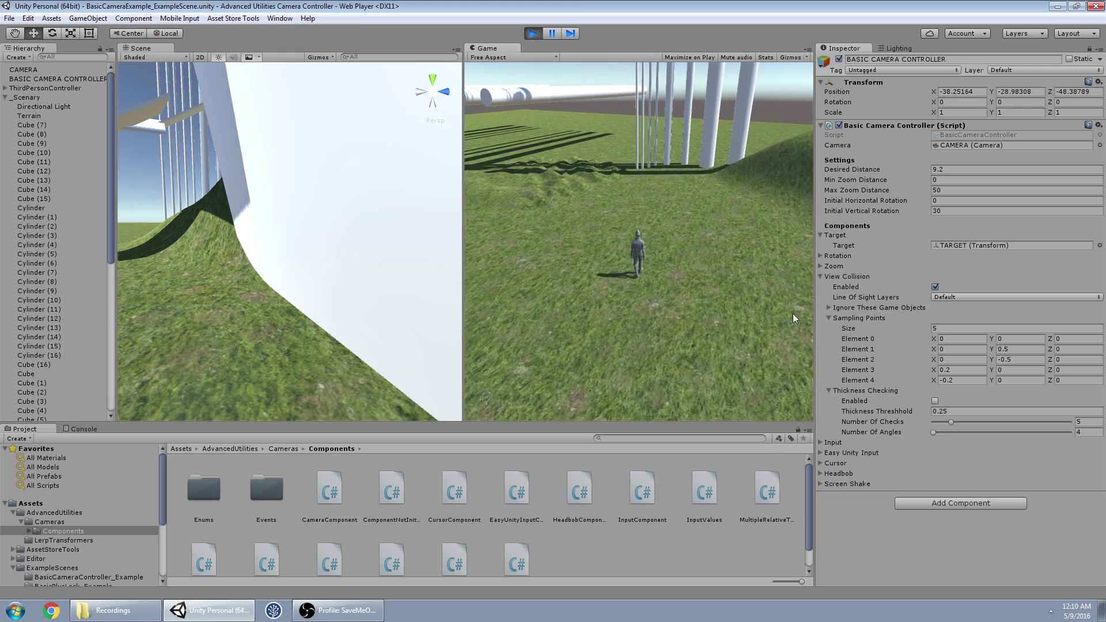
left_click(832, 317)
left_click(614, 275)
key("w")
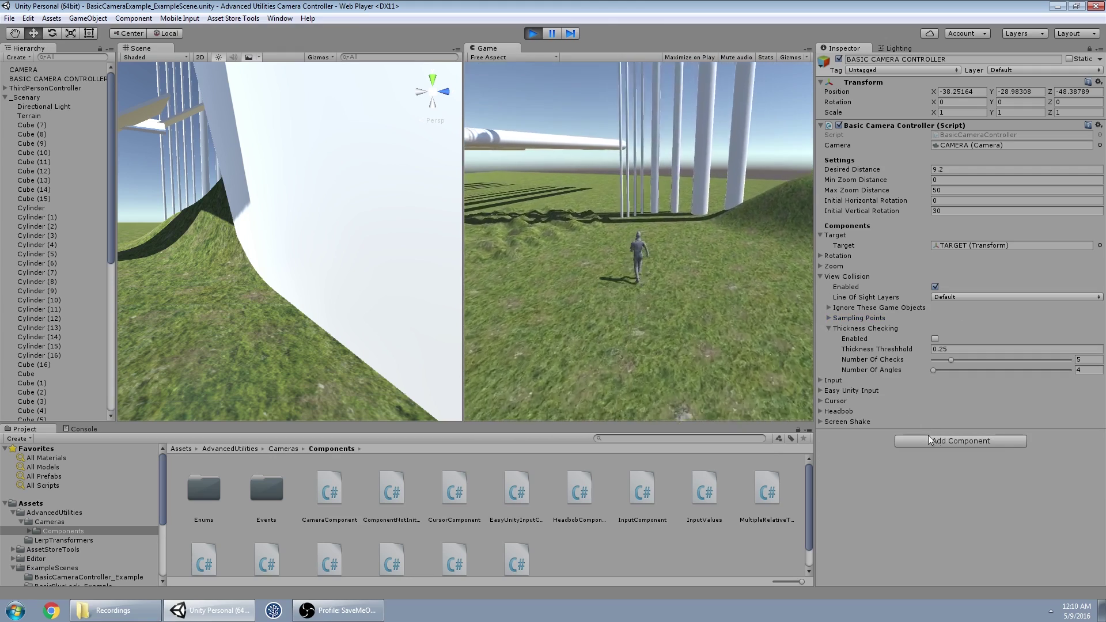
right_click_drag(620, 271, 640, 266)
key("w")
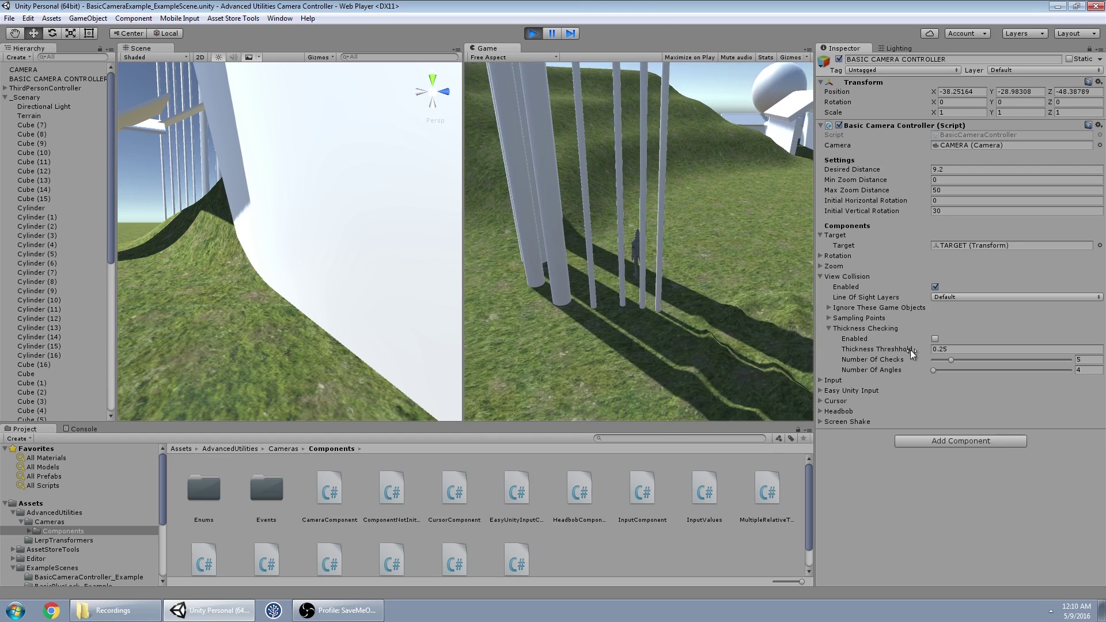
- Enable Thickness Checking, zoom the game camera out above the poles, and examine the check lines around the character in the Scene view
left_click(934, 340)
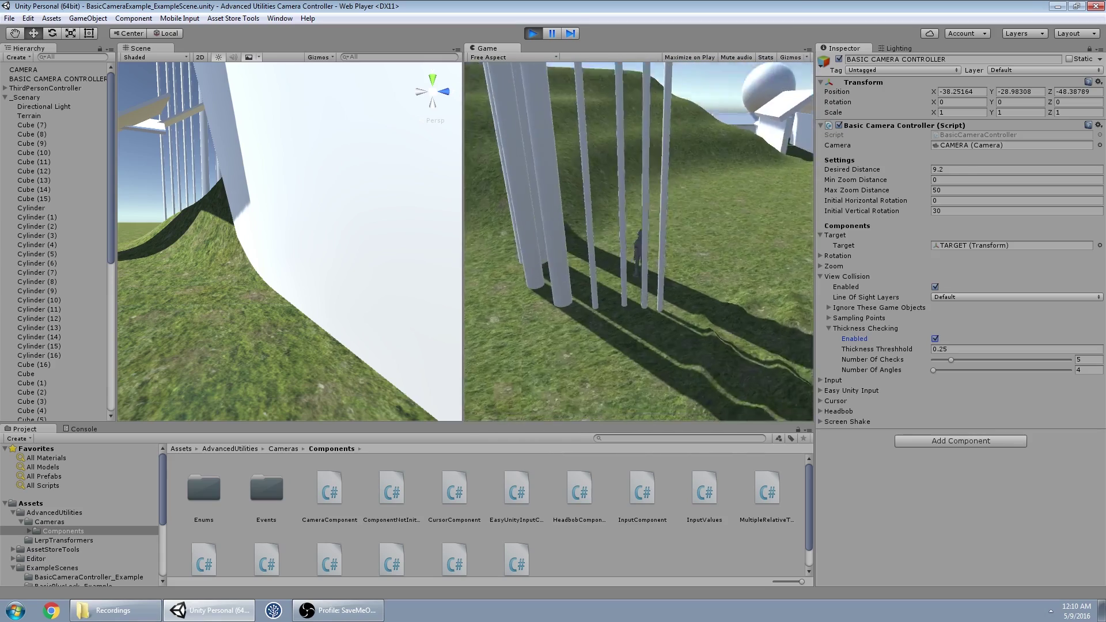
right_click_drag(267, 212, 753, 96)
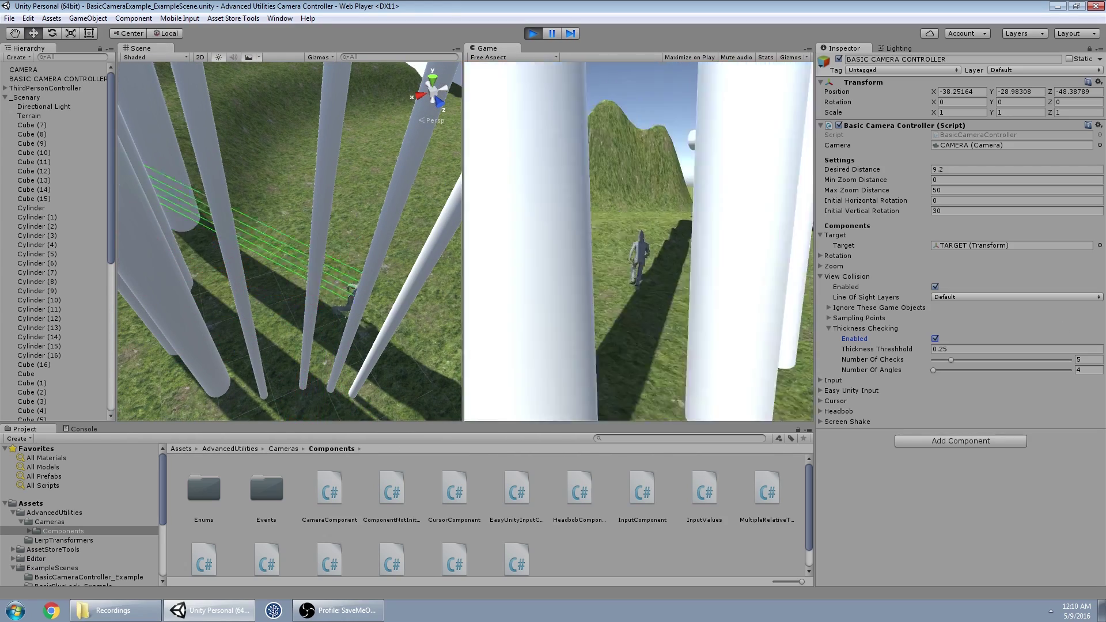
key("w")
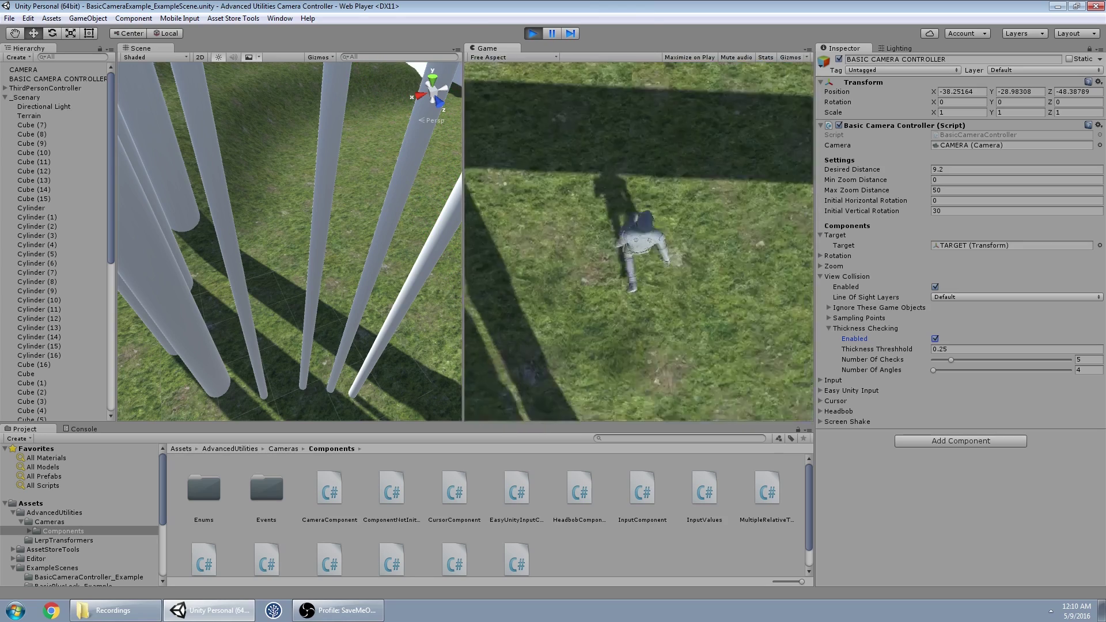
scroll(640, 242, "down", 10)
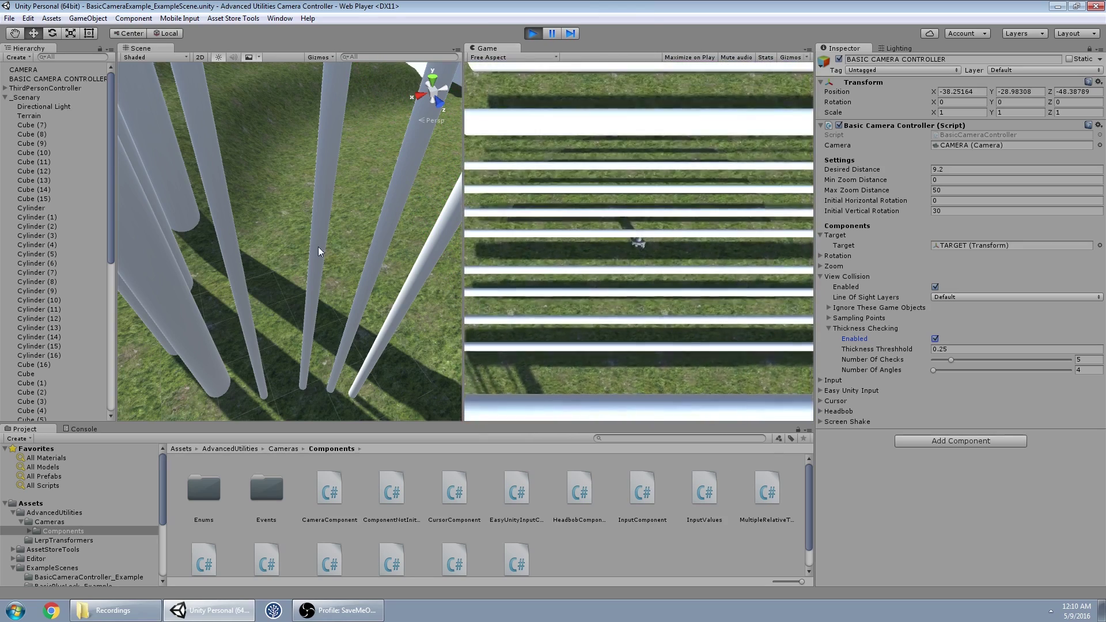
right_click_drag(319, 250, 501, 350)
left_click(526, 289)
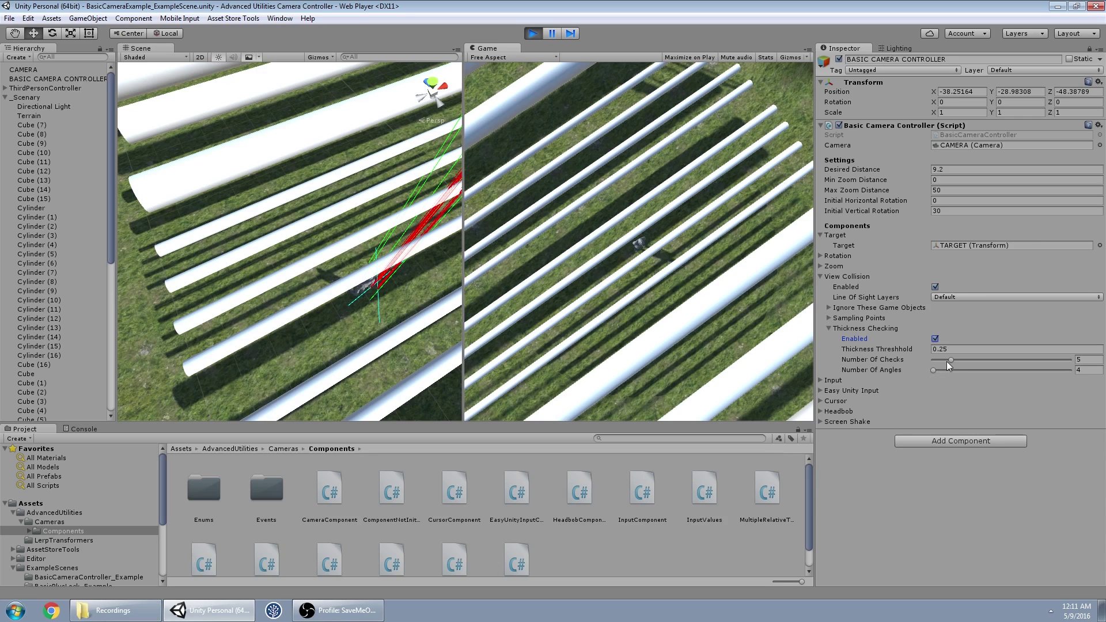
- Set Number Of Checks to 1 and examine the reduced thickness check lines close to the character in the Scene view
left_click_drag(949, 363, 926, 361)
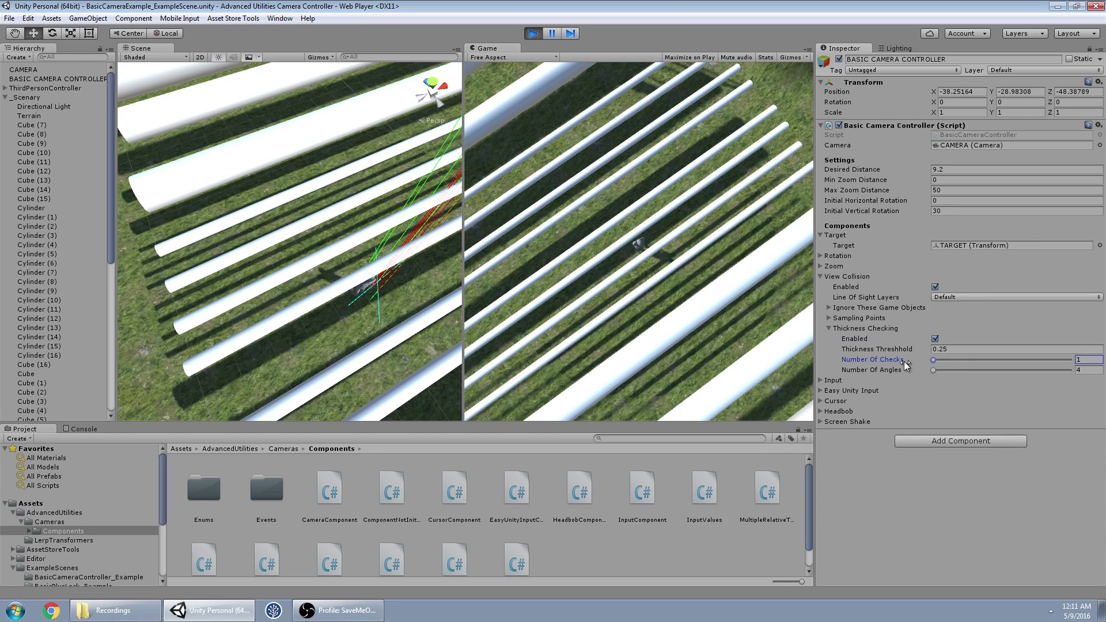
right_click_drag(375, 282, 461, 254)
key("w")
key("s")
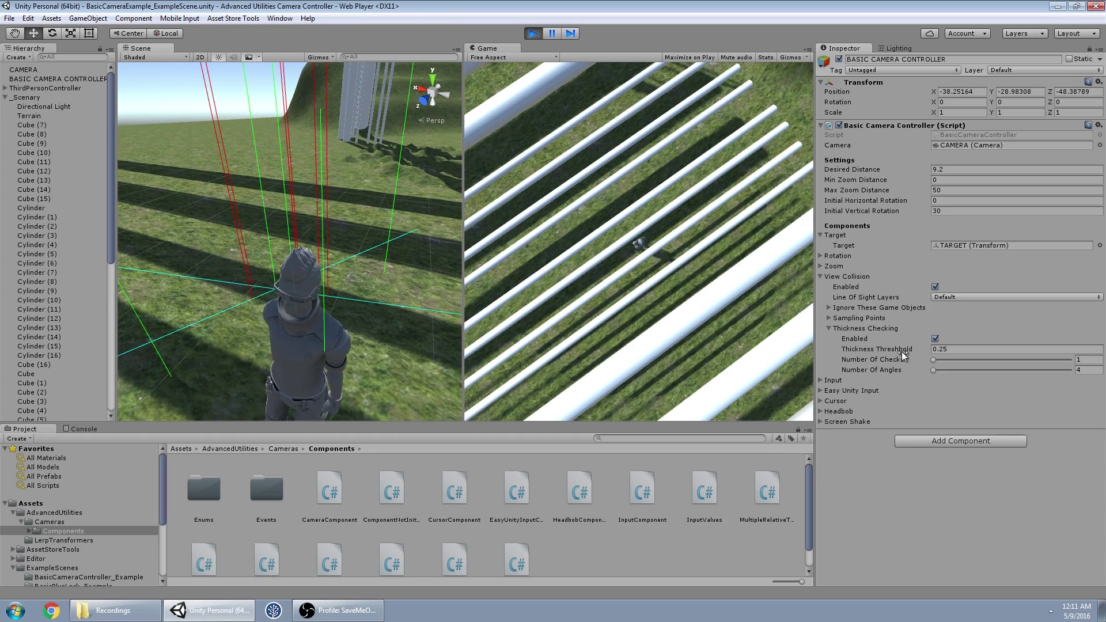
- Raise Number Of Checks to 29 to compare the lines, then return it to 5 and rotate the game camera over the poles
left_click_drag(939, 361, 1038, 360)
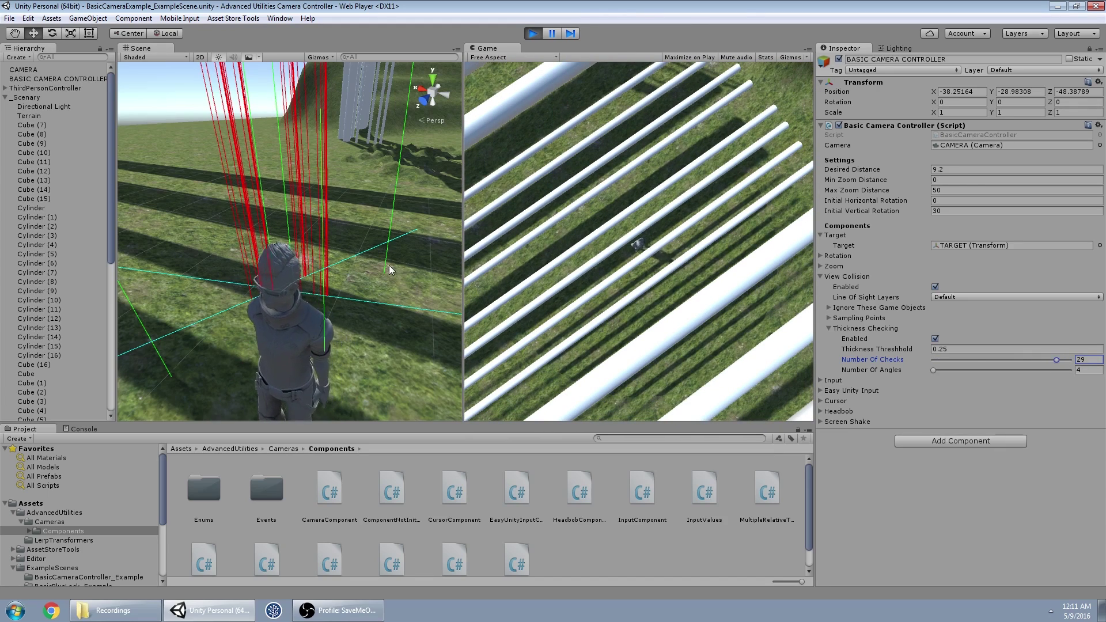
left_click_drag(686, 261, 654, 262)
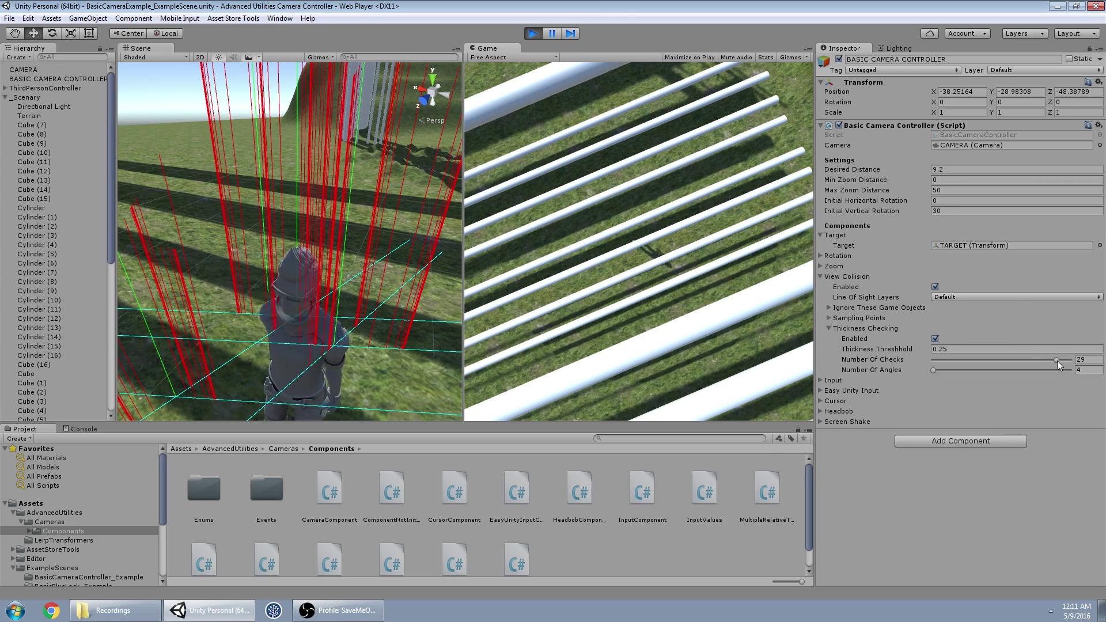
left_click_drag(1057, 361, 1036, 360)
left_click_drag(969, 364, 953, 365)
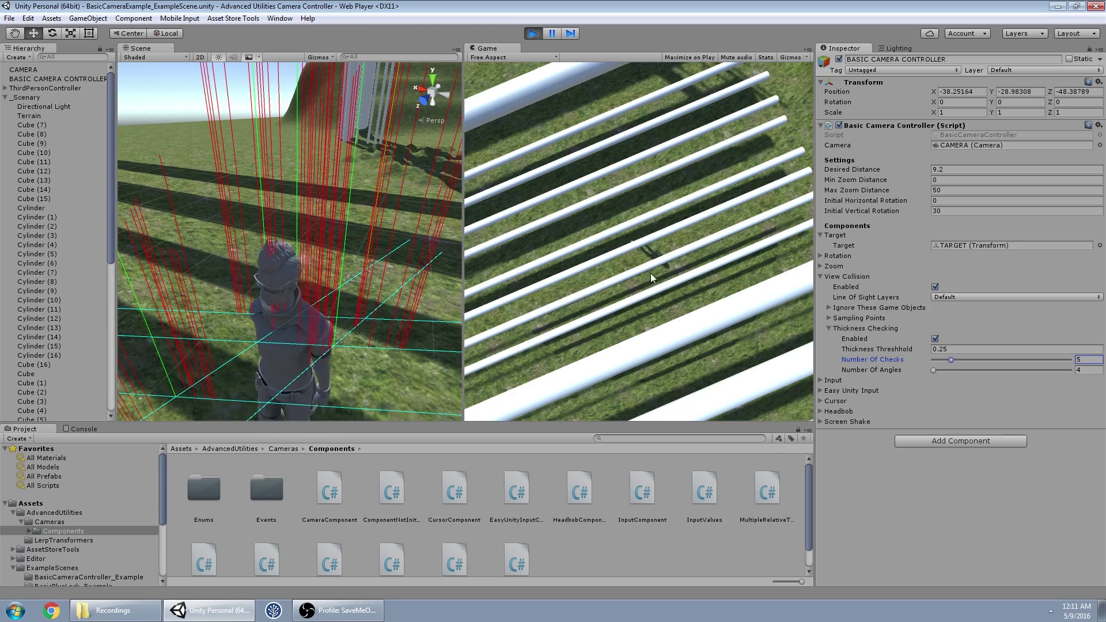
left_click_drag(651, 273, 559, 274)
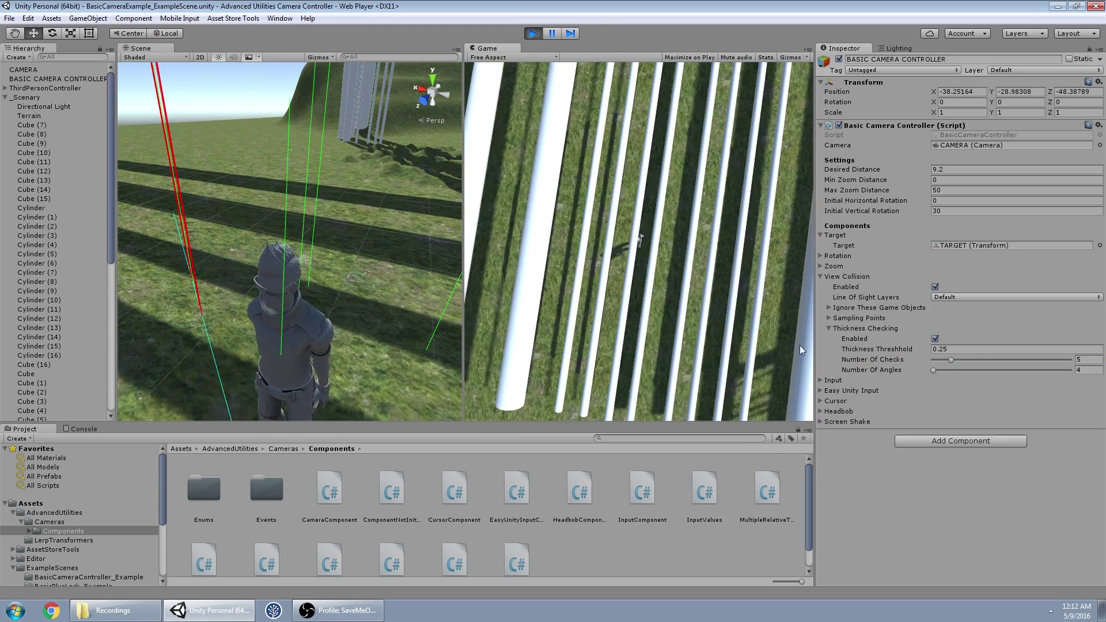
- Collapse View Collision, expand the Input settings, and test the camera by running and jumping the character away from the poles
left_click(824, 277)
left_click(822, 287)
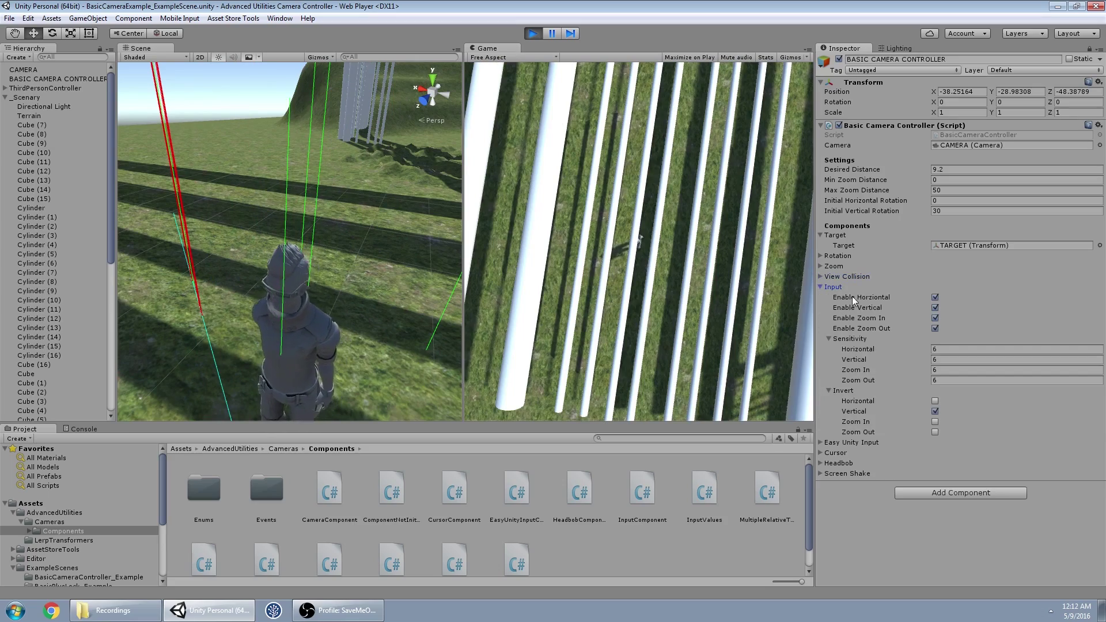
left_click(600, 249)
key("w")
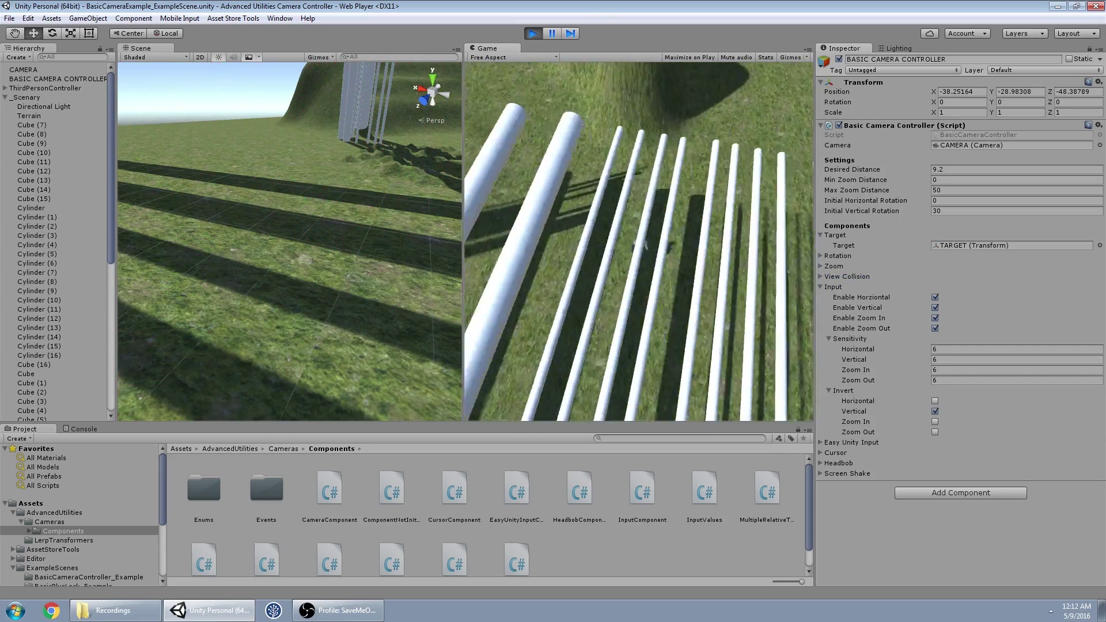
key("w")
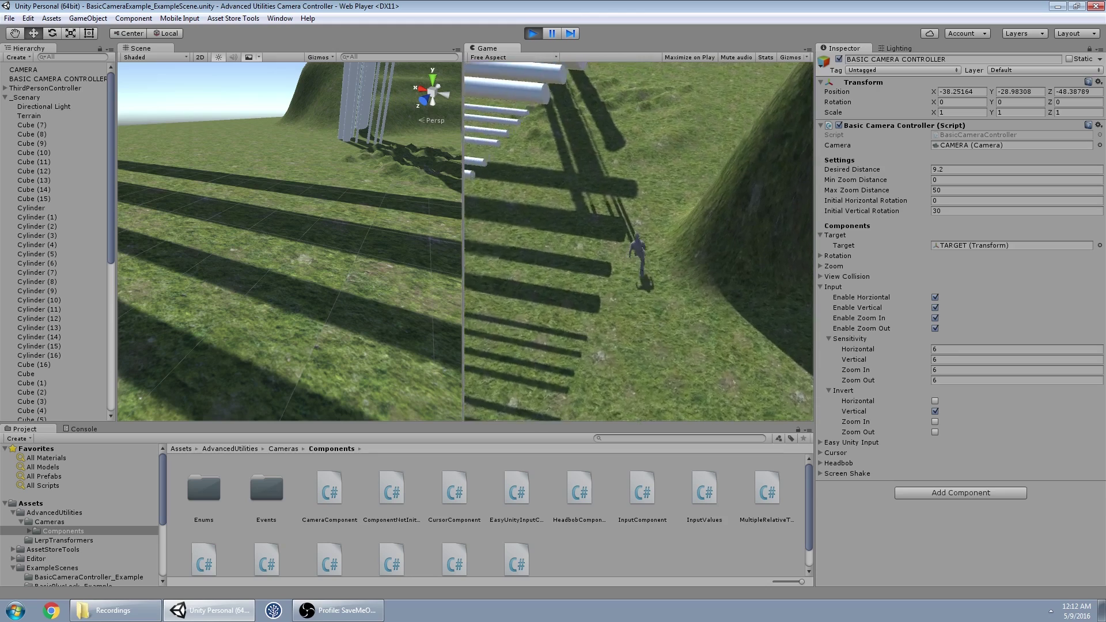
key("w")
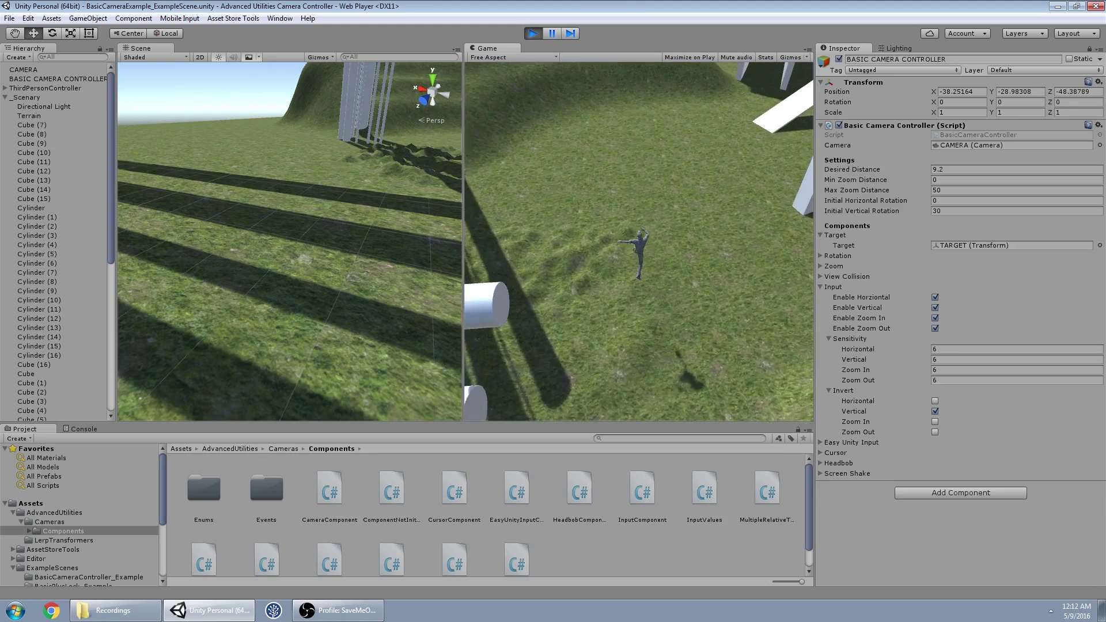
key("space")
key("Escape")
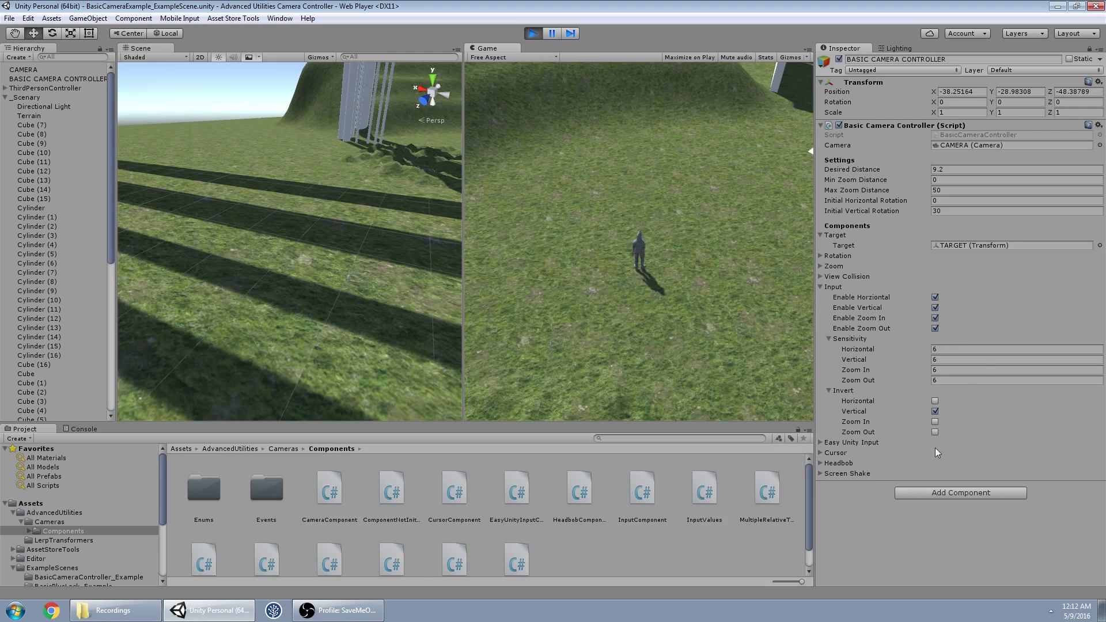
- Collapse Input, expand the Easy Unity Input settings, and test rotating the game camera while running and jumping
left_click(840, 287)
left_click(840, 297)
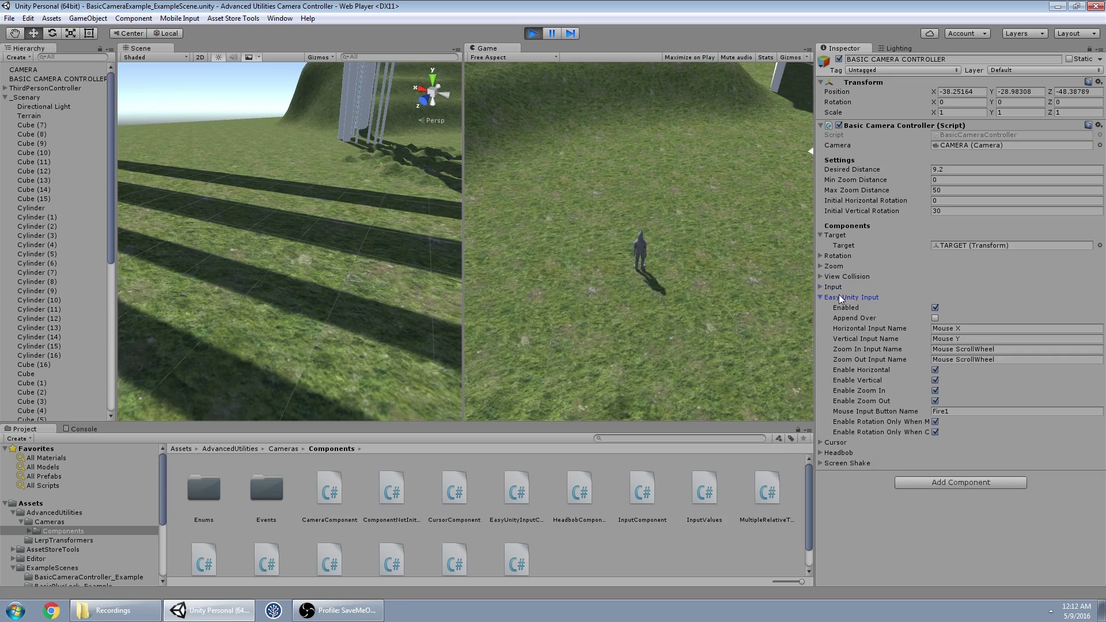
left_click_drag(738, 254, 639, 231)
key("w")
key("space")
key("space")
key("space")
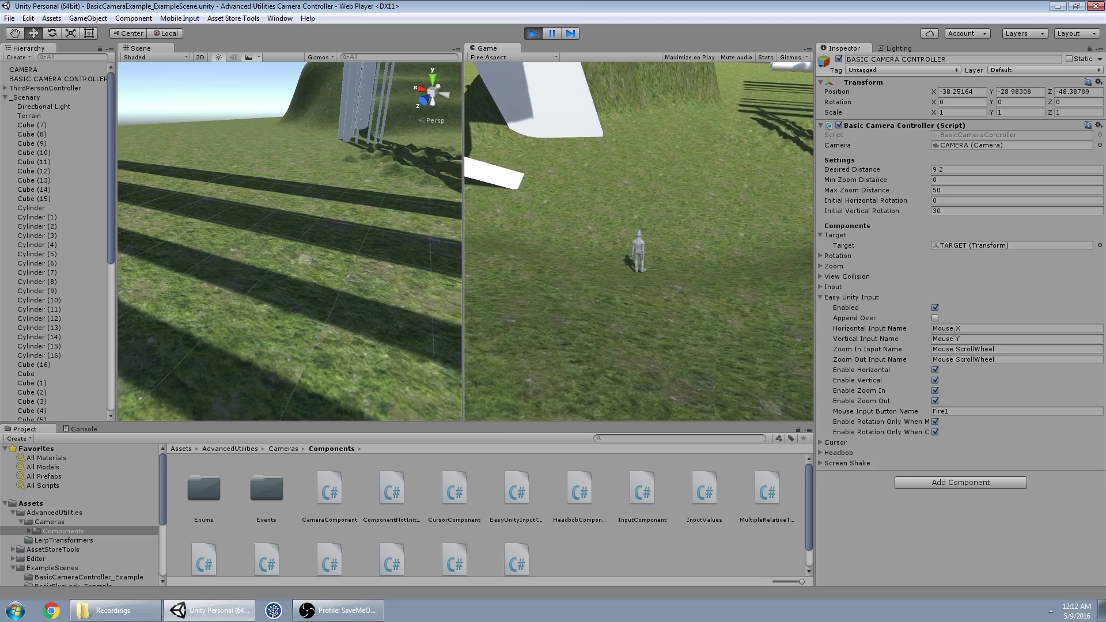
- Rotate the game camera around the character and zoom it in to a distance of about 8.6
mouse_move(699, 281)
left_mouse_down()
mouse_move(729, 280)
mouse_move(699, 279)
mouse_move(710, 236)
mouse_move(708, 280)
left_mouse_up()
scroll(606, 254, "up", 6)
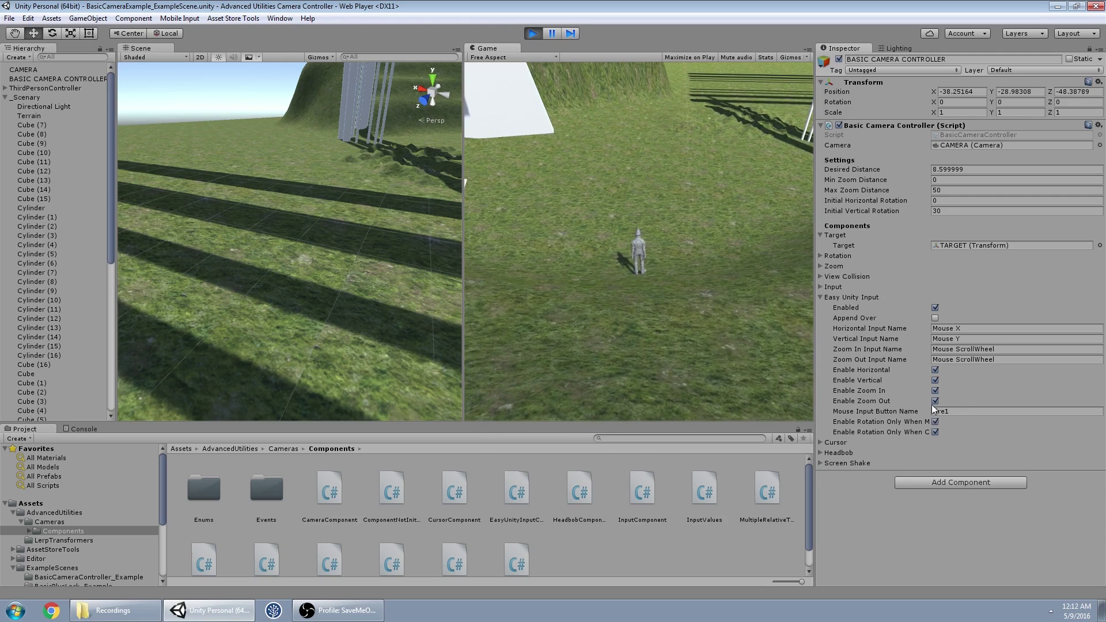
left_click_drag(648, 208, 648, 234)
key("w")
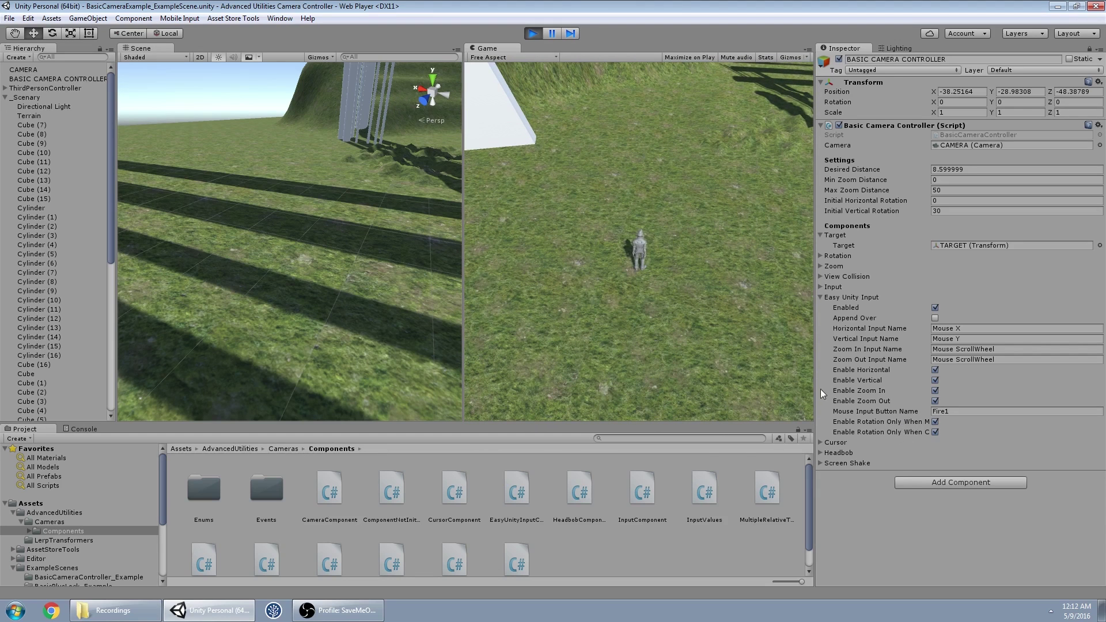
- Widen the Inspector to read the full rotation option names, and expand the Cursor settings in place of Easy Unity Input
left_click_drag(816, 389, 665, 386)
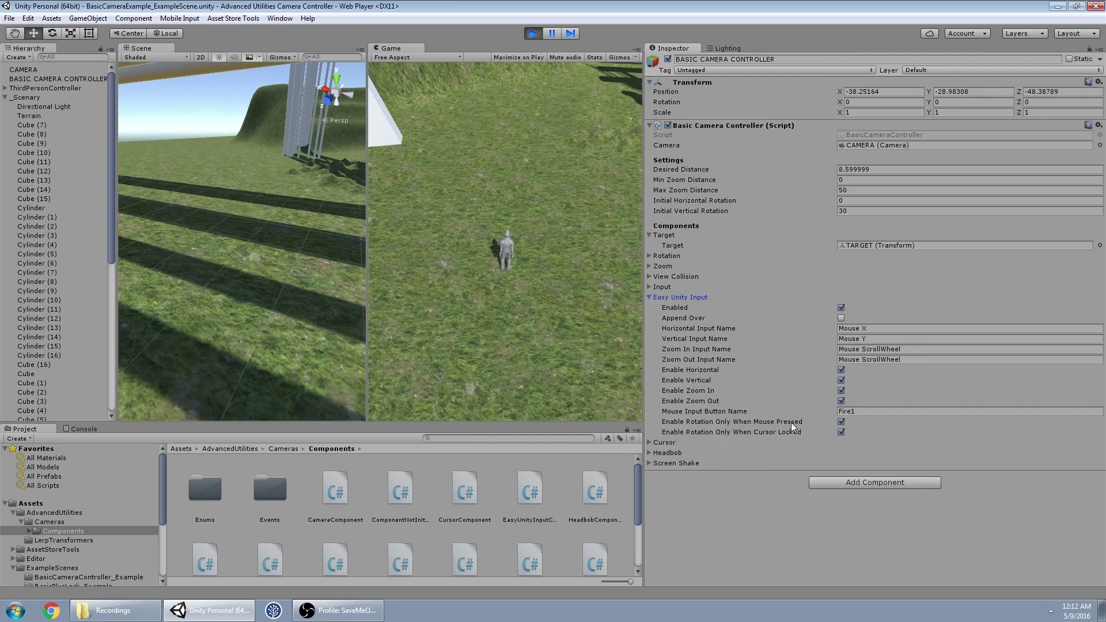
left_click_drag(551, 283, 605, 283)
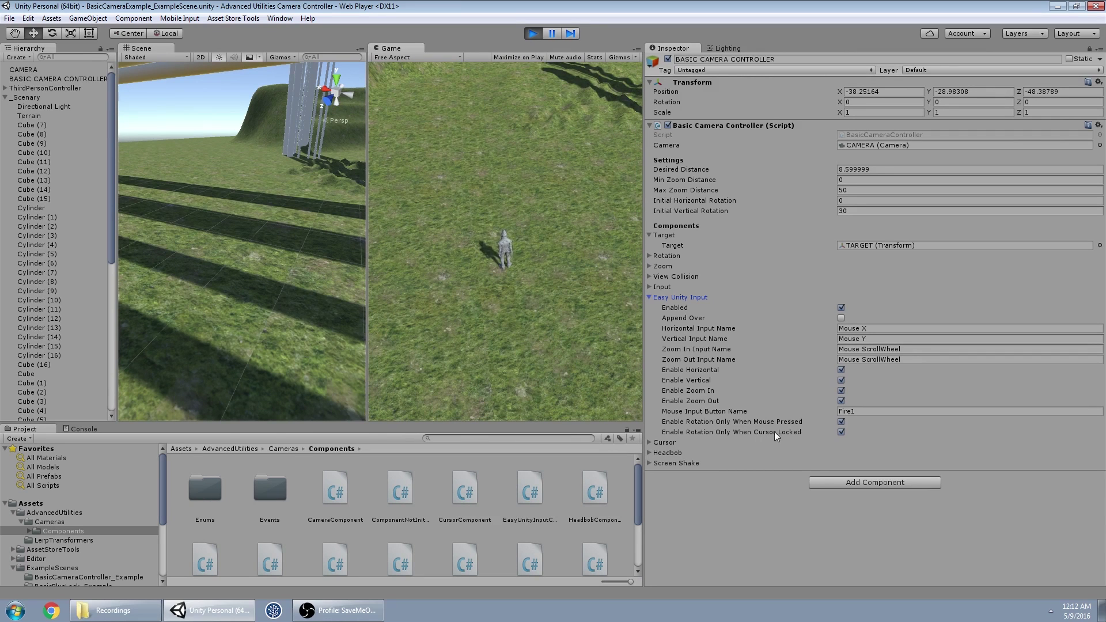
left_click(679, 297)
left_click(665, 308)
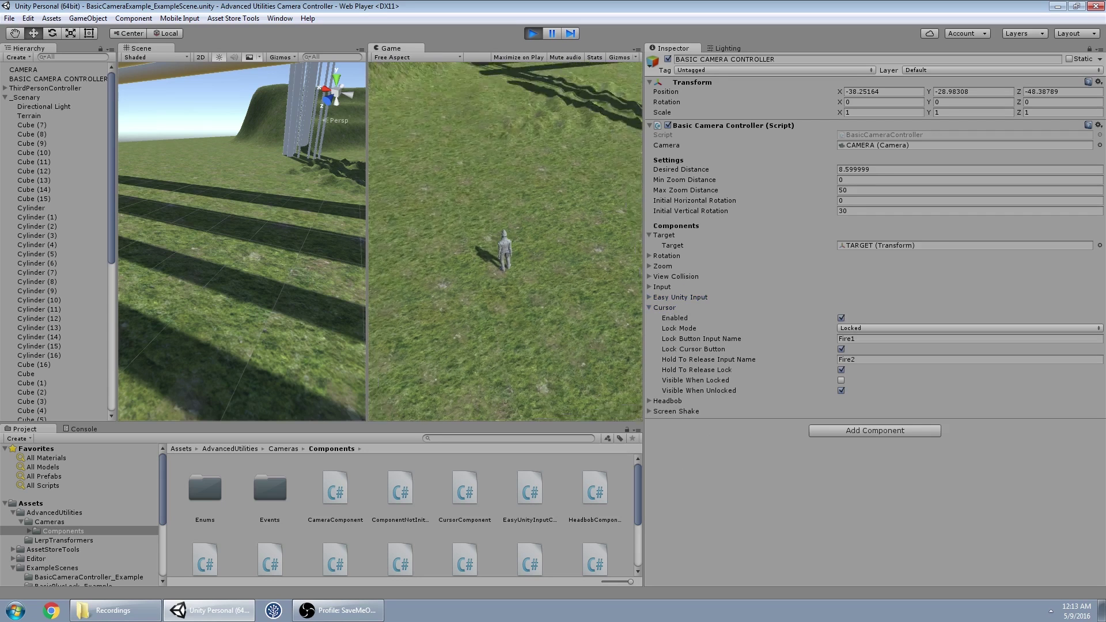
left_click_drag(643, 254, 264, 232)
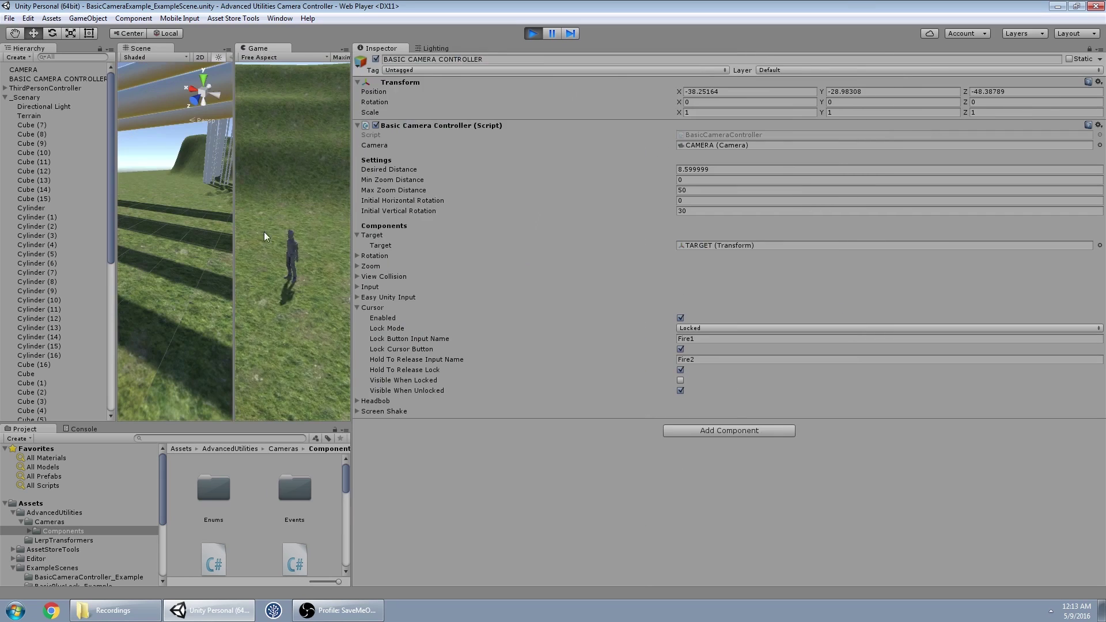
left_click(346, 227)
- Stop and restart play mode, leaving the Cursor settings expanded and Screen Shake collapsed
left_click(533, 33)
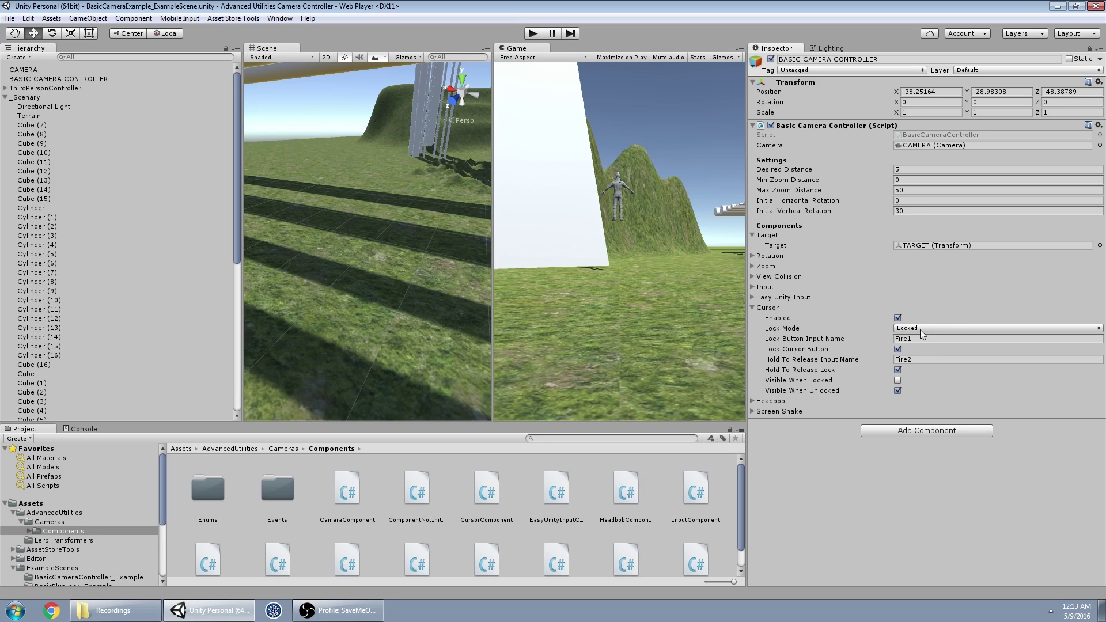
left_click(531, 33)
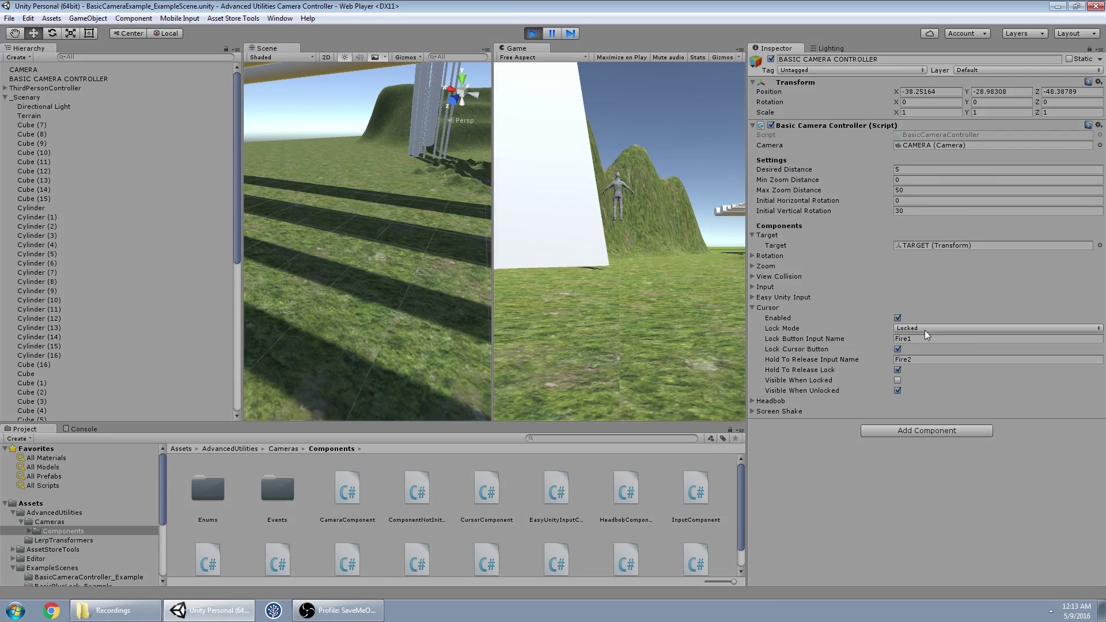
left_click(925, 332)
left_click(1025, 409)
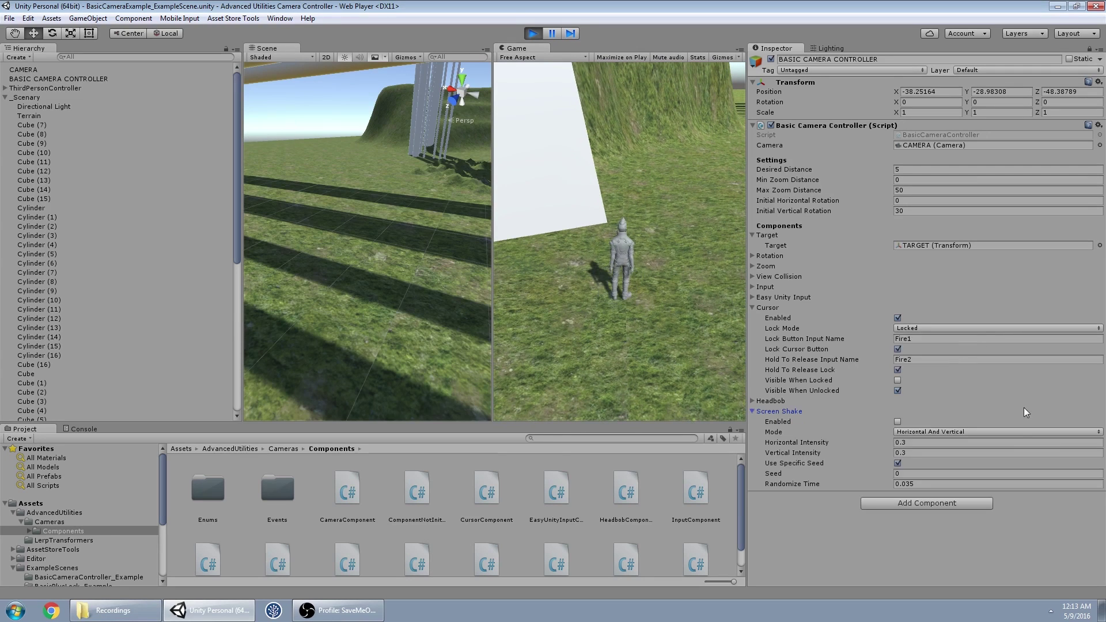
left_click(828, 410)
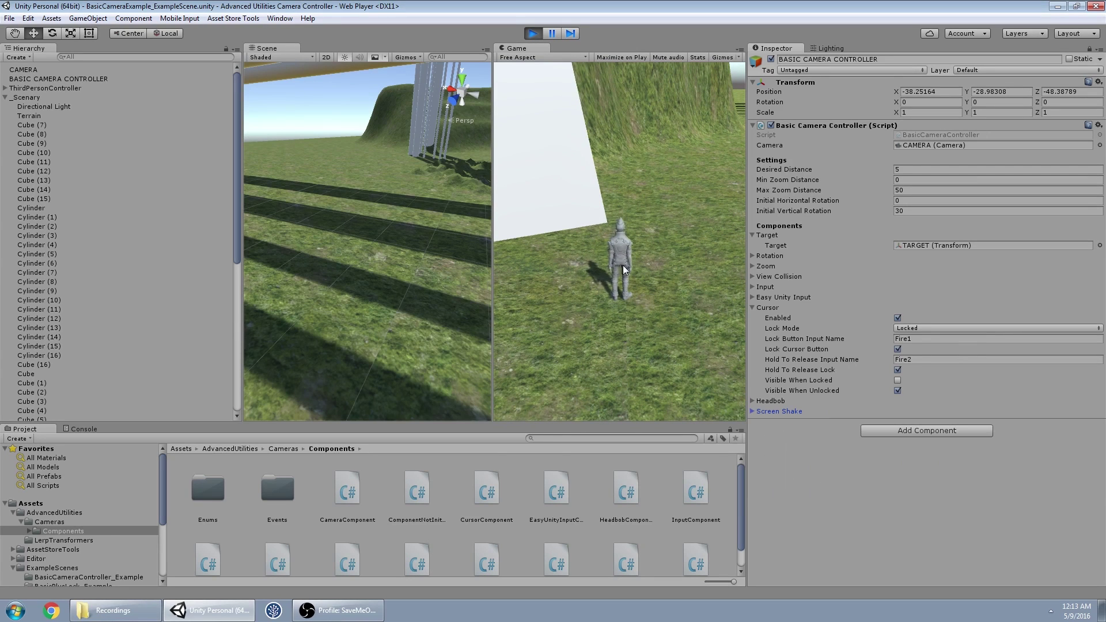
- Test locking and releasing the cursor in the Game view, and switch Lock Cursor Button off and on again
left_click(624, 269)
key("w")
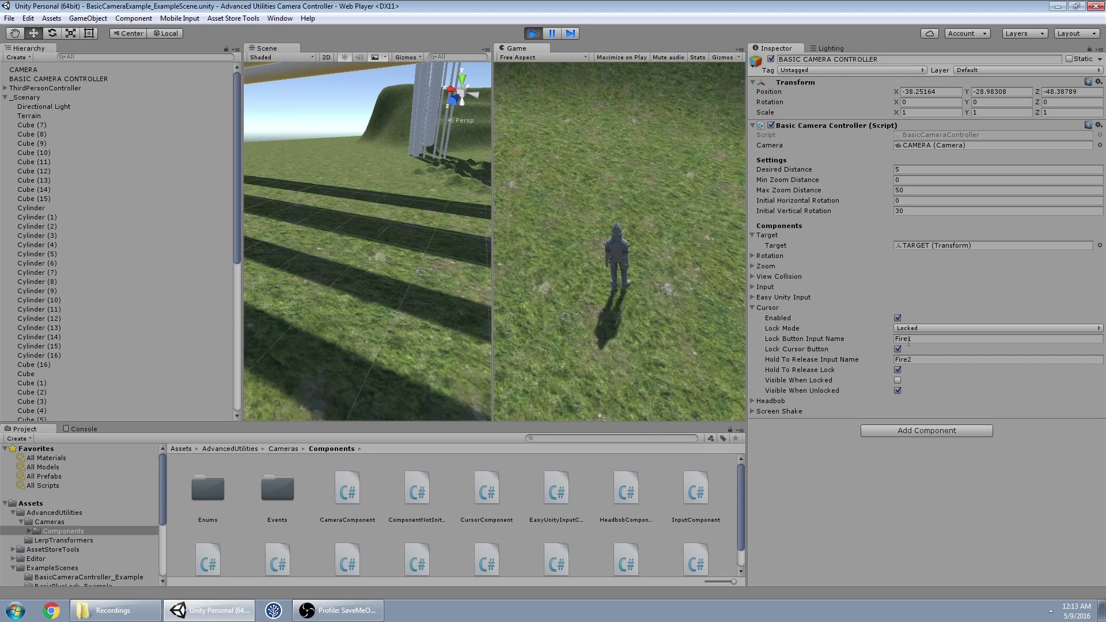
left_click(625, 264)
key("Escape")
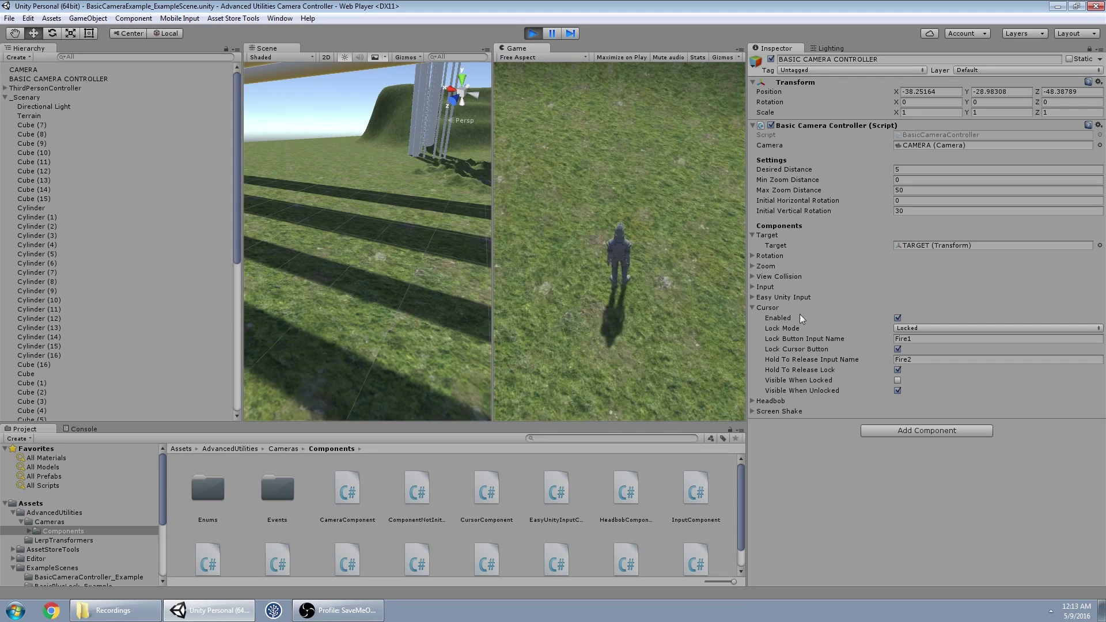
left_click(897, 349)
left_click(896, 349)
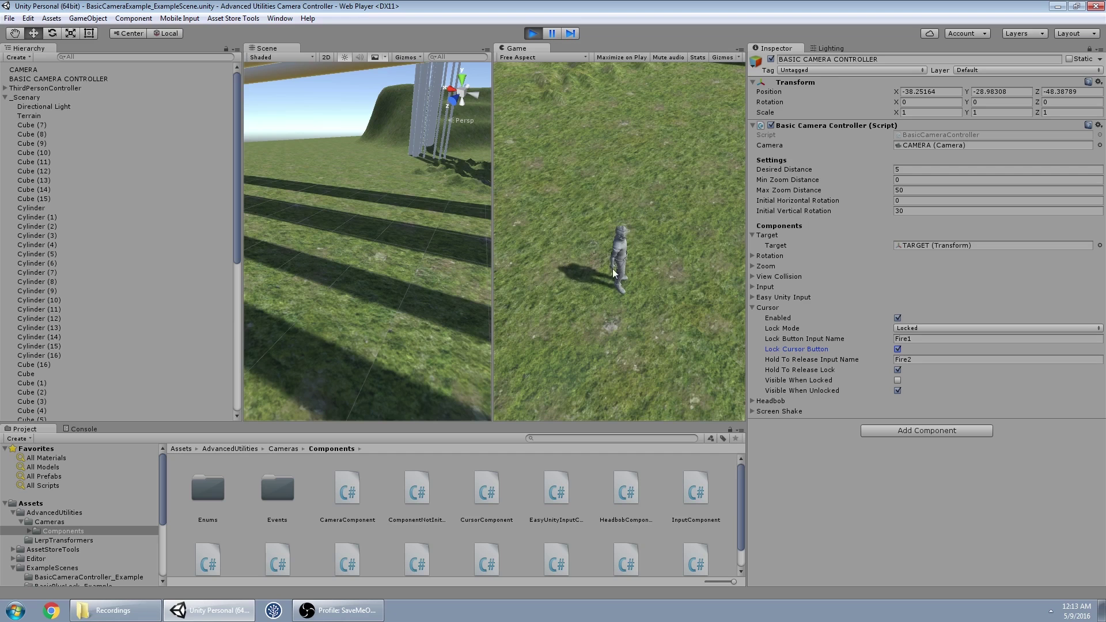
- Test locking and releasing the cursor in the Game view, and repeat the test with Visible When Locked switched on
left_click(651, 300)
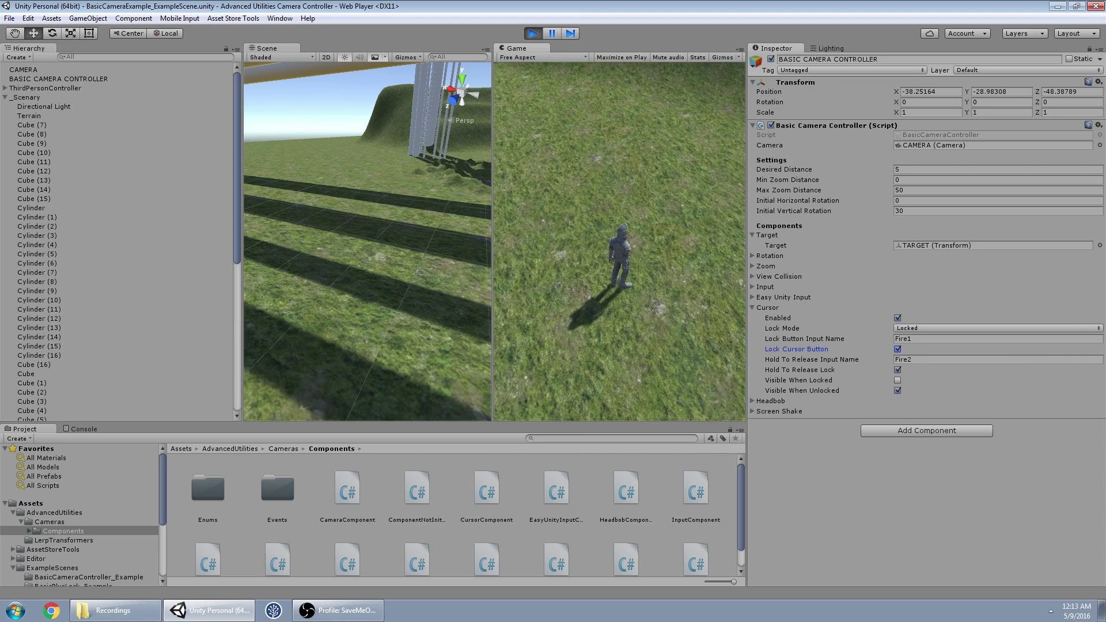
right_click_drag(620, 241, 601, 246)
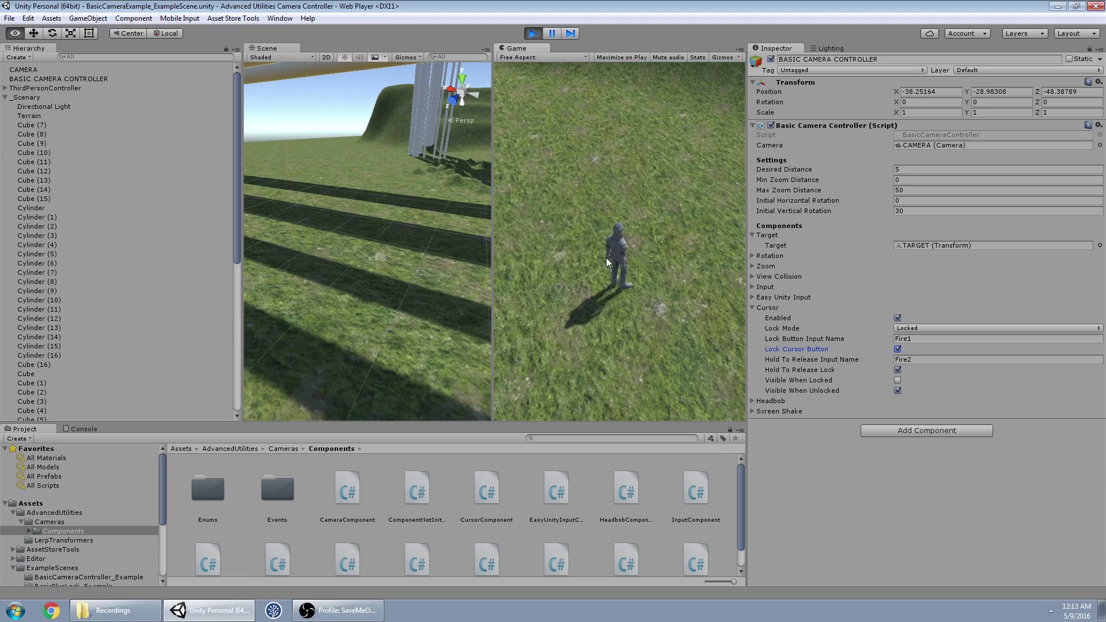
left_click(898, 380)
left_click(611, 262)
right_click_drag(620, 237, 617, 376)
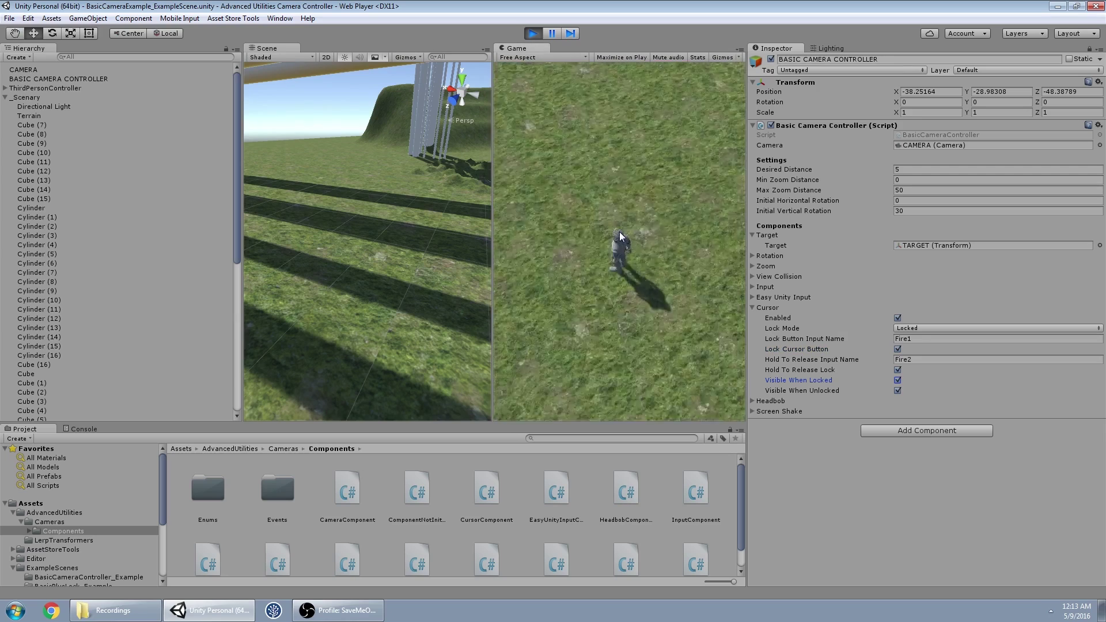
- Switch off Visible When Unlocked and test cursor locking, releasing, camera rotation and zoom in the Game view
left_click(898, 391)
left_click(640, 207)
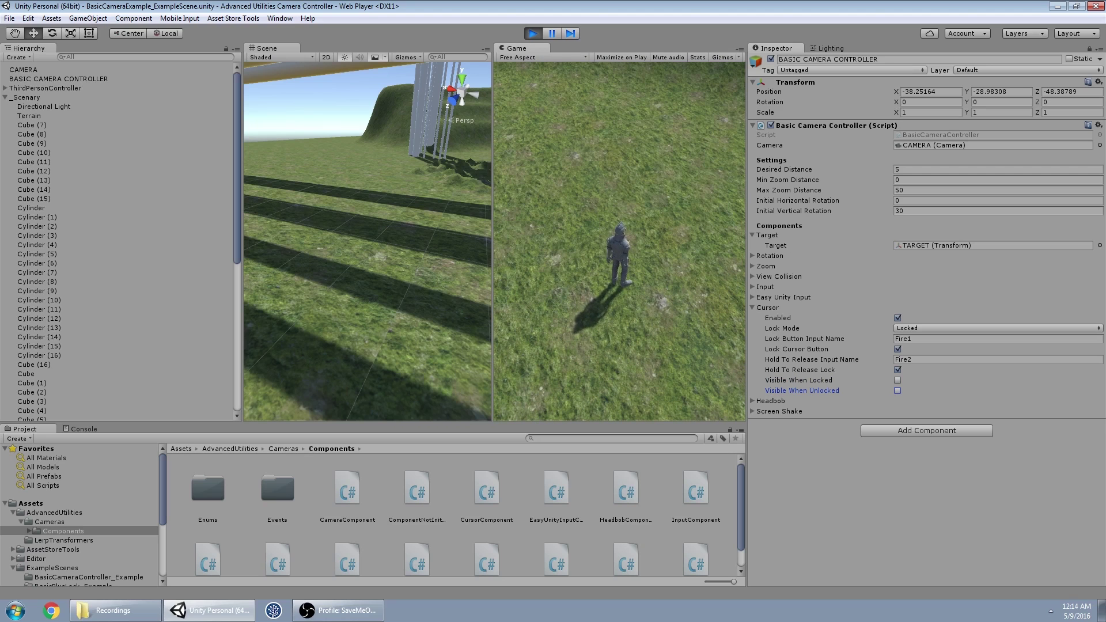
right_click(620, 242)
right_click(620, 243)
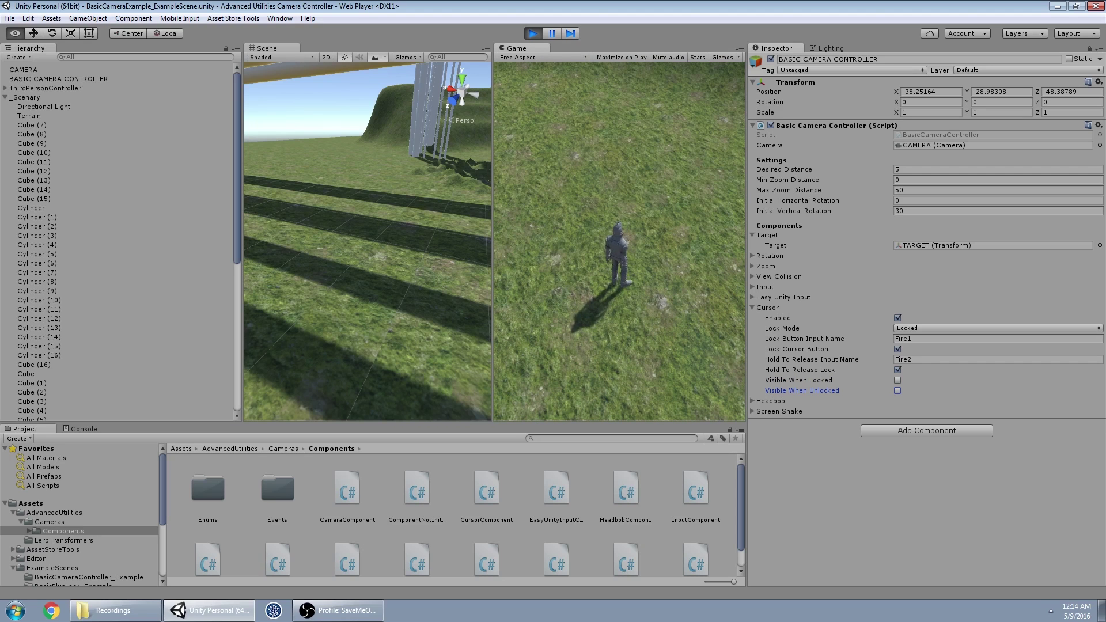
scroll(620, 242, "up", 3)
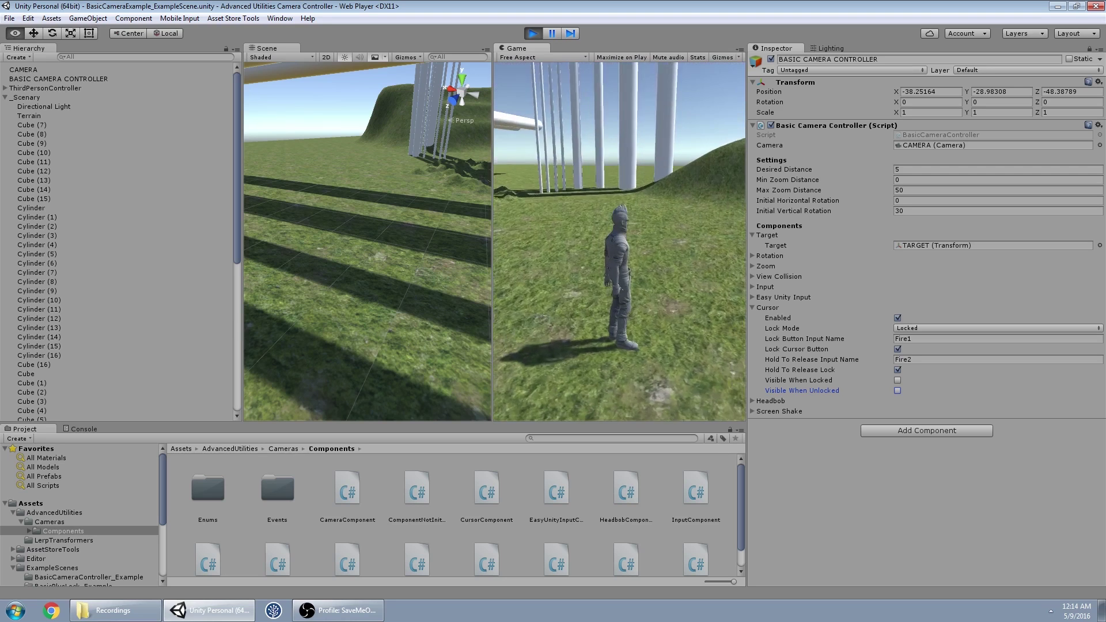
scroll(620, 242, "down", 2)
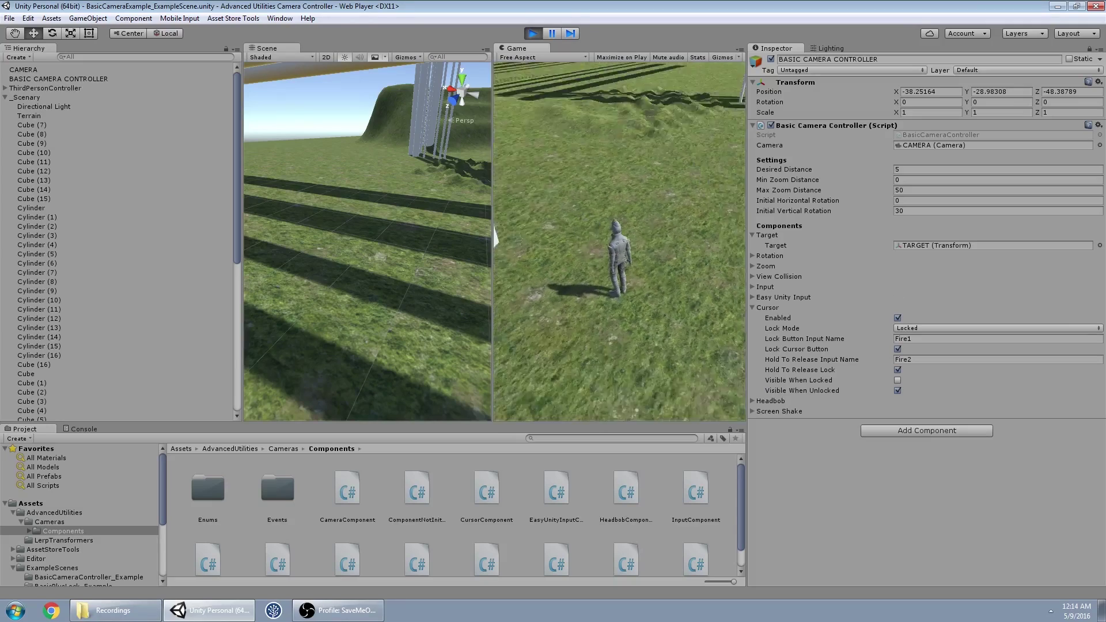
- Run the character forward, and expand the Headbob settings in place of Cursor
key("w")
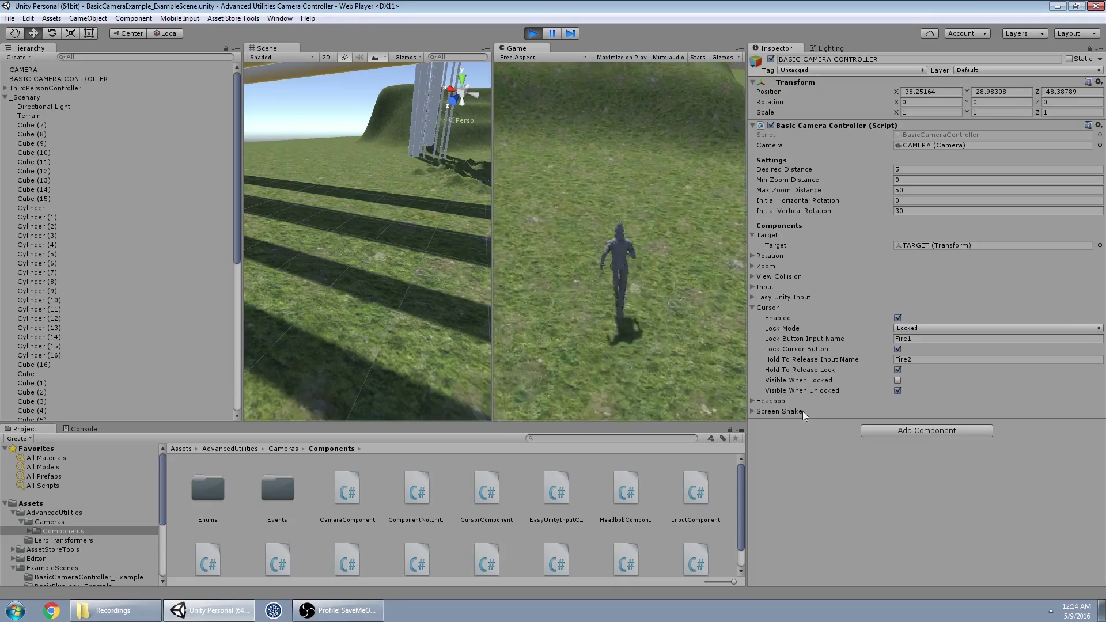
left_click(760, 308)
left_click(770, 318)
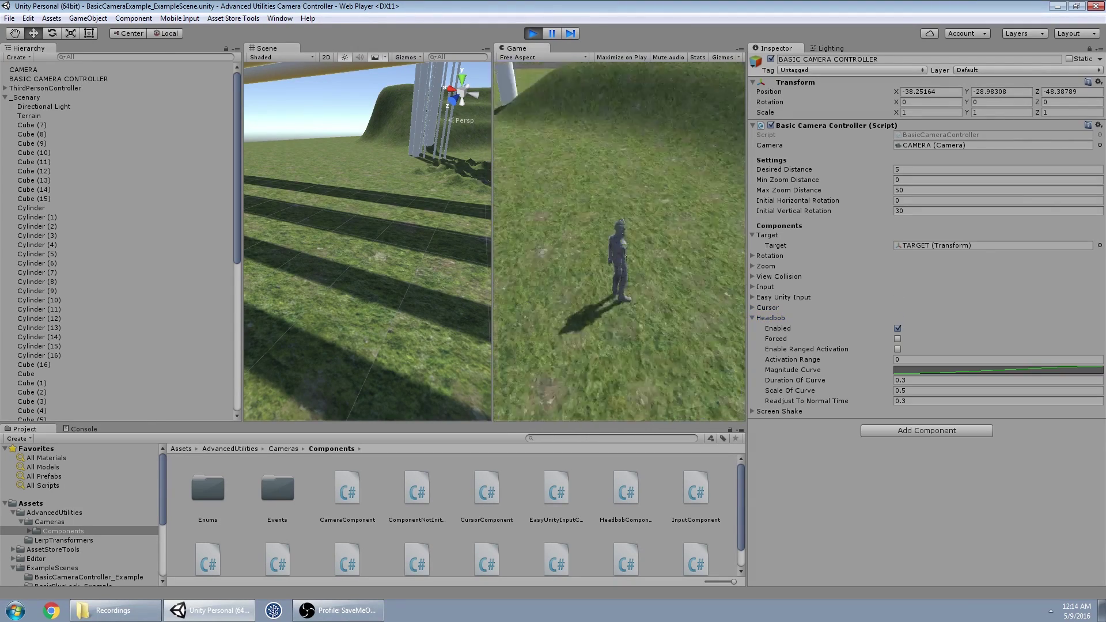
- Zoom the game camera in to a distance of 0, and walk and look around in first person
scroll(619, 256, "up", 5)
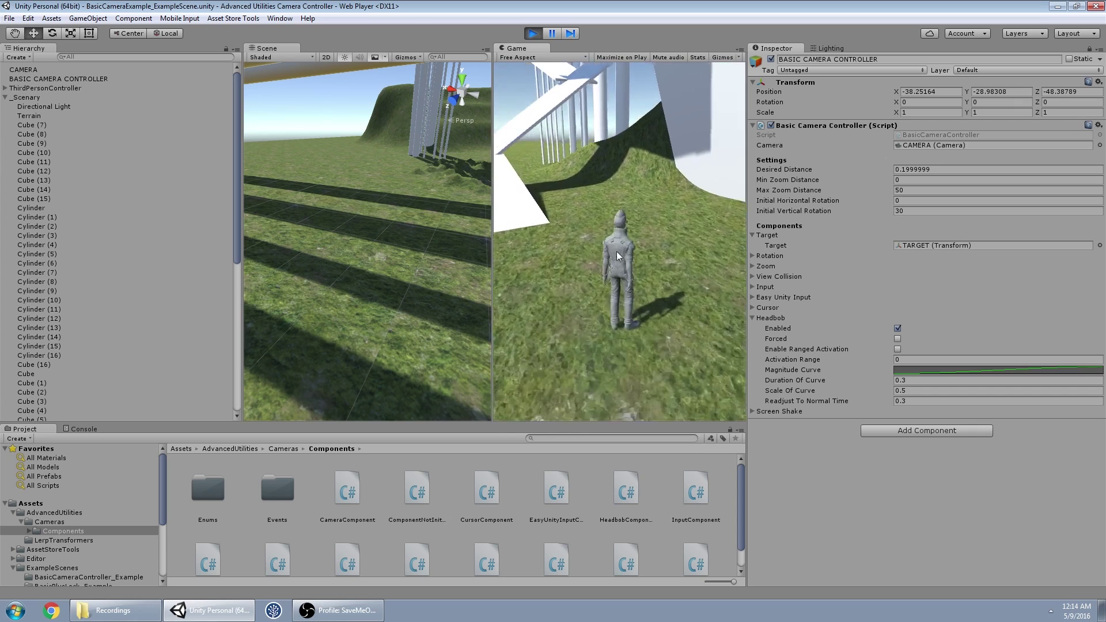
scroll(618, 256, "up", 2)
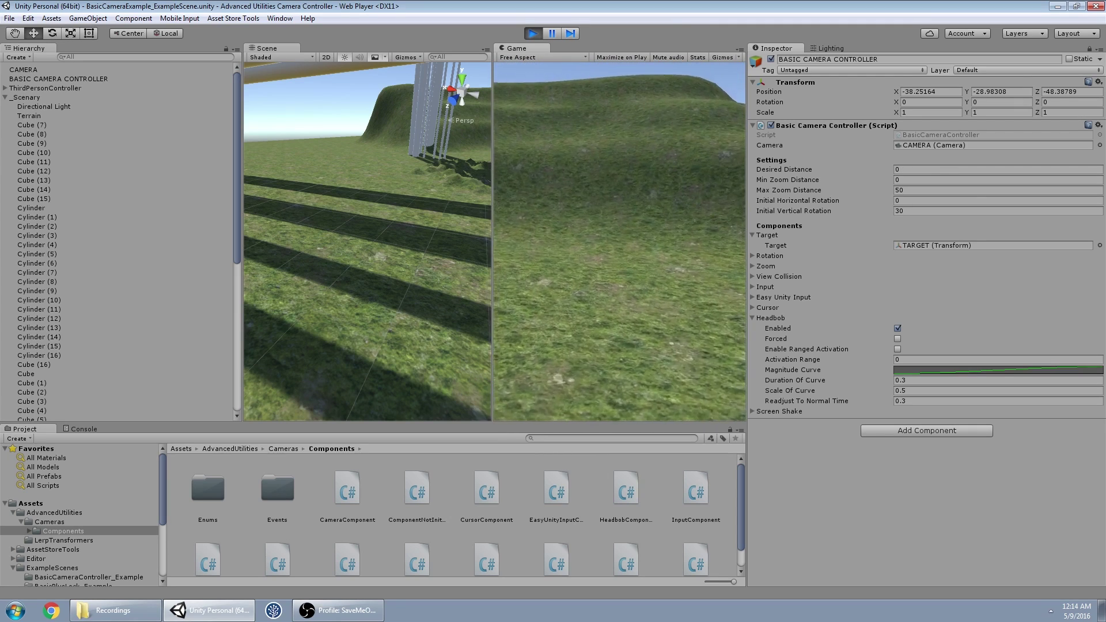
key("w")
right_click_drag(619, 257, 620, 232)
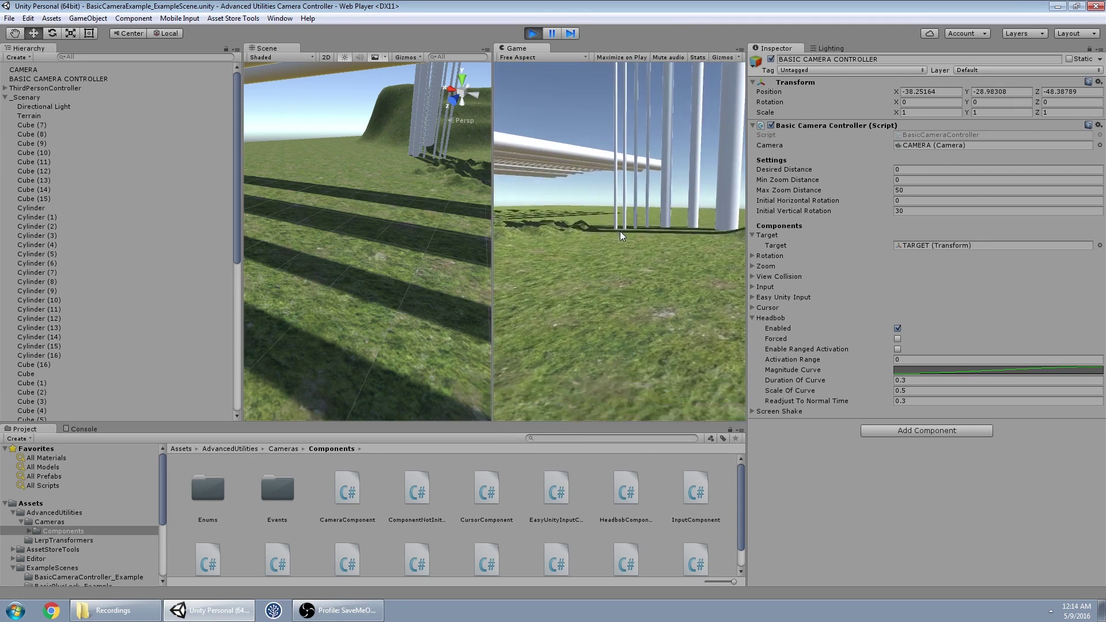
- Widen the Game view and walk the character around in first person to examine the headbob
left_click_drag(493, 225, 408, 223)
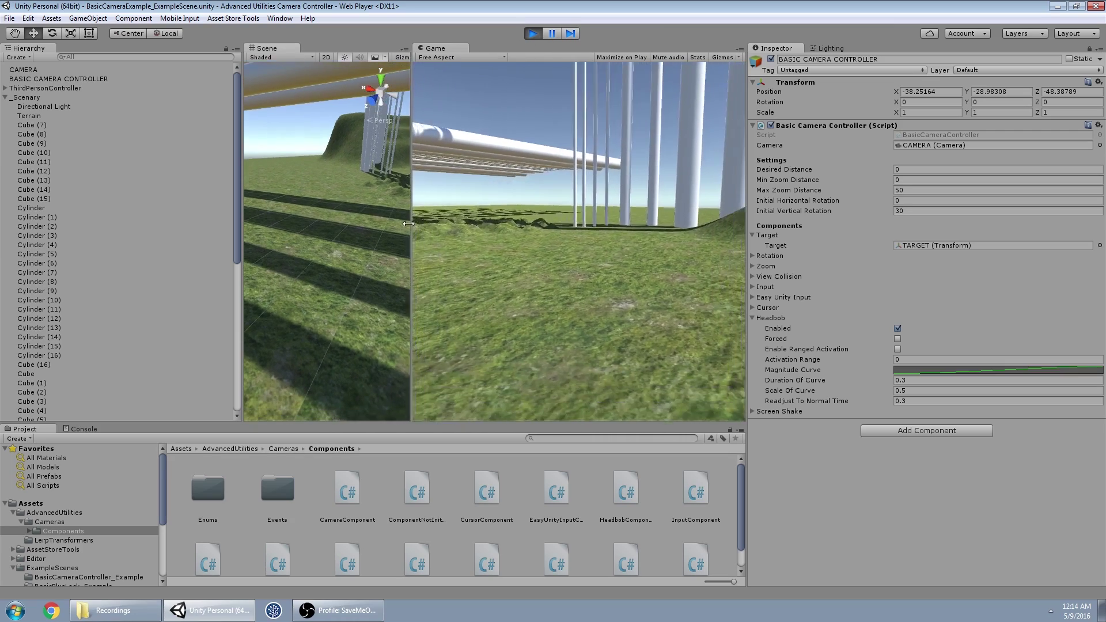
key("w")
right_click_drag(580, 242, 427, 256)
key("w")
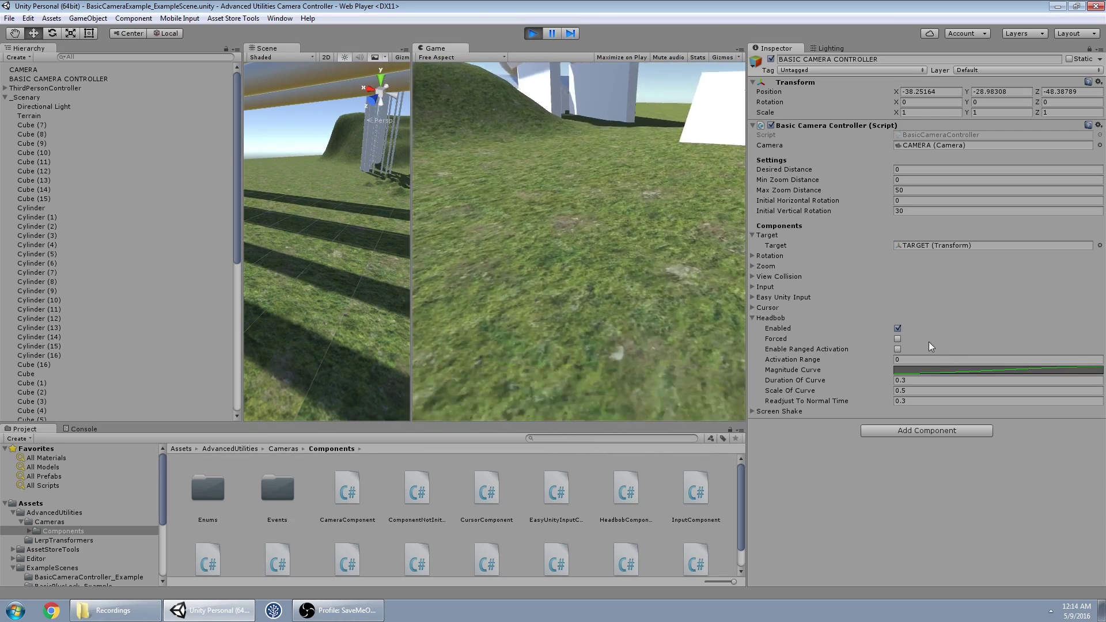
- Disable the headbob and switch its Forced option on and off twice to test the forced bobbing
left_click(897, 329)
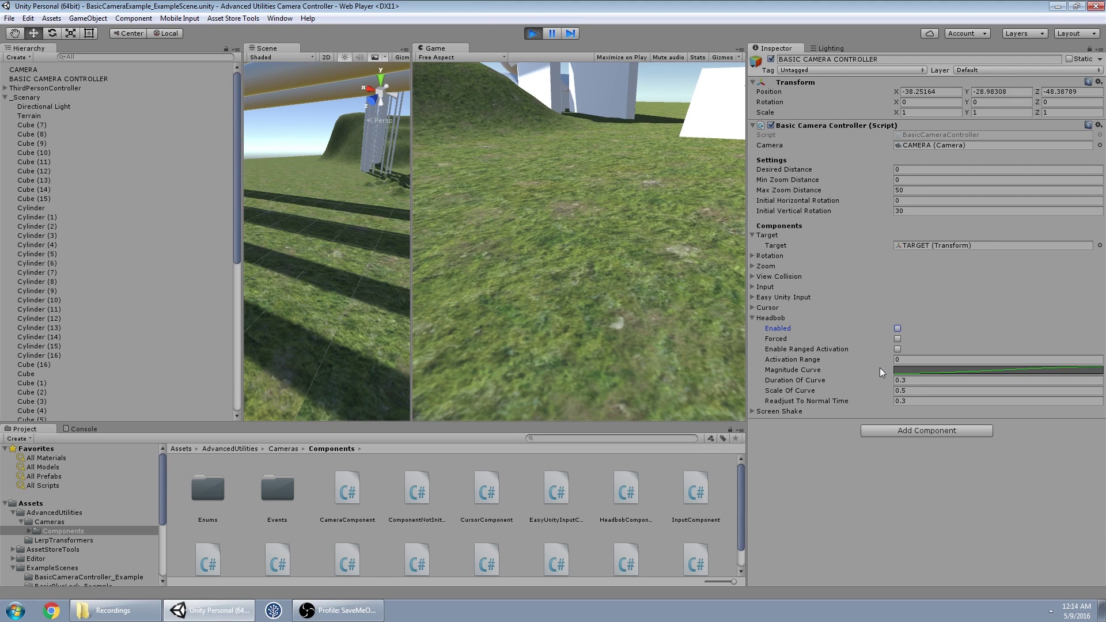
left_click(897, 339)
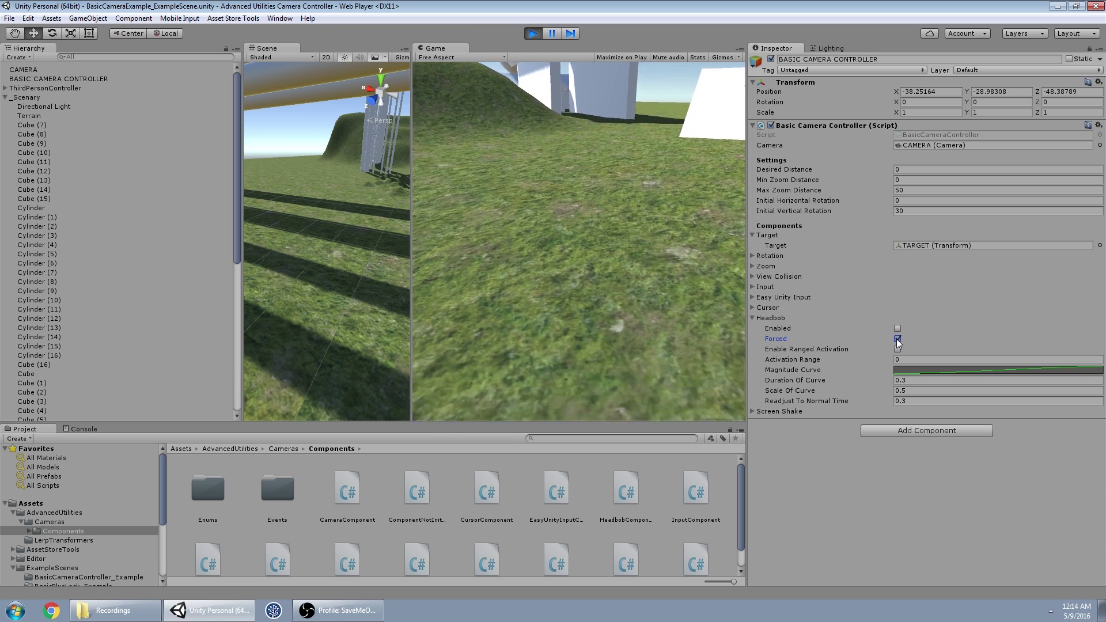
left_click(897, 339)
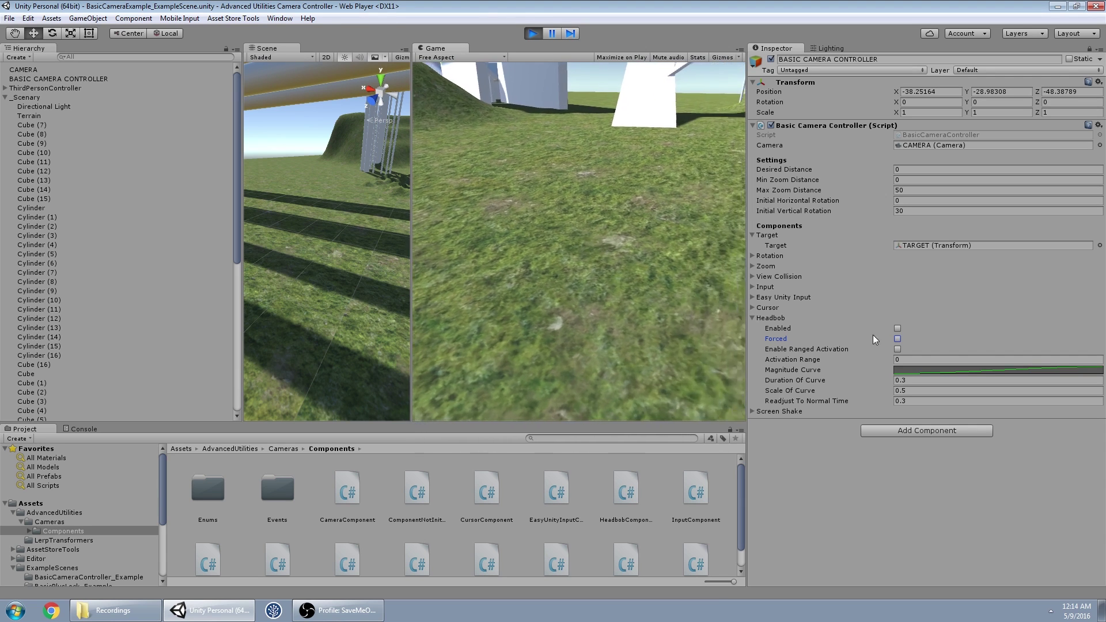
left_click(898, 338)
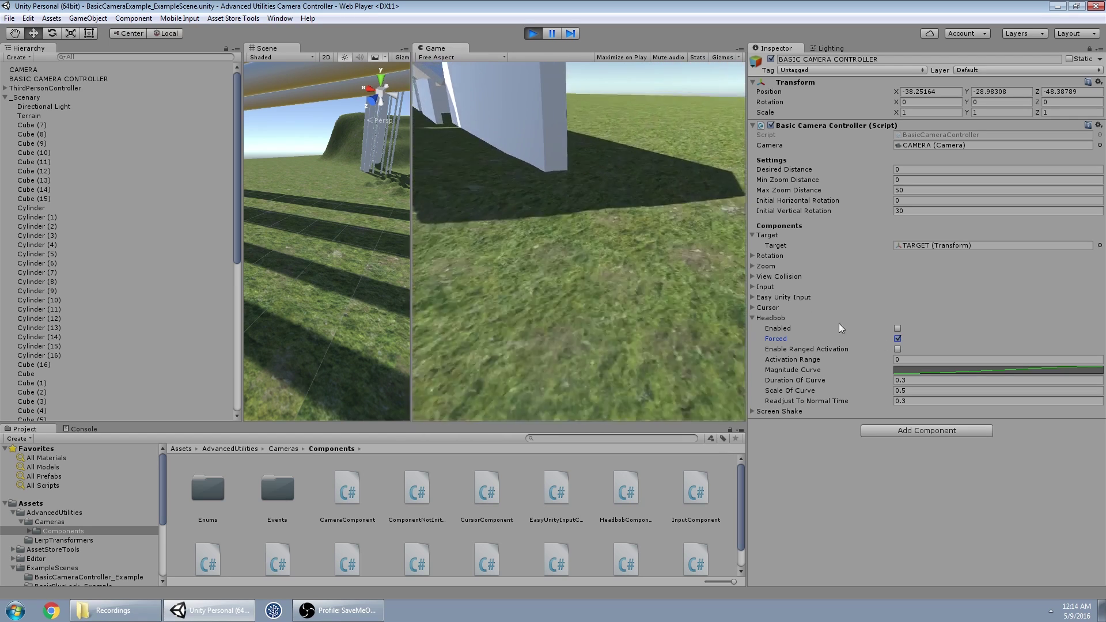
left_click(898, 338)
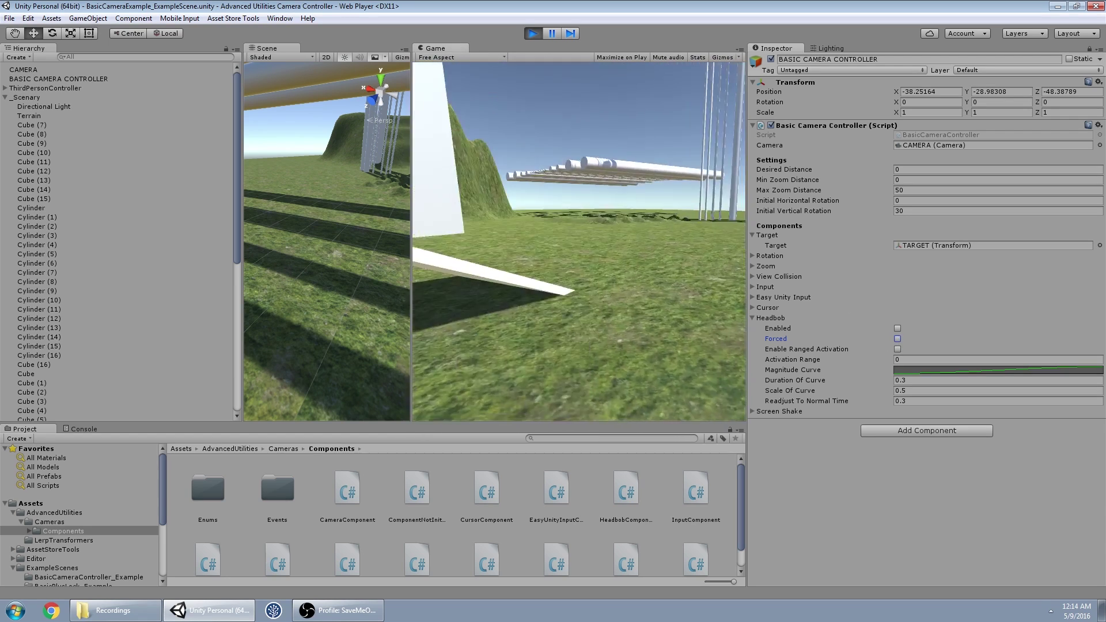
- Enable the headbob with Enable Ranged Activation, zoom the camera out to 3.6, and set Activation Range to 10
left_click(897, 350)
left_click(898, 328)
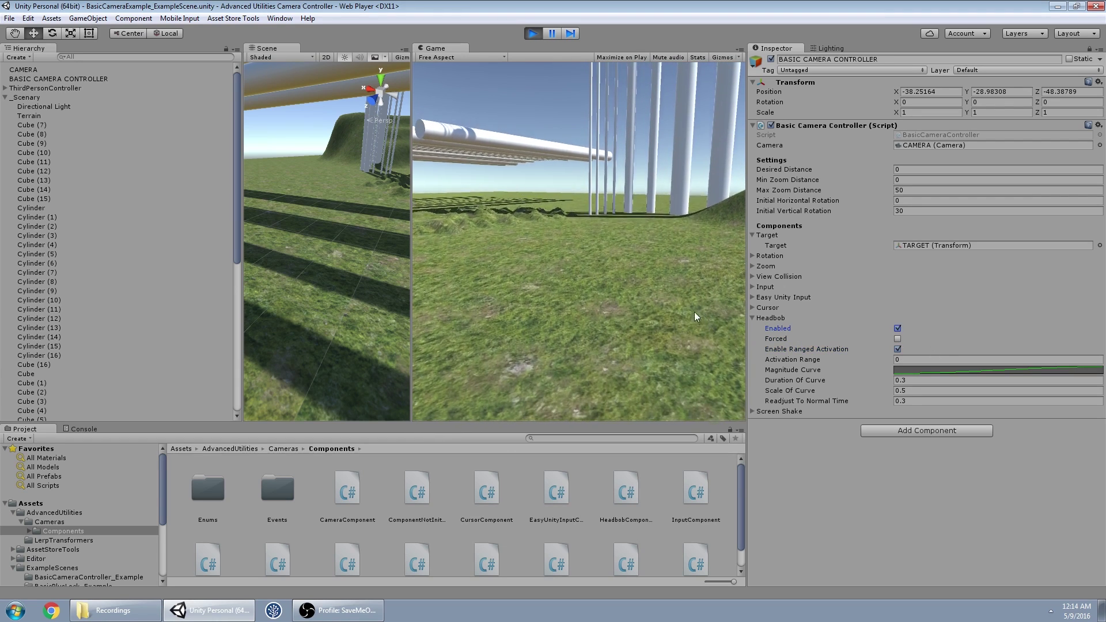
scroll(582, 233, "down", 3)
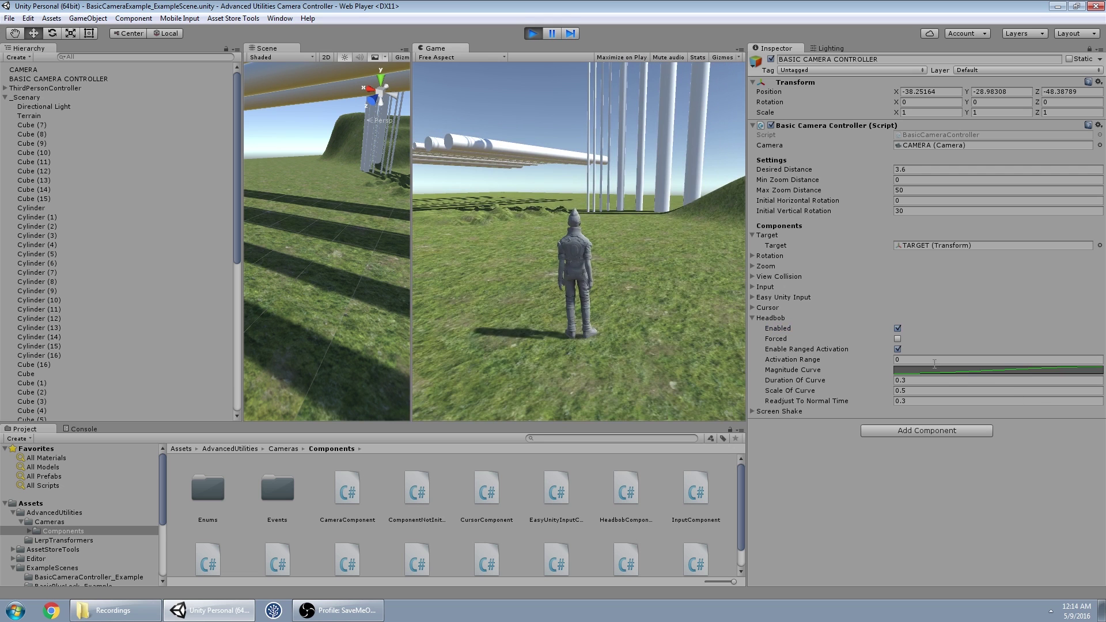
left_click(928, 360)
type("10")
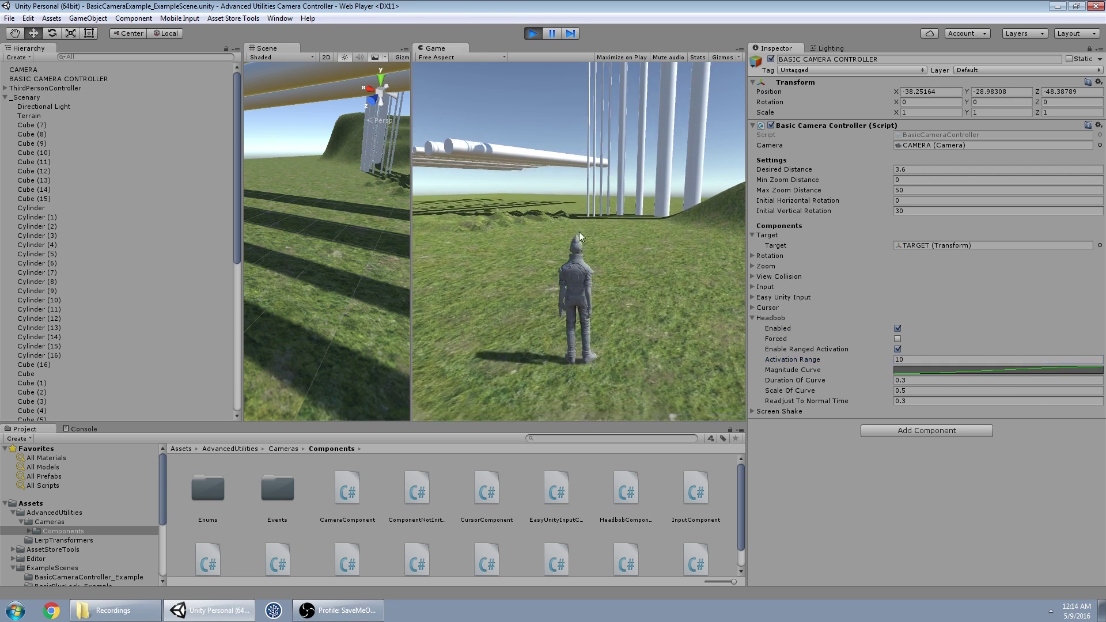
- Zoom the game camera out to a distance of 13.8 and tilt it to look down on the character
scroll(580, 234, "down", 5)
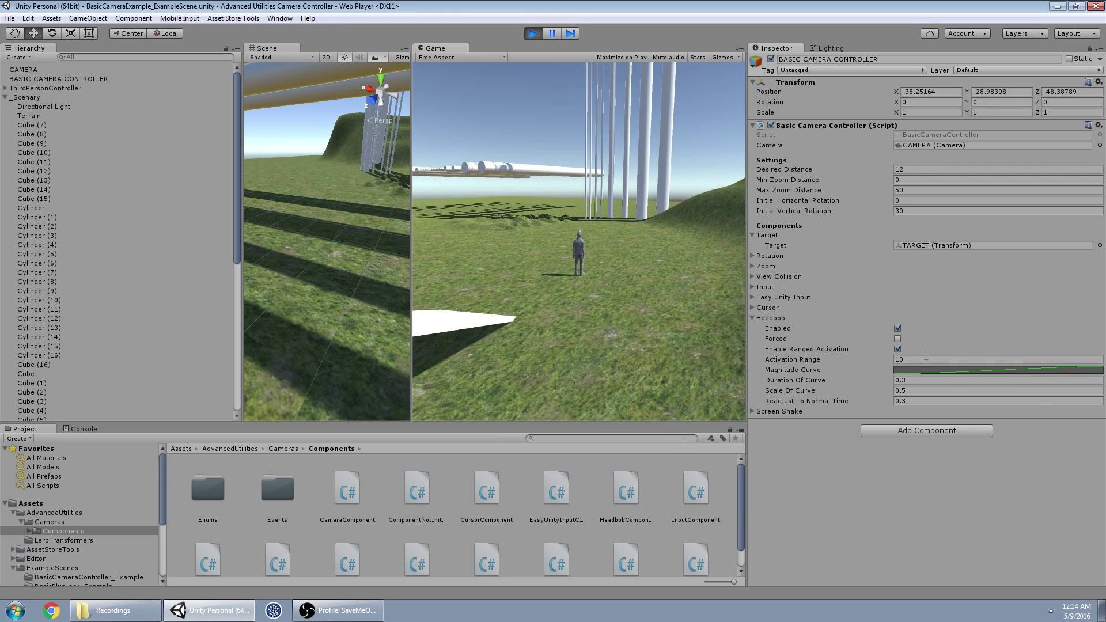
scroll(573, 314, "down", 2)
scroll(584, 303, "up", 1)
right_click_drag(583, 303, 579, 232)
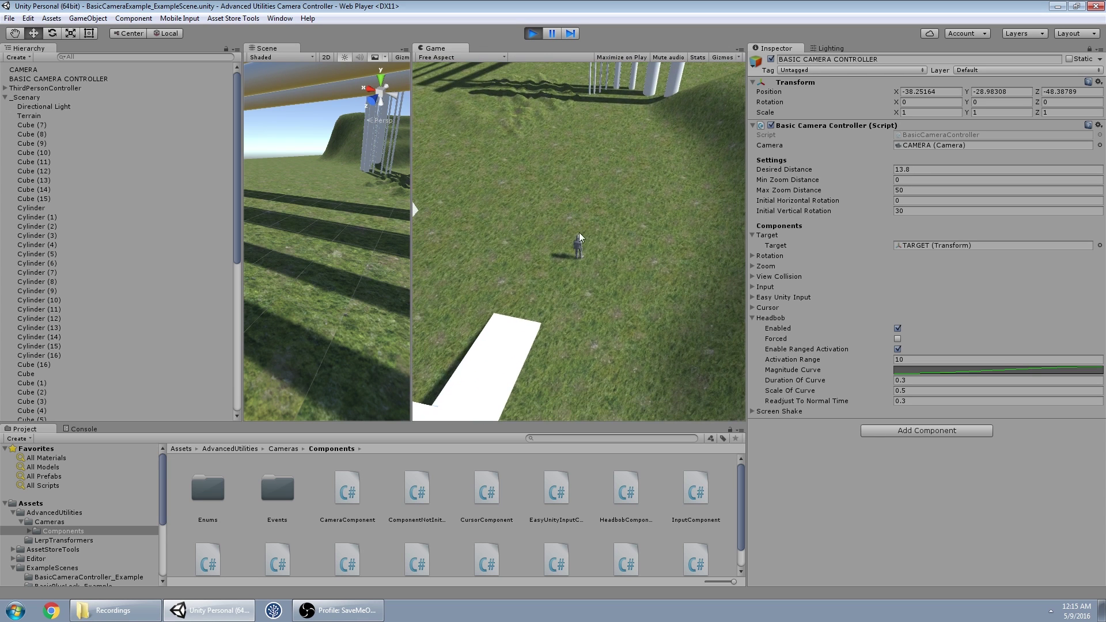
- Switch off the headbob's Enabled and Enable Ranged Activation options, and switch Forced on
left_click(898, 349)
left_click(898, 329)
left_click(902, 360)
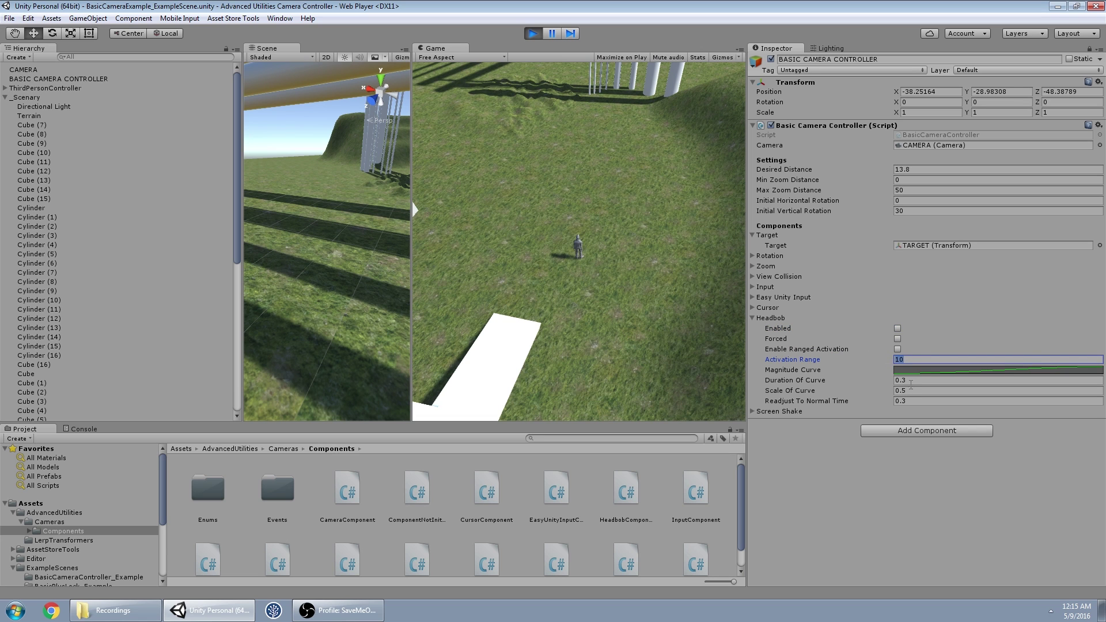
left_click(898, 339)
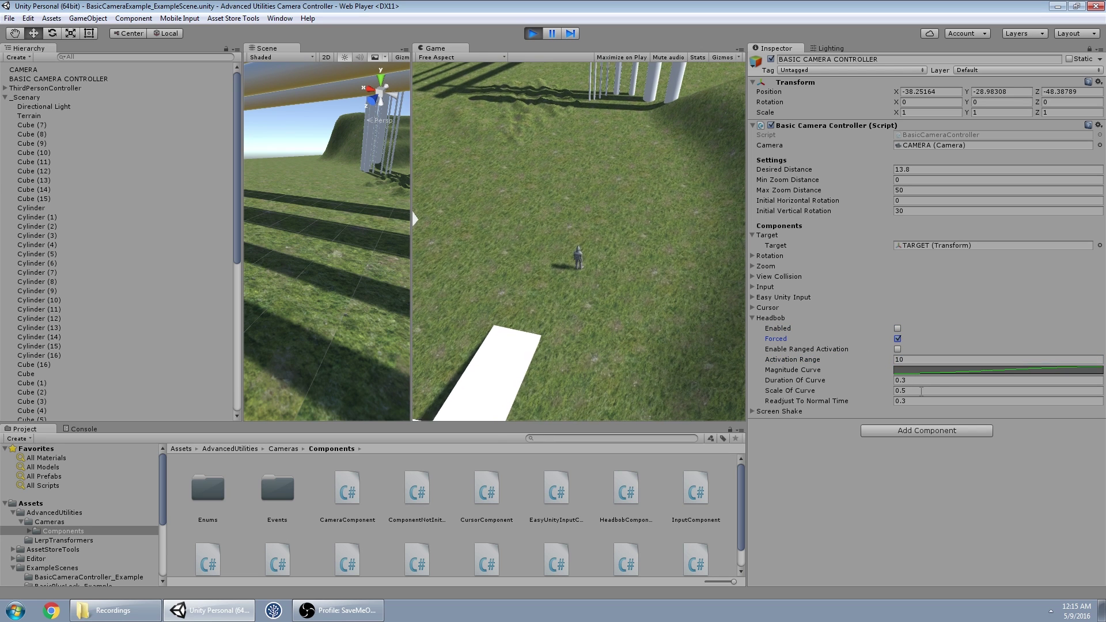
- Add a key midway along the headbob's Magnitude Curve, place it somewhat below the curve's end value, and close the curve editor
left_click(931, 371)
double_click(97, 85)
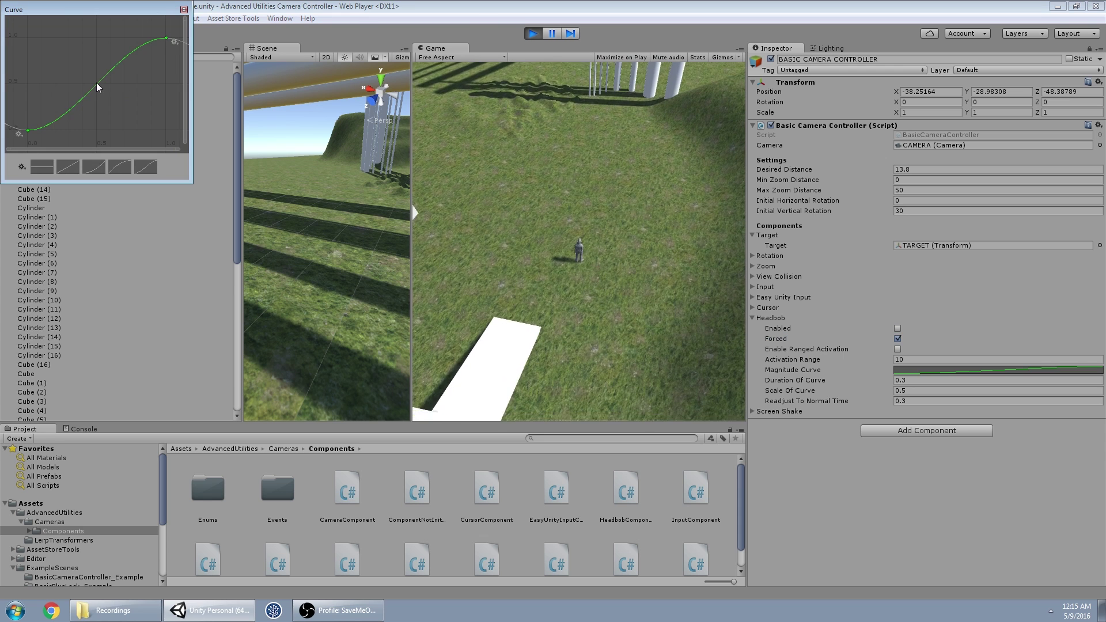
left_click_drag(97, 85, 108, 41)
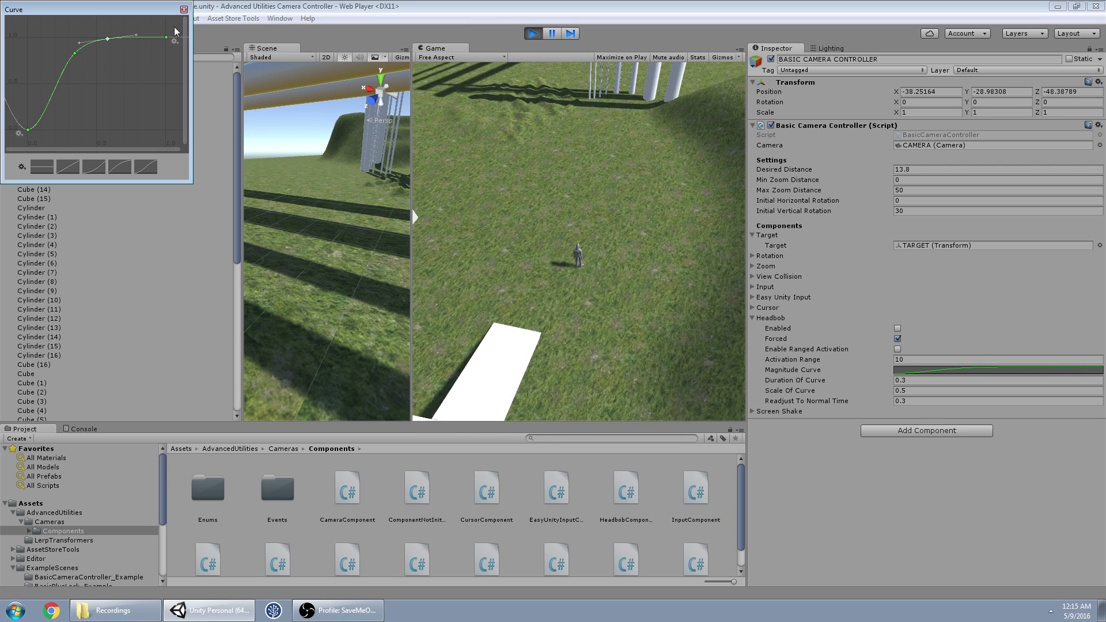
mouse_move(77, 53)
left_mouse_down()
mouse_move(97, 61)
mouse_move(90, 67)
left_mouse_up()
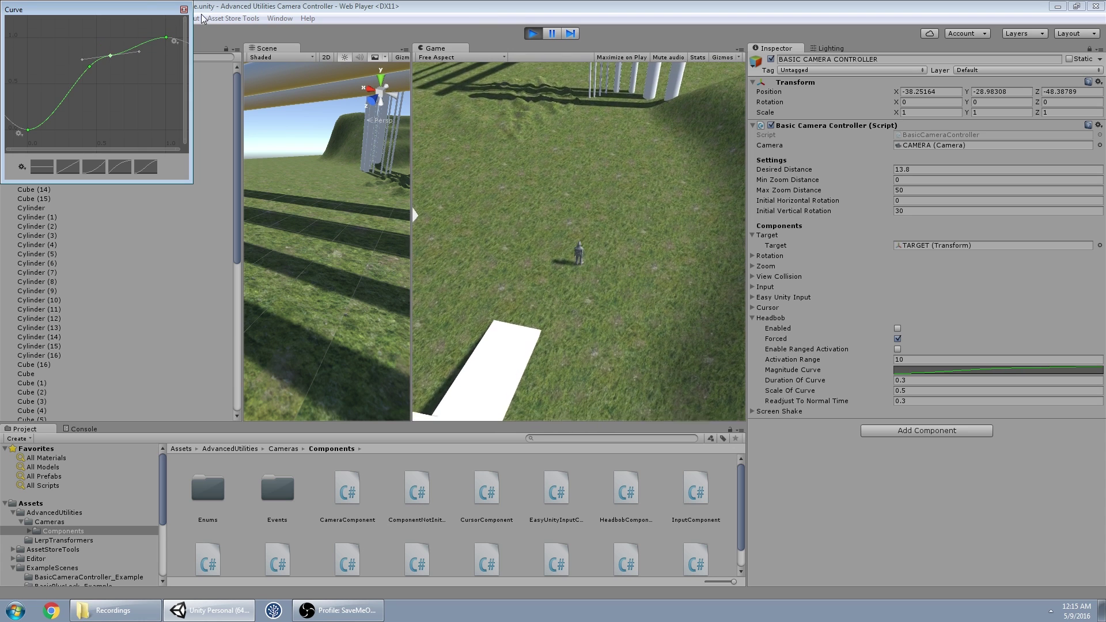
left_click(184, 9)
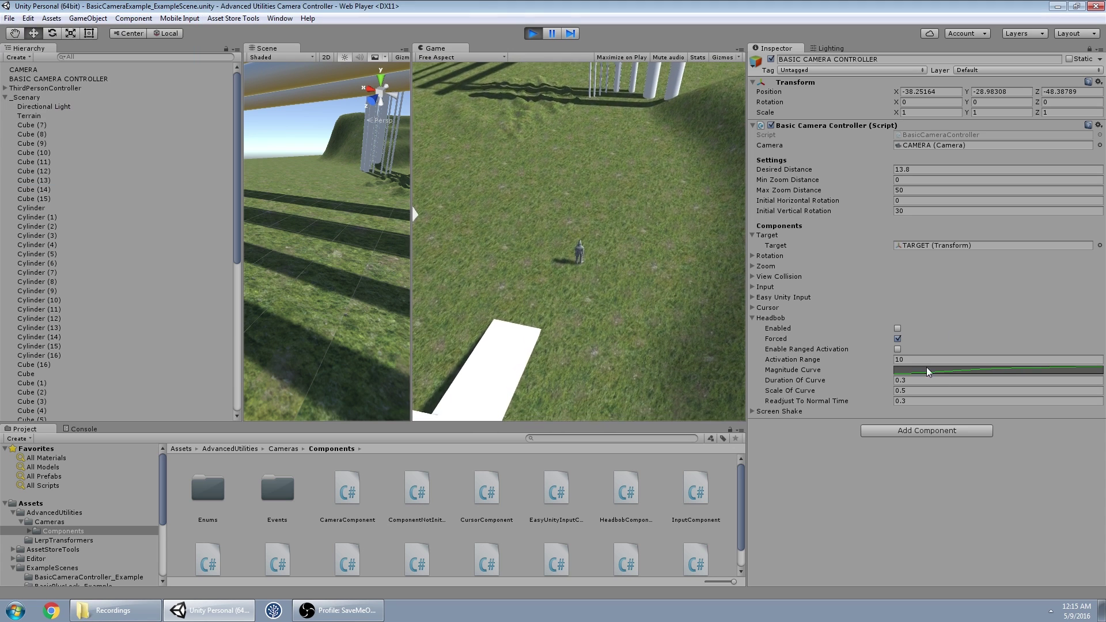
- Set the headbob's Duration Of Curve to 1, Scale Of Curve to 2 and Readjust To Normal Time to 1, and switch Forced off
left_click(938, 383)
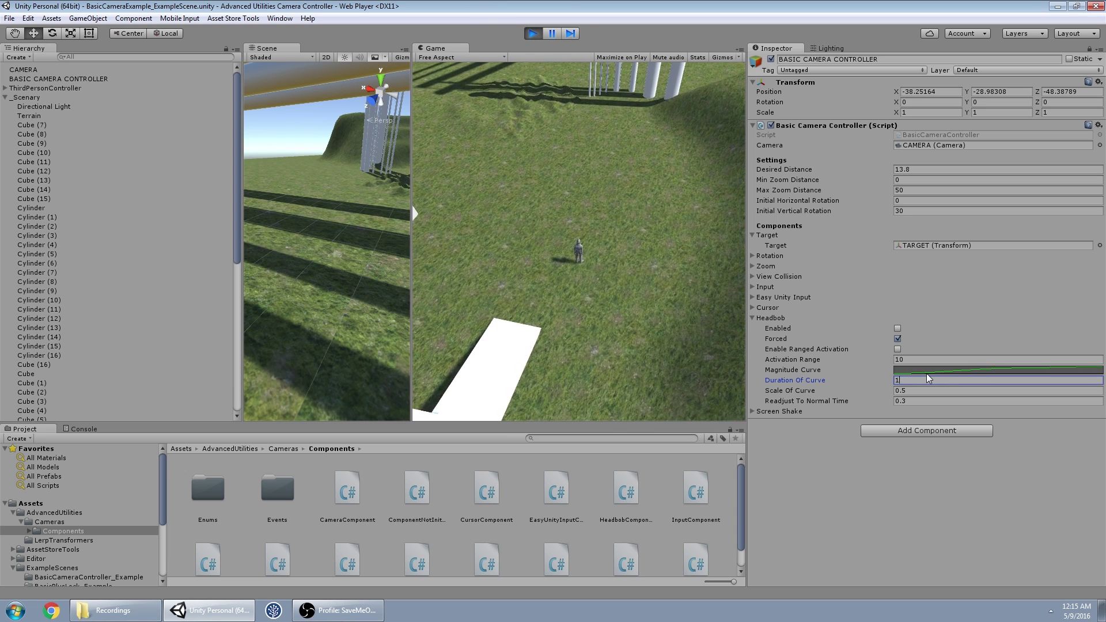
left_click(915, 390)
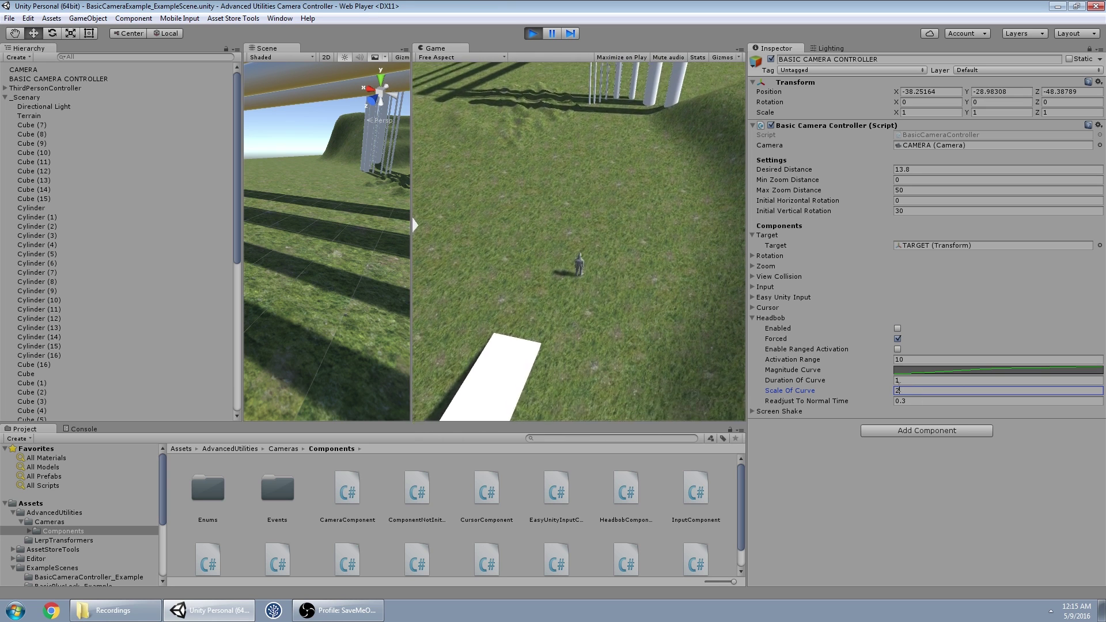
key("Tab")
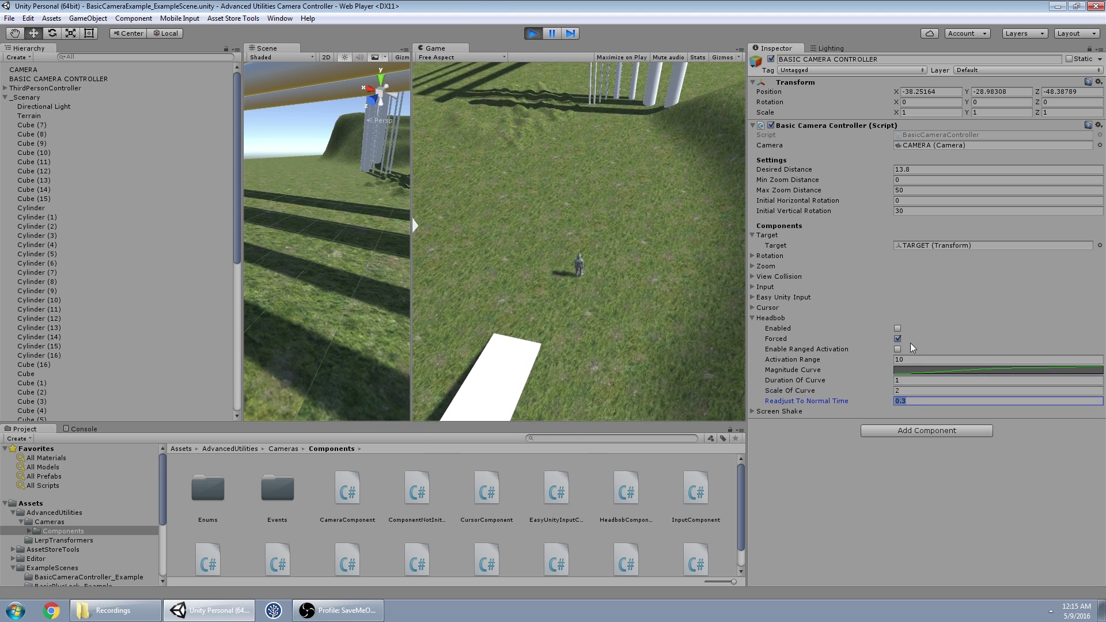
type("1")
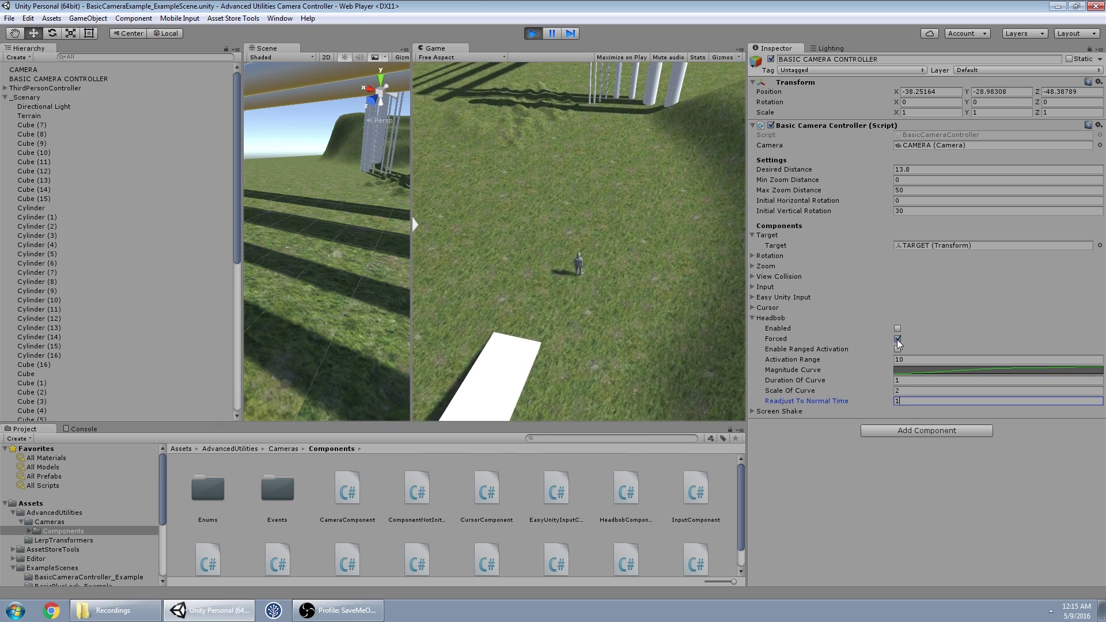
left_click(898, 339)
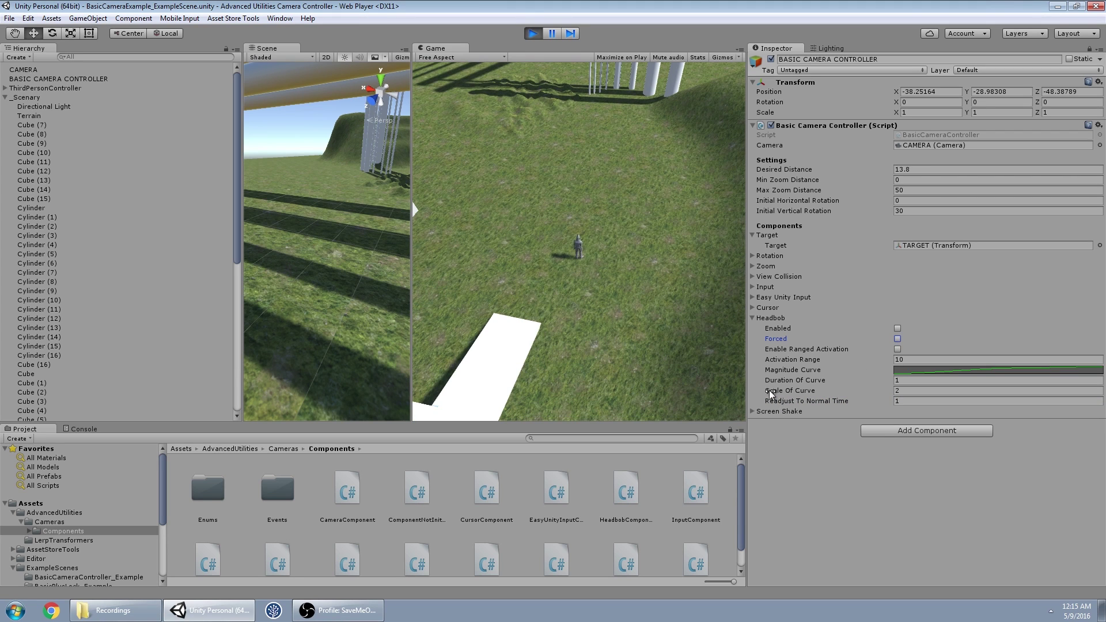
- Enable the camera controller's Screen Shake and change its Mode first to Horizontal, finally to Vertical
left_click(751, 318)
left_click(752, 328)
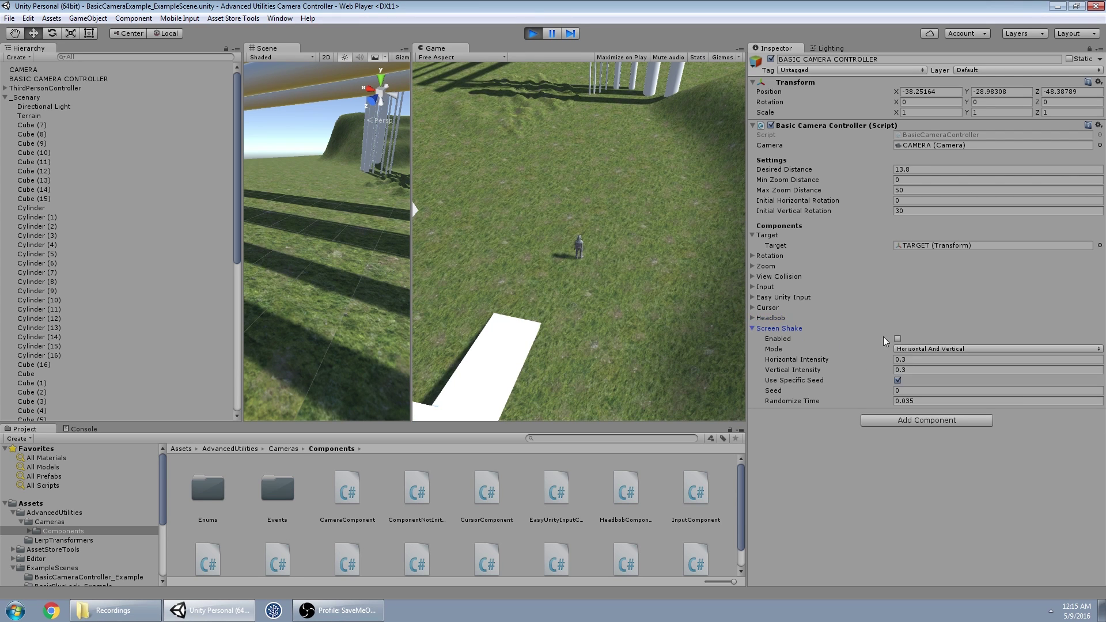
left_click(898, 339)
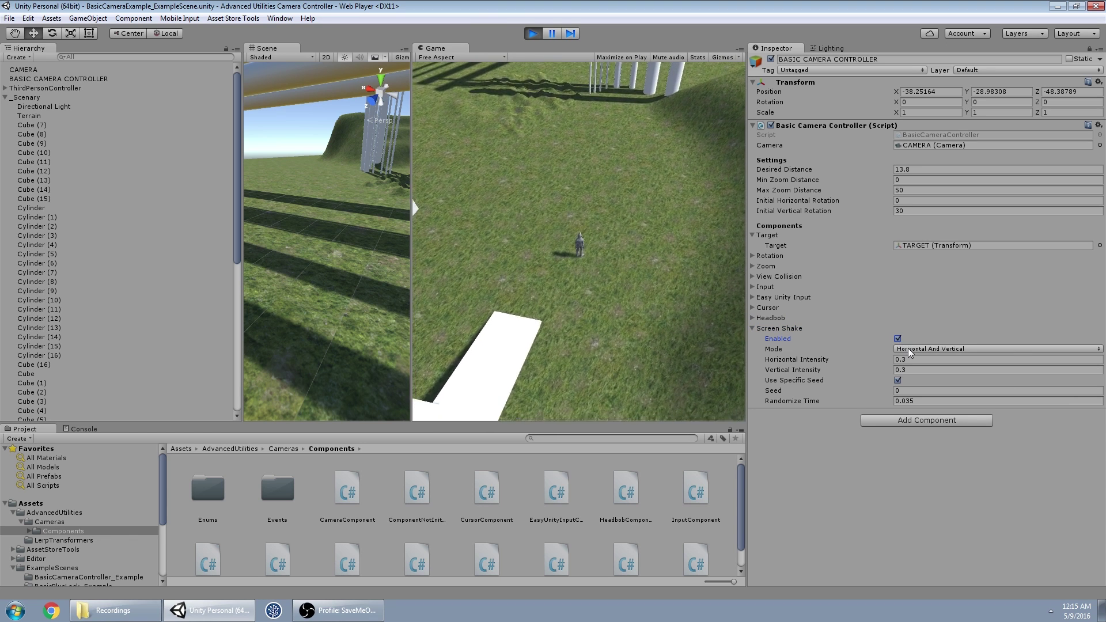
left_click(909, 350)
left_click(911, 371)
left_click(909, 350)
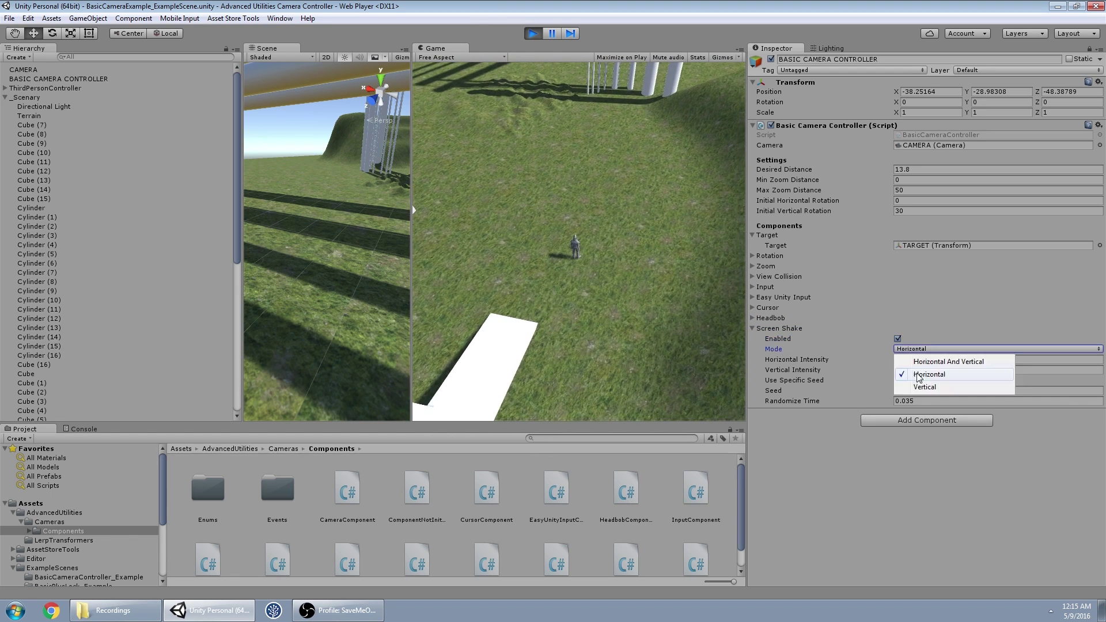
left_click(917, 380)
- Set the Screen Shake's Vertical Intensity to 5 and its Randomize Time to 0.001
left_click(915, 370)
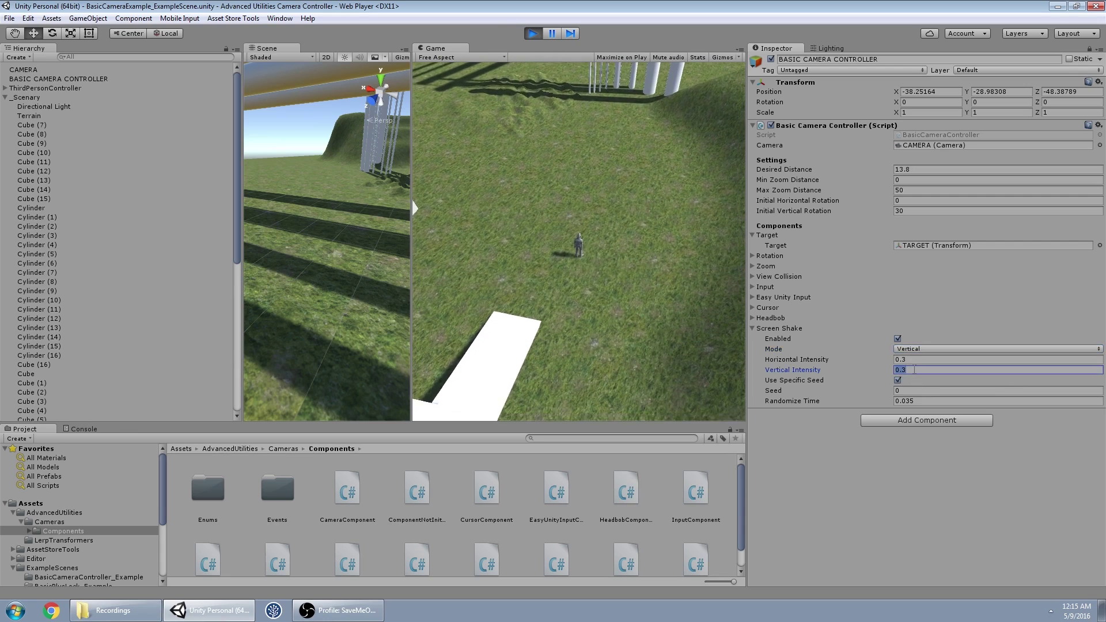
type("5")
key("Return")
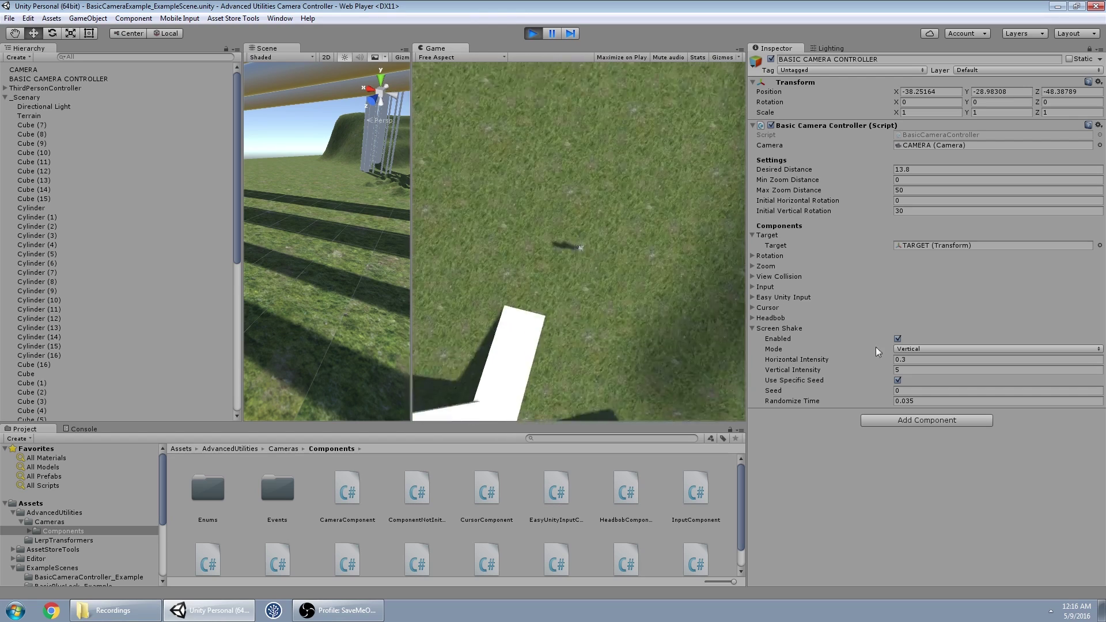
left_click(908, 402)
type("0.001")
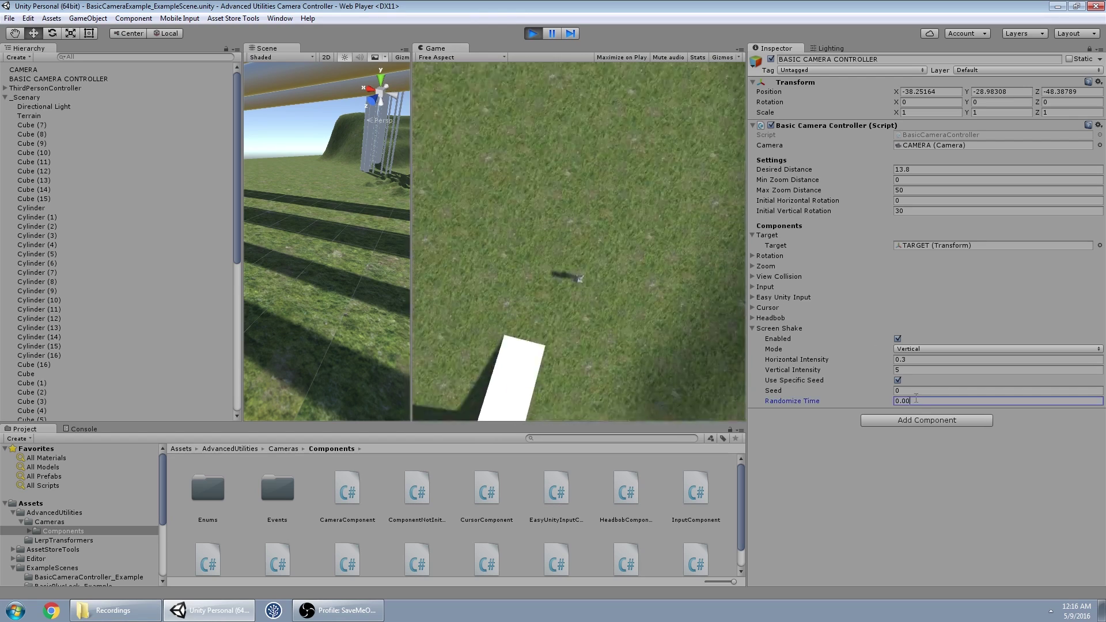
left_click(634, 275)
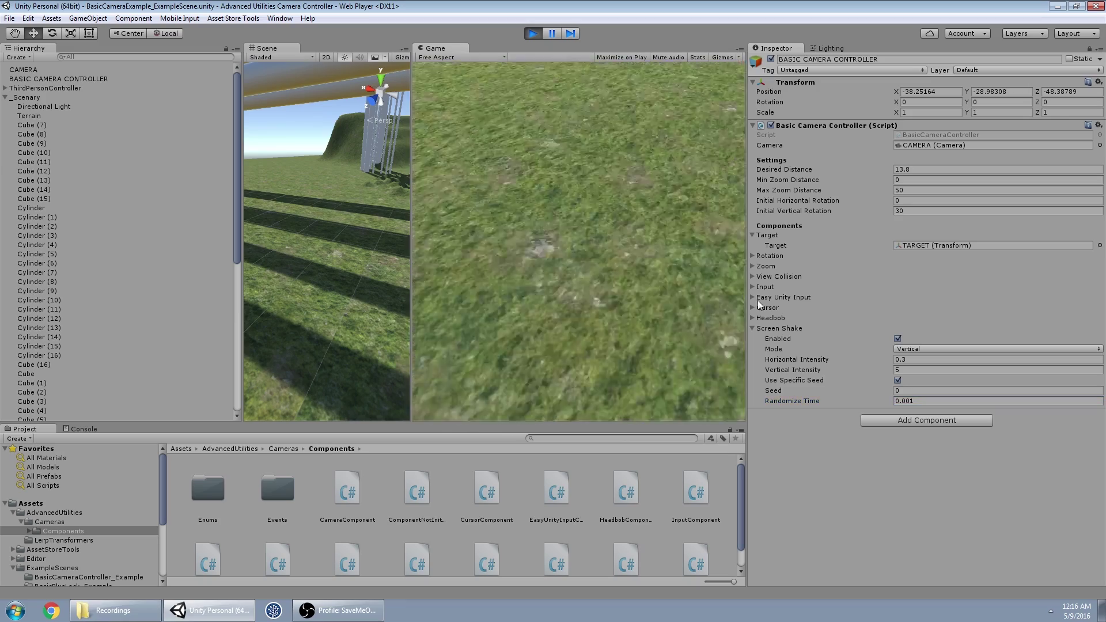
- Set the Screen Shake's Vertical Intensity to 0.2 and orbit the game camera around the character to judge the shaking
left_click(922, 370)
type(".2")
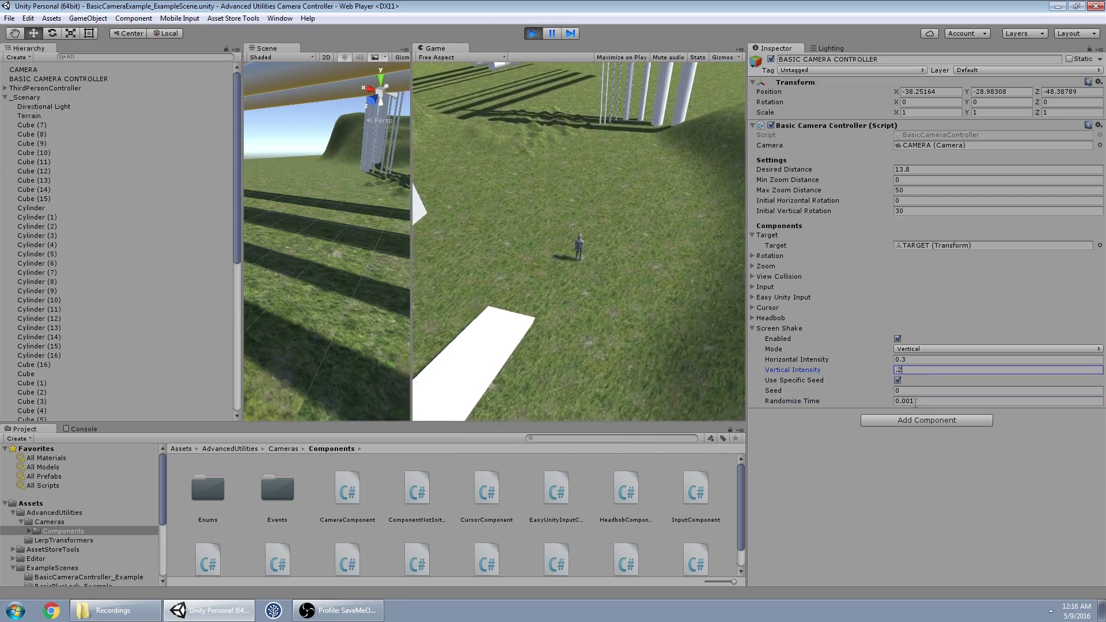
left_click_drag(605, 274, 588, 218)
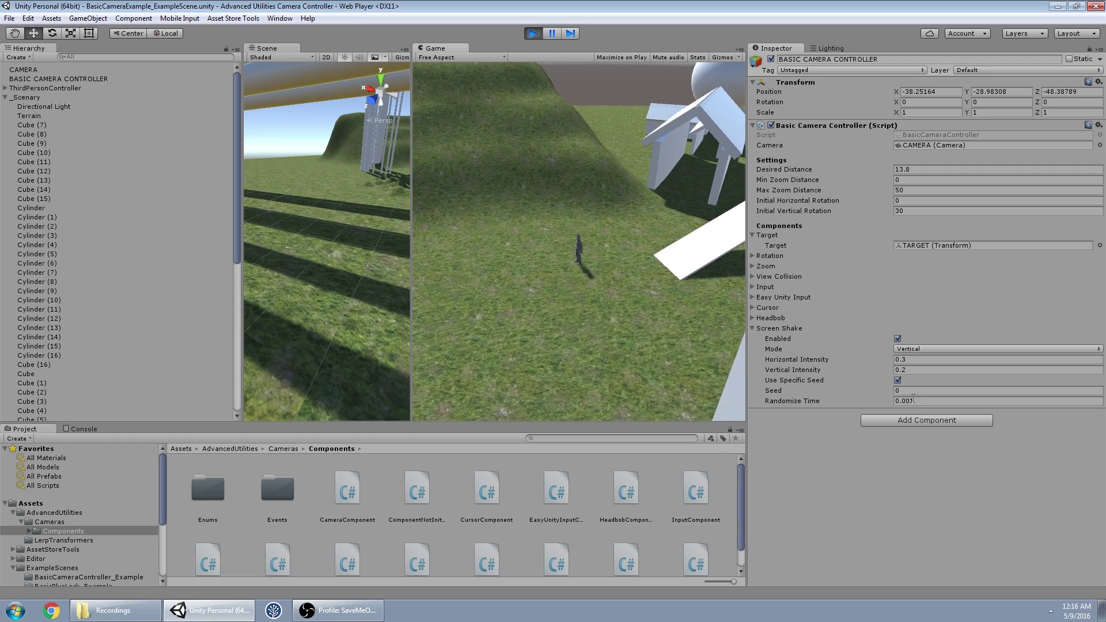
left_click_drag(649, 297, 594, 296)
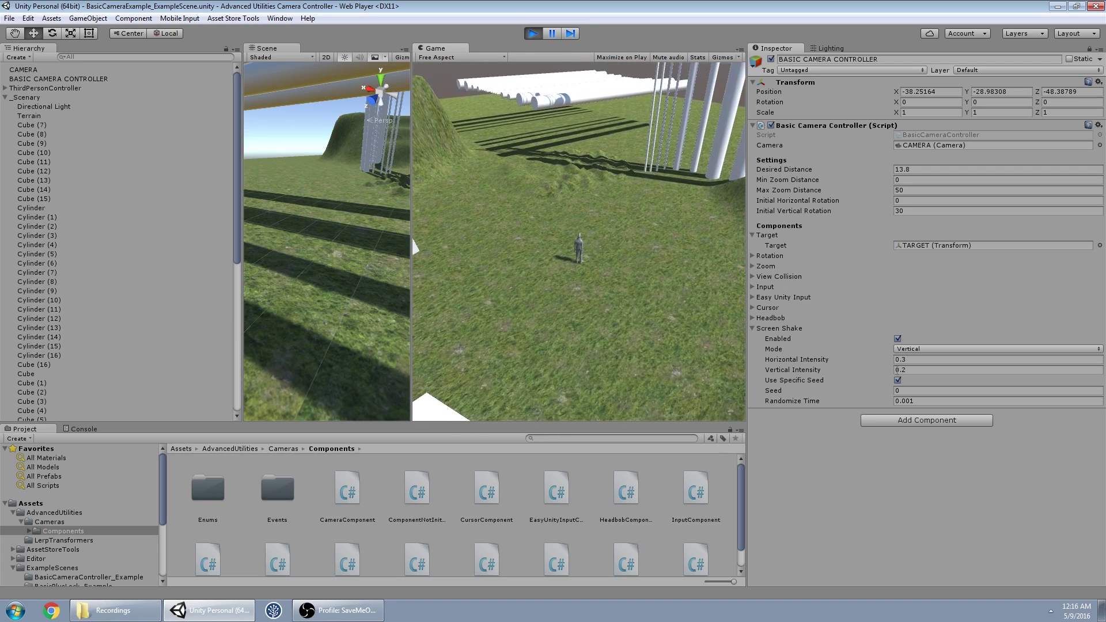
left_click(903, 370)
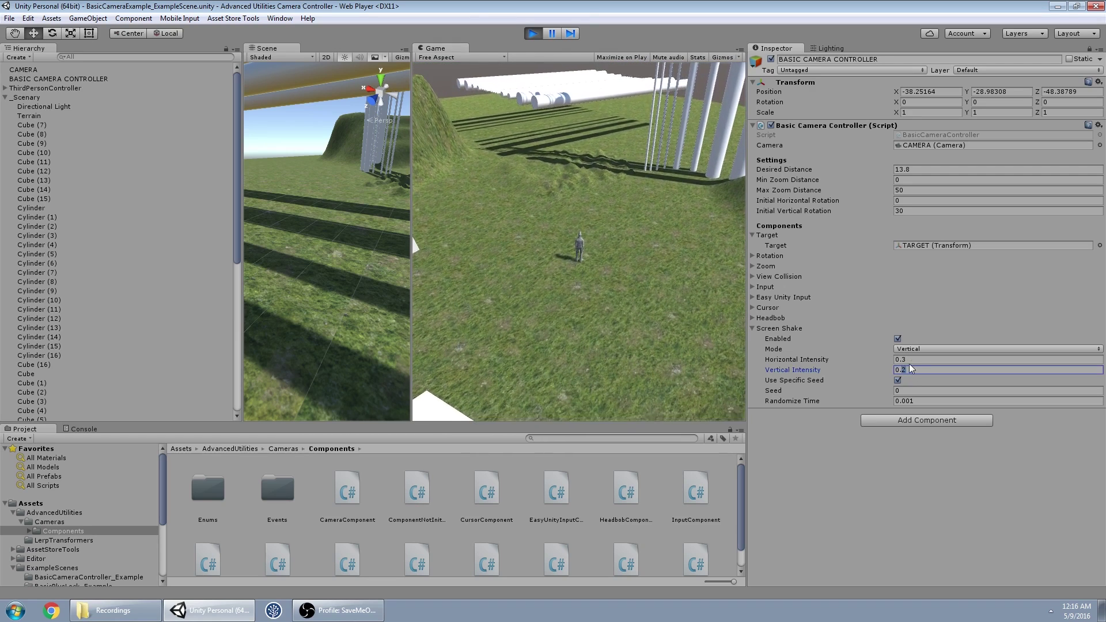
type("0.2")
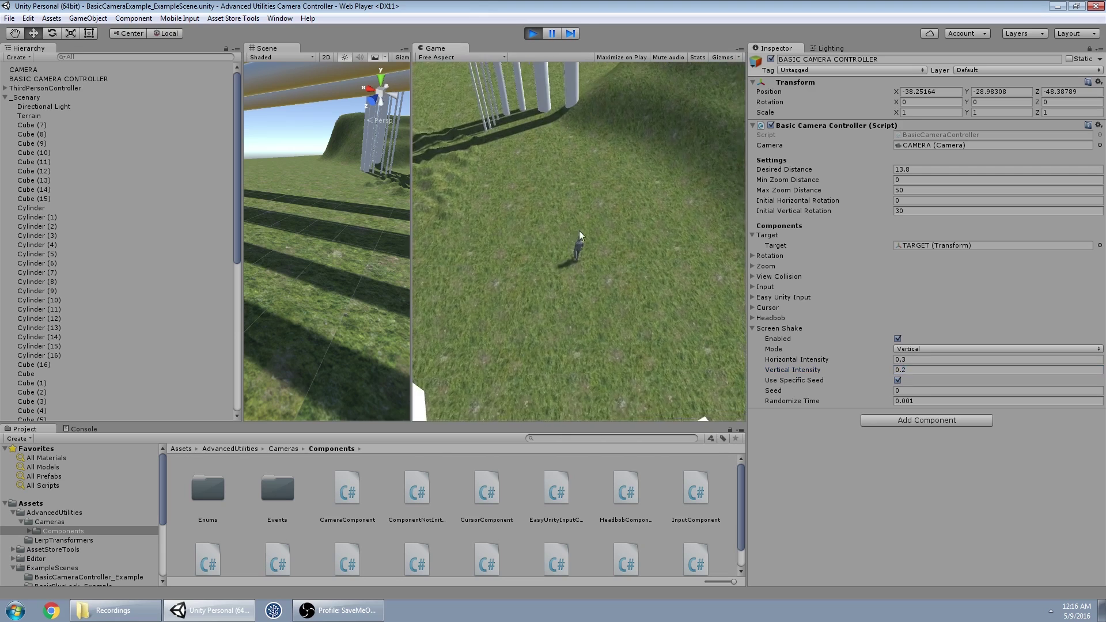
- Set the Screen Shake's Randomize Time, Vertical Intensity and Horizontal Intensity each to 1
left_click(897, 401)
type("1")
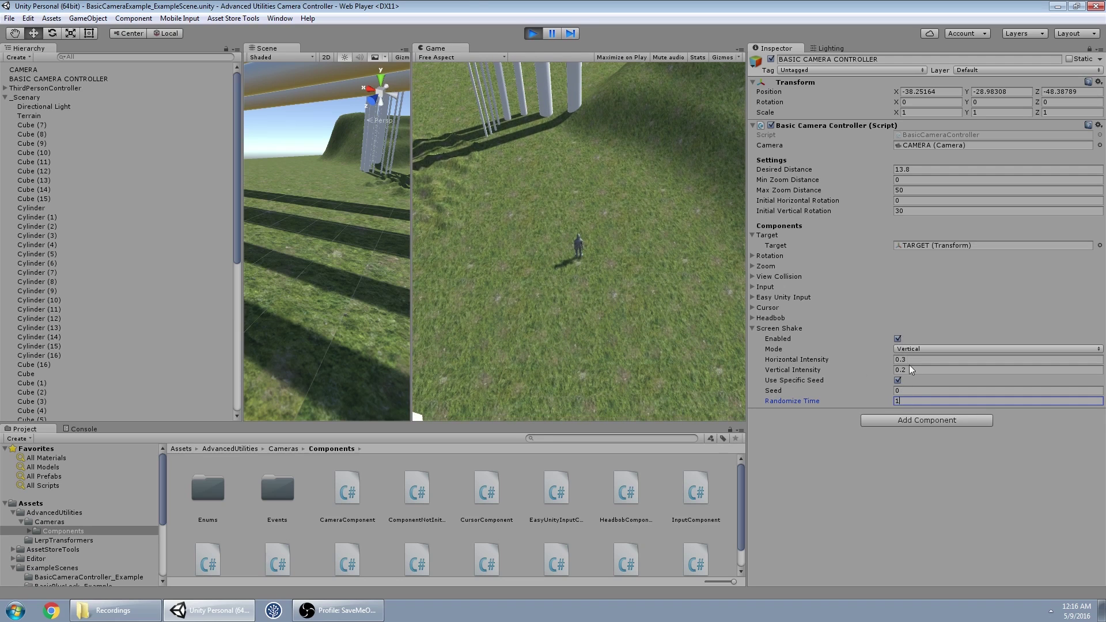
left_click(906, 370)
type("1")
left_click(898, 360)
- Toggle the Screen Shake's Enabled option off and on several times to compare, leaving it switched off
left_click(899, 339)
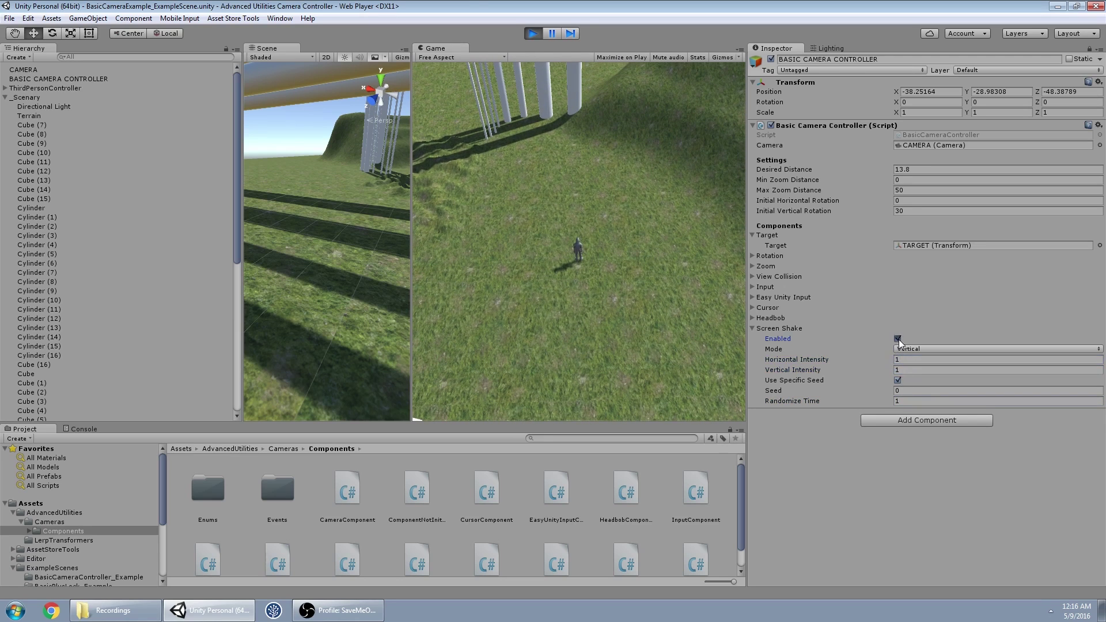
left_click(899, 340)
left_click(898, 339)
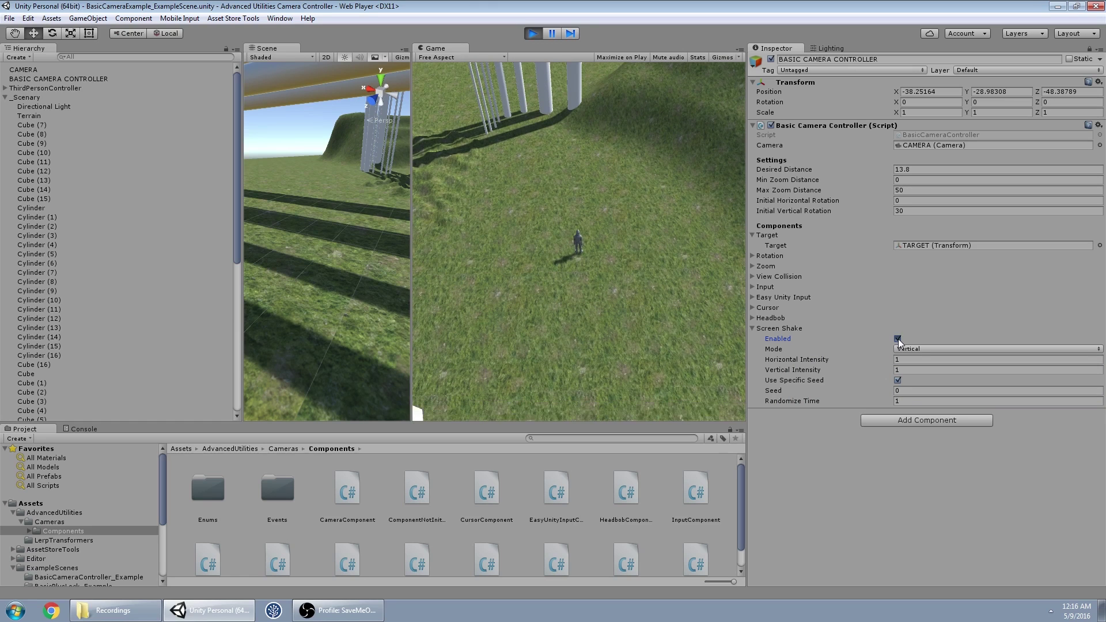
left_click(898, 338)
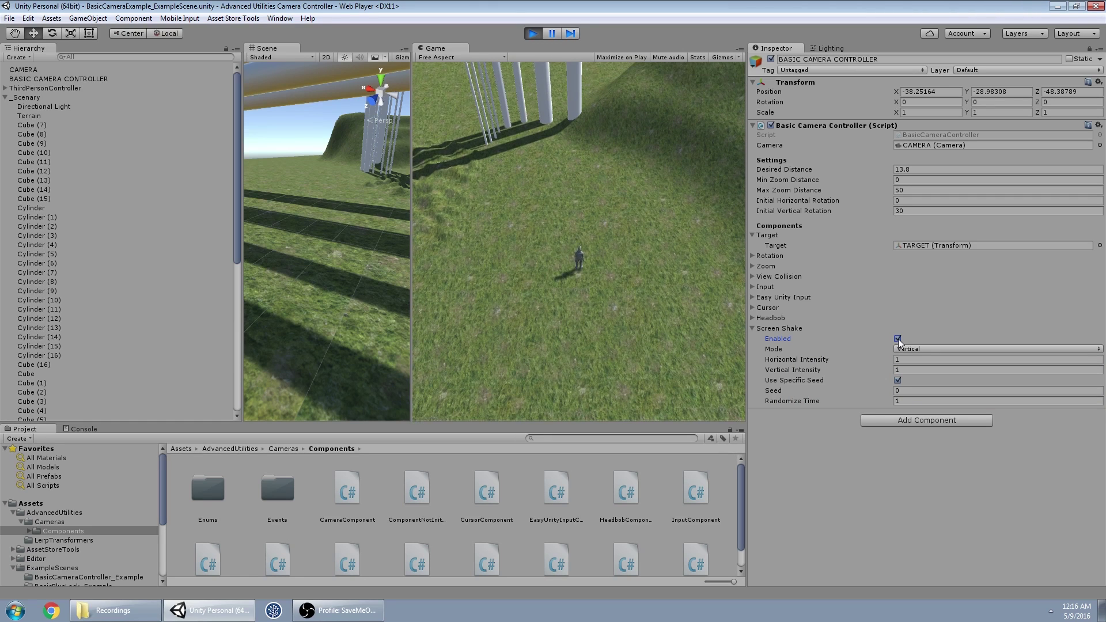
left_click(898, 339)
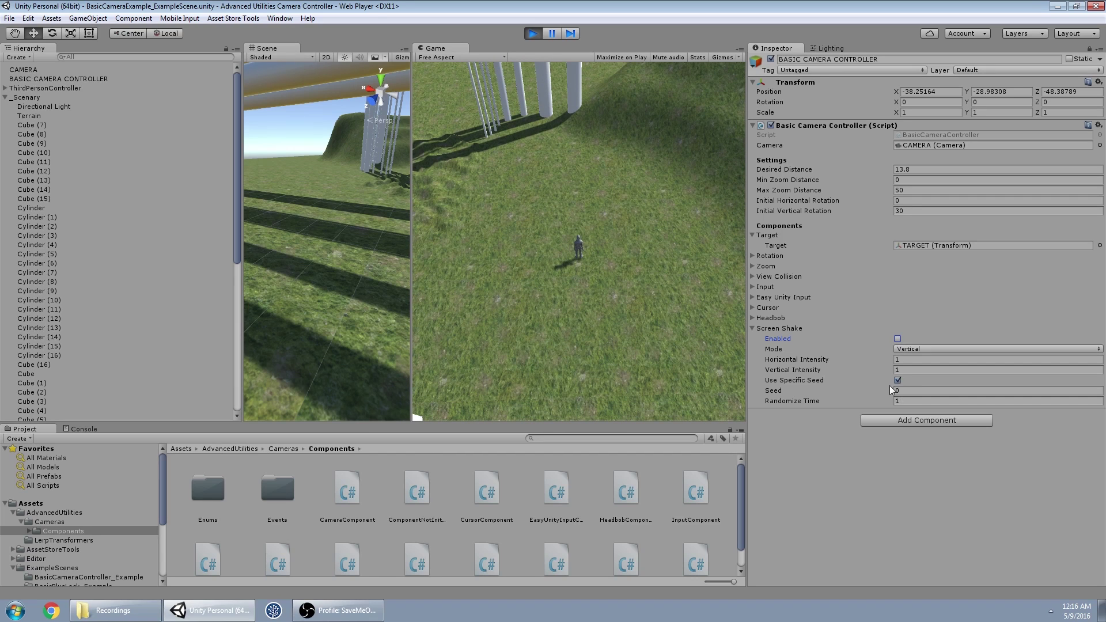
left_click(898, 340)
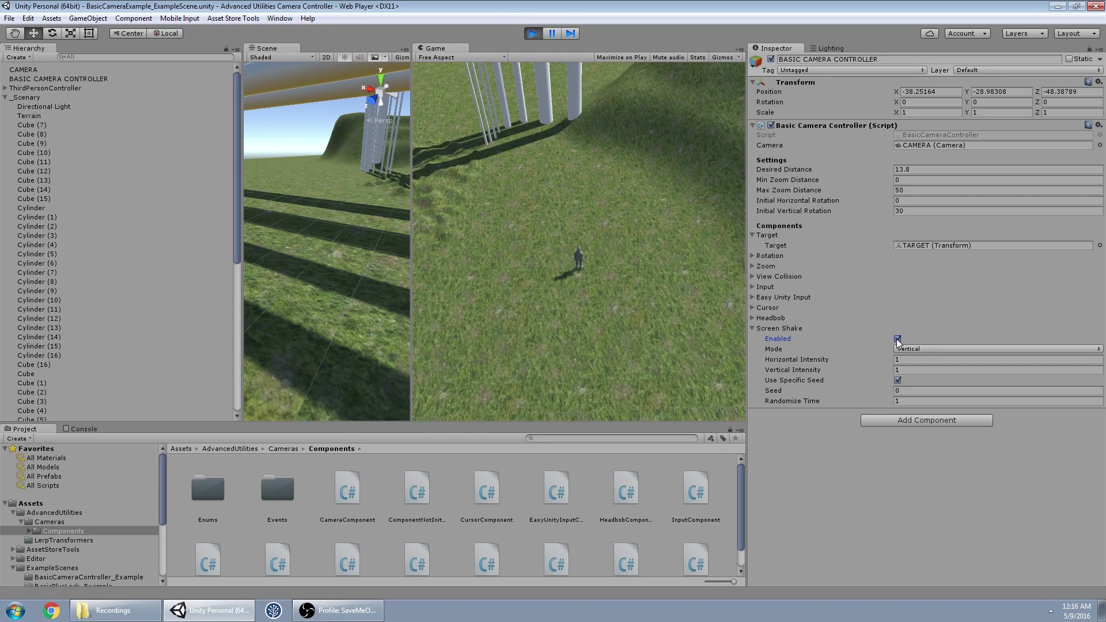
left_click(898, 340)
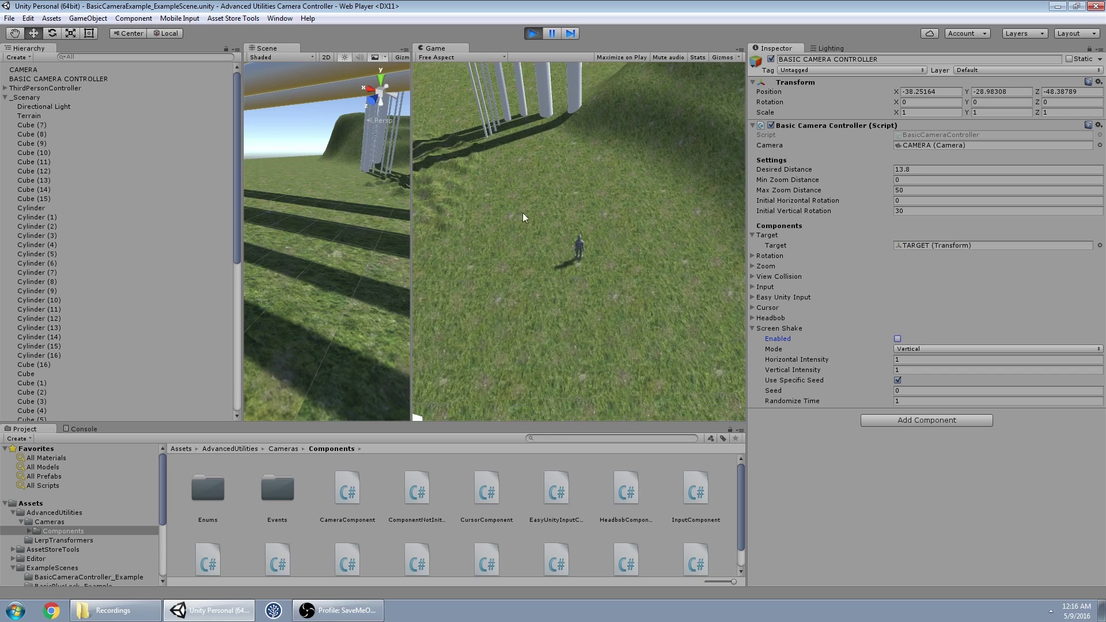
- Orbit the game camera while walking the character forward, and collapse the _Scenary group in the Hierarchy
left_click_drag(523, 213, 36, 176)
key("w")
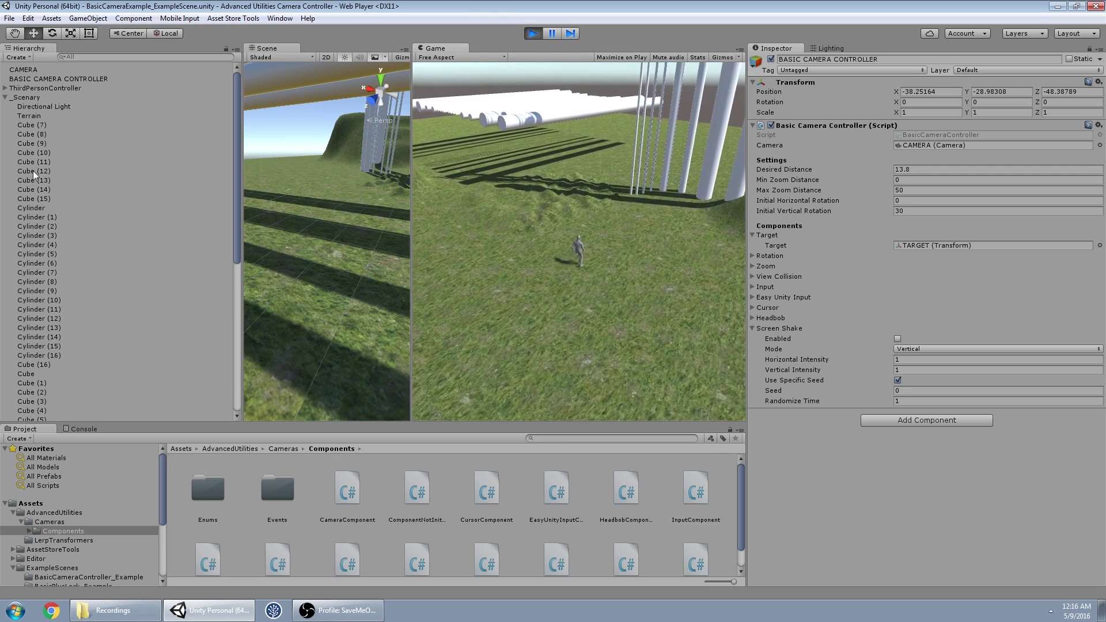
left_click(5, 97)
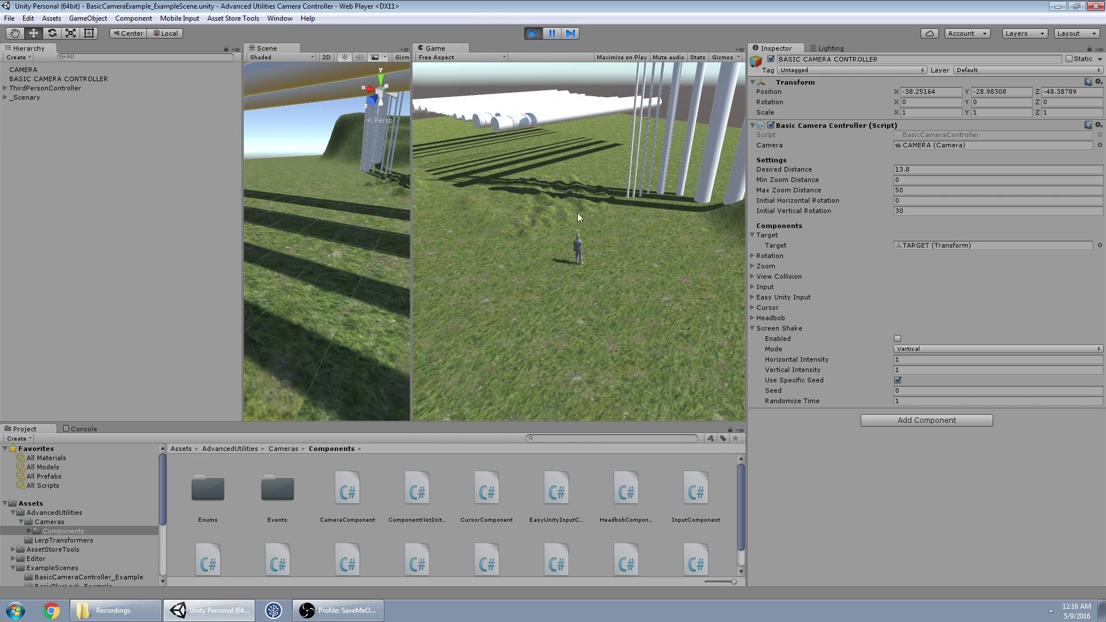
- Select the BasicCameraController script in the Cameras folder and unlock the Inspector so it shows the script's code
left_click(91, 77)
left_click(46, 522)
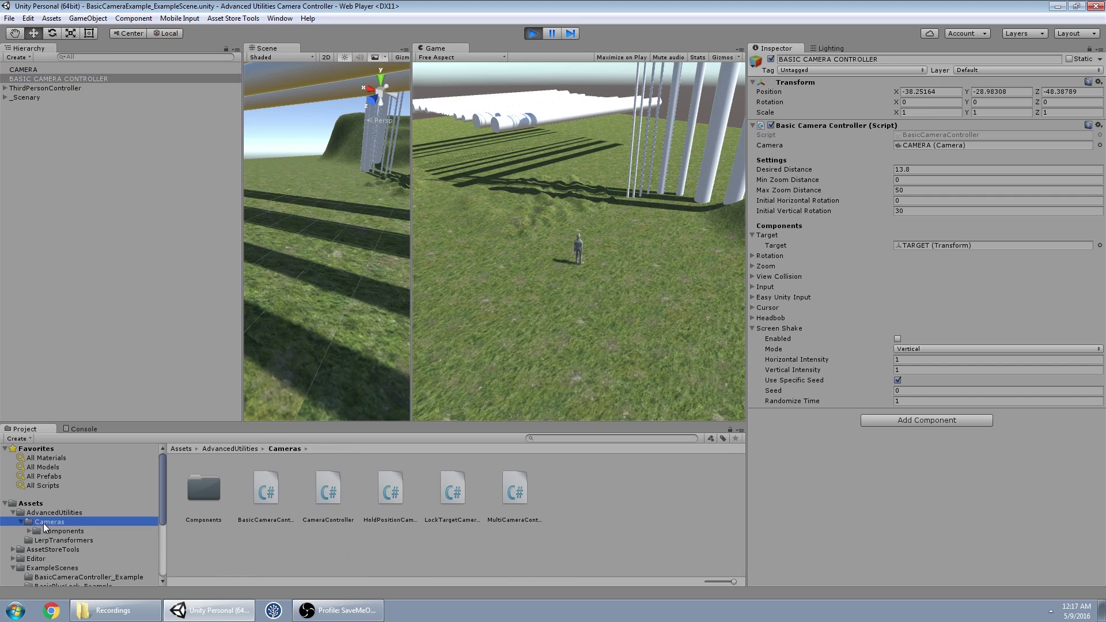
left_click(273, 505)
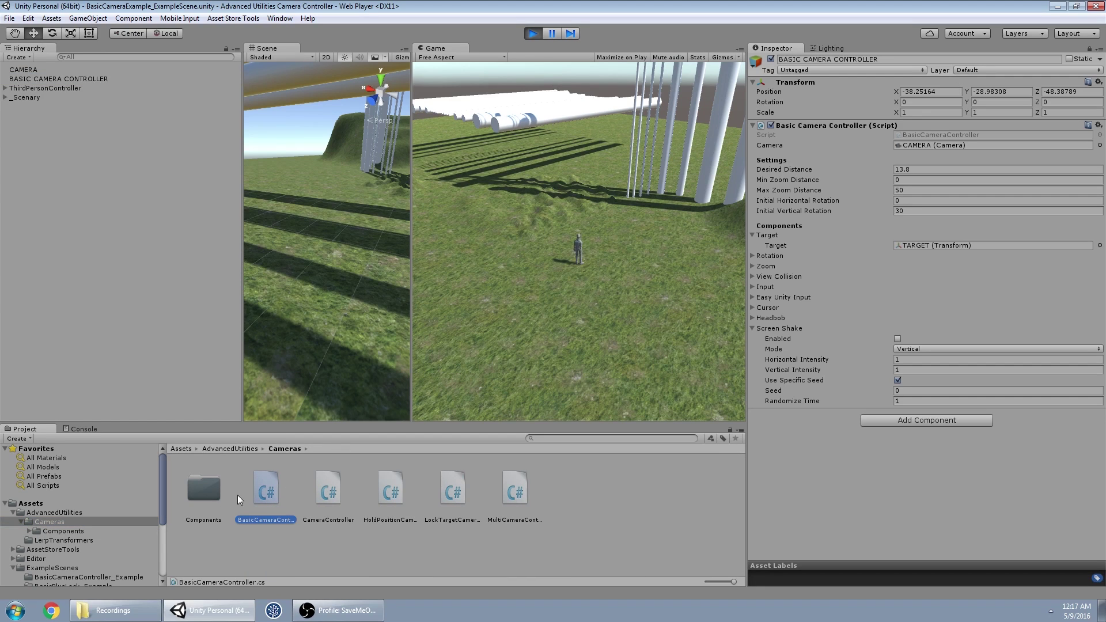
left_click(1089, 50)
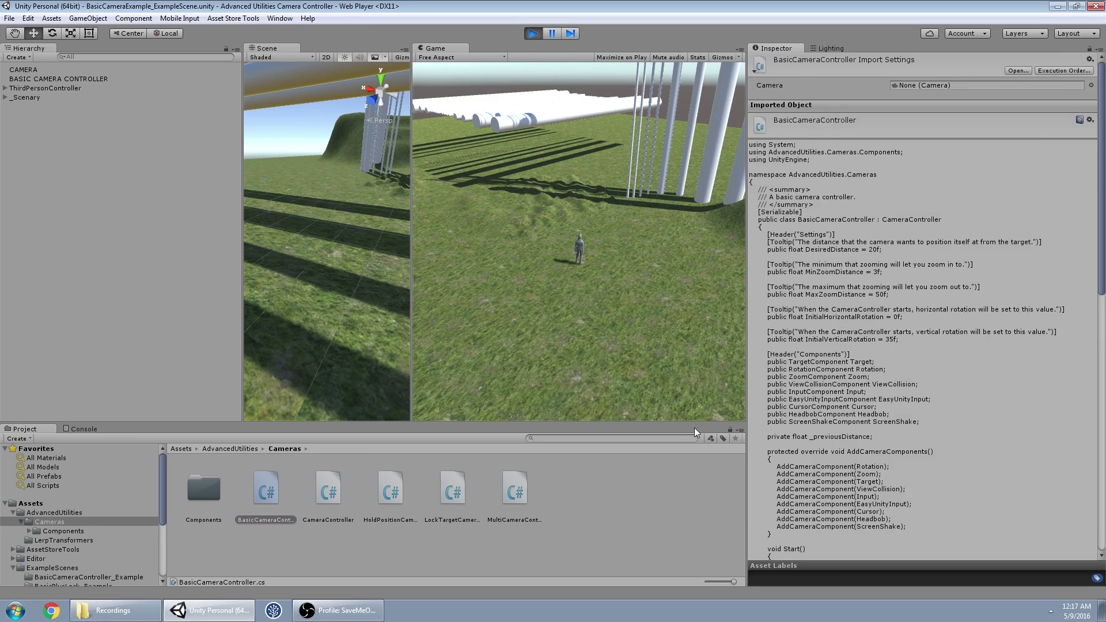
- Select the BASIC CAMERA CONTROLLER object and collapse its Target and Screen Shake sections
left_click(70, 79)
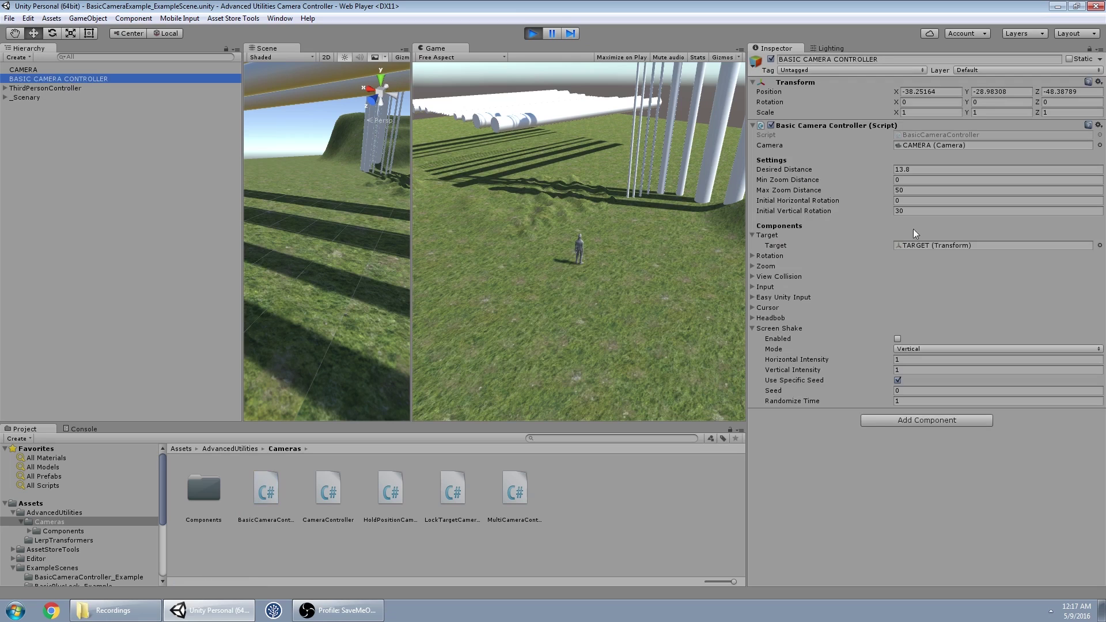
left_click(756, 236)
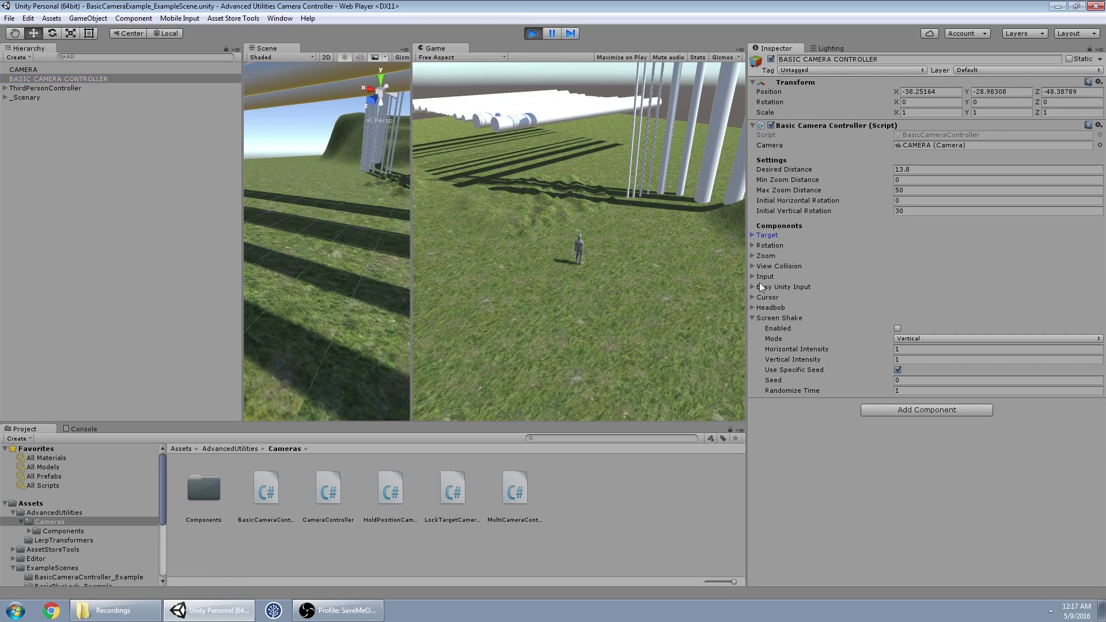
left_click(753, 319)
- Read the BasicCameraController script from its component declarations through the end of the UpdateCamera method
left_click(269, 491)
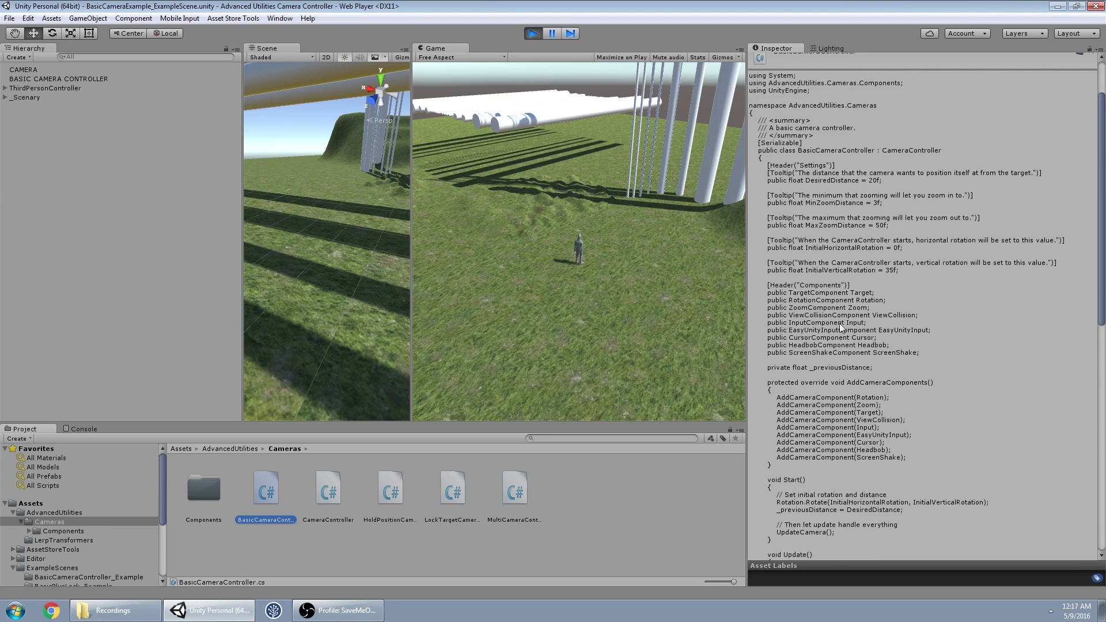
scroll(849, 332, "down", 5)
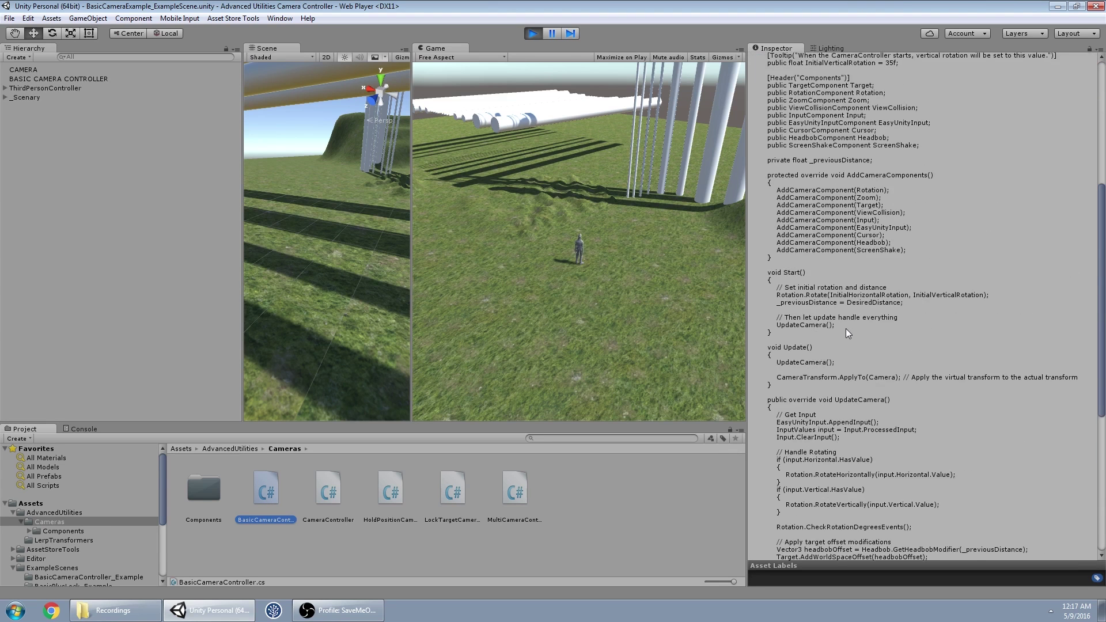
scroll(846, 329, "down", 5)
scroll(823, 216, "down", 2)
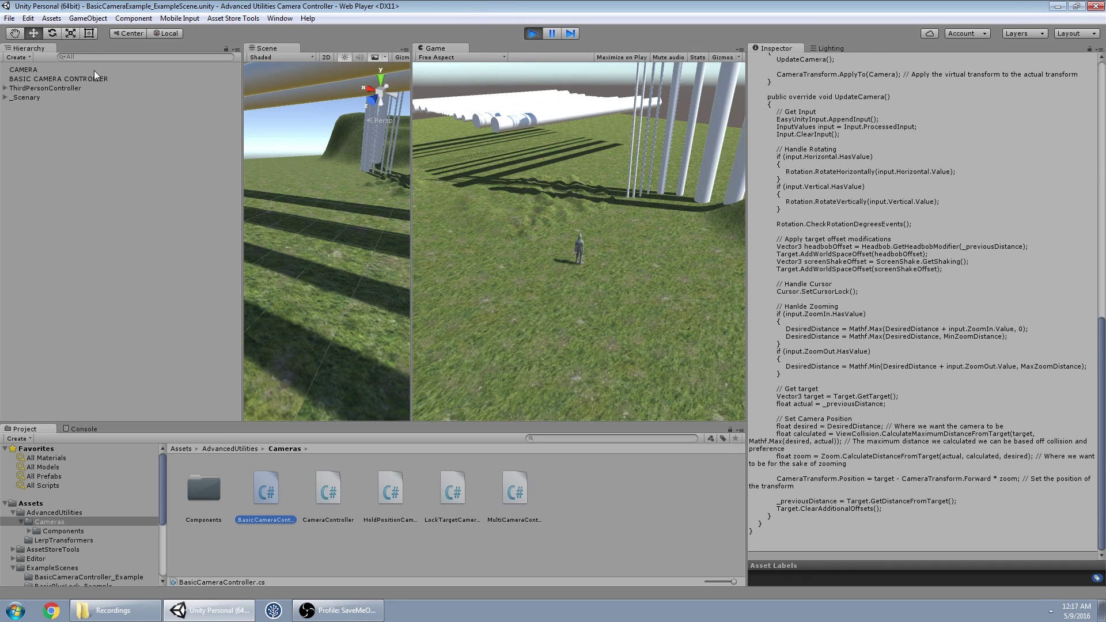
- Reselect the BASIC CAMERA CONTROLLER object and examine its Target and Rotation settings, collapsing each section again
left_click(67, 79)
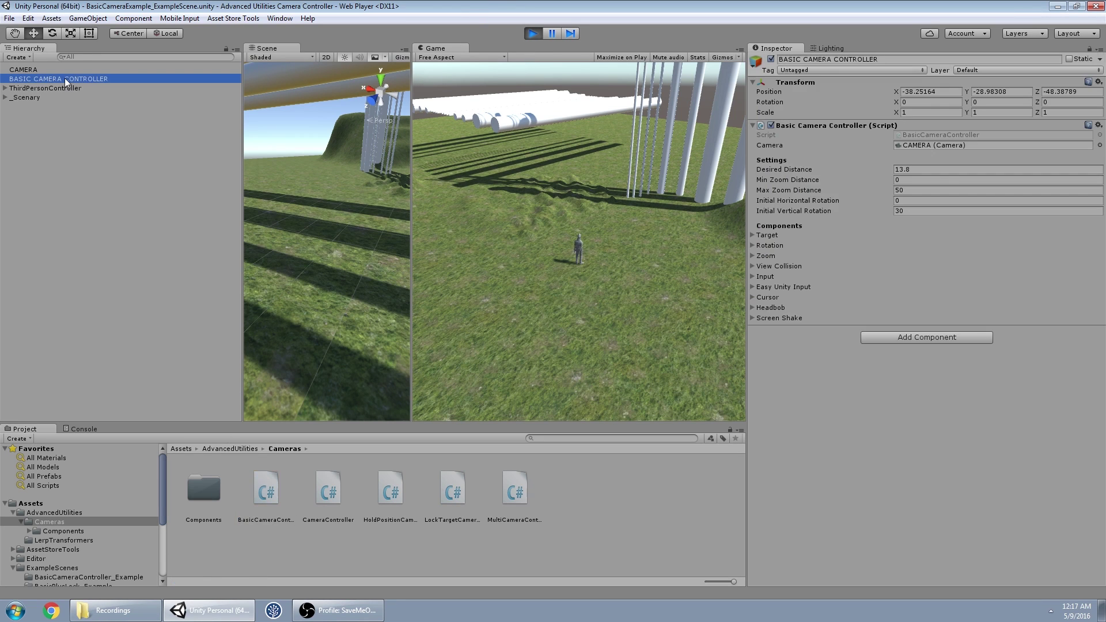
left_click(752, 236)
left_click(752, 237)
left_click(753, 245)
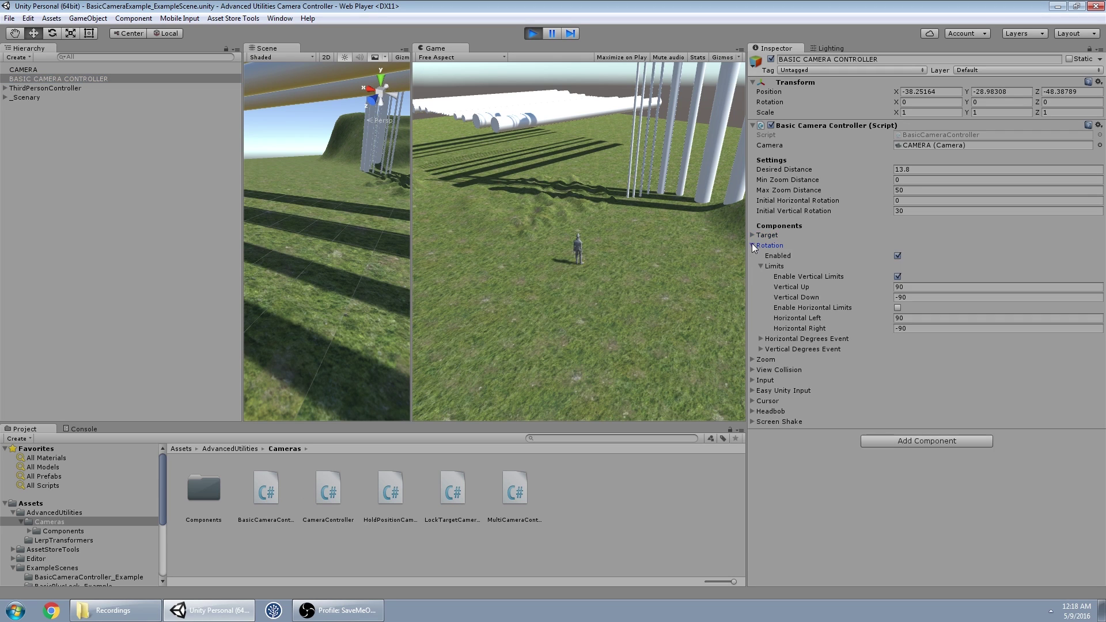
left_click(753, 246)
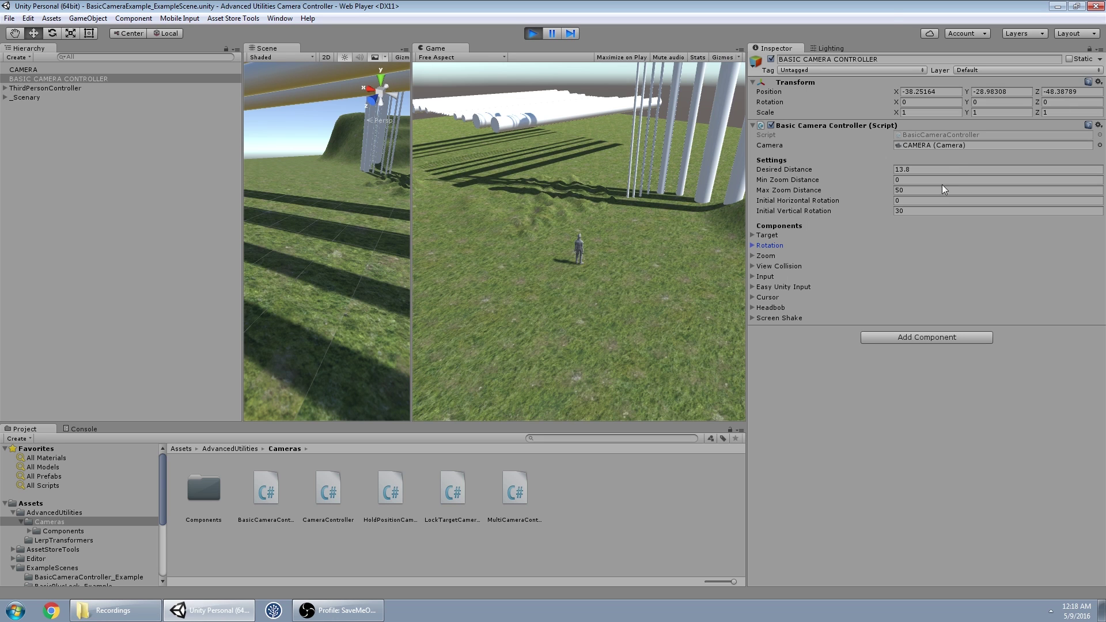
- Switch to the HoldPositionCameraController example scene and examine the View Collision settings of its hold position camera controller
key("alt+Tab")
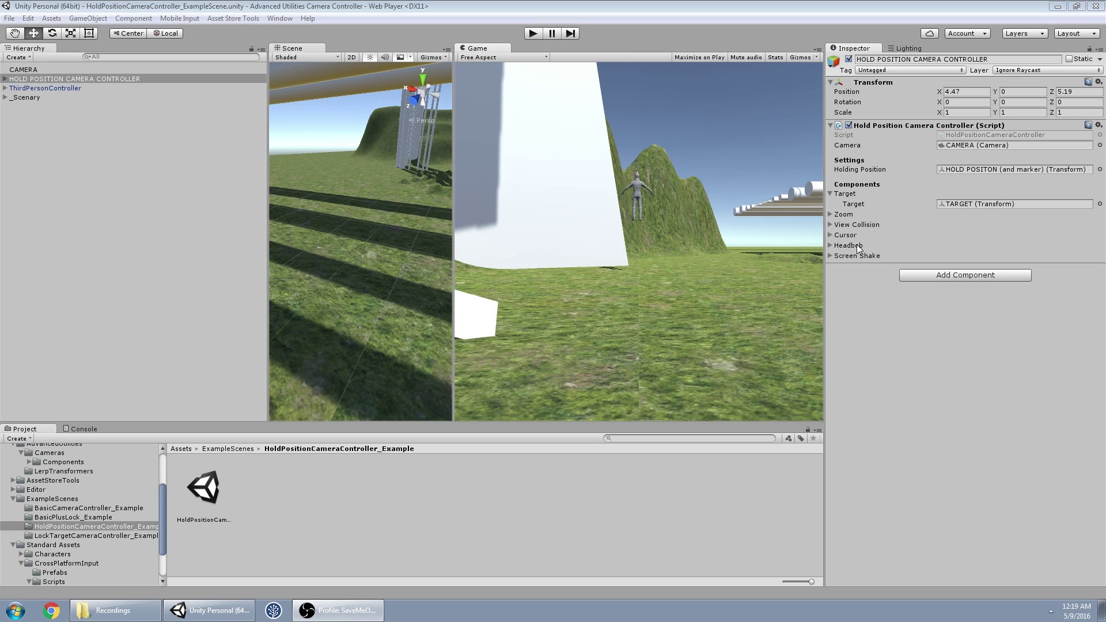
left_click(861, 224)
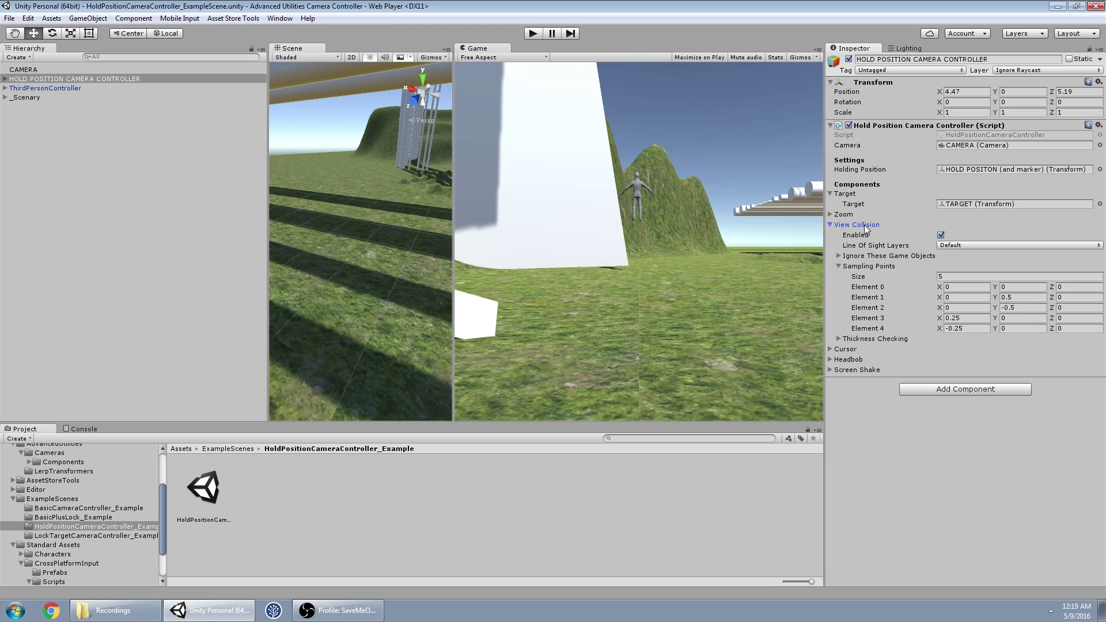
left_click(865, 225)
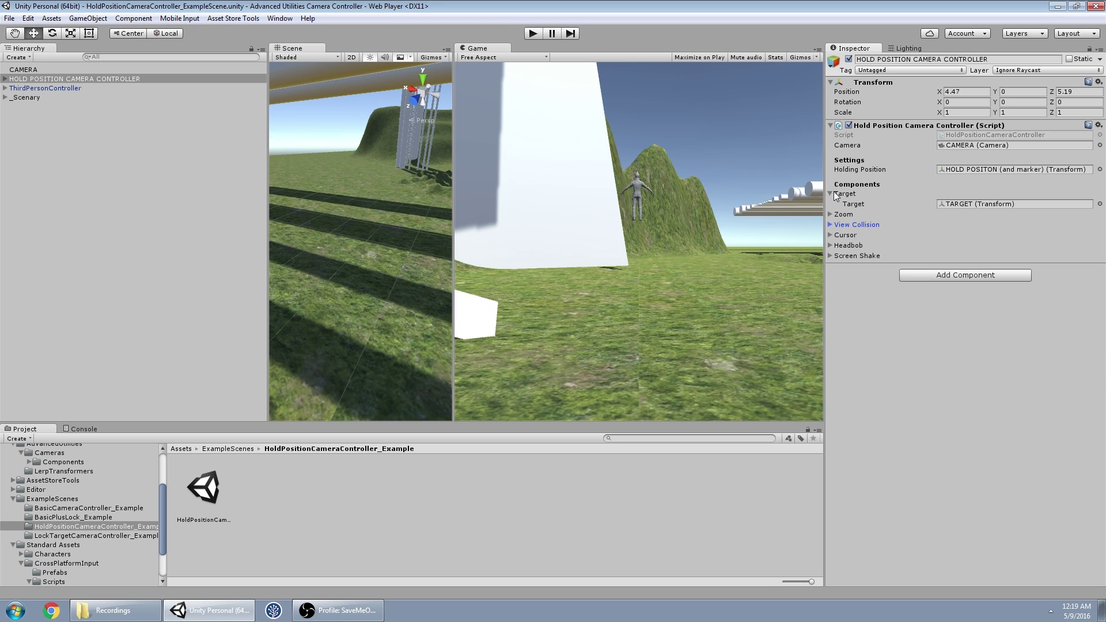
- Play the hold position scene and run the character behind the standing walls to test the camera's view collision
left_click(540, 34)
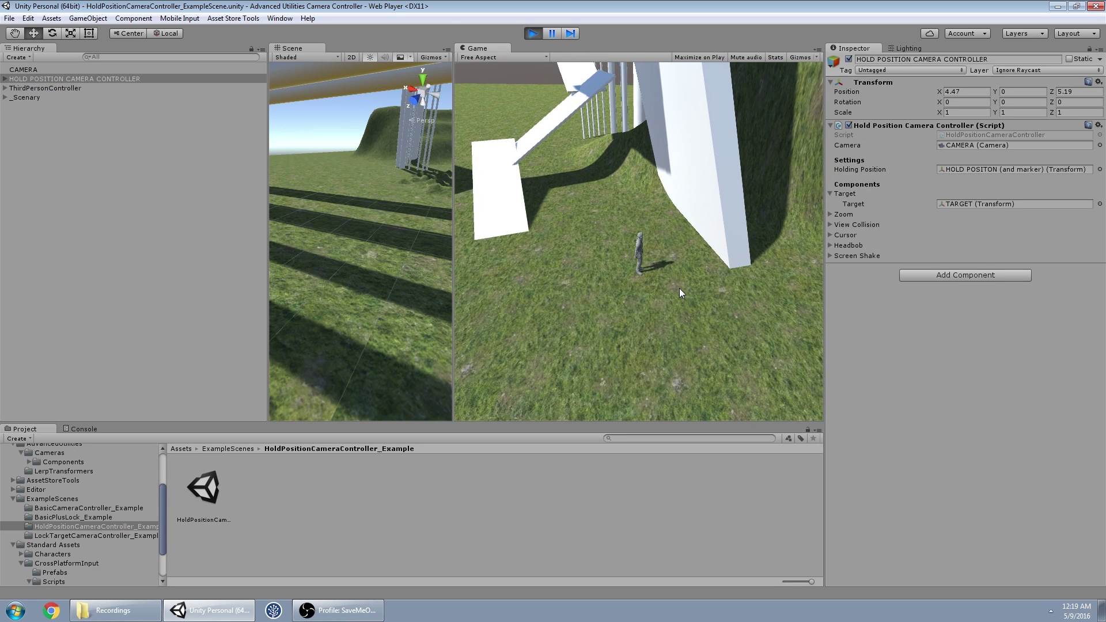
key("a")
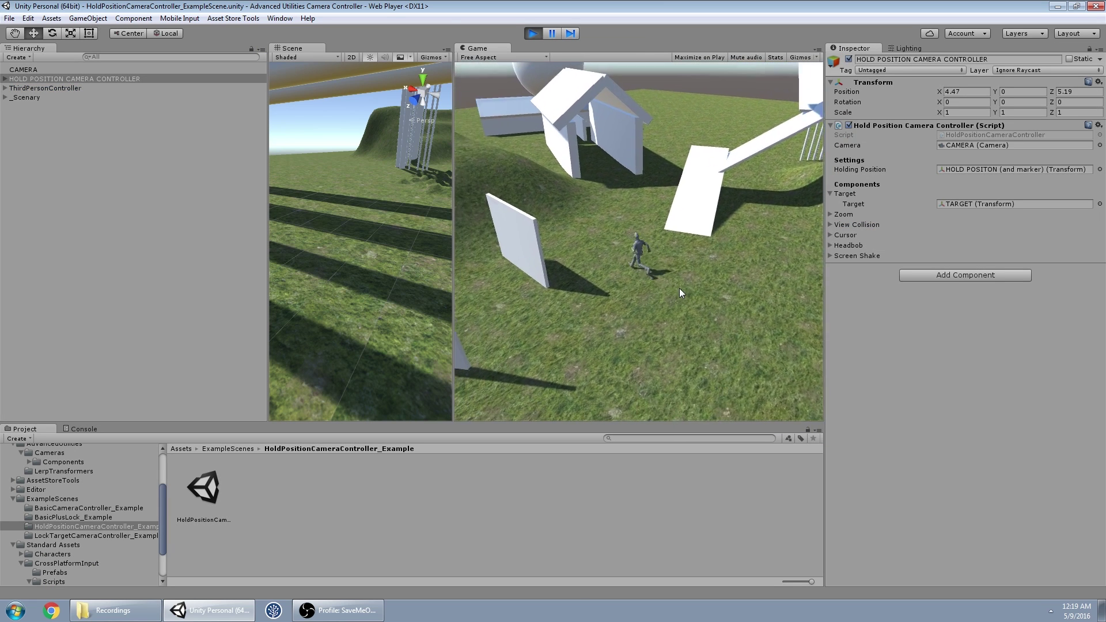
key("w")
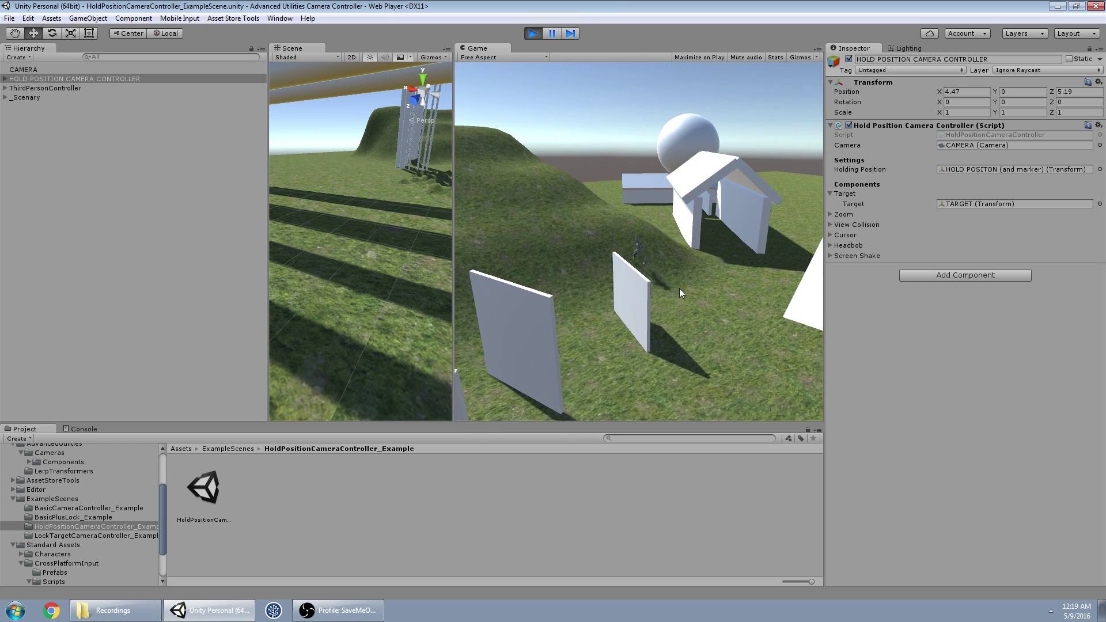
key("w")
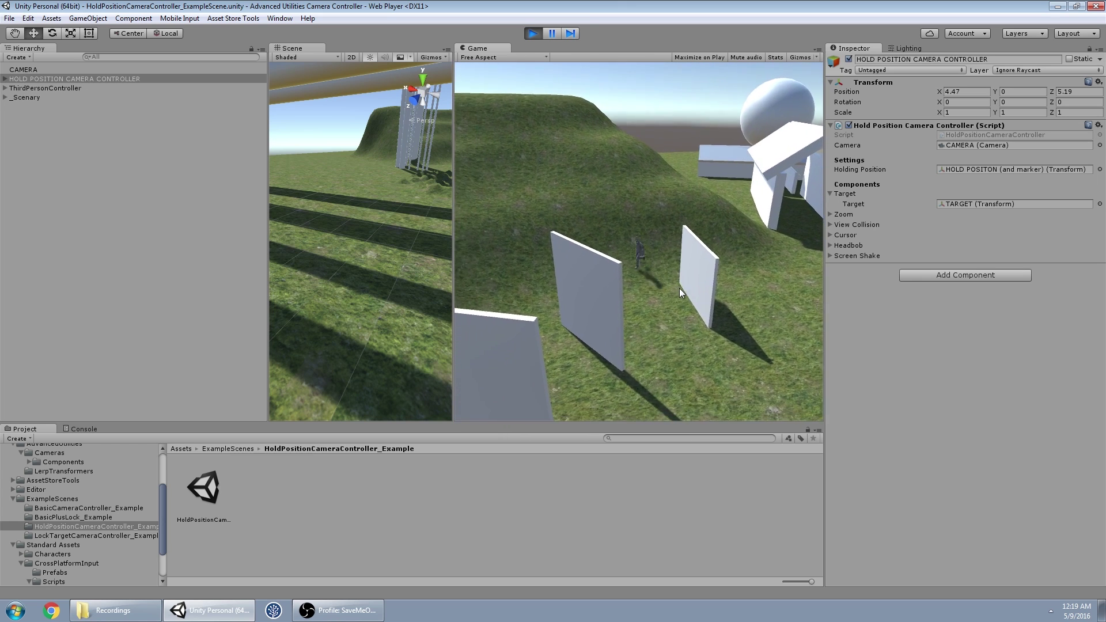
key("s")
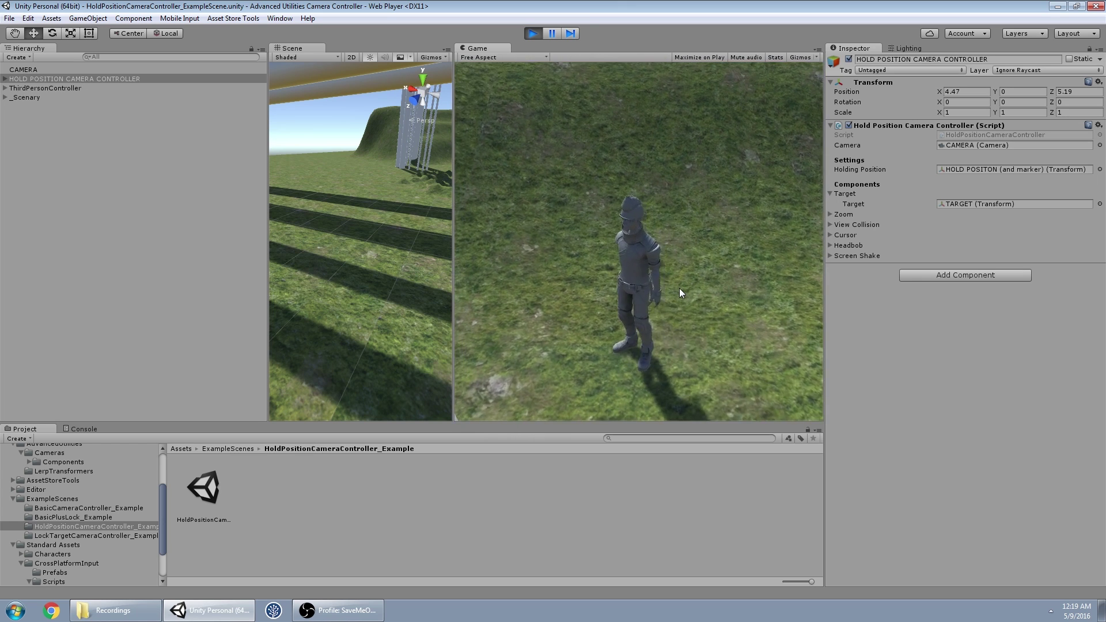
key("w")
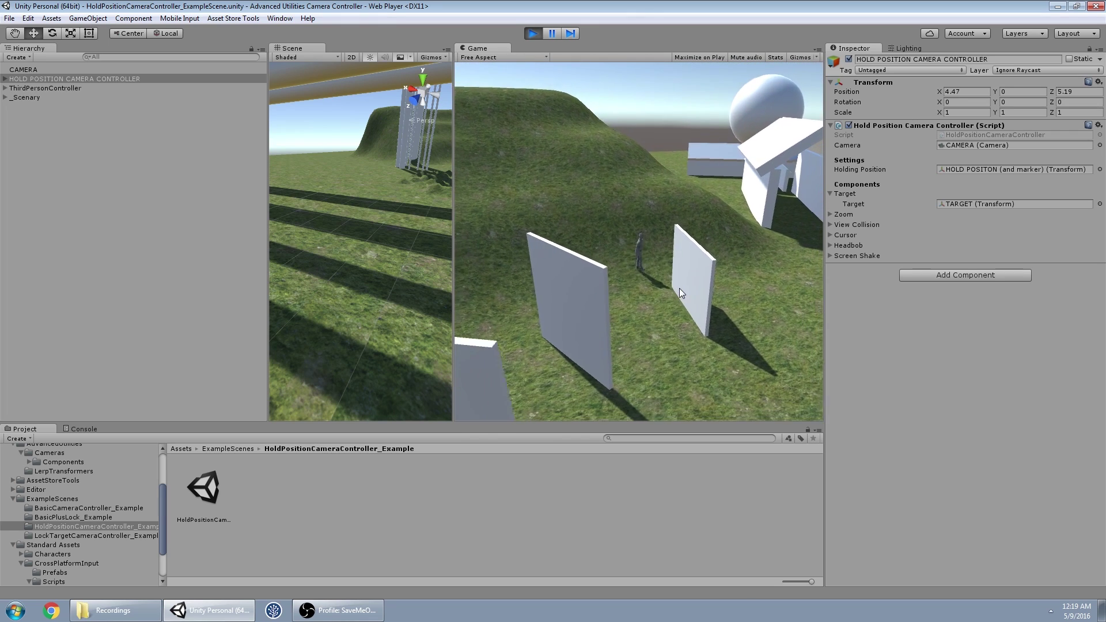
key("s")
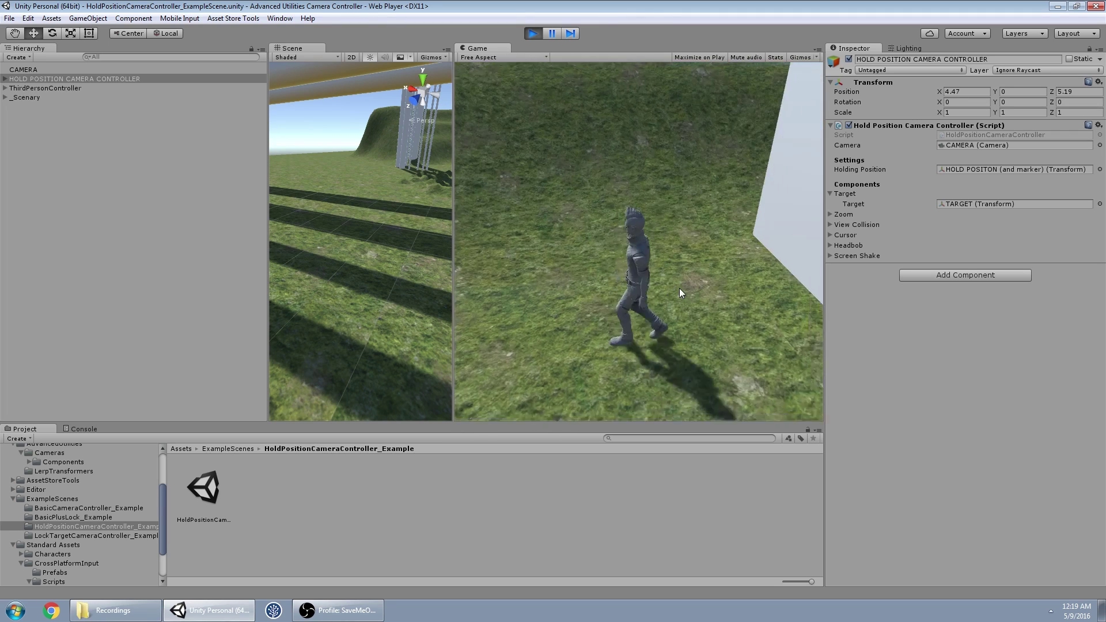
scroll(679, 288, "down", 5)
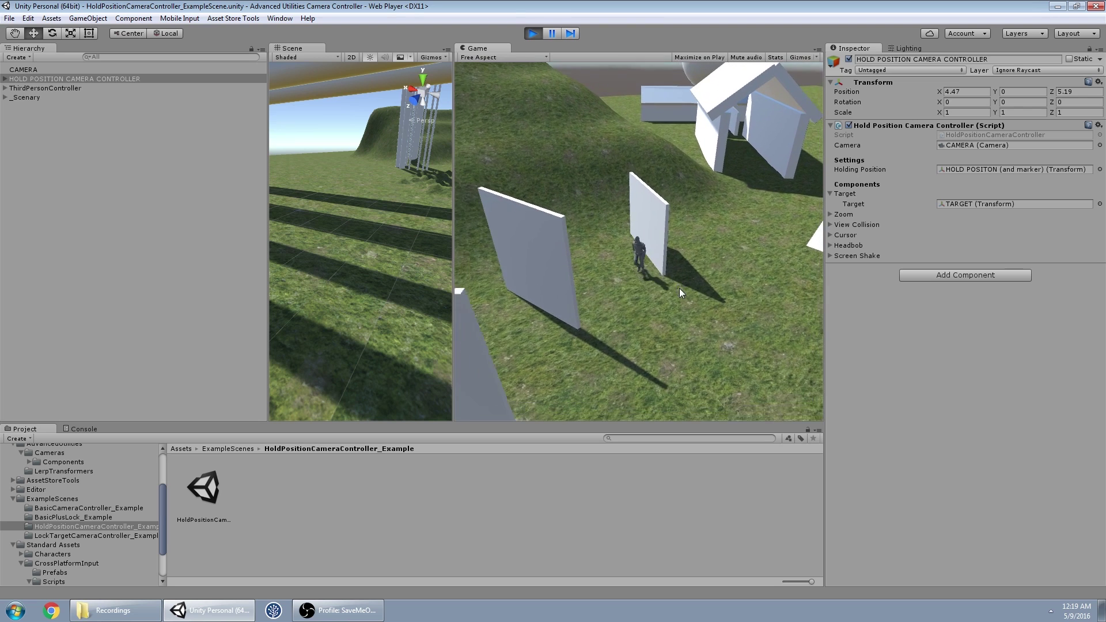
- Disable View Collision on the hold position controller and run the character behind and around the walls
left_click(864, 225)
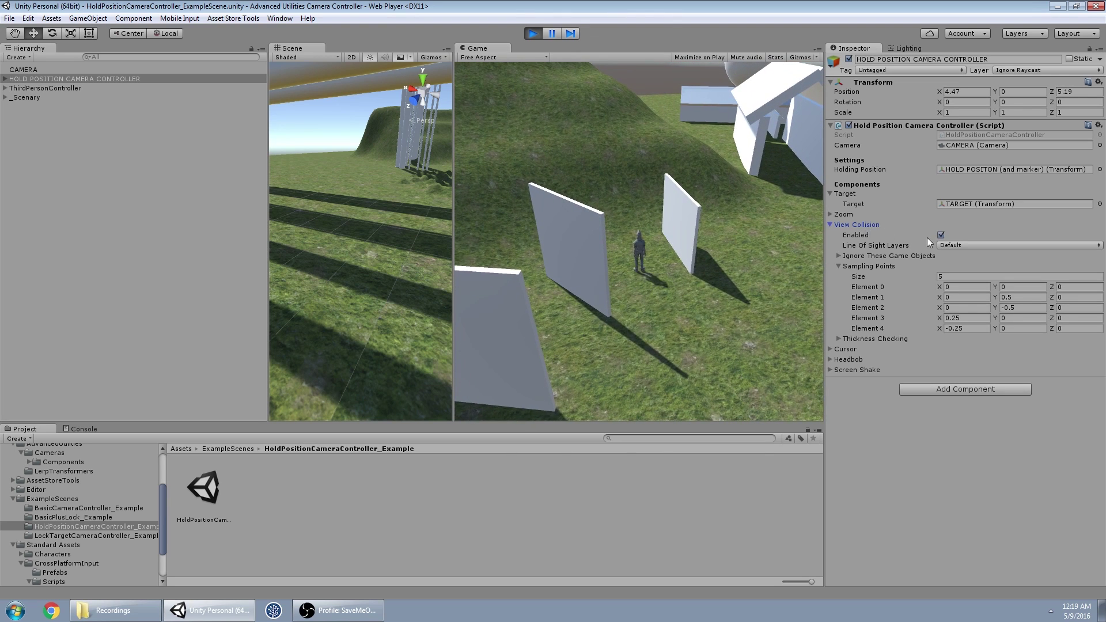
left_click(942, 235)
key("a")
key("w")
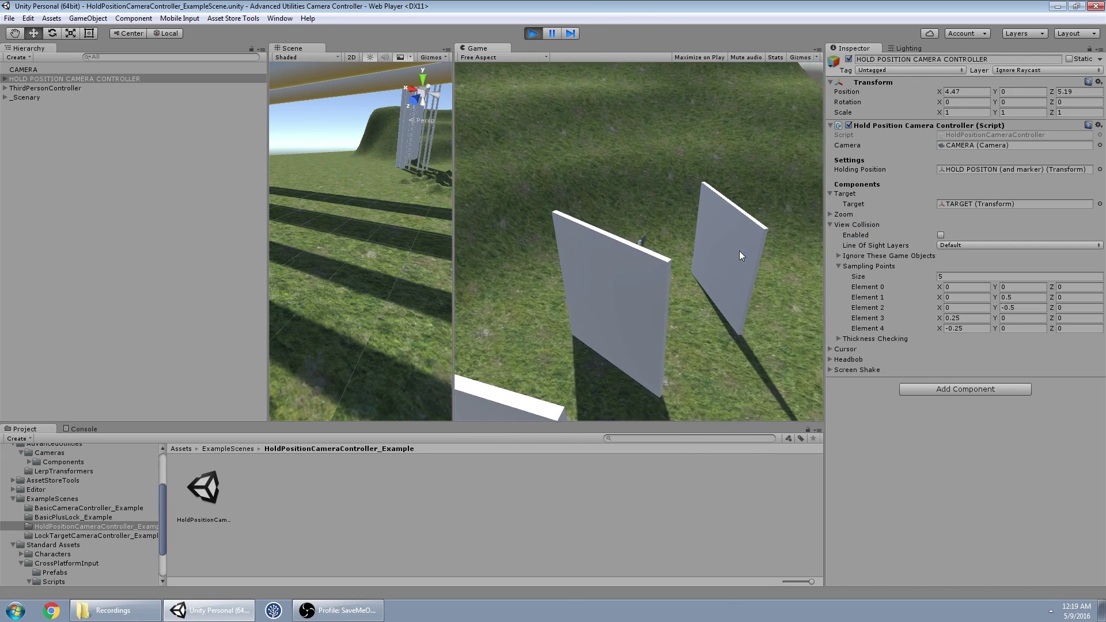
key("s")
key("d")
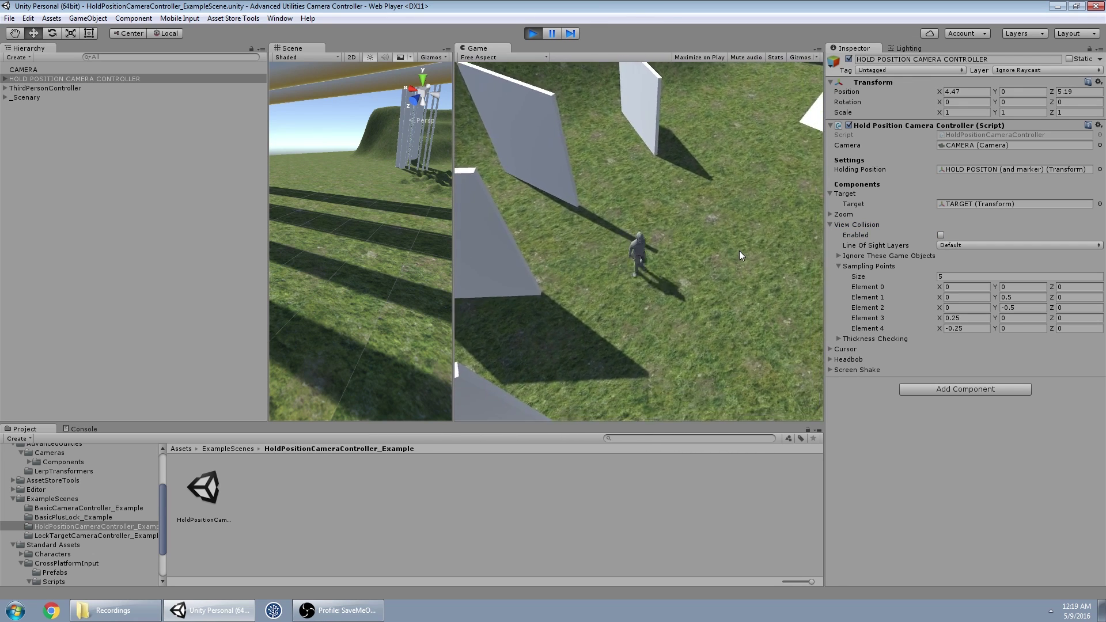
key("w")
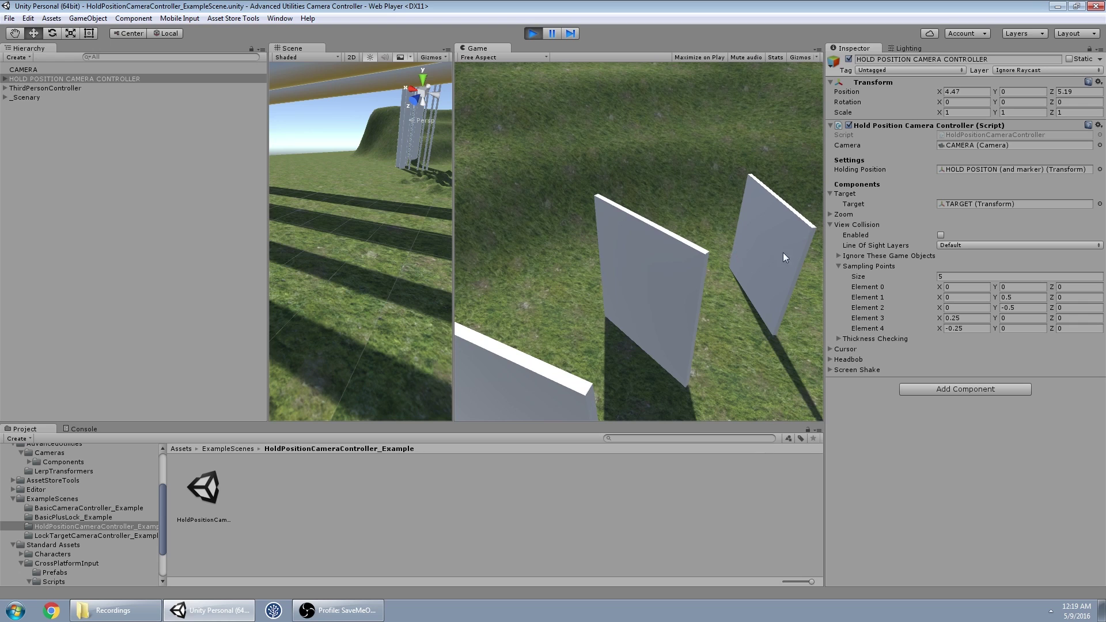
- Re-enable View Collision and move the character past the walls
left_click(941, 236)
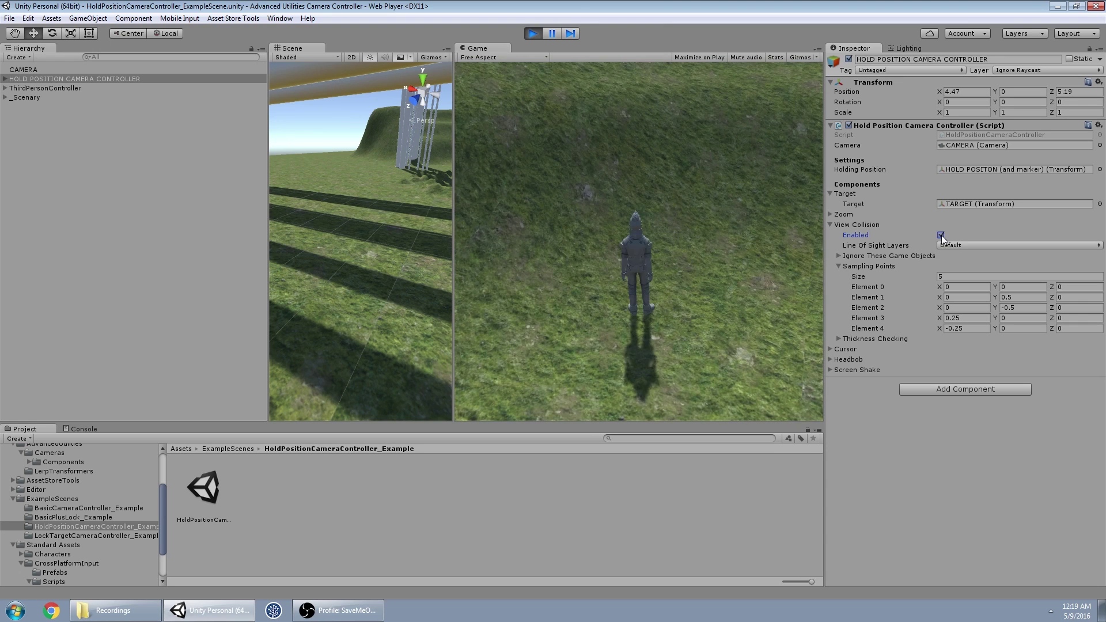
left_click(740, 227)
key("d")
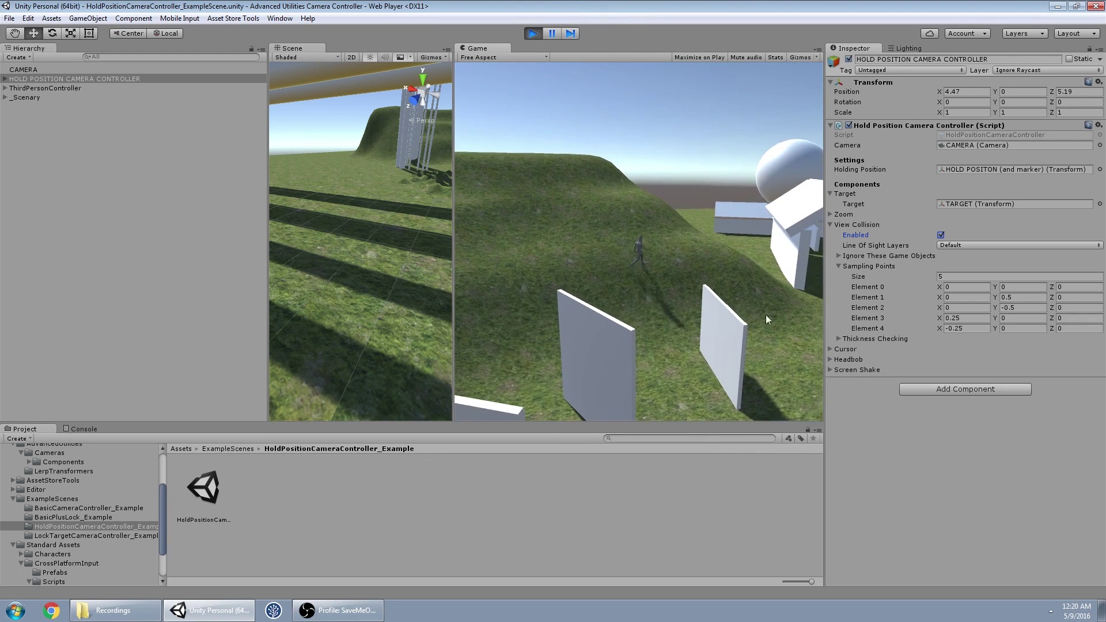
- Disable the controller's Cursor component and turn off the Forced option in its Headbob settings
left_click(841, 351)
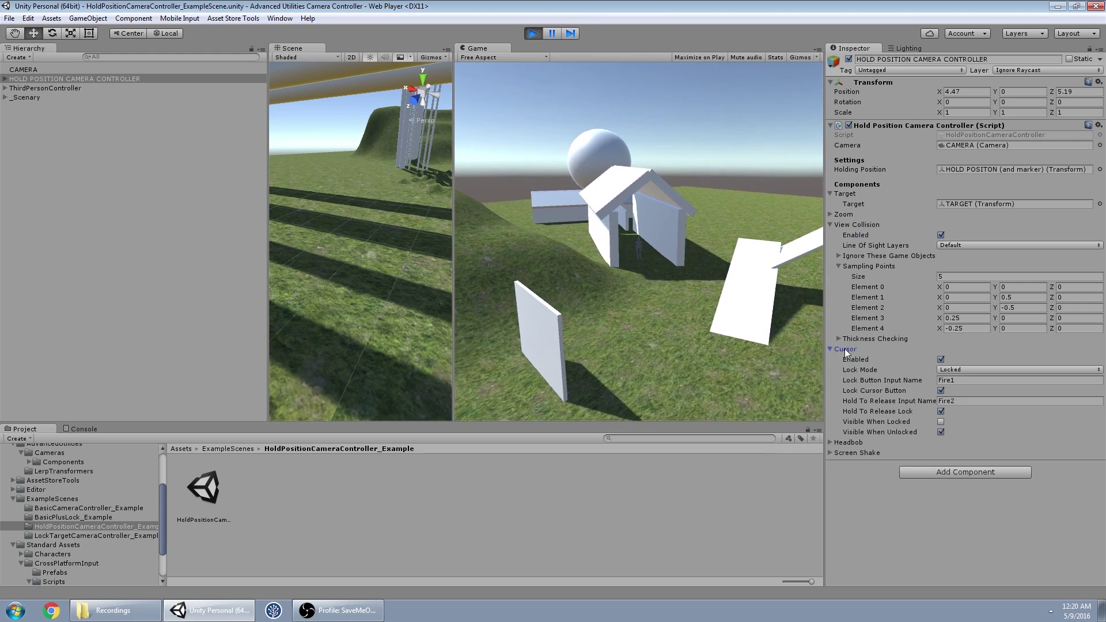
left_click(942, 359)
left_click(861, 350)
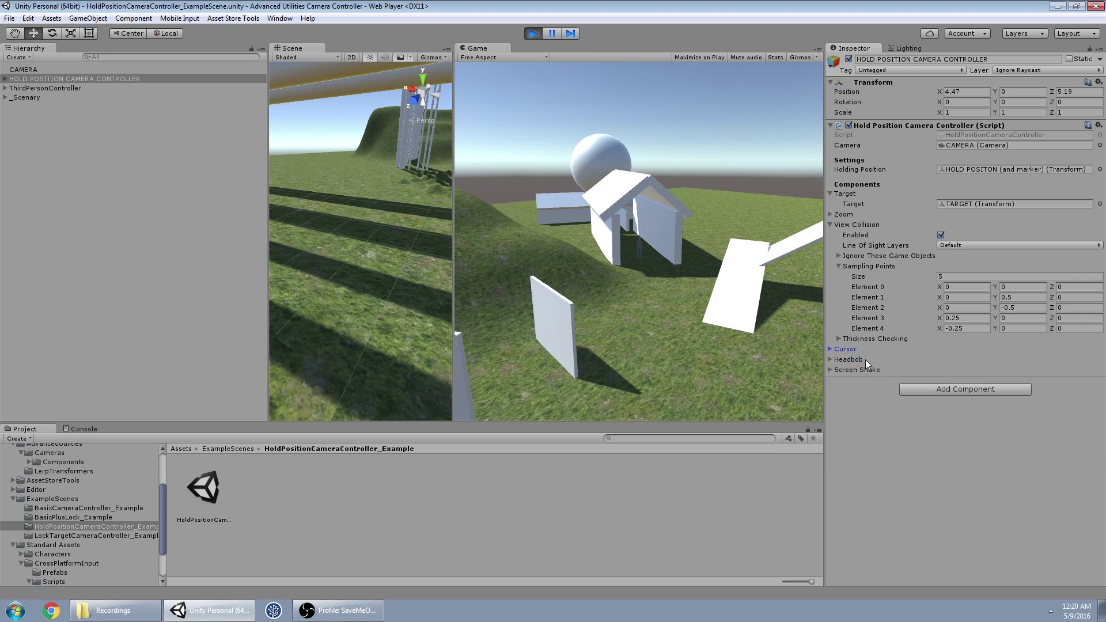
left_click(866, 360)
left_click(941, 381)
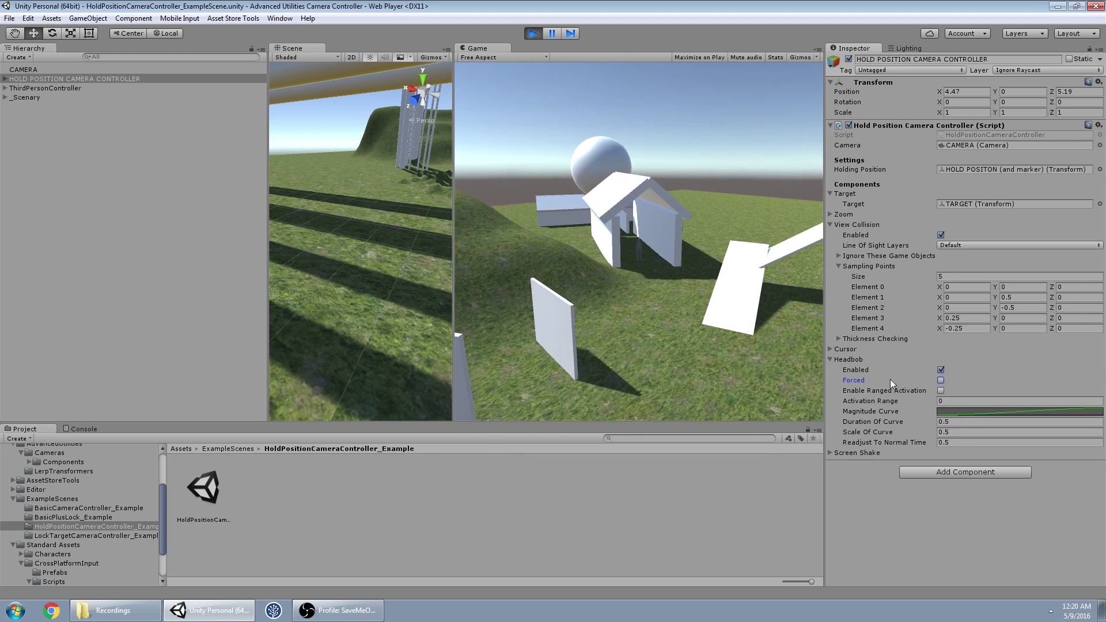
left_click(854, 358)
- Enable the controller's Screen Shake briefly and switch it off again
left_click(862, 369)
left_click(941, 380)
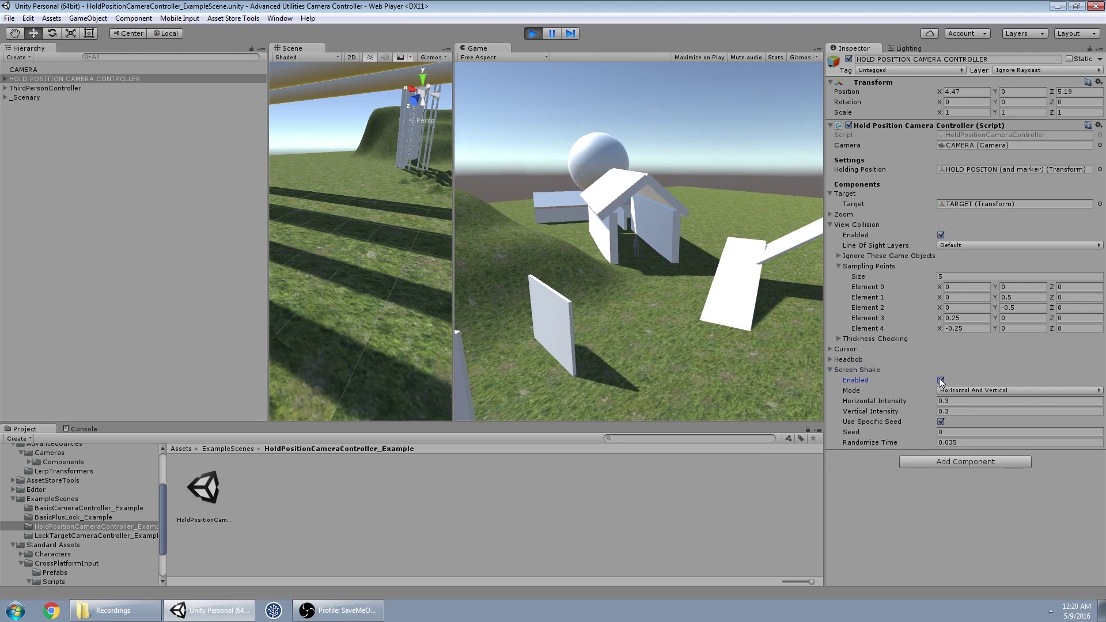
left_click(941, 380)
- Run the character through the house structures and back outside to check how the camera follows from its held position
left_click(690, 252)
key("w")
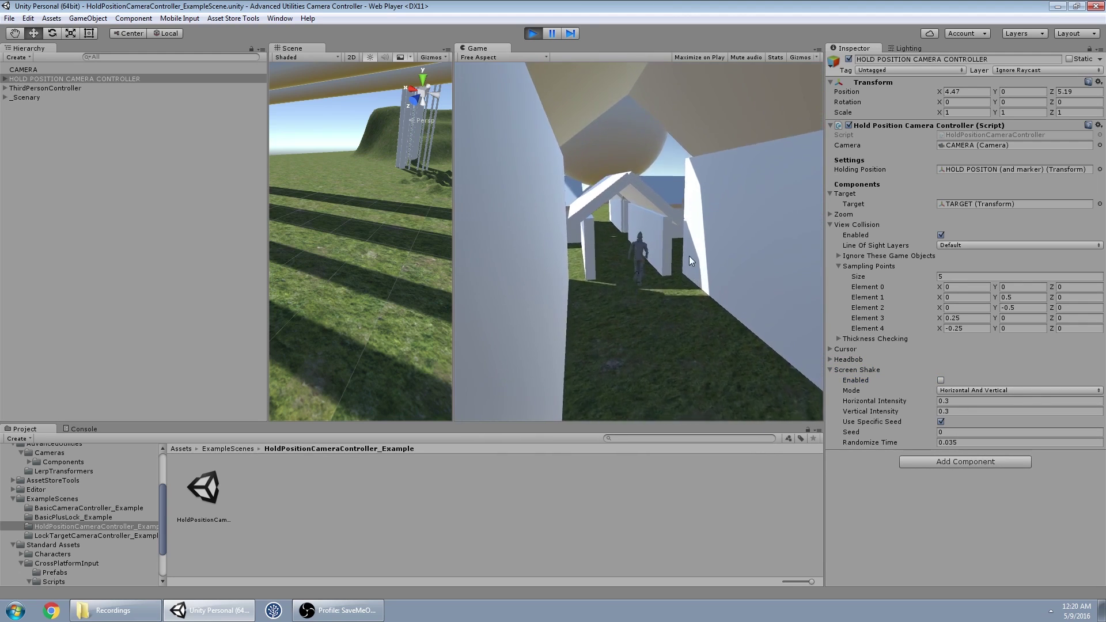
key("a")
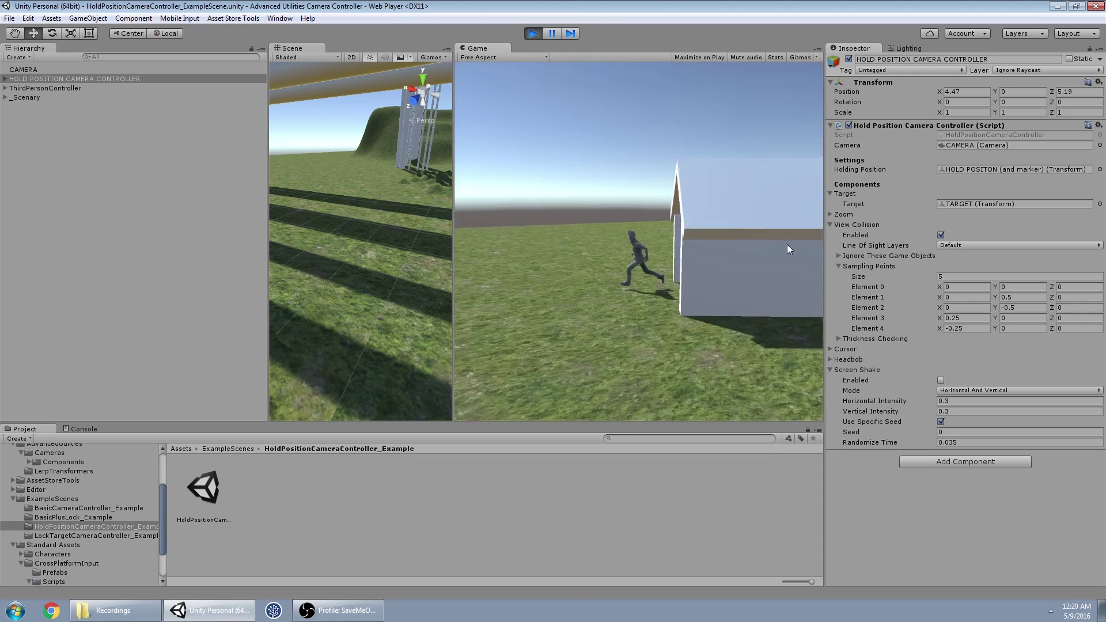
key("d")
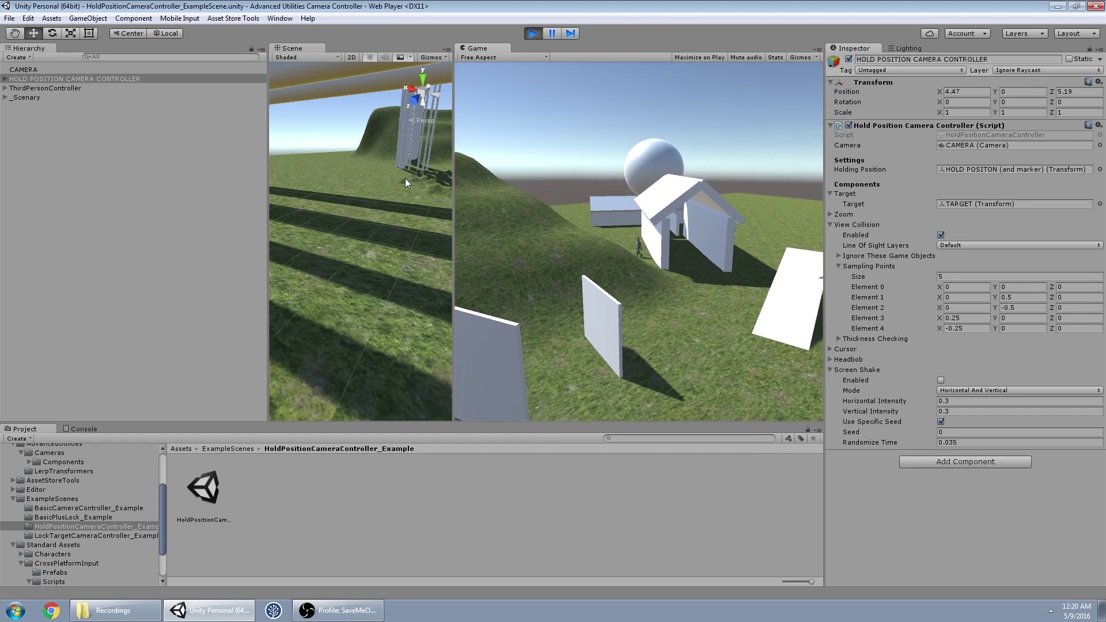
- Select the HOLD POSITON (and marker) object from the Holding Position reference and widen the Scene view around it
double_click(985, 171)
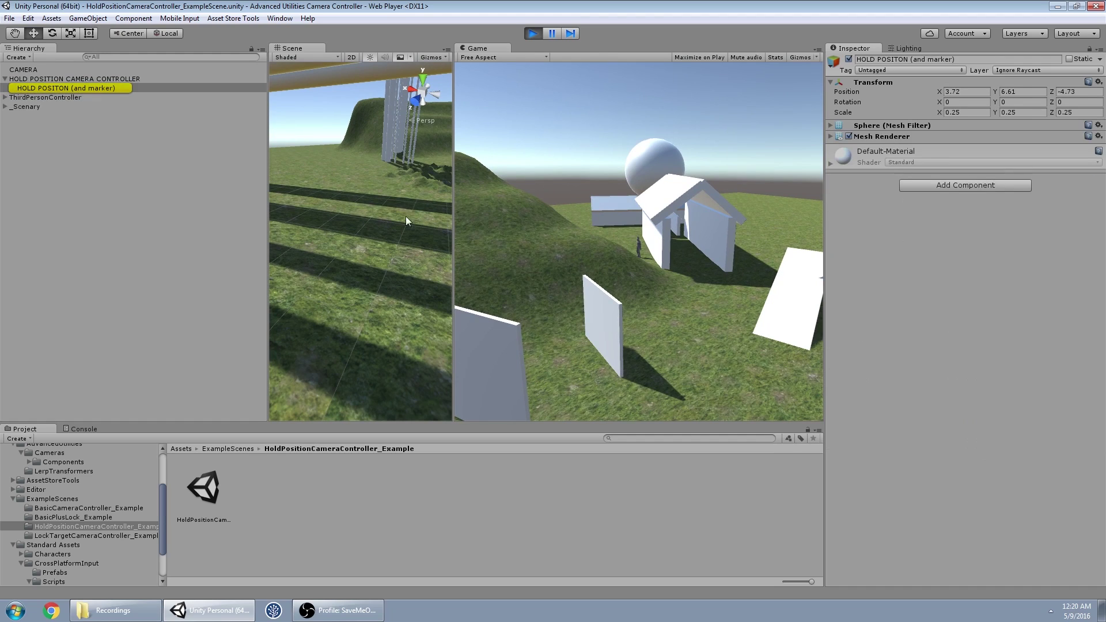
left_click_drag(454, 192, 692, 199)
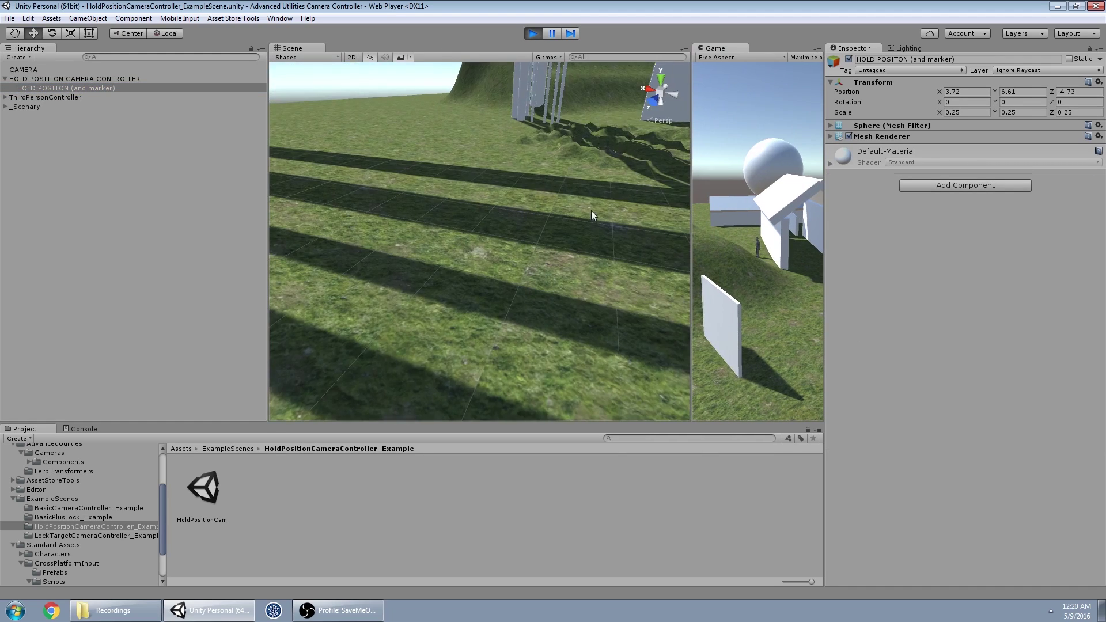
key("s")
right_click_drag(591, 210, 442, 220)
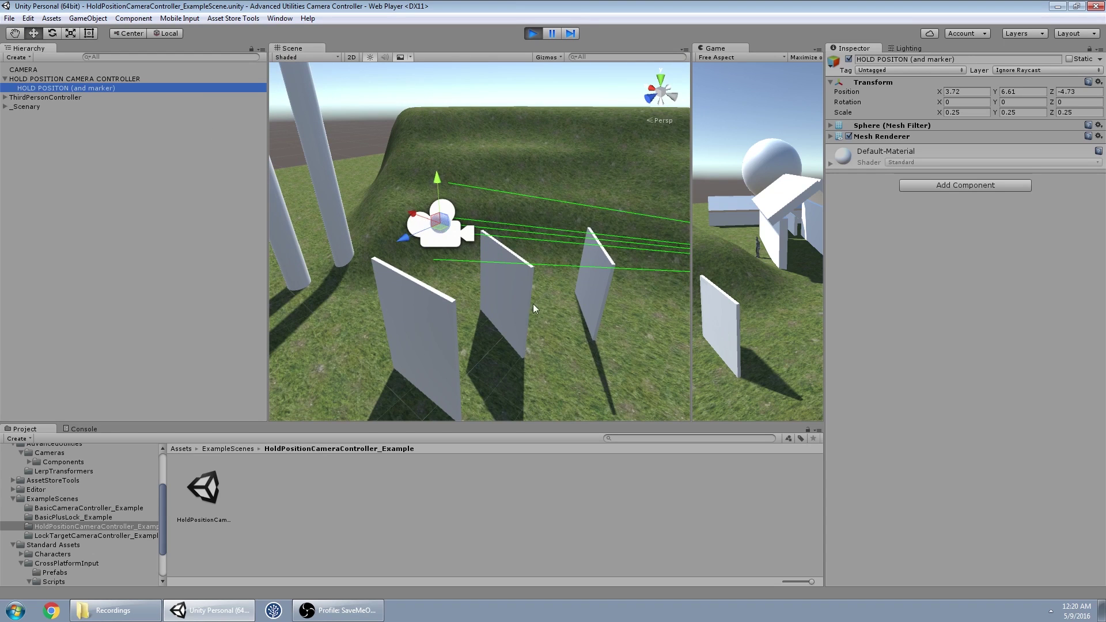
left_click_drag(533, 305, 777, 331, "alt")
left_click(782, 288)
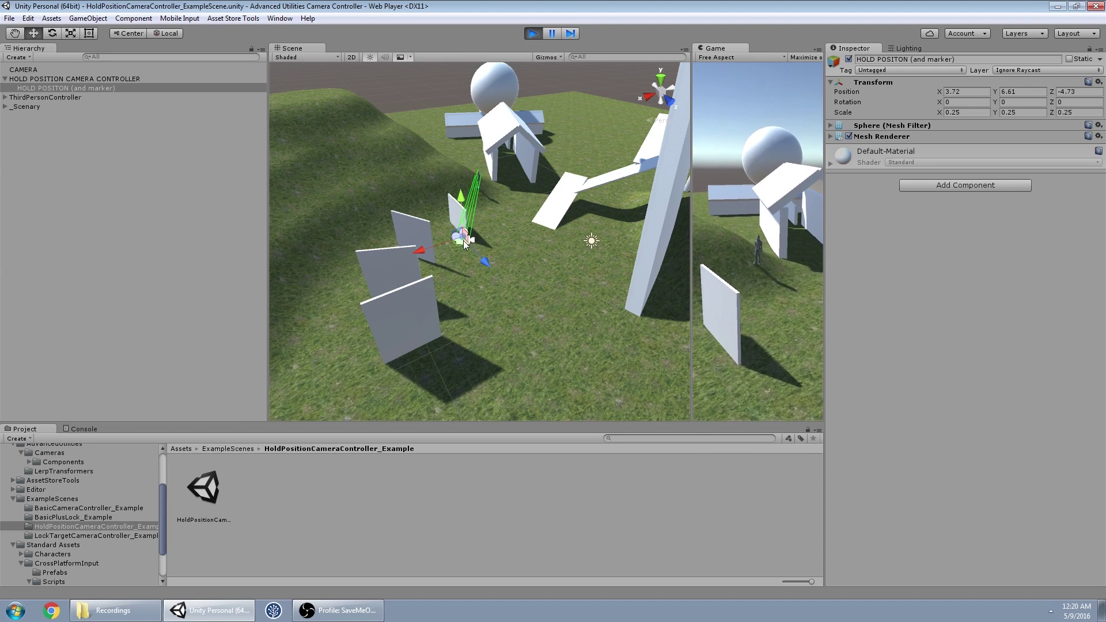
- Move the hold position marker across the grass, up onto the hill at about X 5.92, Y 8.46, Z -14.02, and back down
mouse_move(462, 241)
left_mouse_down()
mouse_move(435, 237)
mouse_move(347, 175)
mouse_move(344, 82)
mouse_move(326, 125)
mouse_move(445, 288)
mouse_move(584, 296)
mouse_move(665, 182)
mouse_move(679, 184)
mouse_move(651, 101)
mouse_move(621, 98)
mouse_move(631, 120)
mouse_move(617, 219)
mouse_move(479, 284)
mouse_move(414, 274)
mouse_move(513, 268)
left_mouse_up()
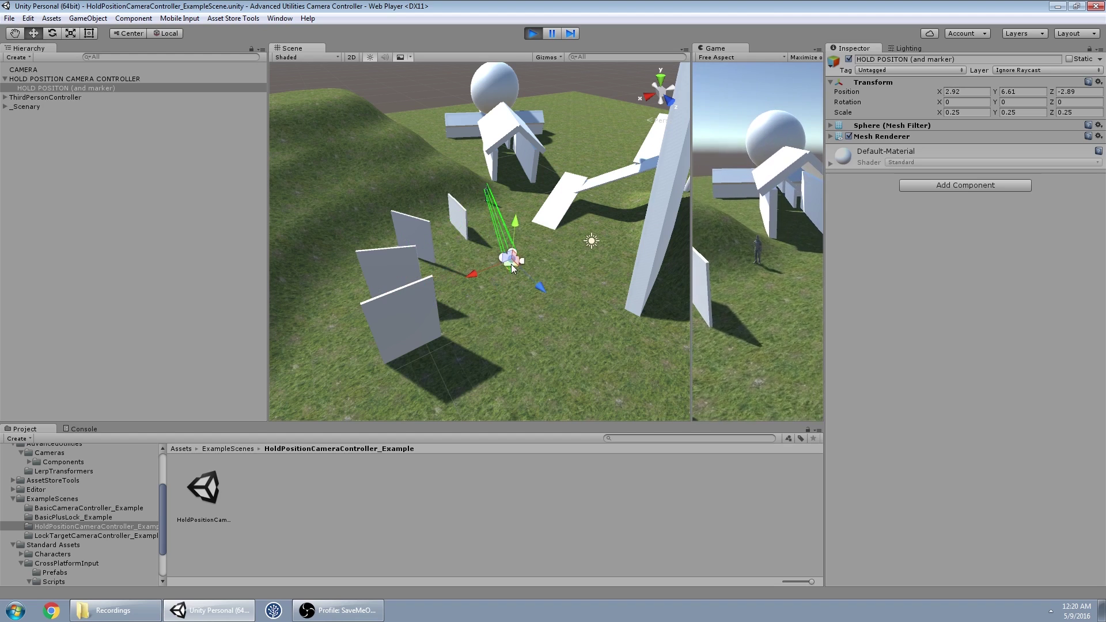
mouse_move(513, 229)
left_mouse_down()
mouse_move(514, 183)
mouse_move(521, 257)
mouse_move(424, 227)
mouse_move(368, 185)
mouse_move(339, 129)
left_mouse_up()
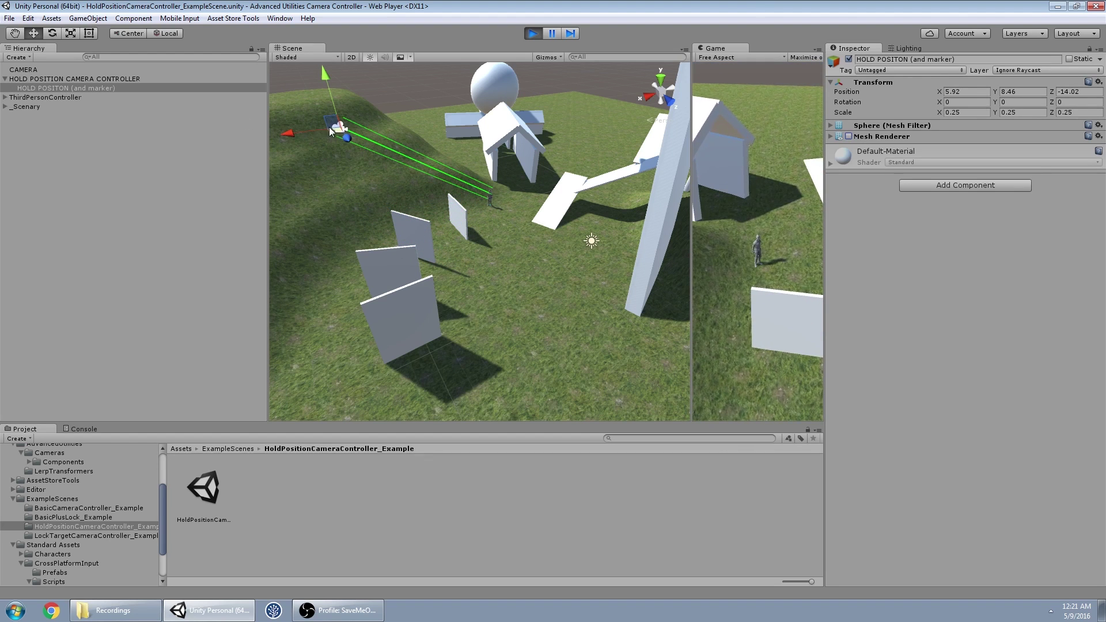
mouse_move(333, 138)
left_mouse_down()
mouse_move(325, 176)
mouse_move(429, 202)
mouse_move(501, 256)
left_mouse_up()
mouse_move(576, 248)
left_mouse_down()
mouse_move(619, 195)
mouse_move(631, 144)
mouse_move(625, 106)
mouse_move(580, 78)
mouse_move(508, 98)
mouse_move(410, 89)
mouse_move(311, 104)
mouse_move(335, 250)
mouse_move(556, 309)
left_mouse_up()
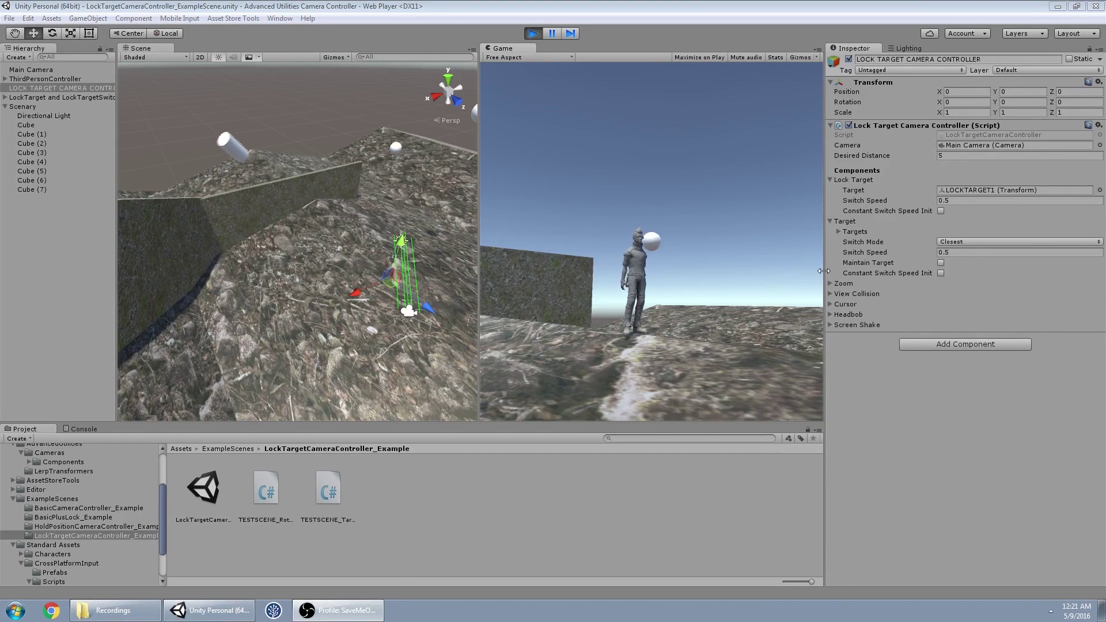
- Narrow the Inspector in the running LockTargetCameraController example scene and run the character around the locked sphere
left_click_drag(824, 271, 859, 272)
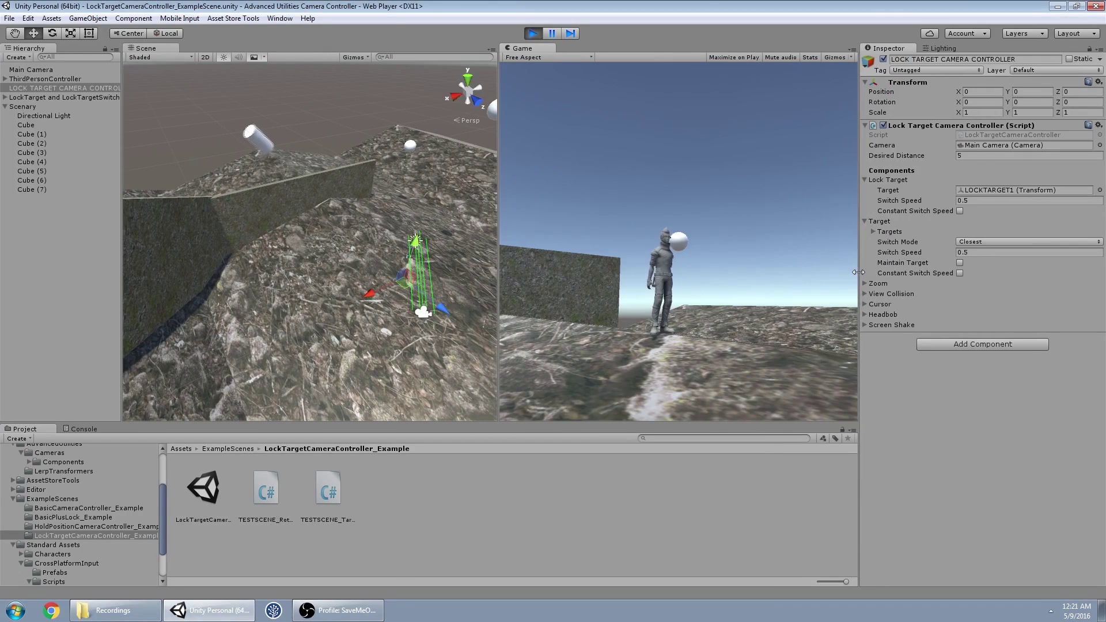
key("d")
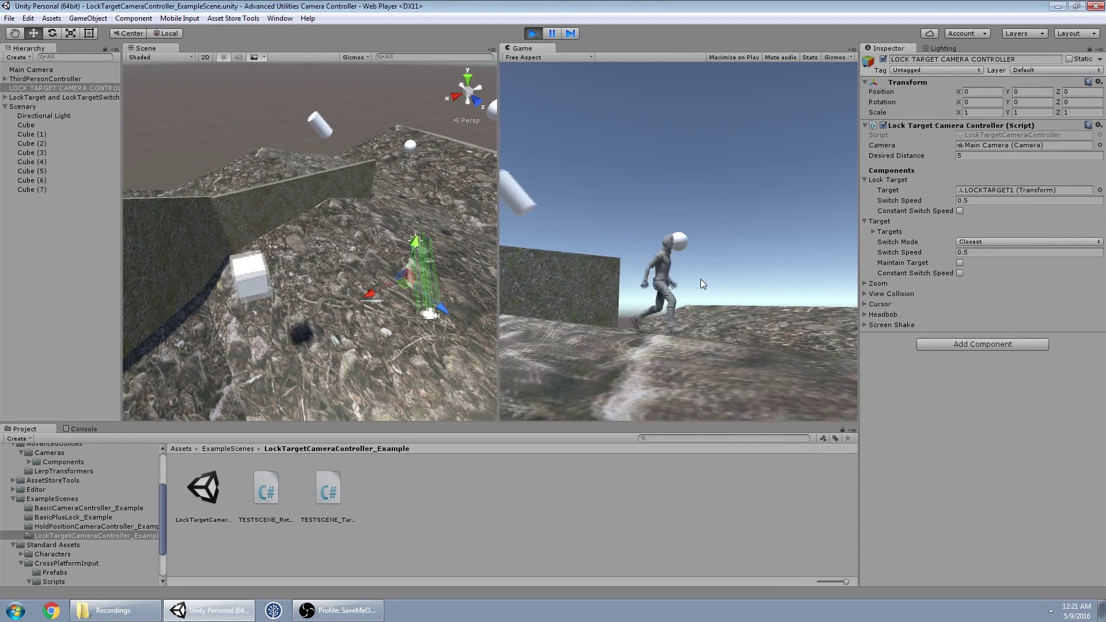
key("d")
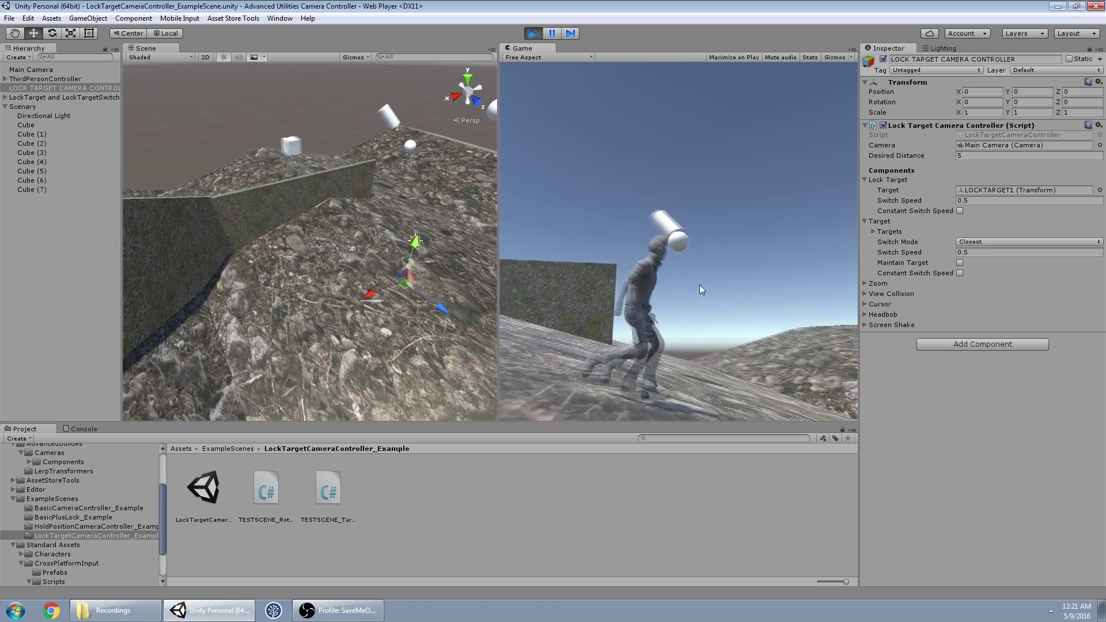
key("s")
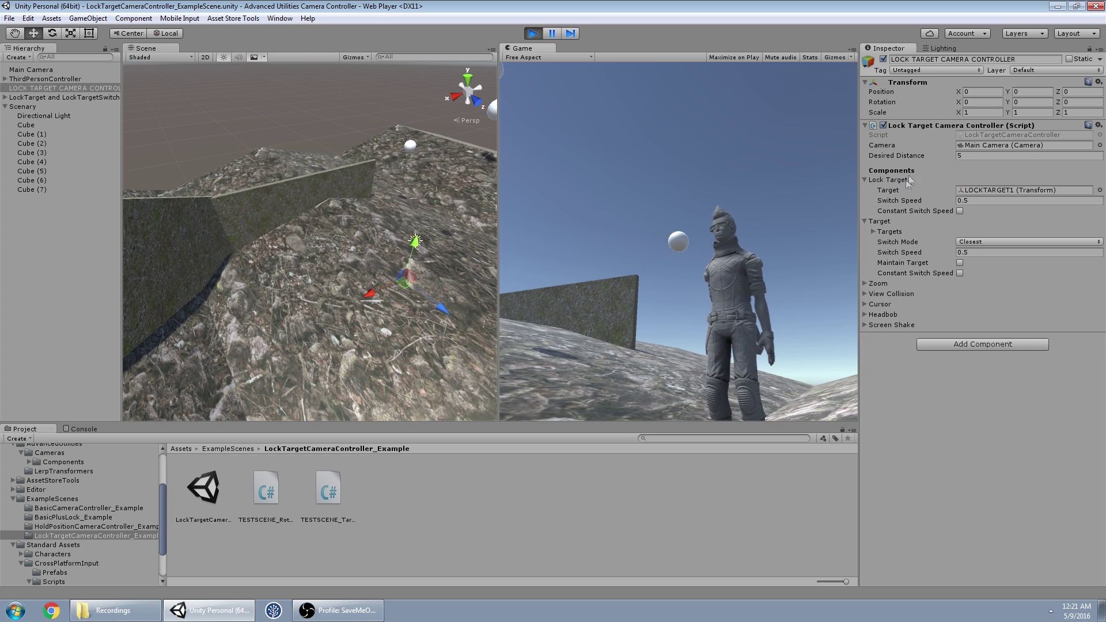
- Locate the lock target reference and the first Targets element in the hierarchy, and select TARGET1 to view it in the scene
left_click(990, 191)
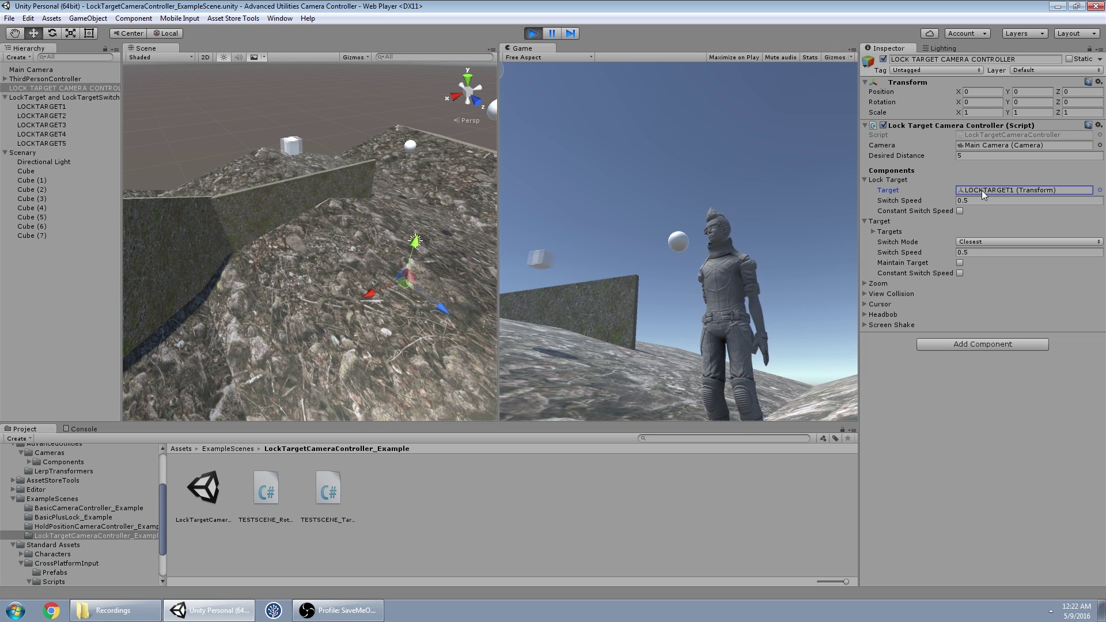
left_click(933, 233)
left_click(983, 251)
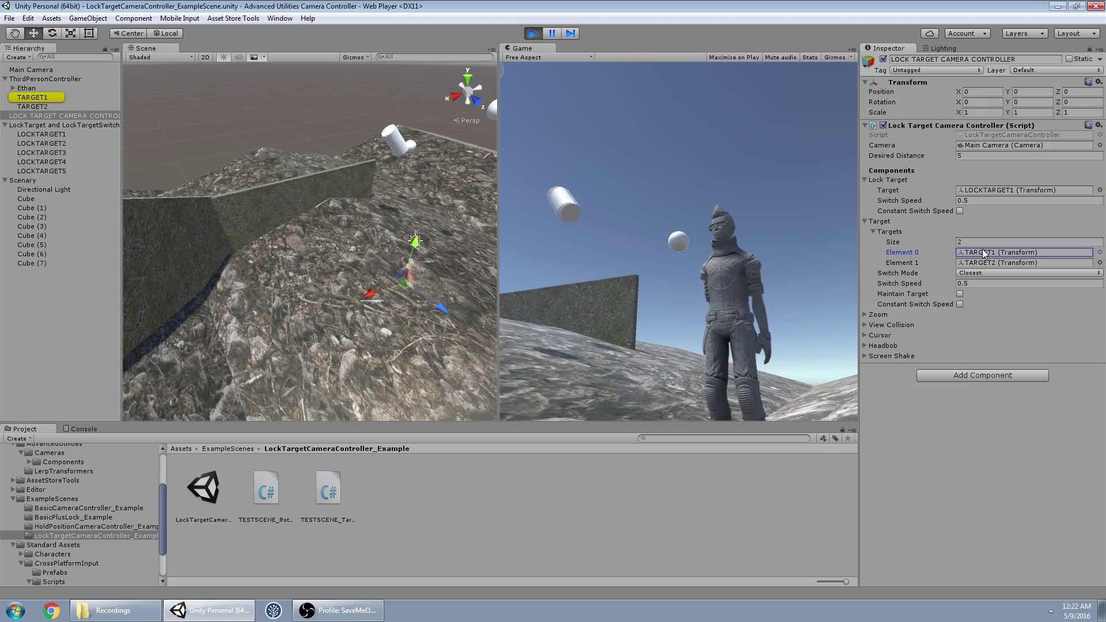
left_click(37, 102)
right_click_drag(267, 248, 791, 232)
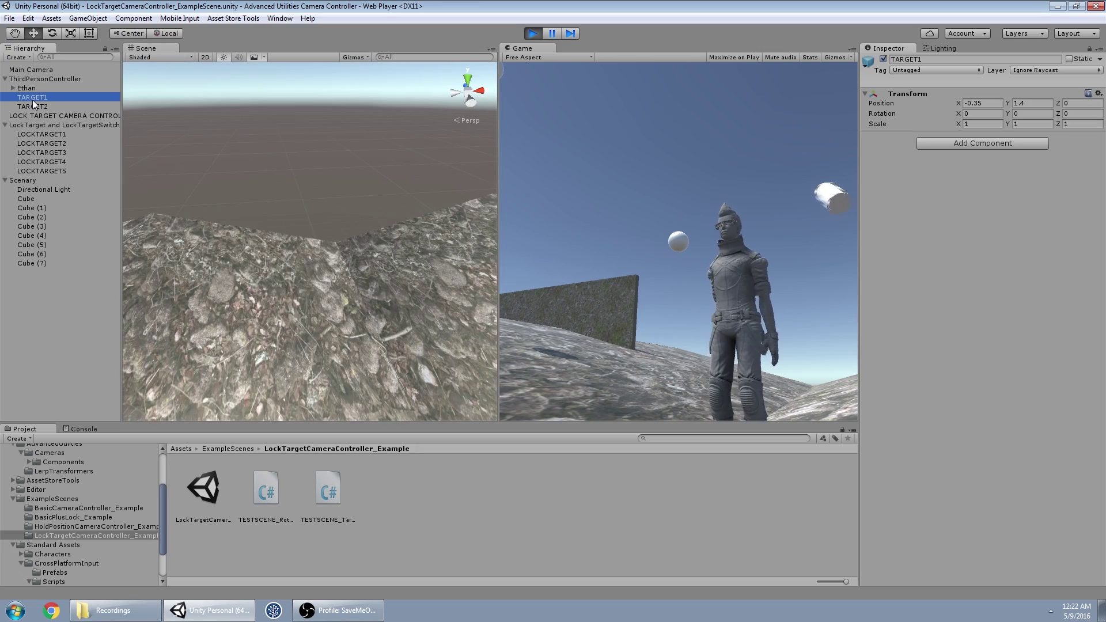
- Frame the ThirdPersonController in the Scene view and choose Closest as the target Switch Mode on LOCK TARGET CAMERA CONTROLLER
double_click(32, 99)
right_click_drag(345, 245, 588, 256)
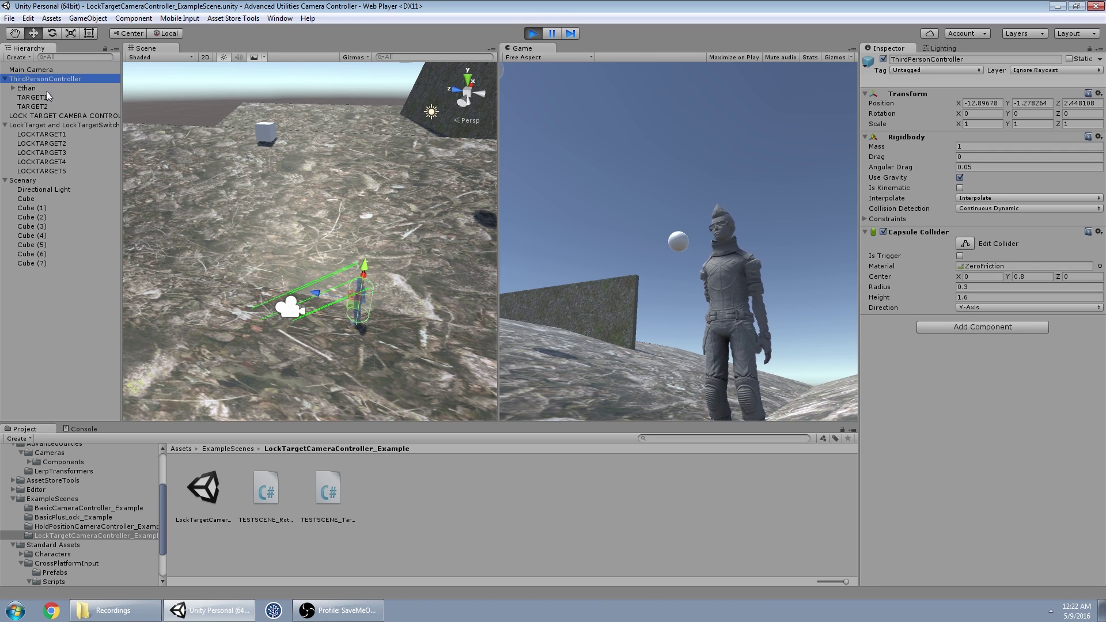
left_click(42, 117)
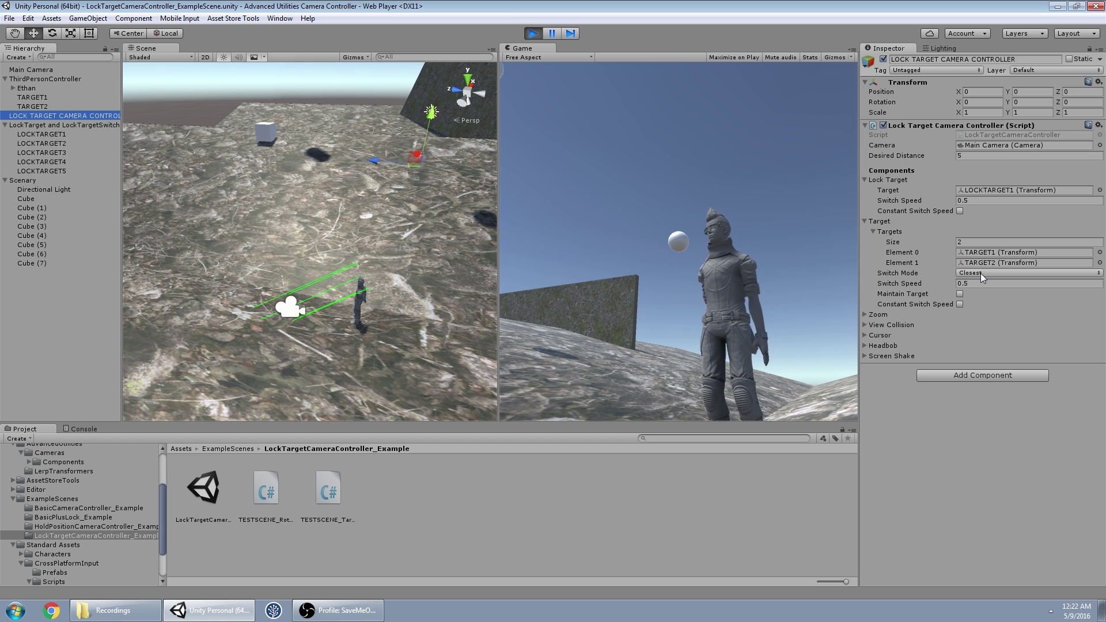
left_click(980, 274)
left_click(981, 284)
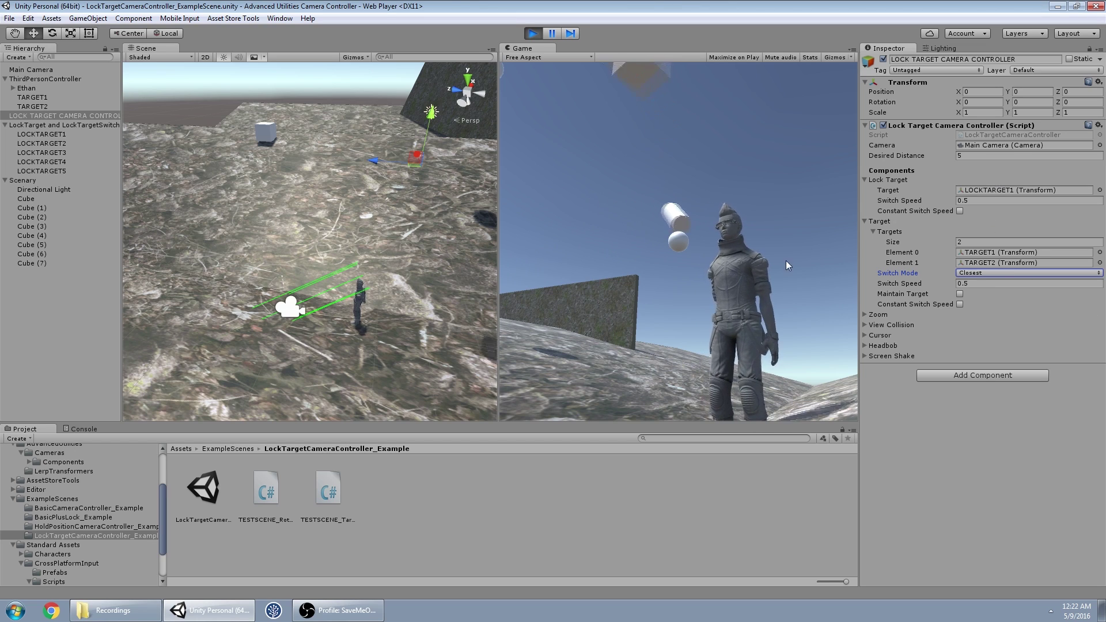
- Run the character back and forth around the locked sphere to test the Closest target switching
left_click(724, 256)
key("a")
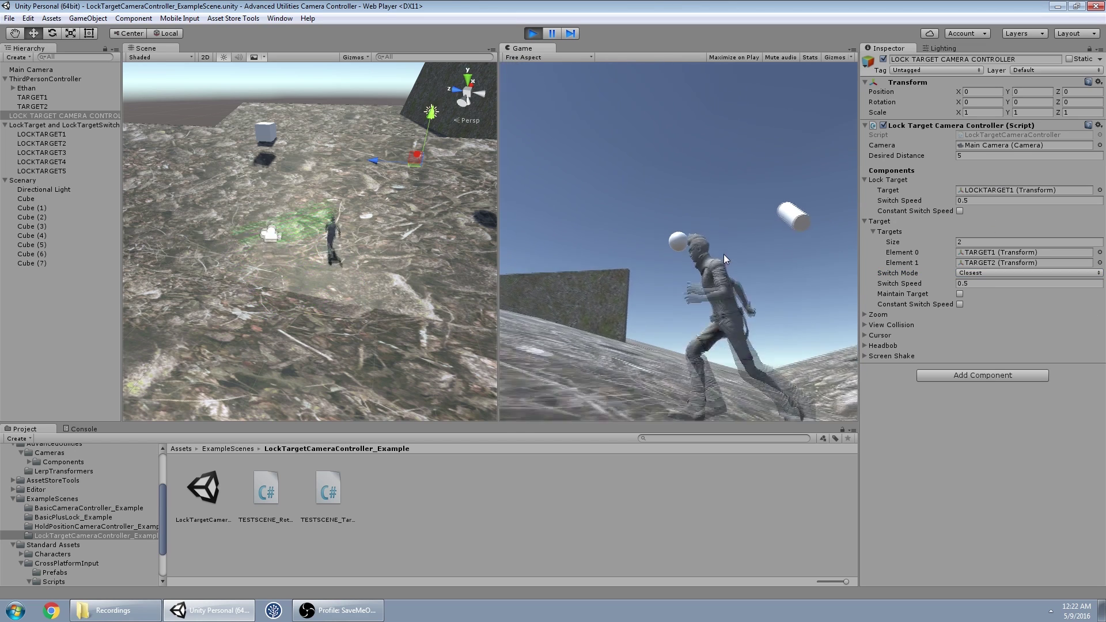
key("d")
key("d")
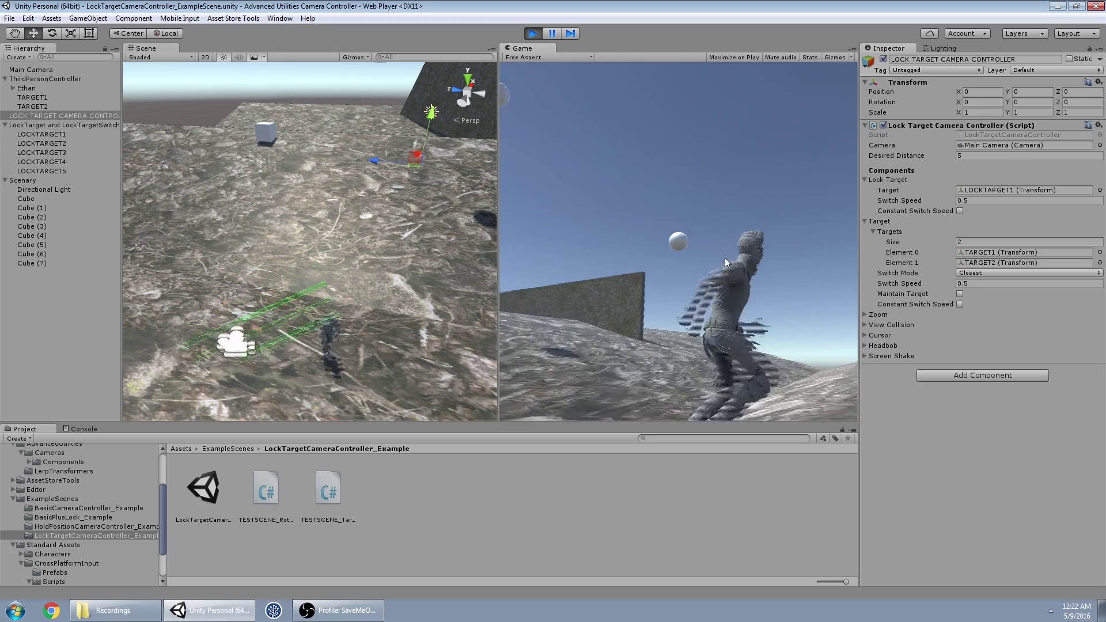
key("a")
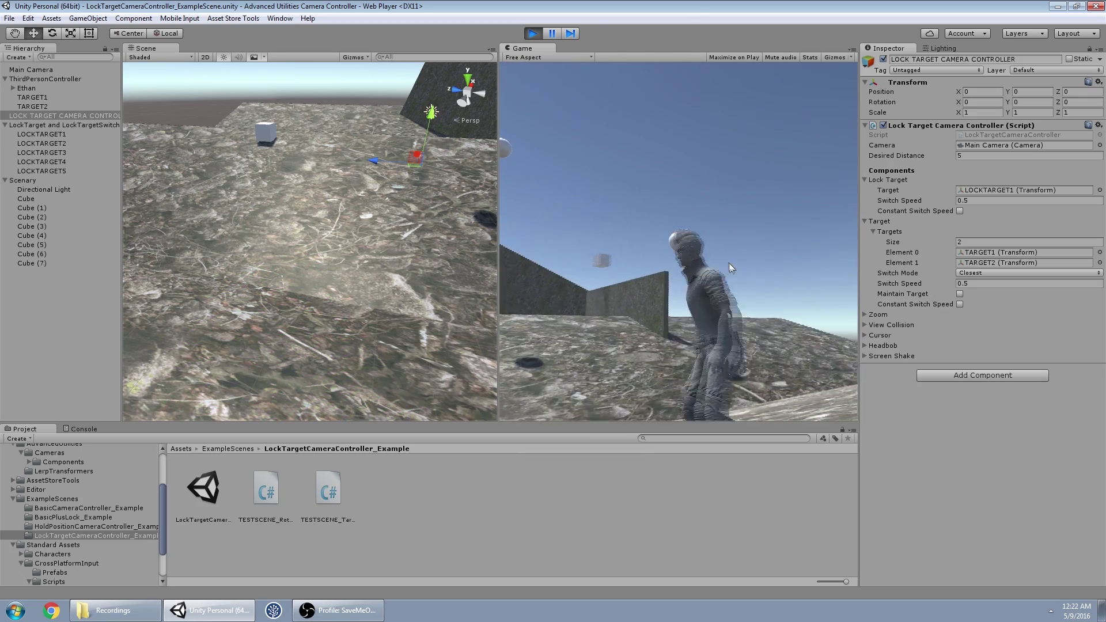
key("a")
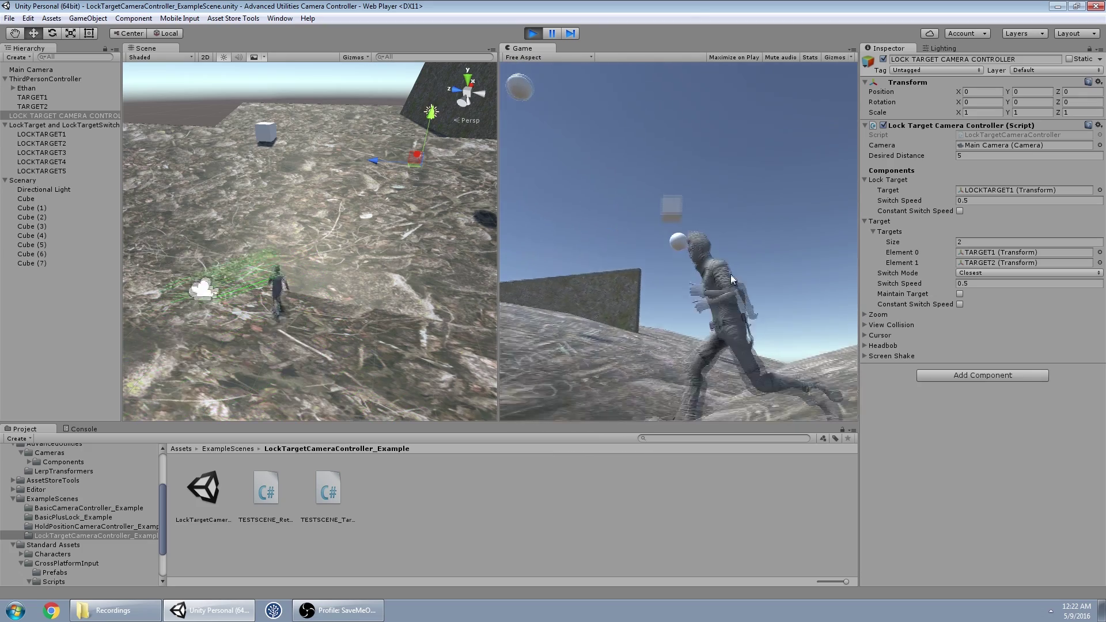
key("a")
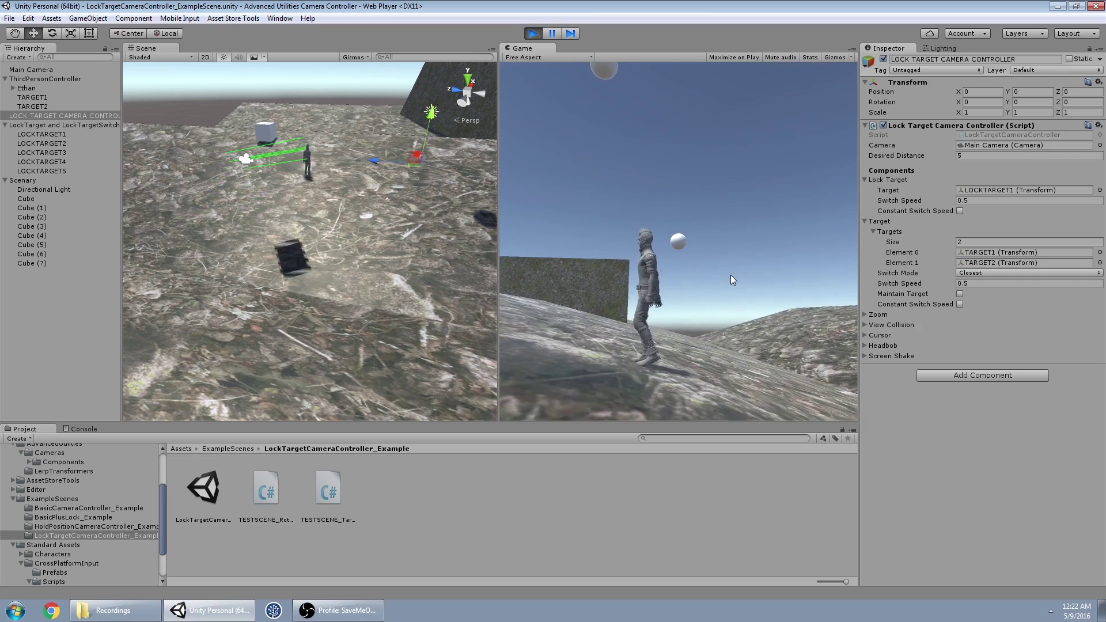
key("d")
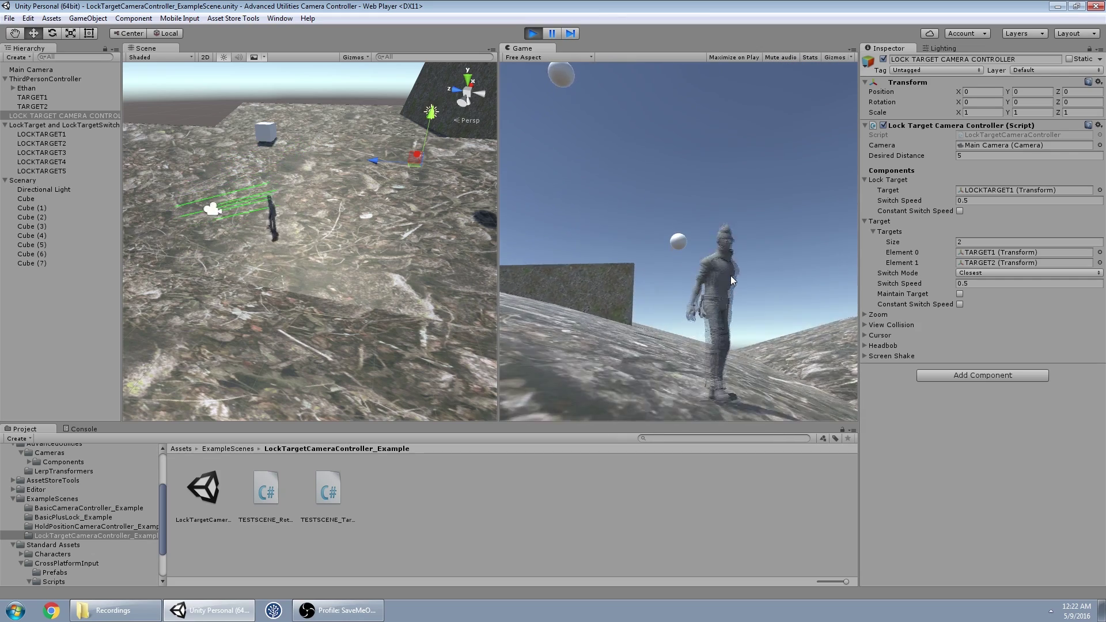
key("a")
- Examine TARGET2 and TARGET1 beside the character's shoulders in a close Scene view and turn the character around
left_click(37, 107)
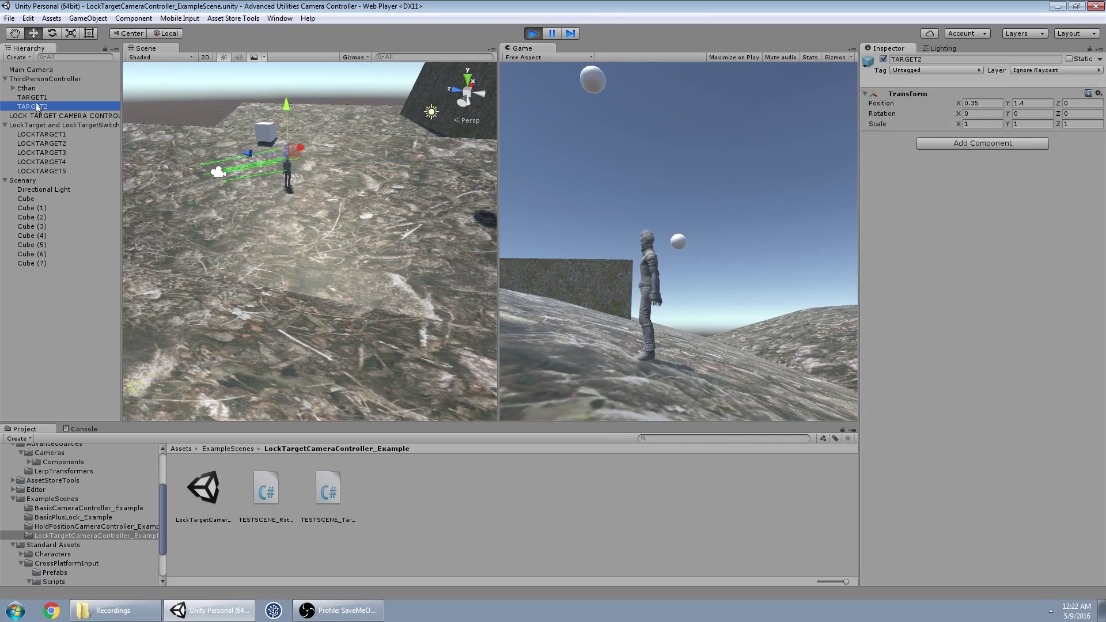
left_click(35, 115)
left_click(37, 108)
right_click_drag(397, 222, 600, 239)
key("s")
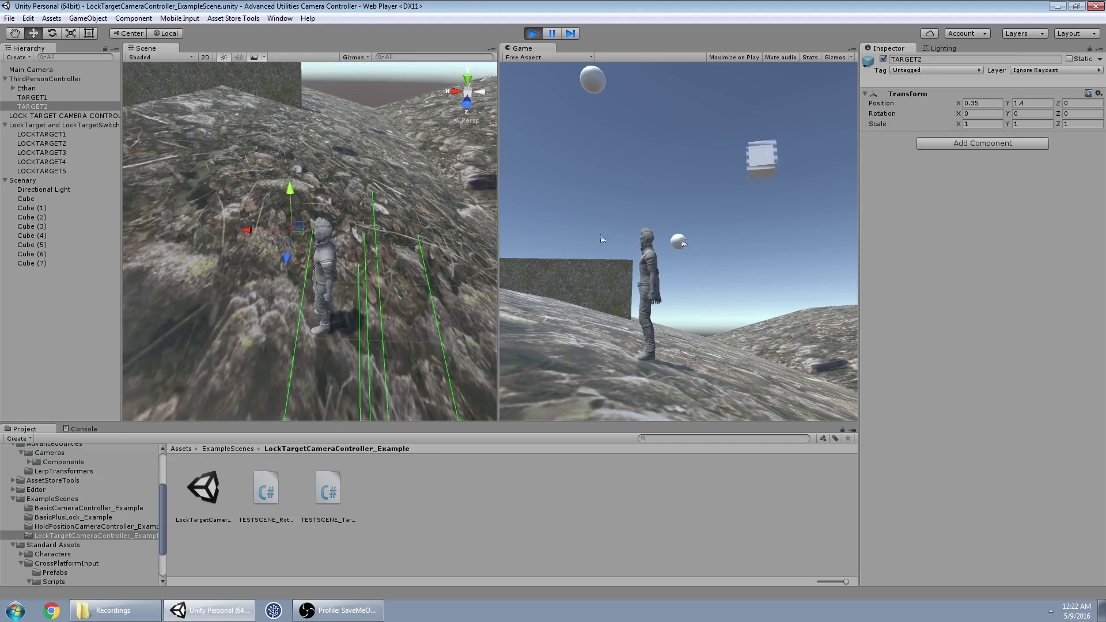
left_click(752, 288)
key("d")
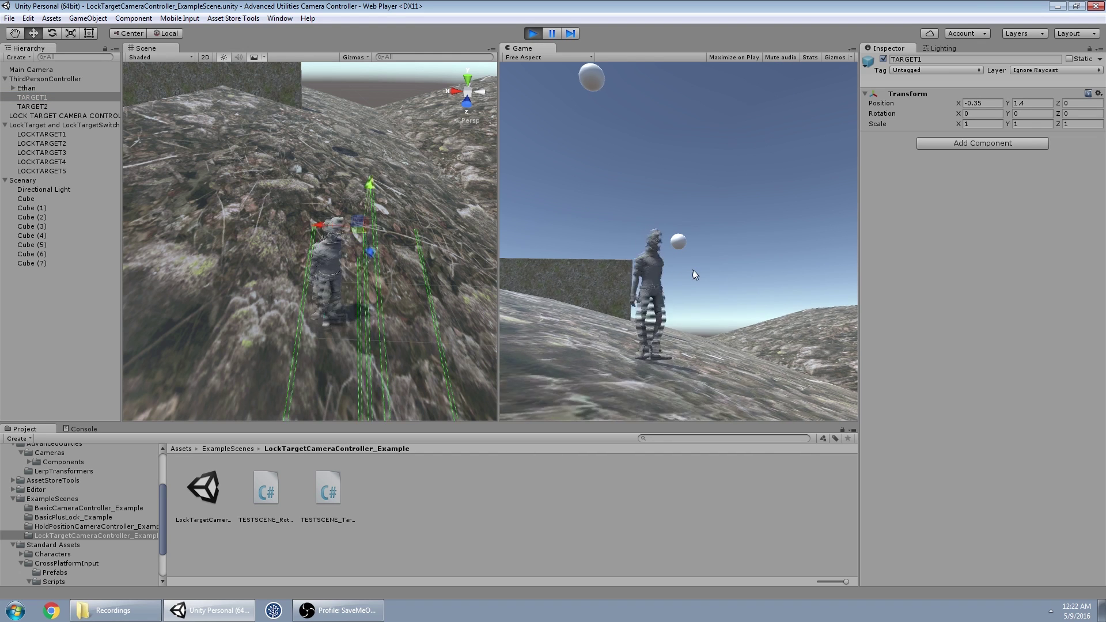
- On LOCK TARGET CAMERA CONTROLLER, try the Furthest and Random target Switch Modes, and turn Maintain Target on and back off
left_click(52, 117)
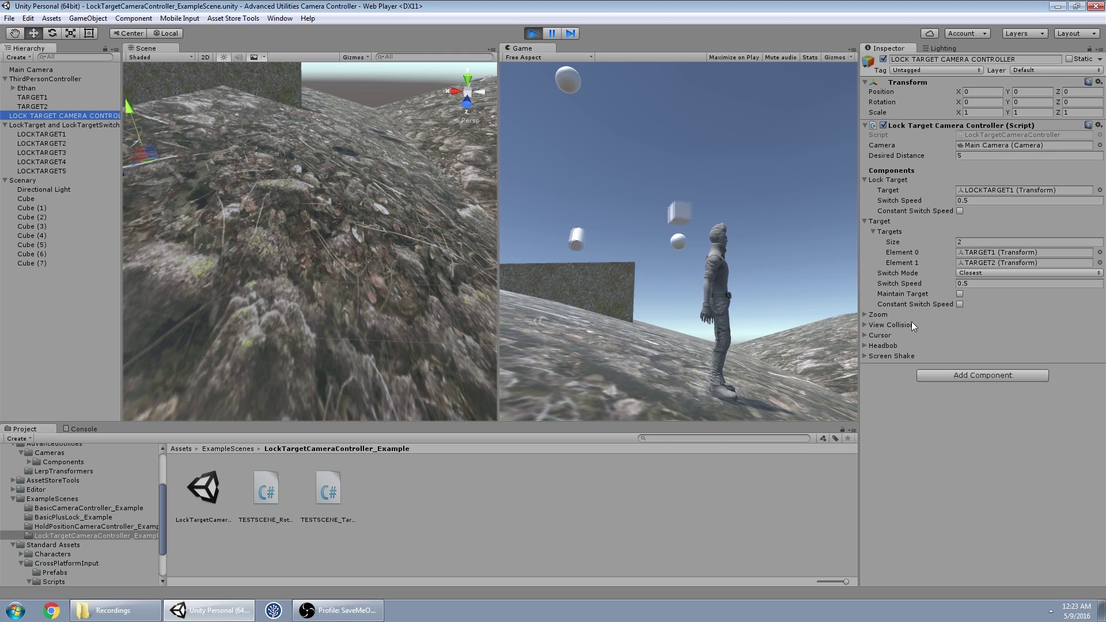
left_click(960, 294)
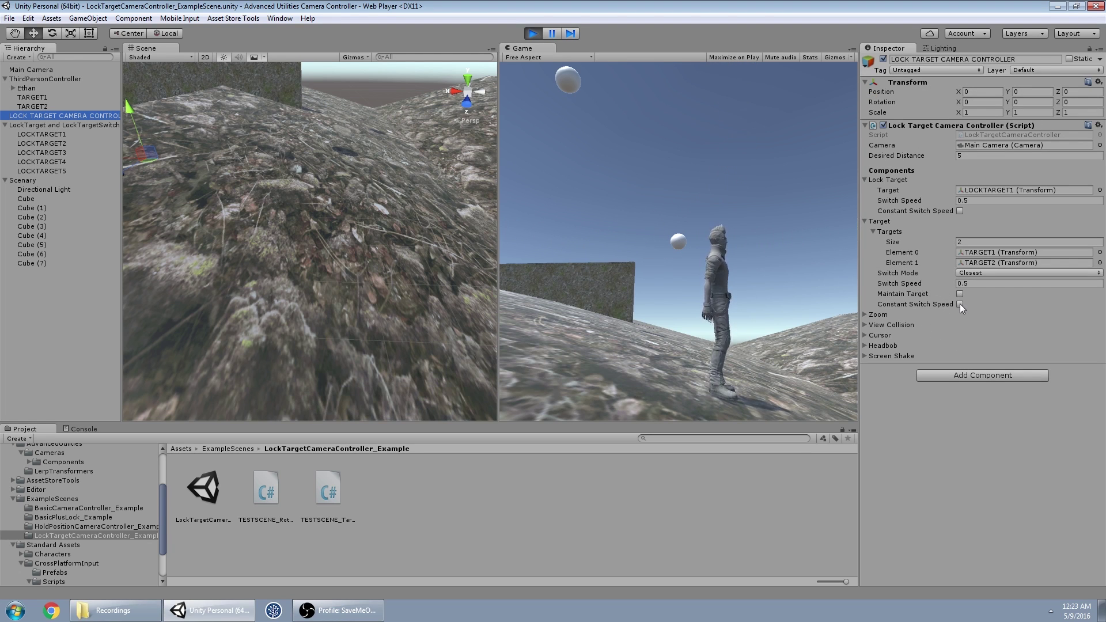
left_click(960, 304)
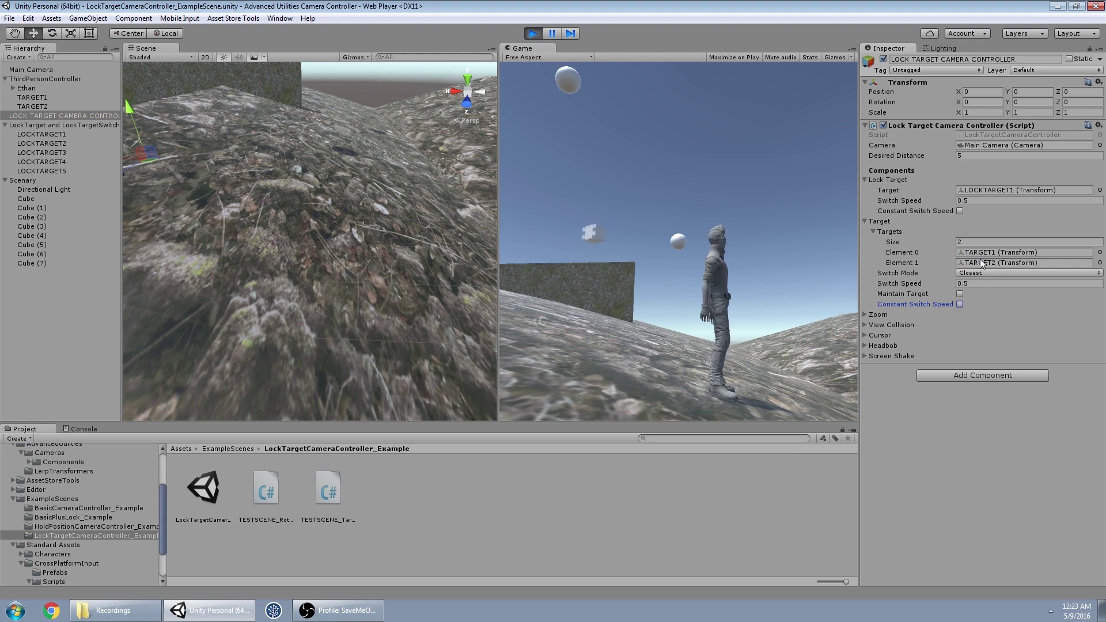
left_click(977, 275)
left_click(980, 295)
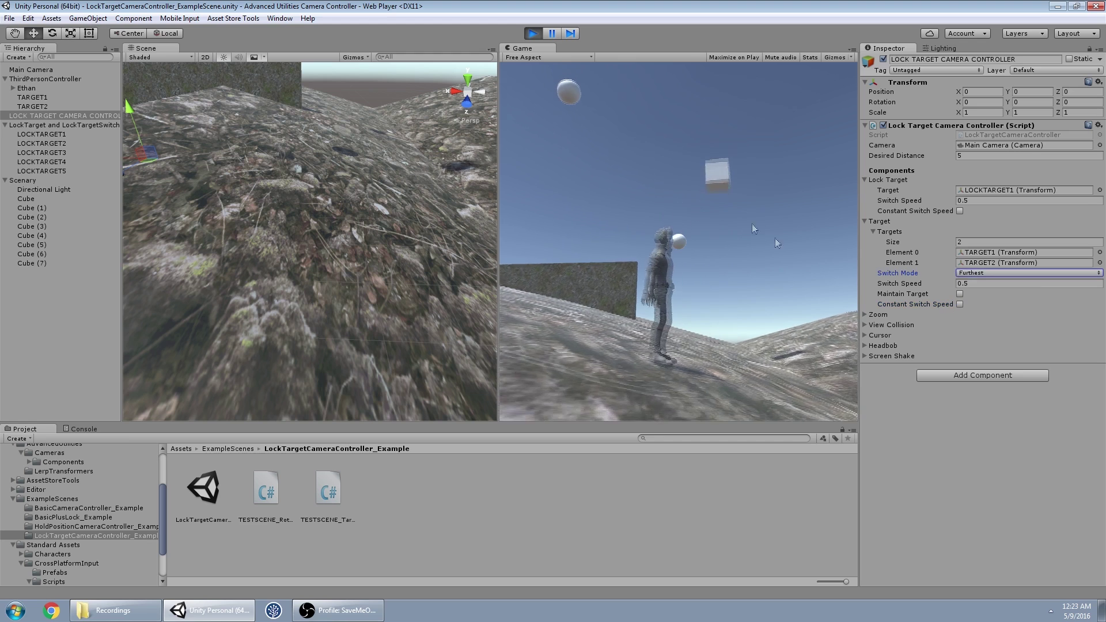
left_click(980, 311)
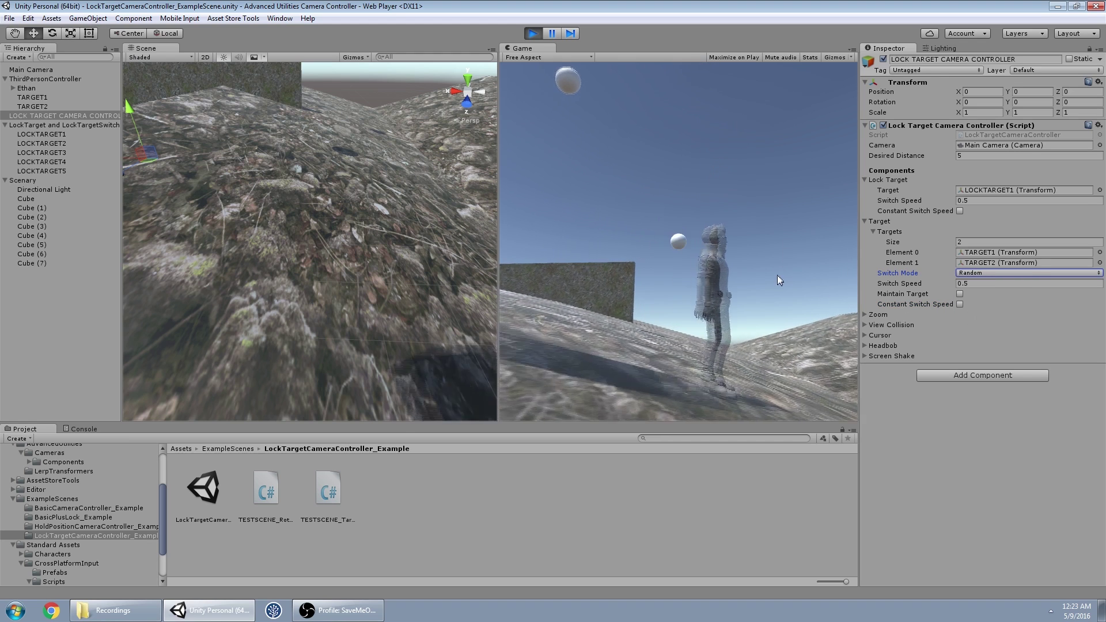
left_click(960, 294)
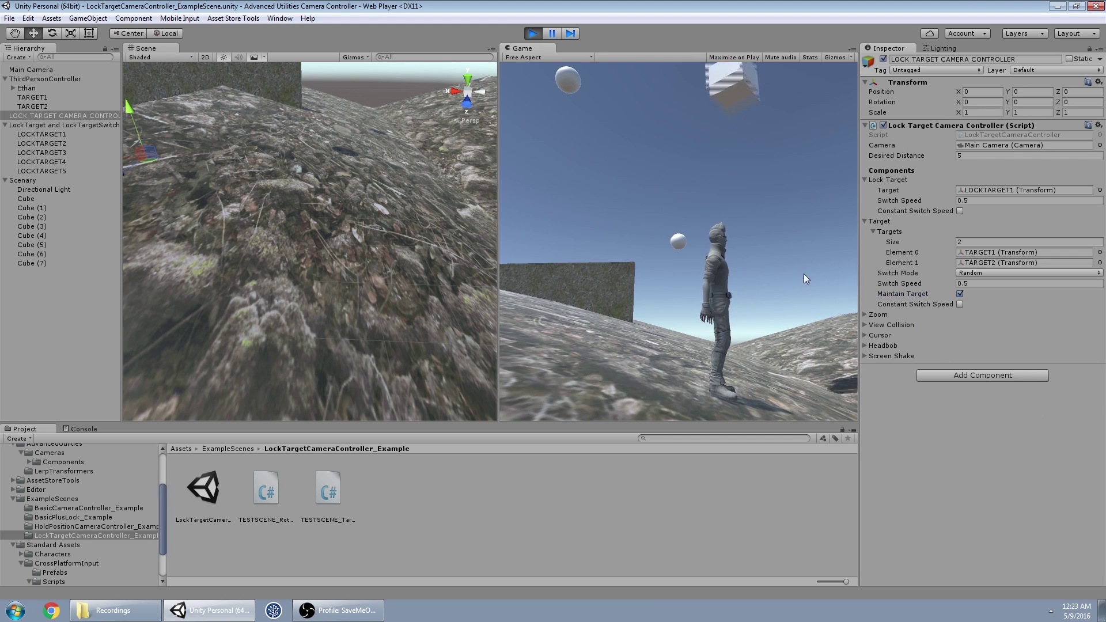
left_click(961, 294)
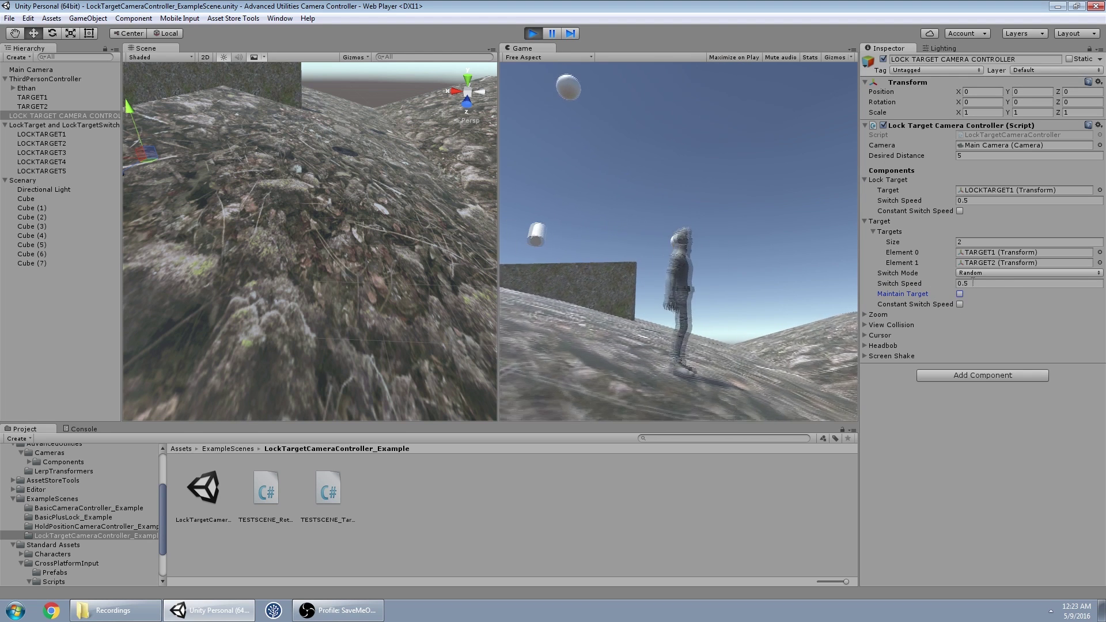
- Set the target Switch Speed to 0.1, try the Closest and Random Switch Modes, and enable Constant Switch Speed
left_click(974, 273)
left_click(972, 283)
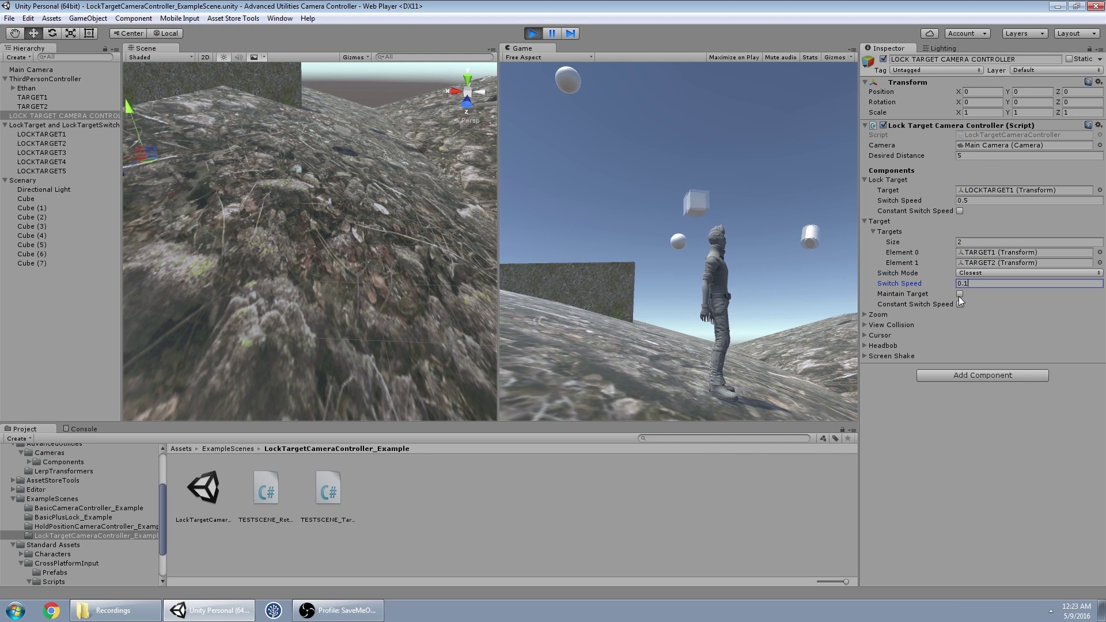
left_click(980, 273)
left_click(980, 312)
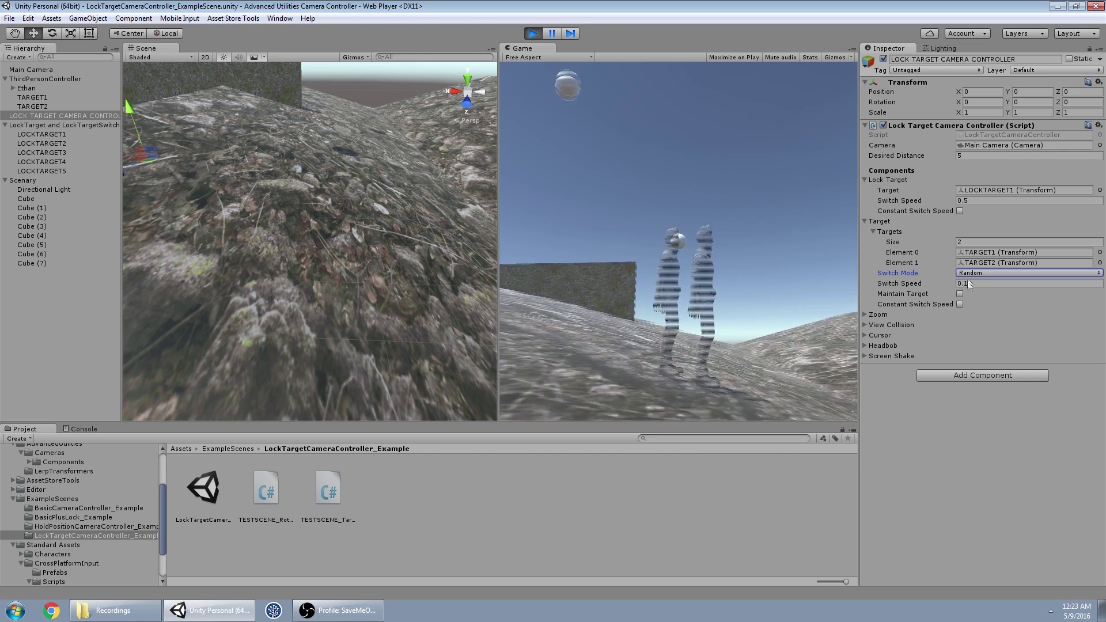
left_click(961, 304)
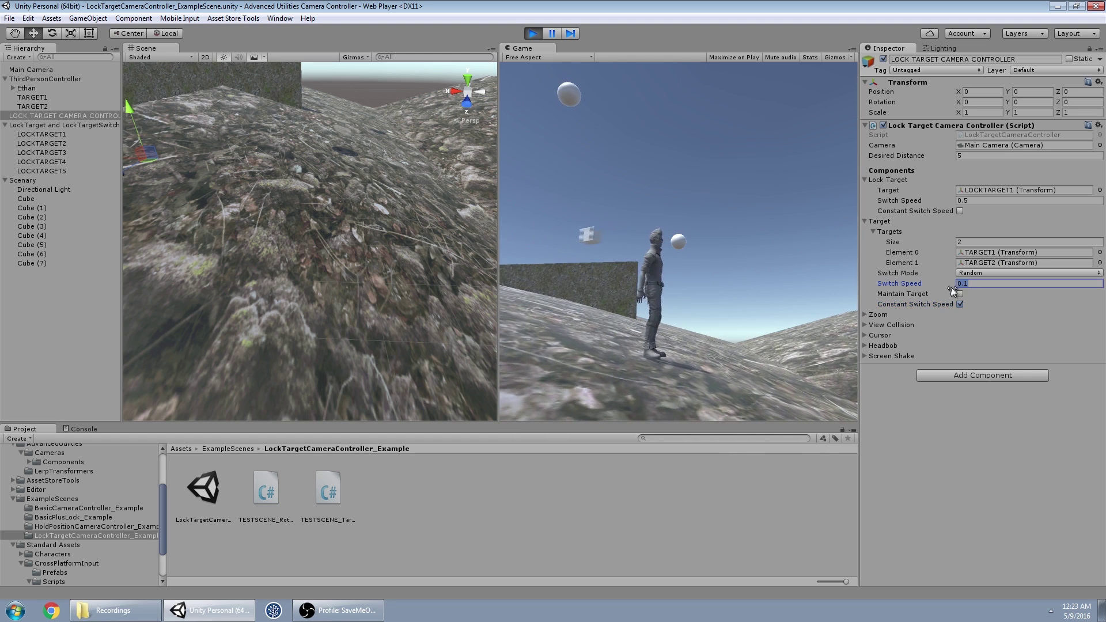
- Set the target Switch Mode to Closest with Switch Speed 1 and Constant Switch Speed off, and run the character
left_click(980, 273)
left_click(980, 299)
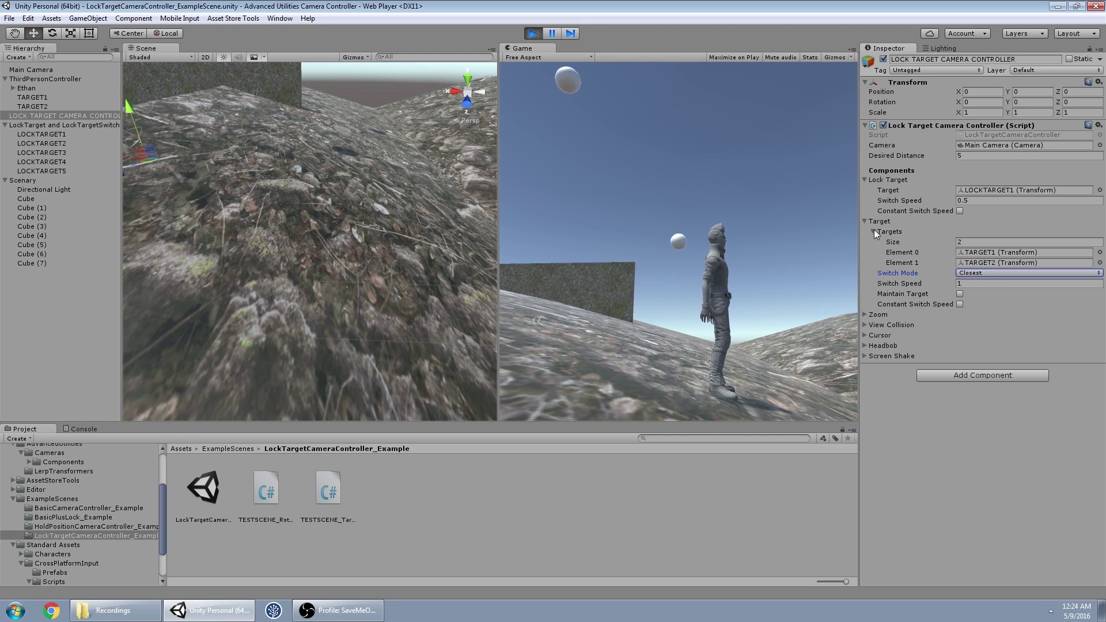
key("a")
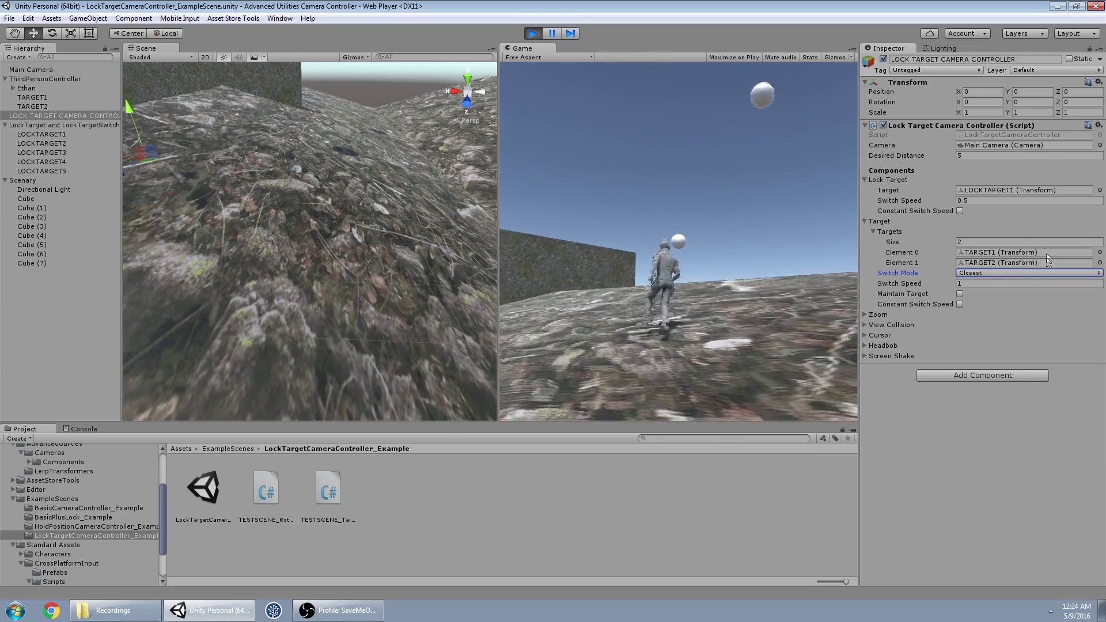
- Reduce the Targets list size to 1, test it by moving the character, and collapse the Target settings
left_click(912, 239)
key("Return")
left_click(827, 234)
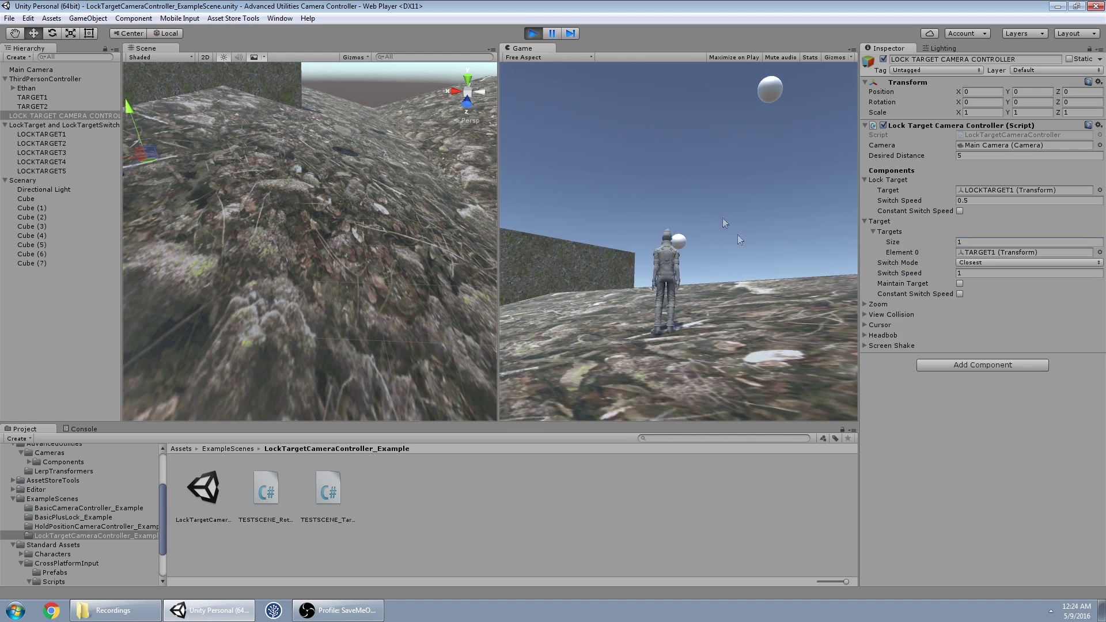
key("a")
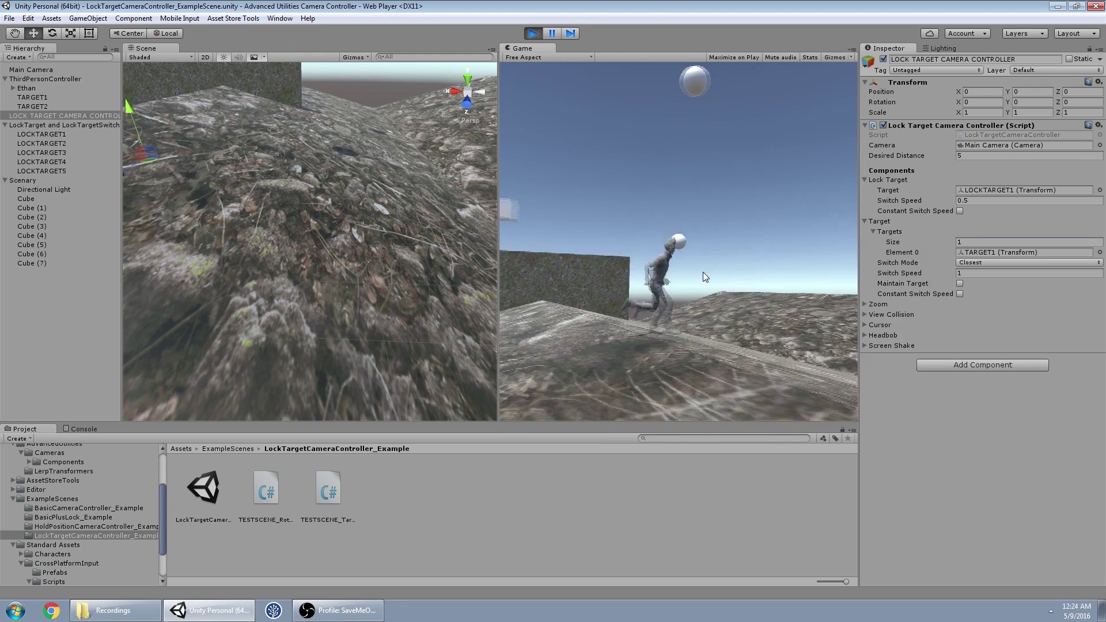
left_click(866, 221)
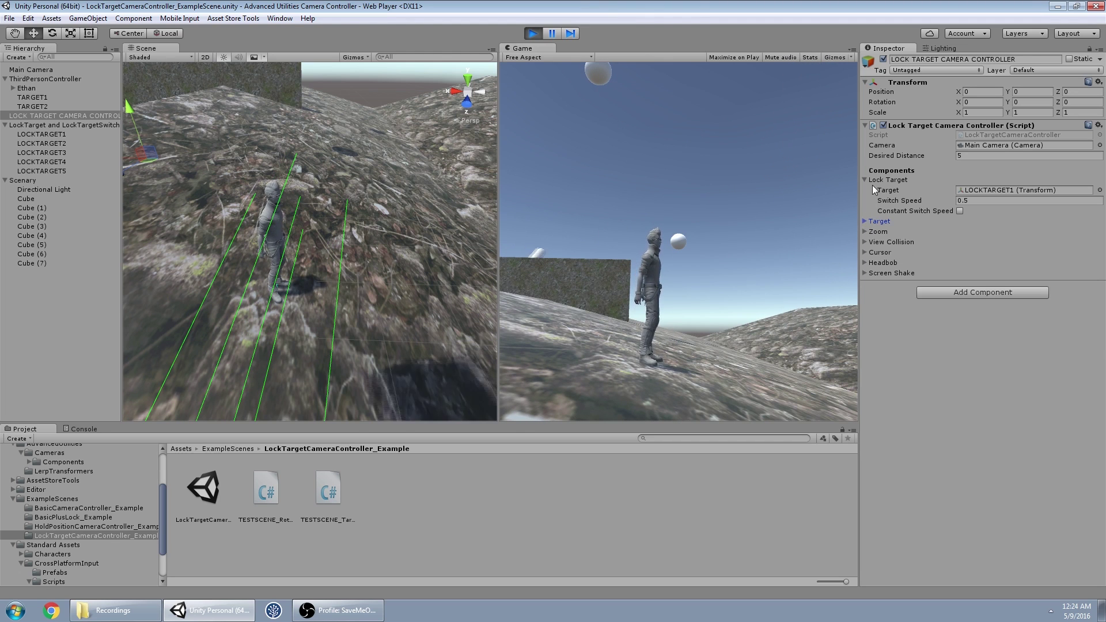
- Cycle the lock target in the running game through all five LOCKTARGET objects and around again to LOCKTARGET2
left_click(718, 254)
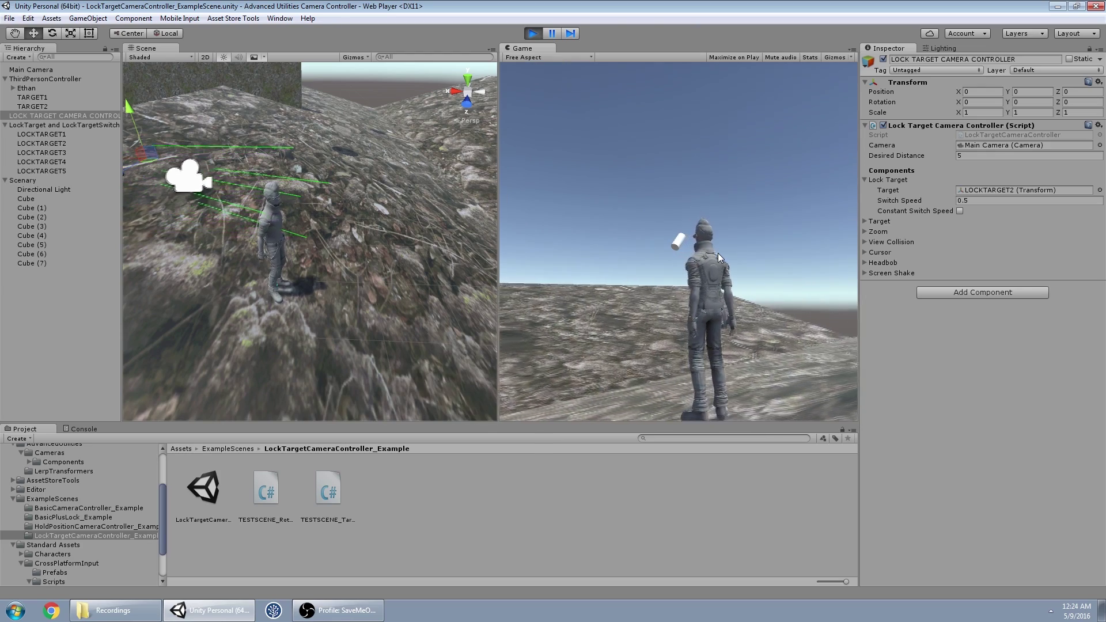
key("Tab")
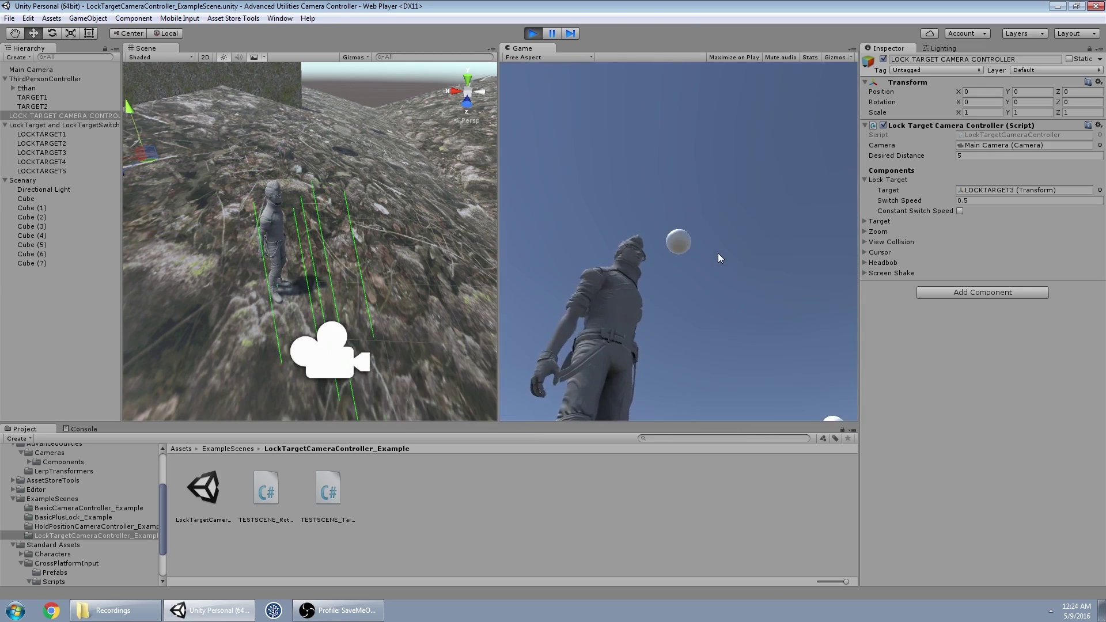
key("Tab")
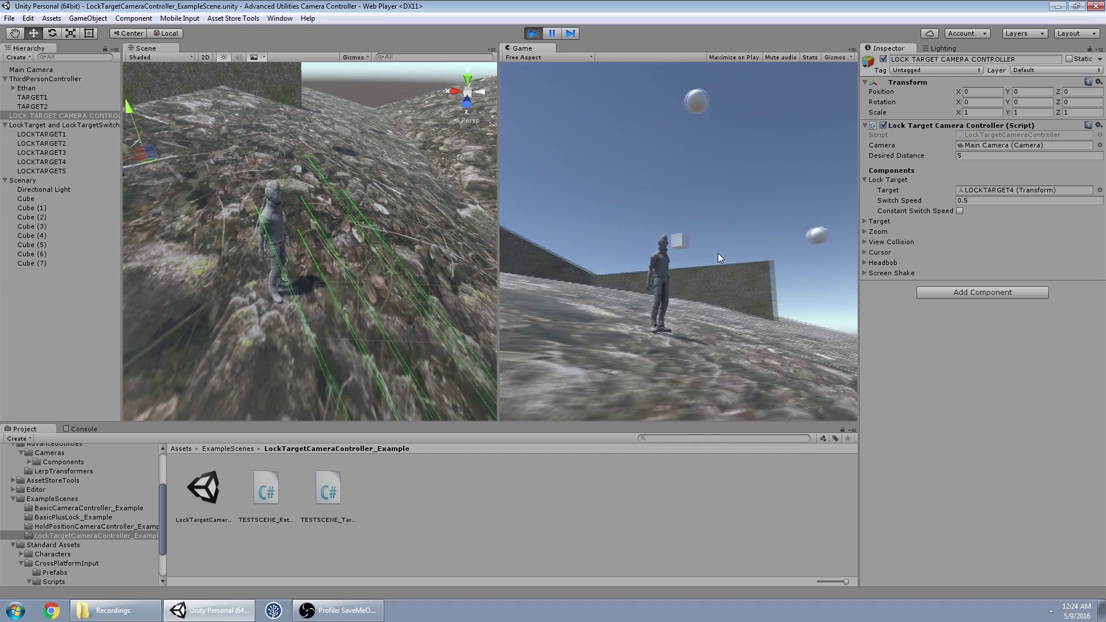
key("Tab")
key("Tab")
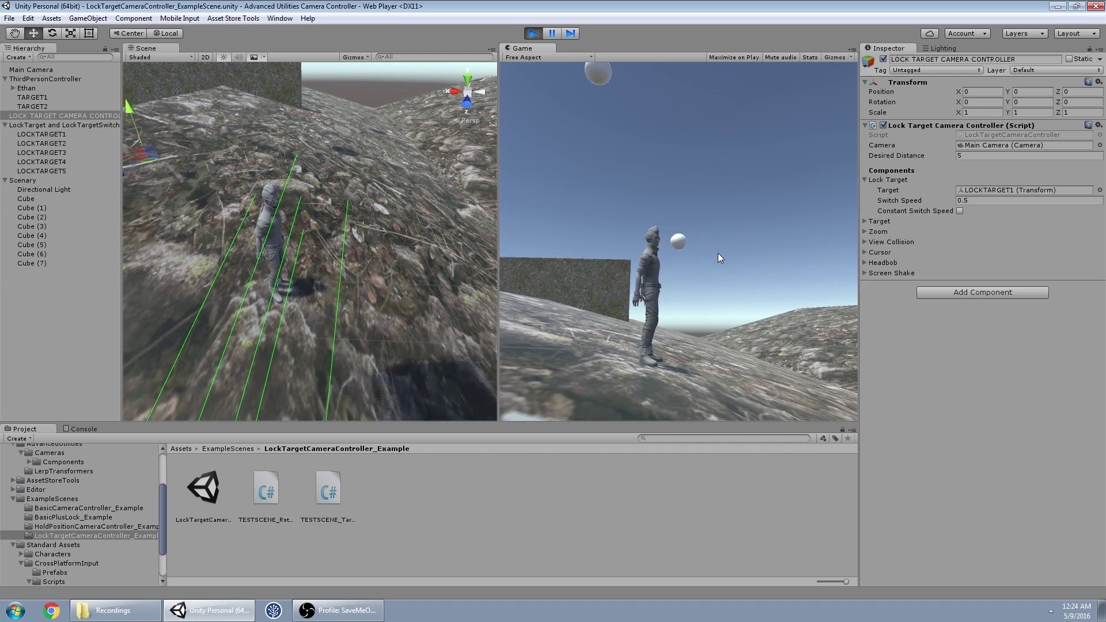
key("Tab")
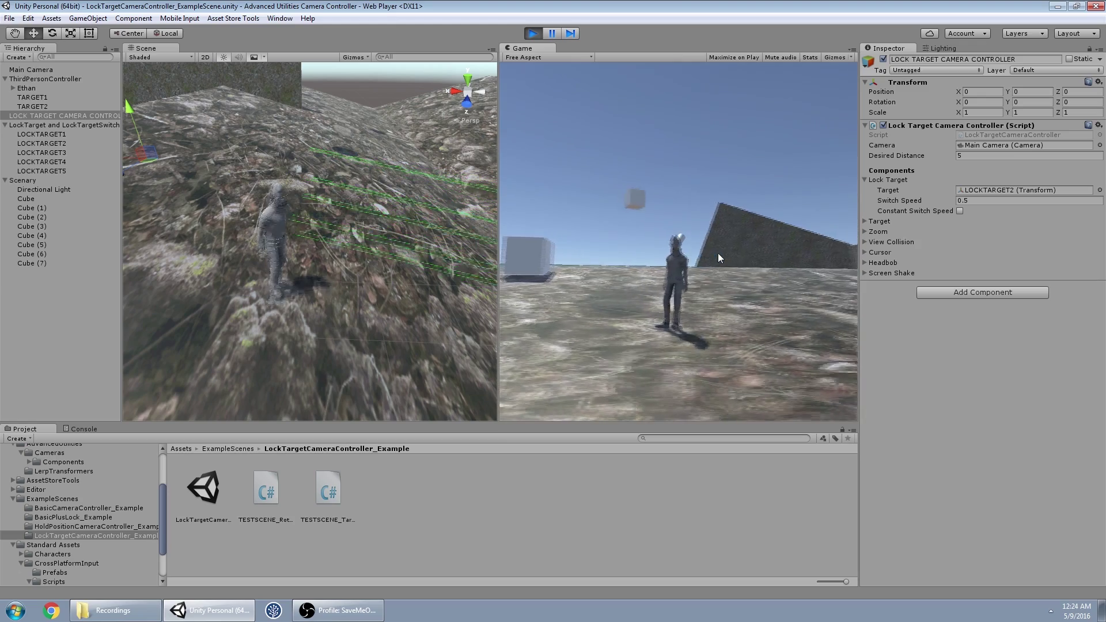
- Run the character across the terrain while switching the lock target to LOCKTARGET4, and run beneath the locked cube
key("w")
key("d")
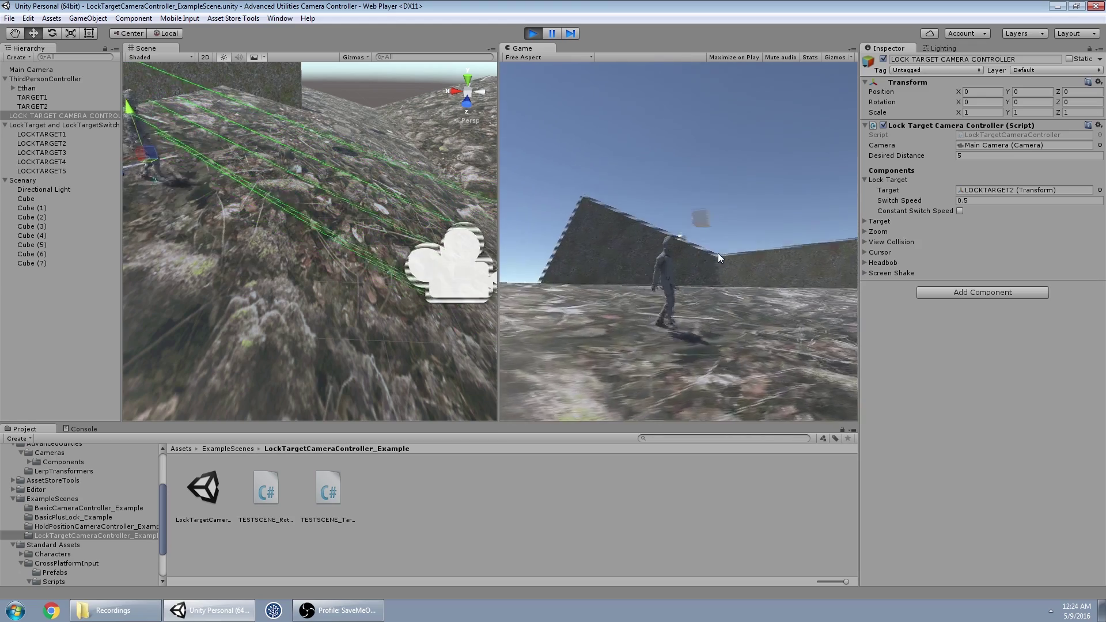
key("Tab")
key("Tab")
key("w")
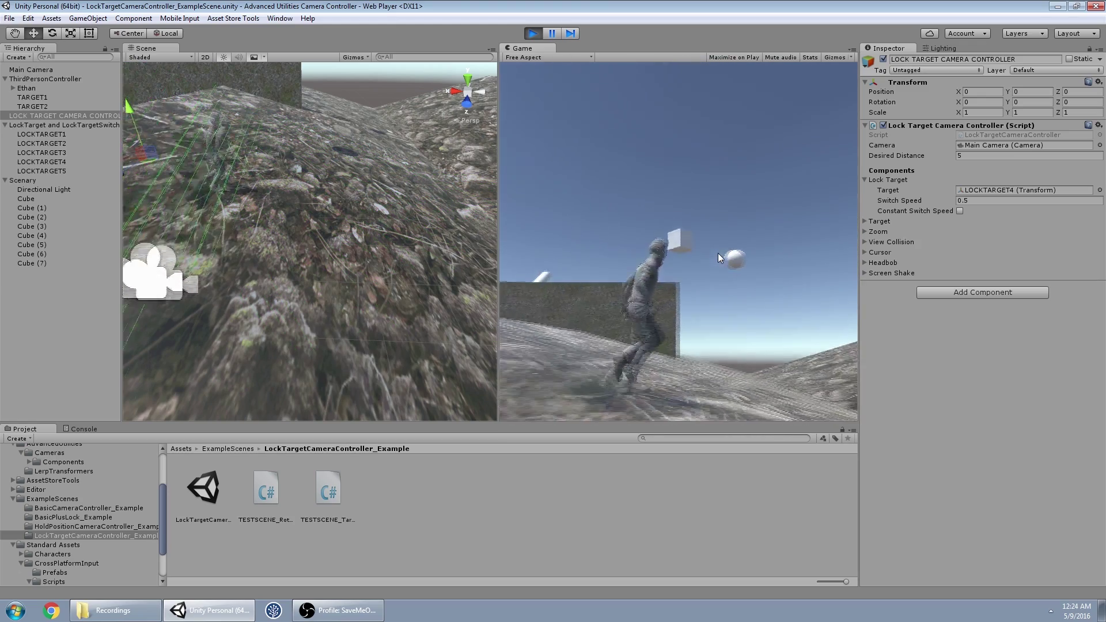
key("w")
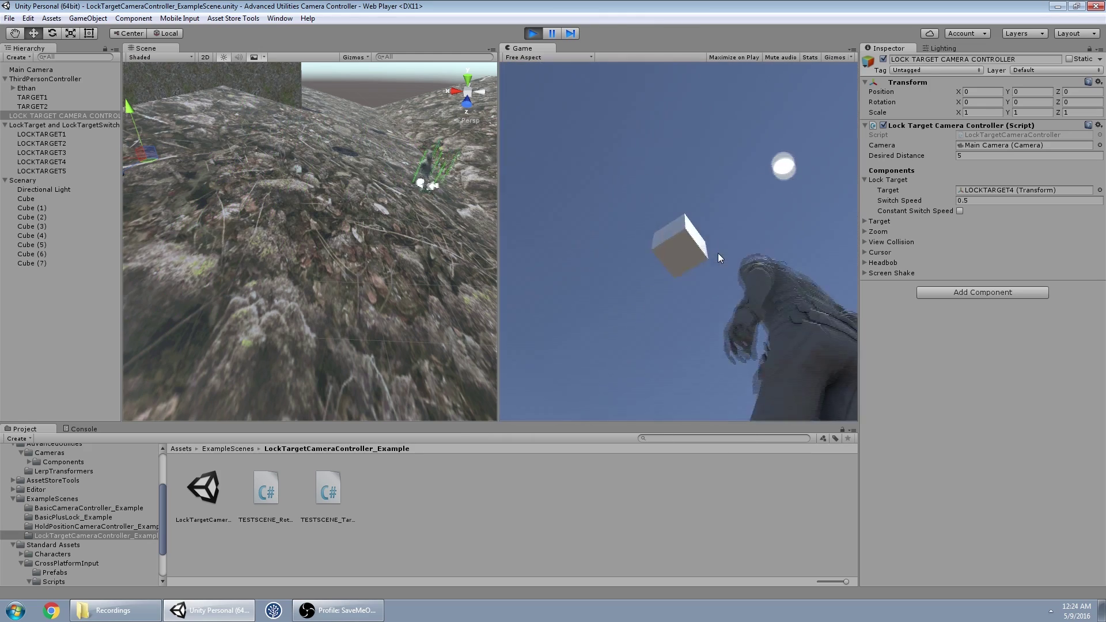
- Run the character around the locked cube LOCKTARGET4 to test the lock target camera
key("w")
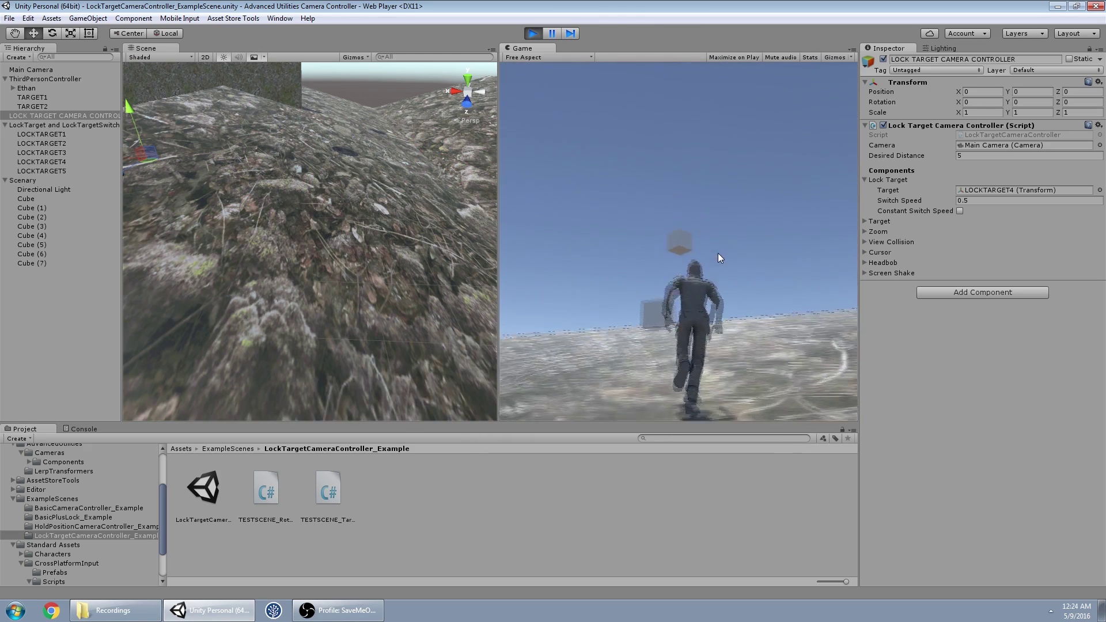
key("w")
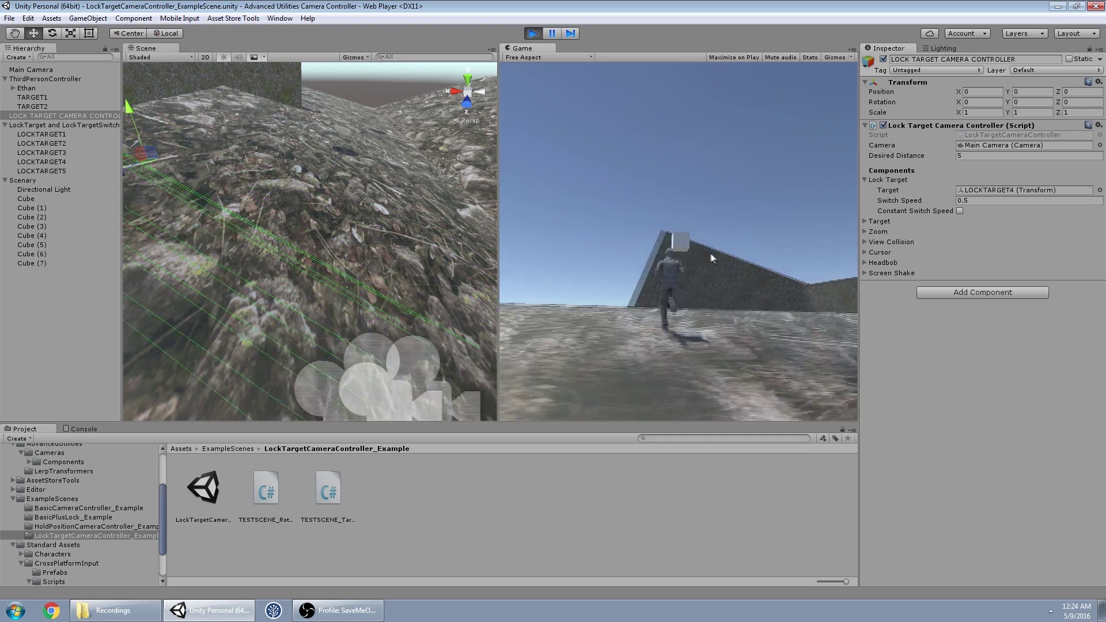
key("a")
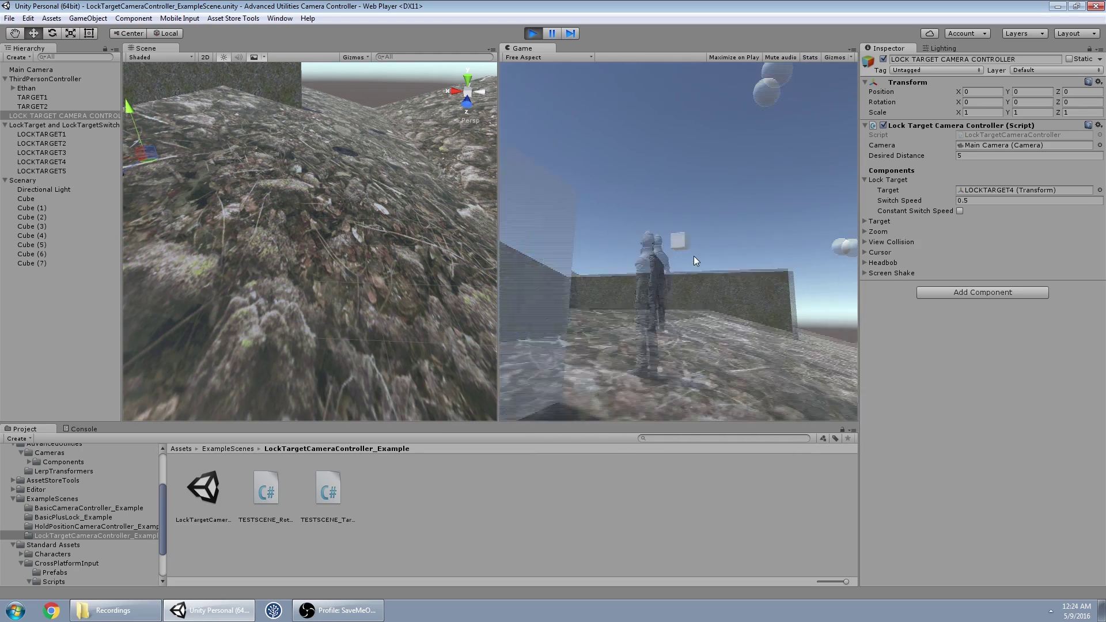
key("a")
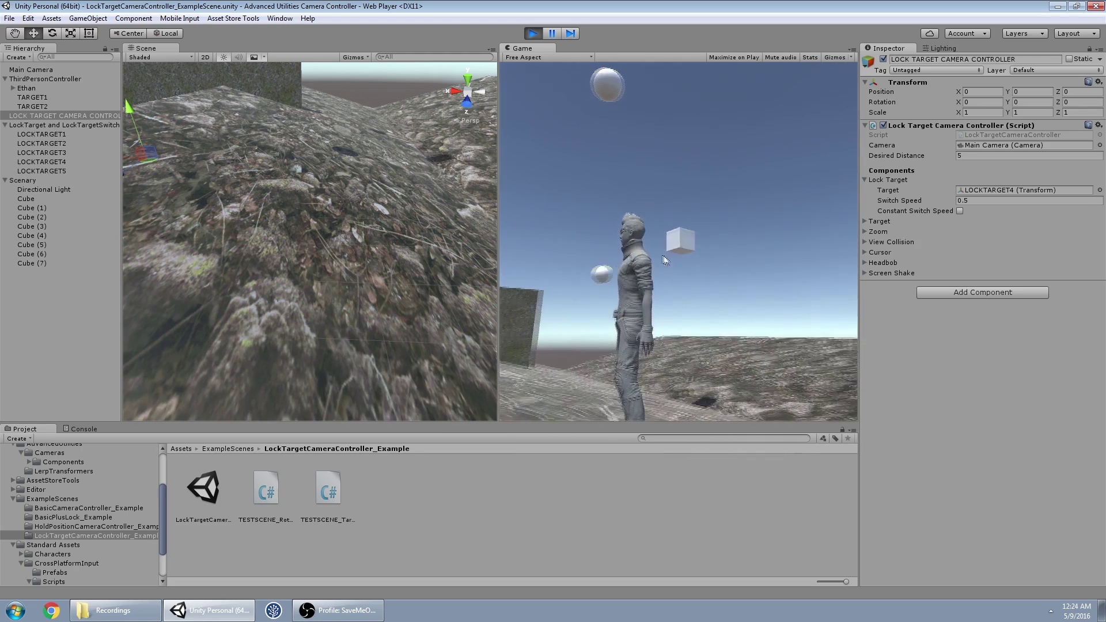
key("w")
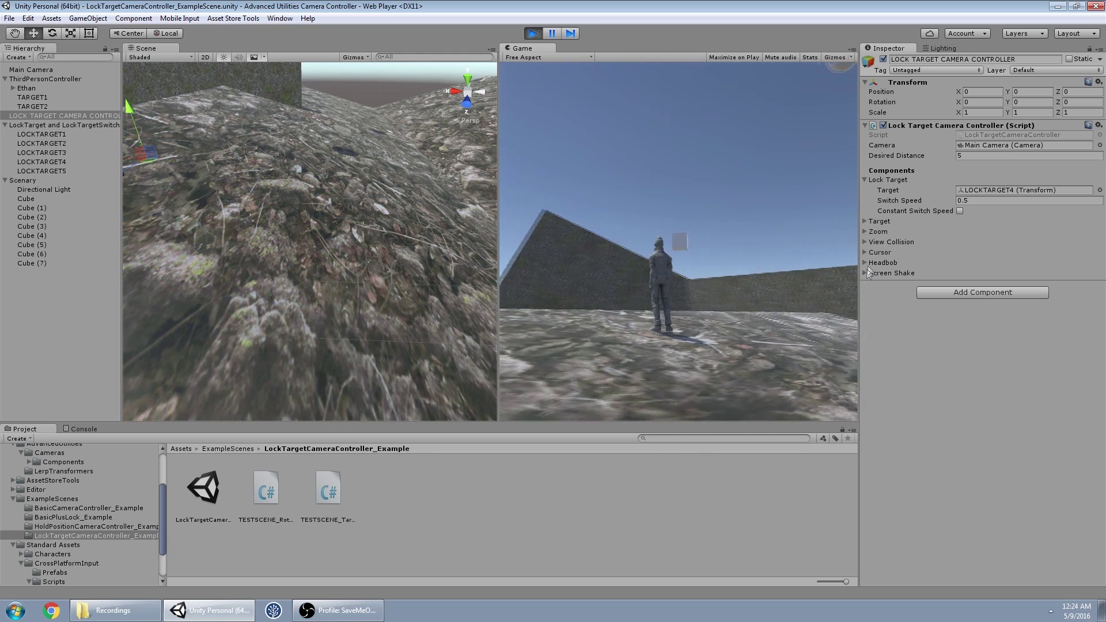
- Expand the Screen Shake and View Collision settings, and switch View Collision off and back on
left_click(892, 274)
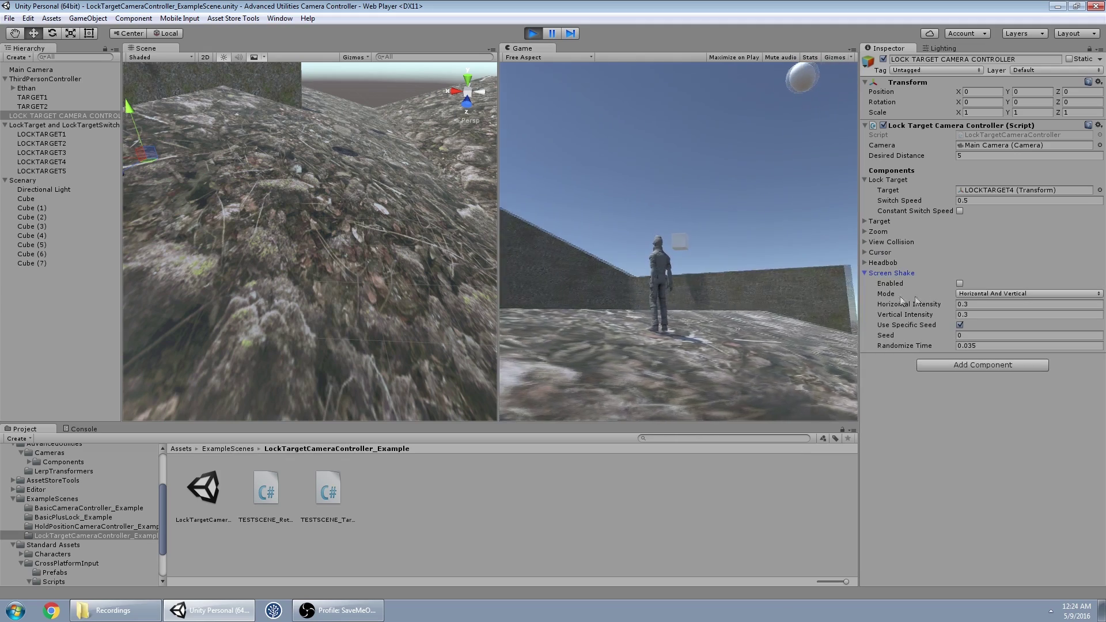
left_click(960, 284)
left_click(865, 243)
left_click(867, 242)
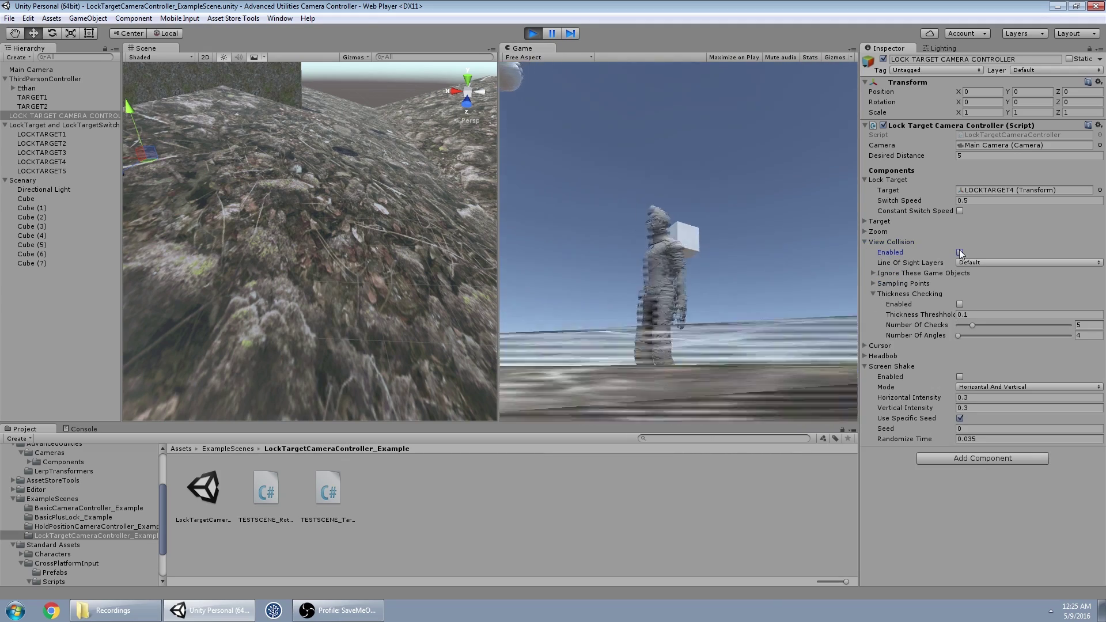
left_click(960, 253)
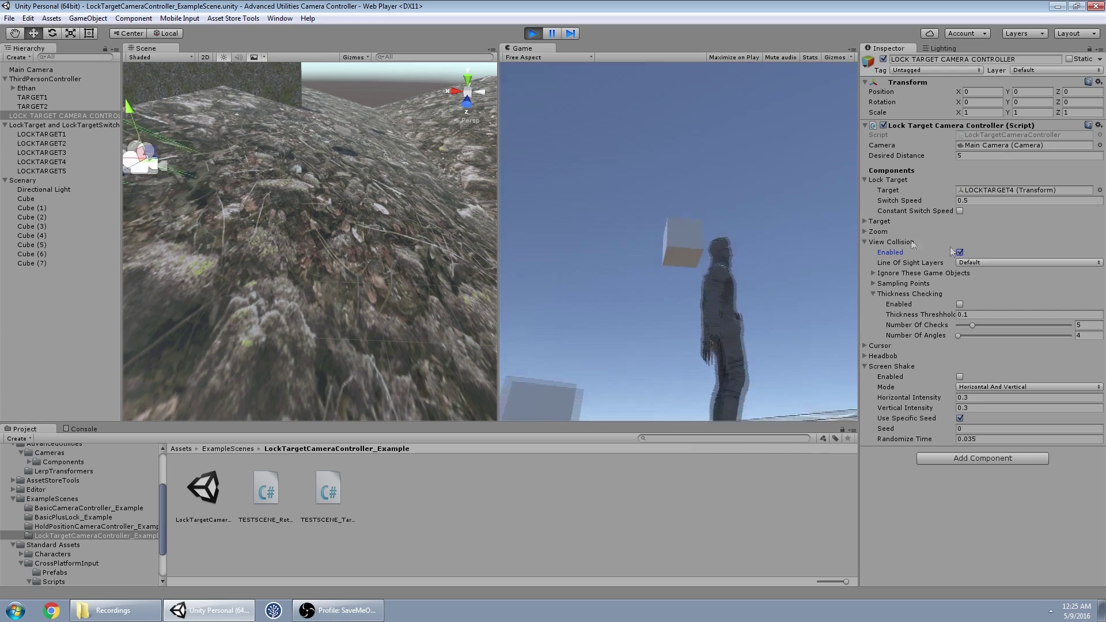
- Enable Snap Out and Snap In in the Zoom settings of the lock target camera controller
left_click(865, 232)
left_click(960, 263)
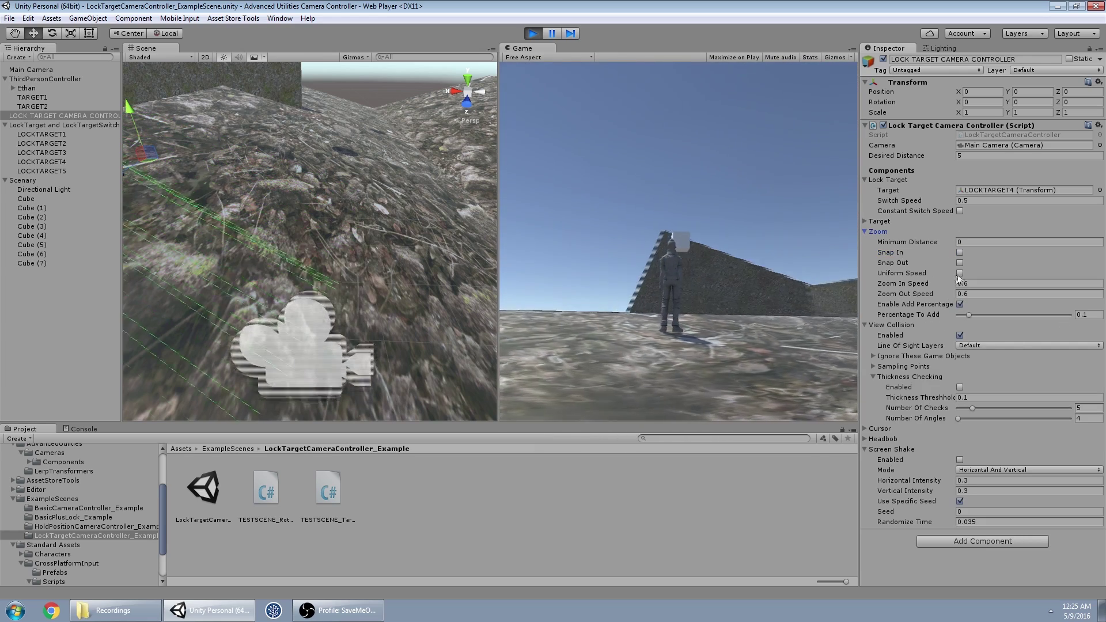
left_click(960, 252)
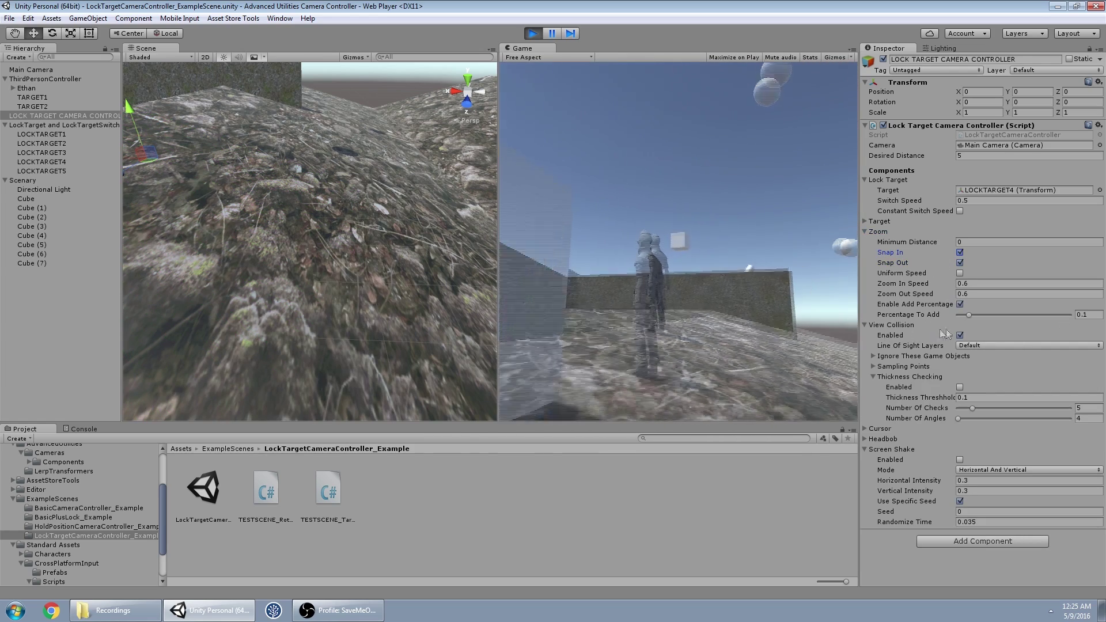
- Toggle View Collision off and on to test snapping, and collapse the Zoom, View Collision and Screen Shake settings
left_click(960, 335)
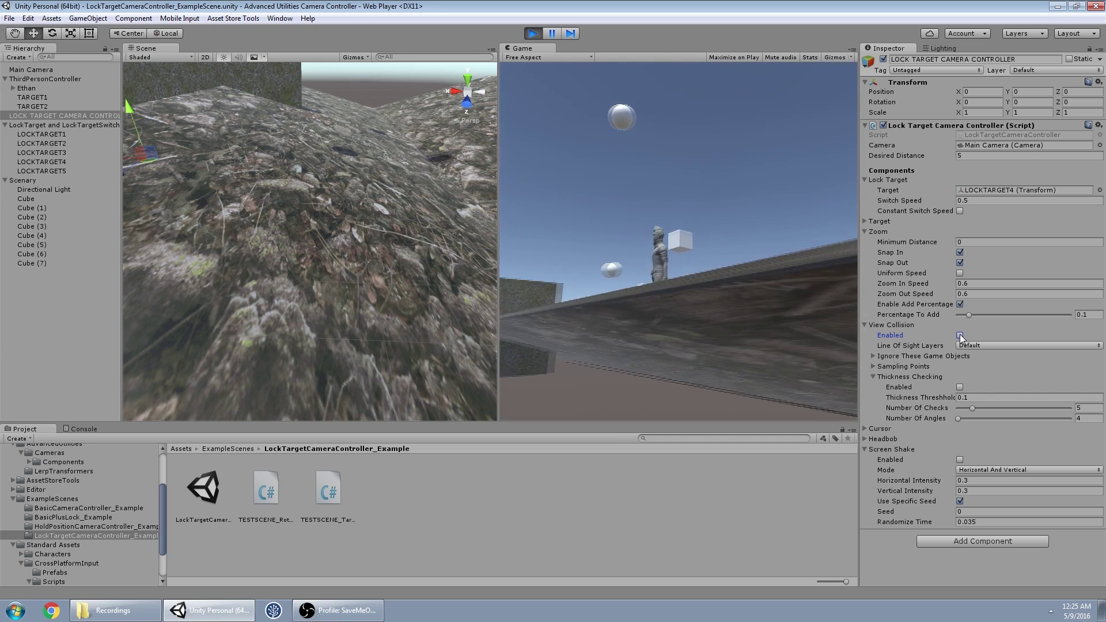
left_click(960, 336)
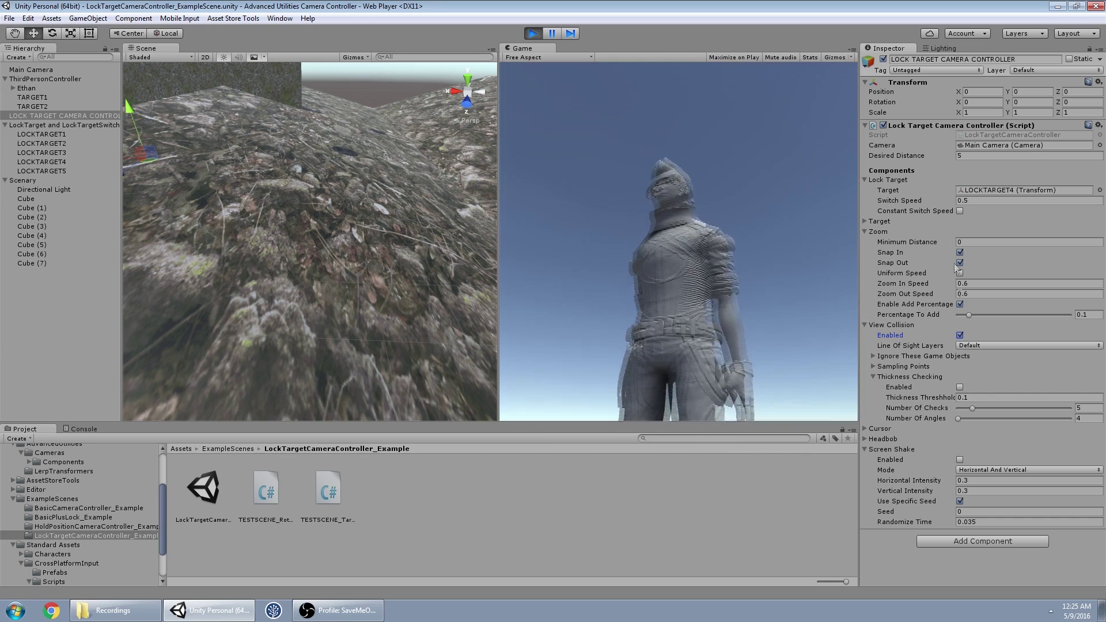
left_click(865, 232)
left_click(866, 242)
left_click(866, 273)
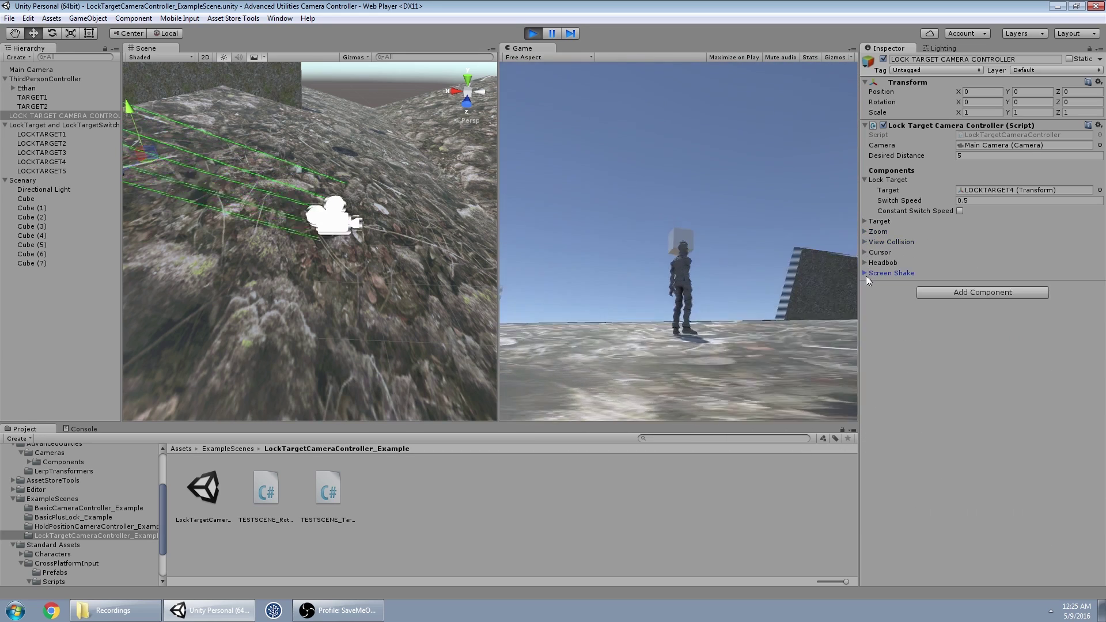
- Try a Desired Distance of 10 on the lock target camera controller and return it to 5
left_click(967, 157)
type("10")
key("Return")
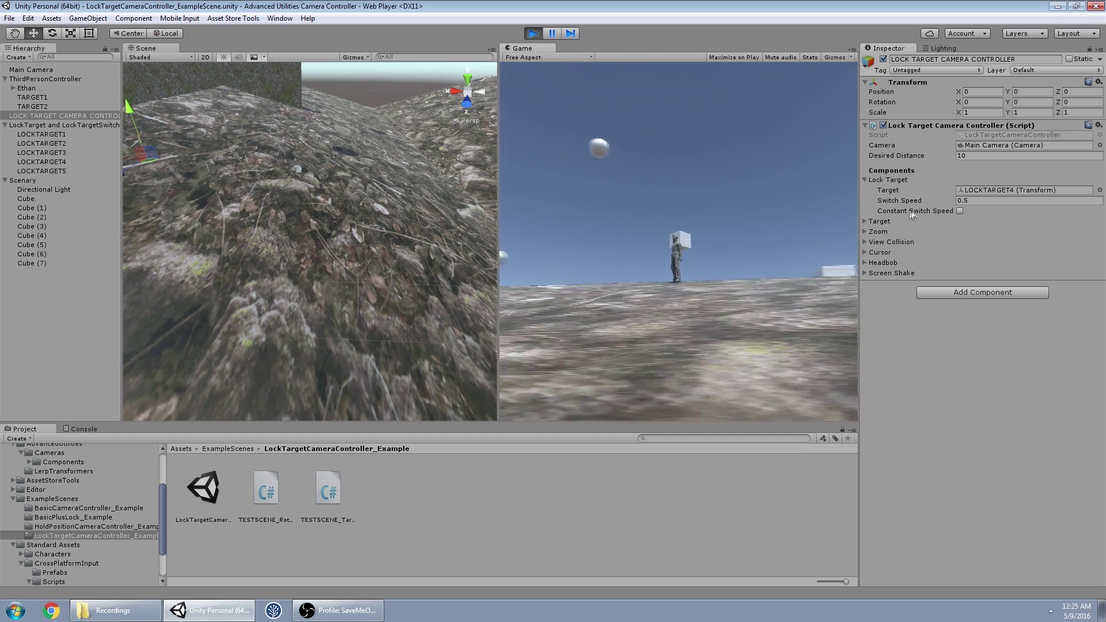
left_click(978, 156)
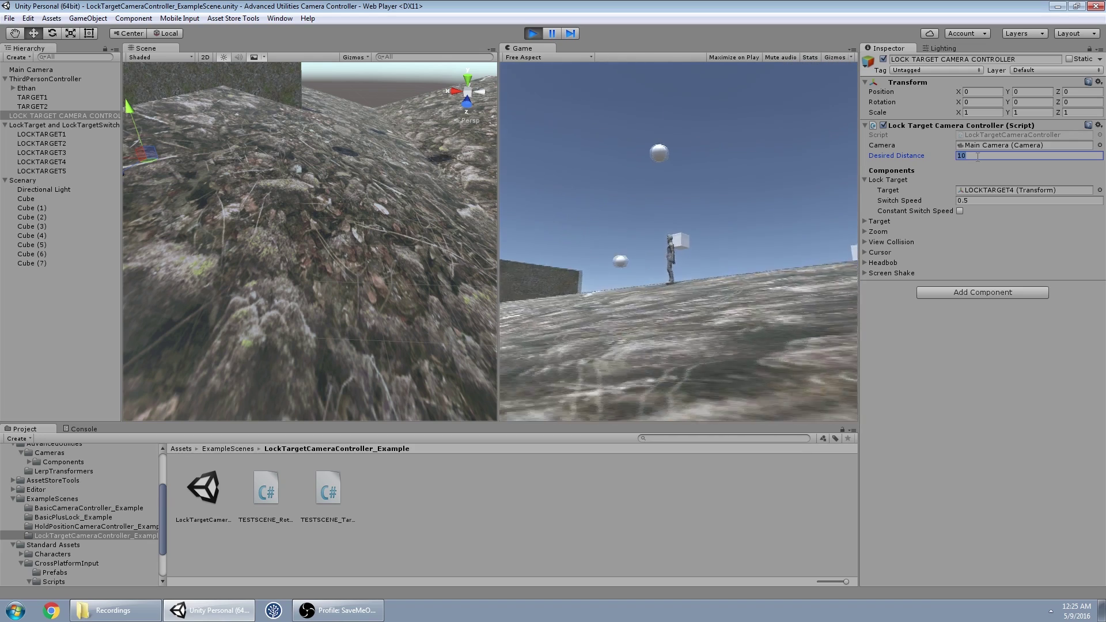
type("5")
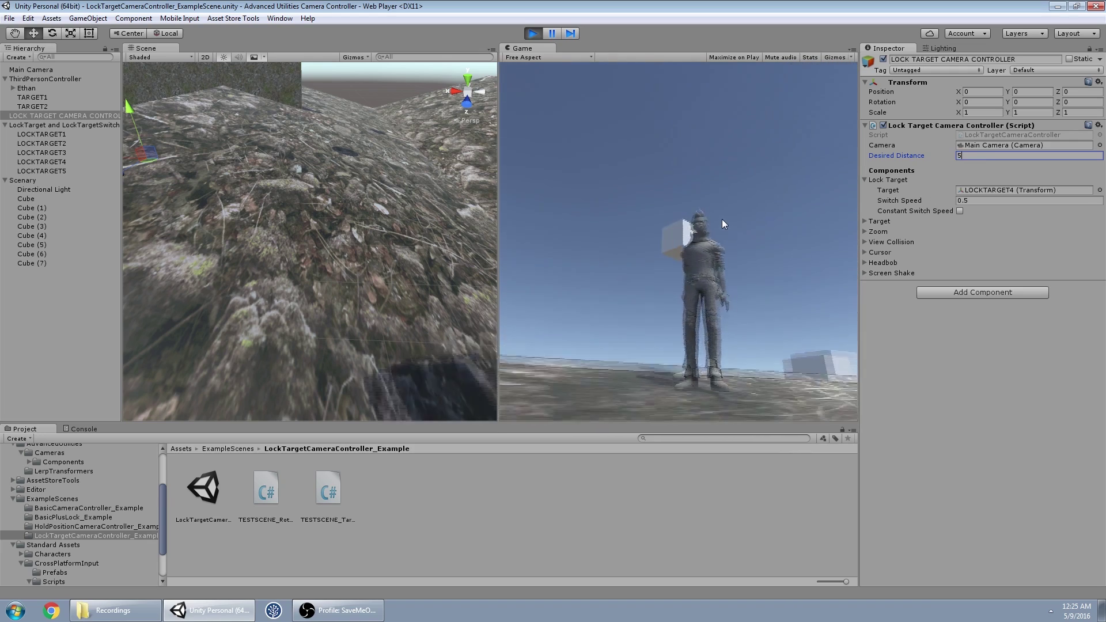
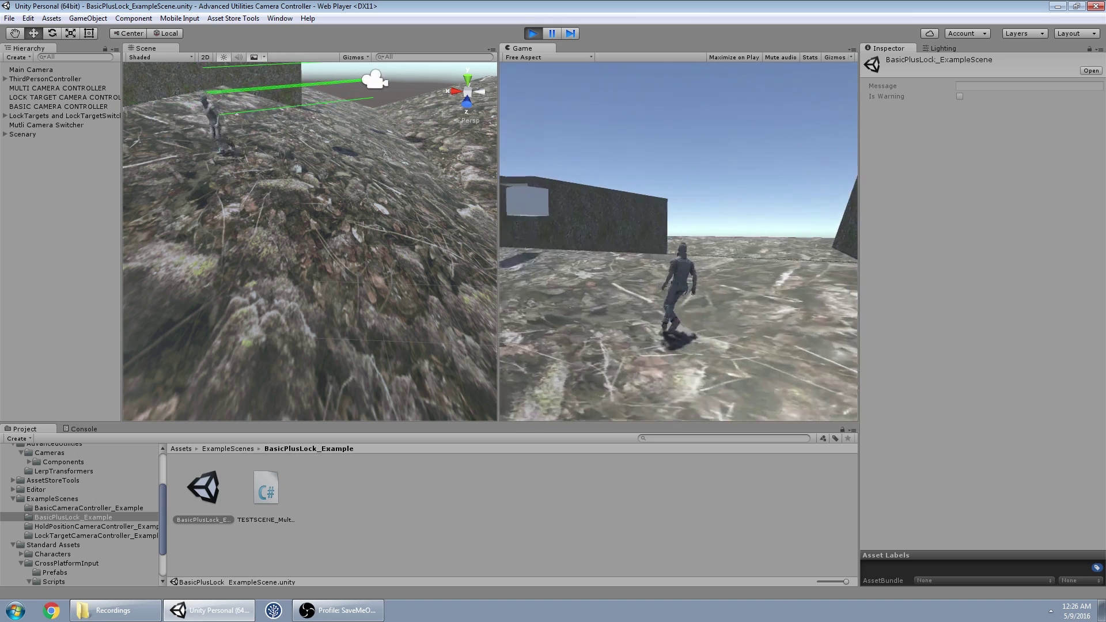
- Inspect the components of BASIC CAMERA CONTROLLER and LOCK TARGET CAMERA CONTROLLER in the running BasicPlusLock example scene
key("c")
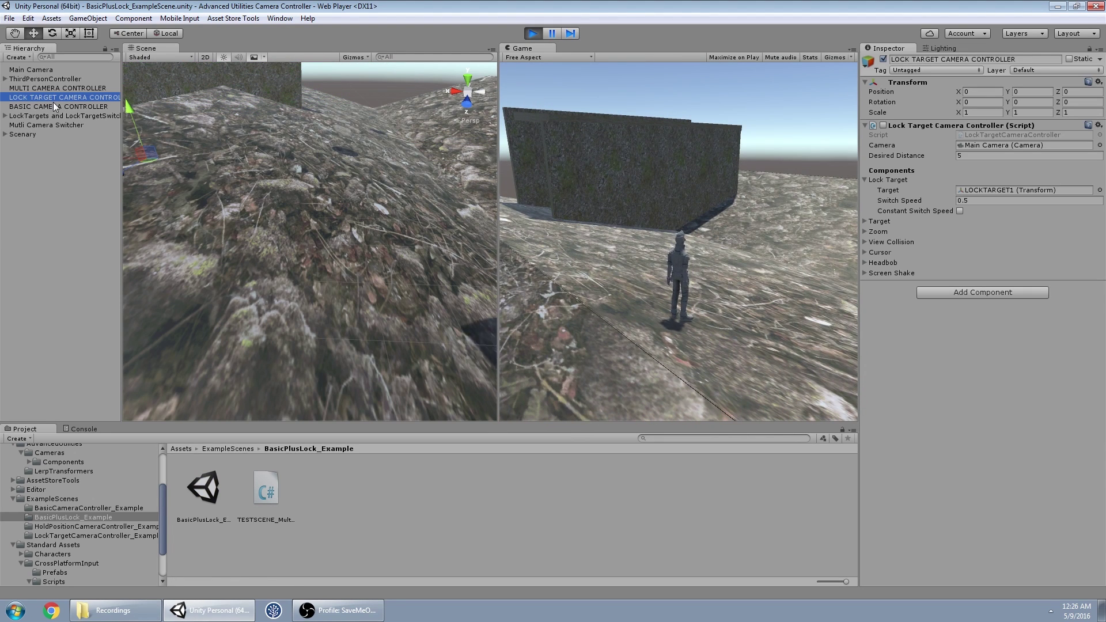
left_click(57, 106)
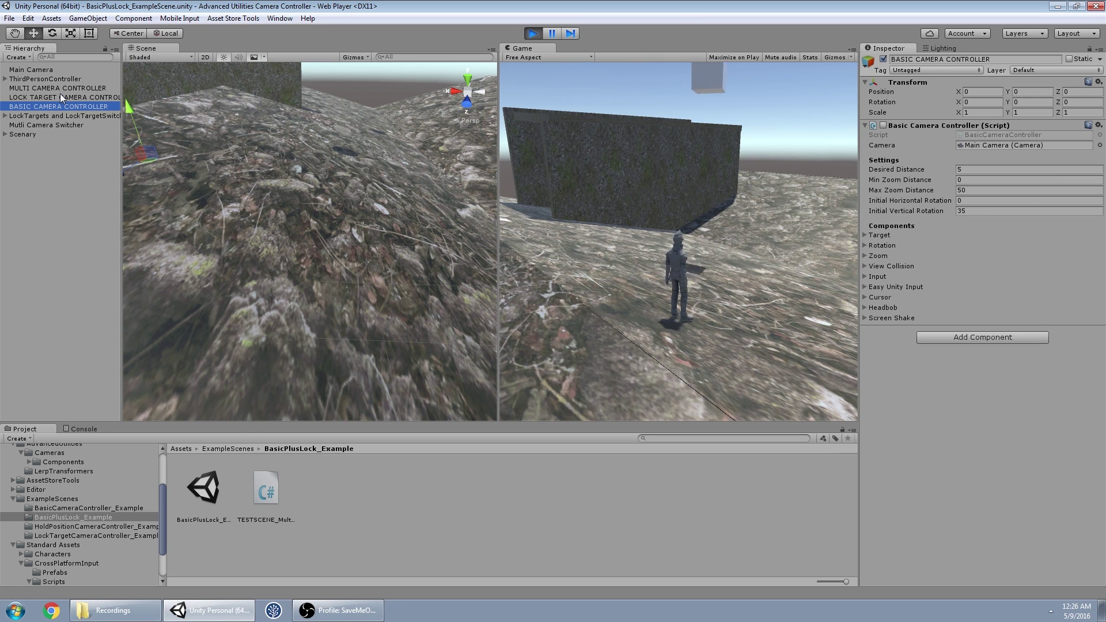
left_click(60, 94)
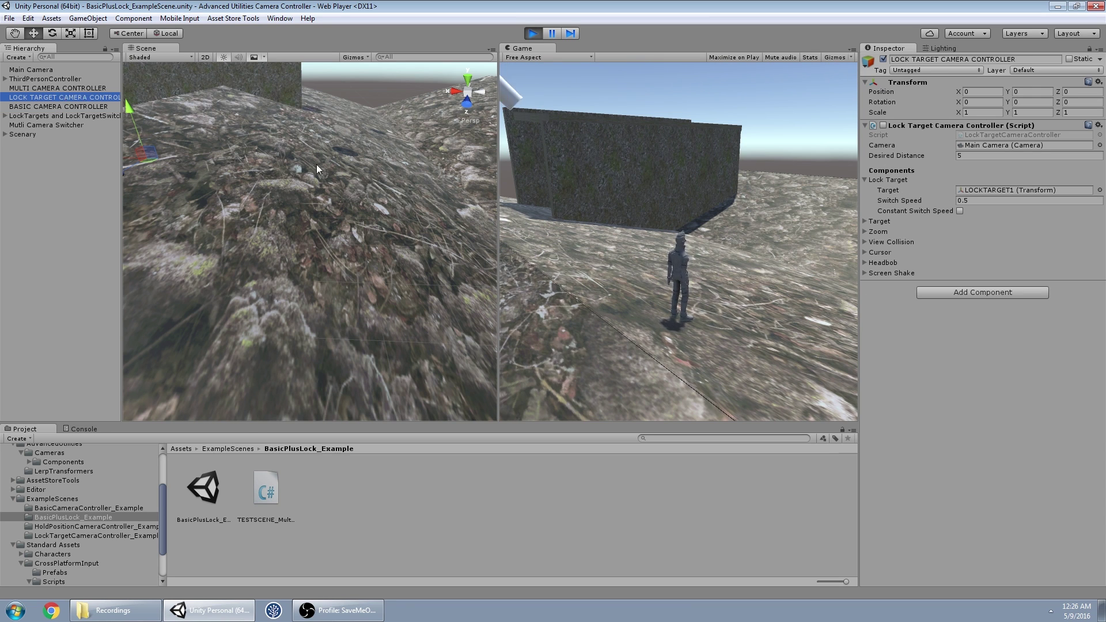
- Return control to the running game and run the character across the terrain to try the multi-camera setup
left_click(579, 134)
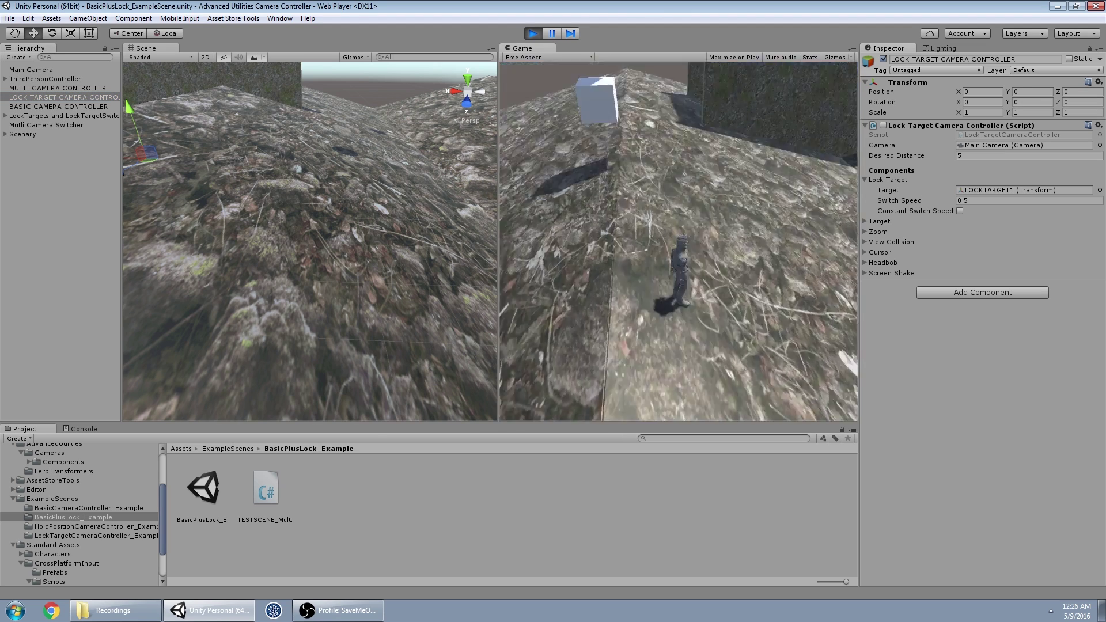
key("w")
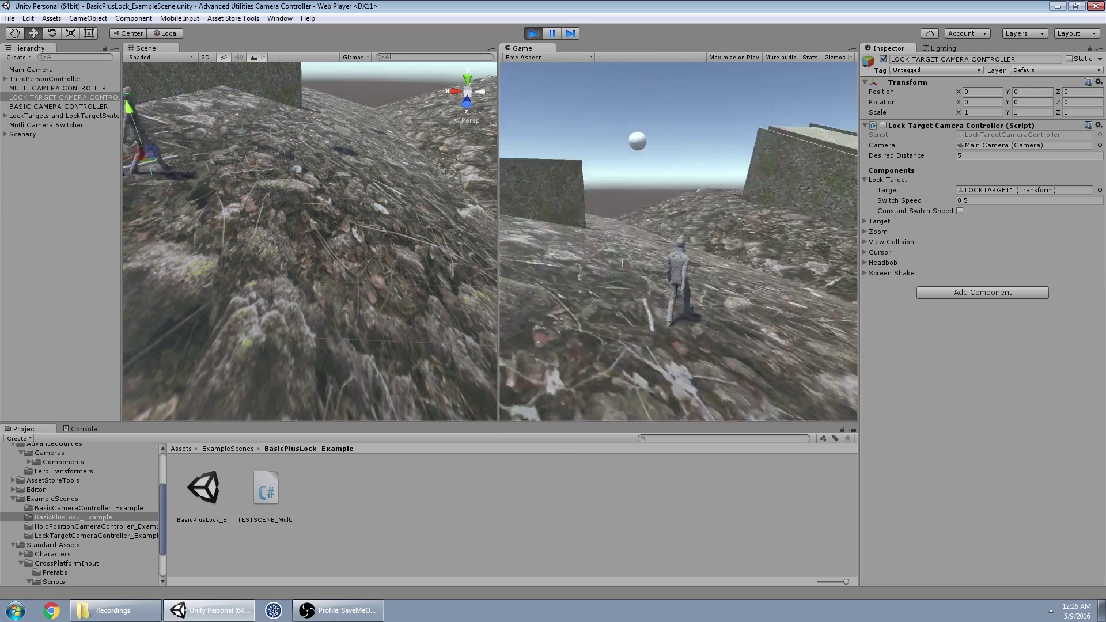
key("w")
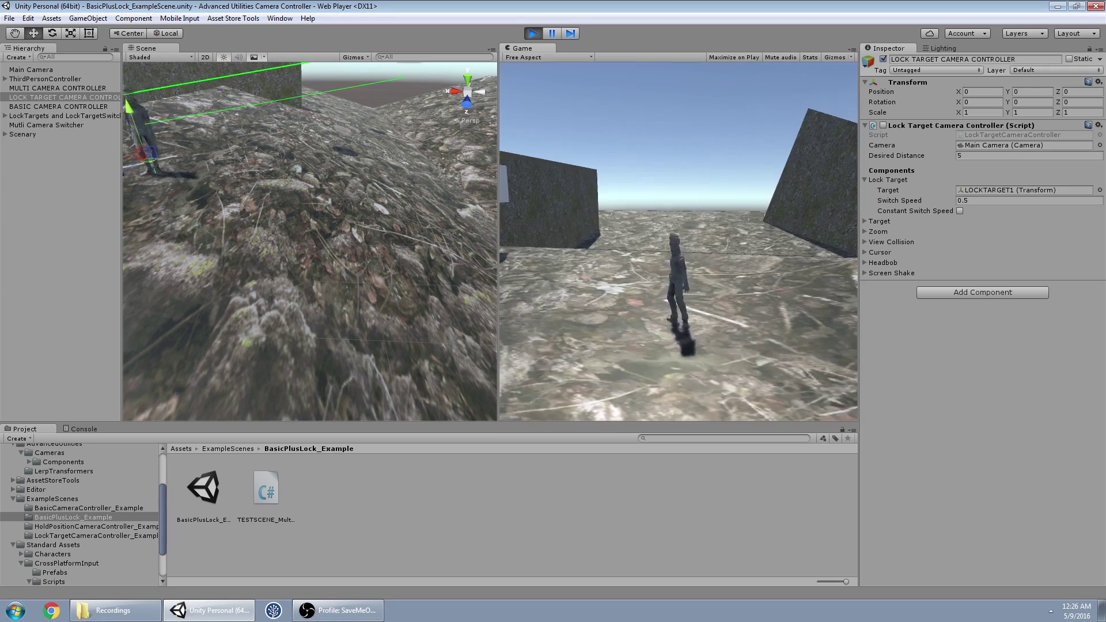
key("w")
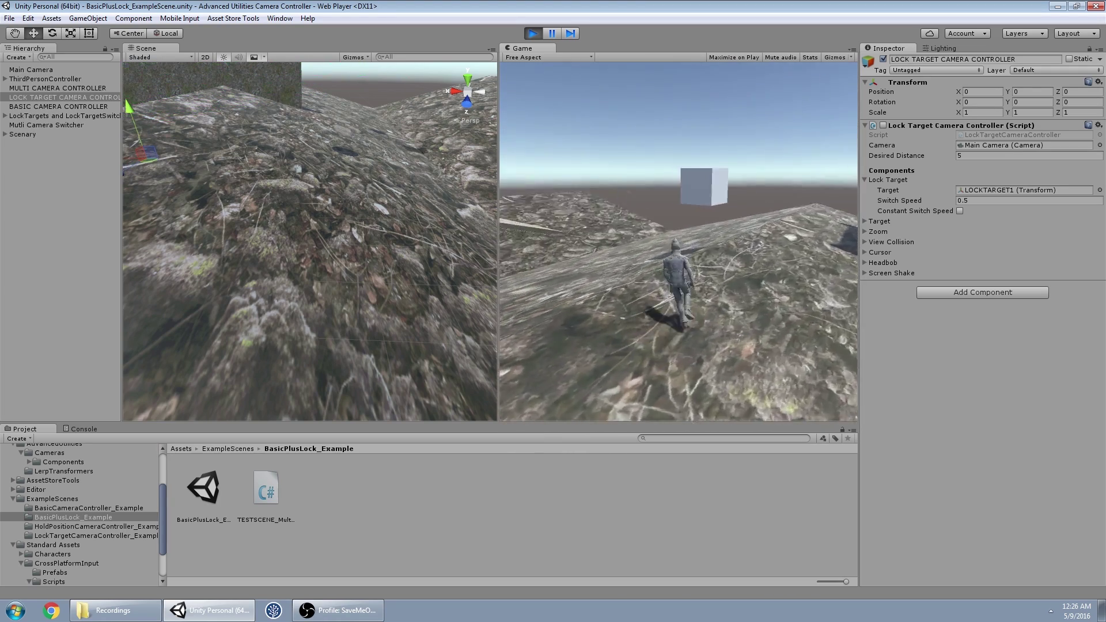
key("w")
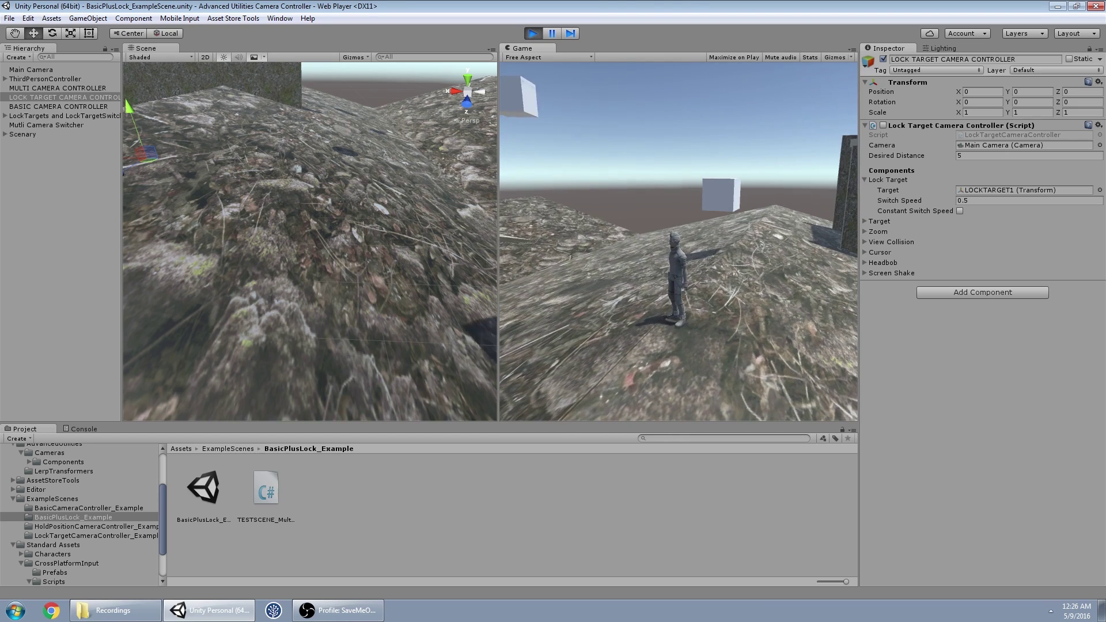
key("w")
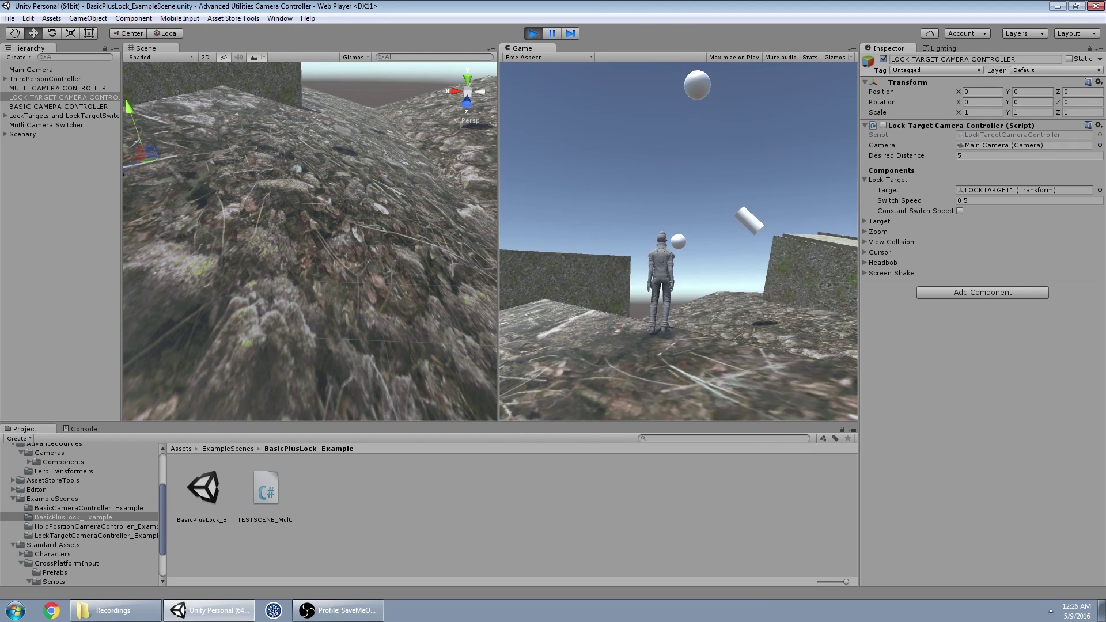
- Cycle the lock target in the running game through LOCKTARGET3 to LOCKTARGET5
key("Tab")
key("Tab")
key("Tab")
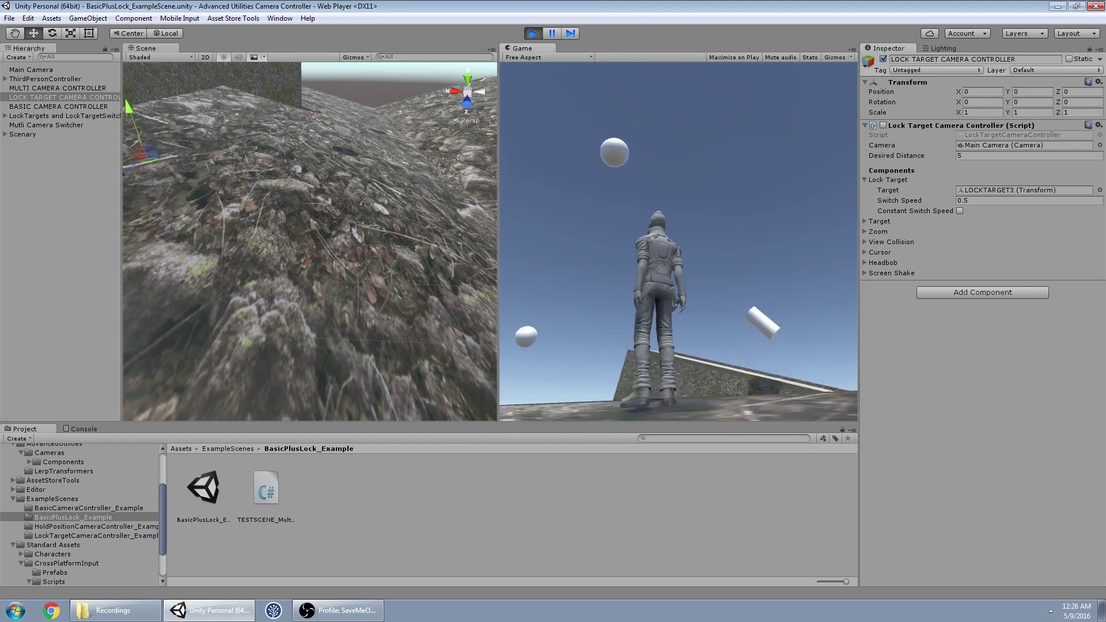
key("Tab")
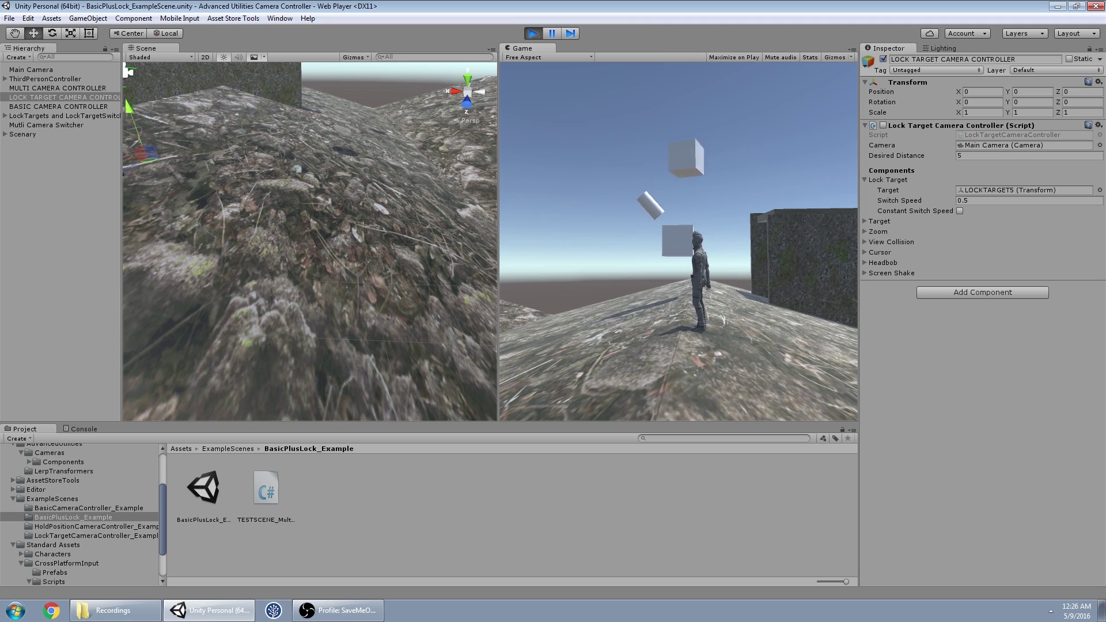
- Switch back and forth between the basic and lock target cameras while running the character around LOCKTARGET5
left_click_drag(679, 242, 727, 237)
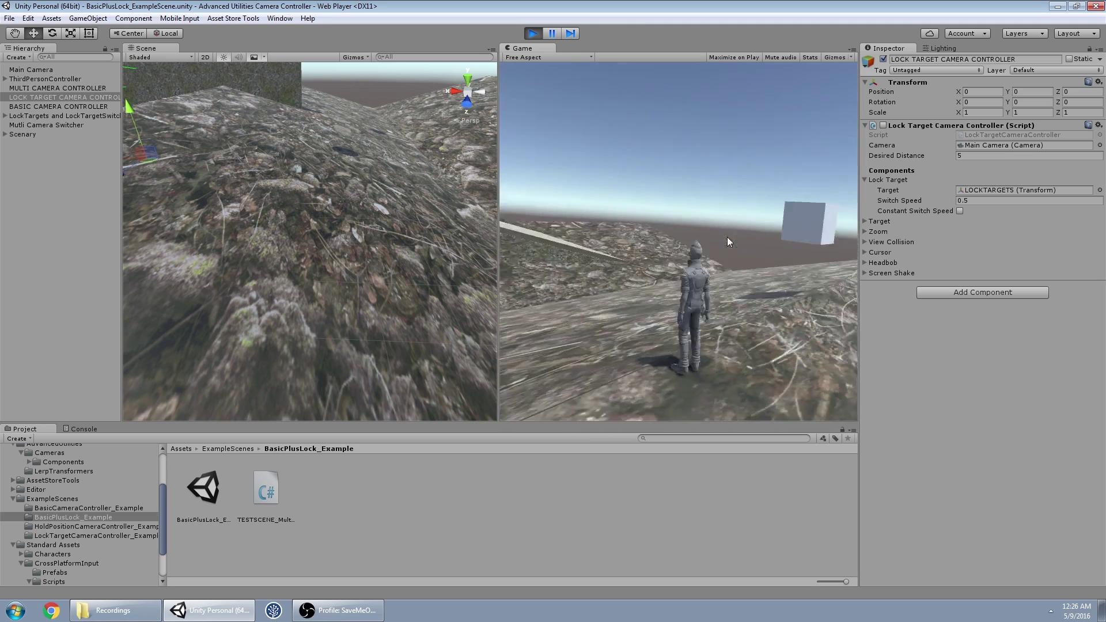
key("2")
key("1")
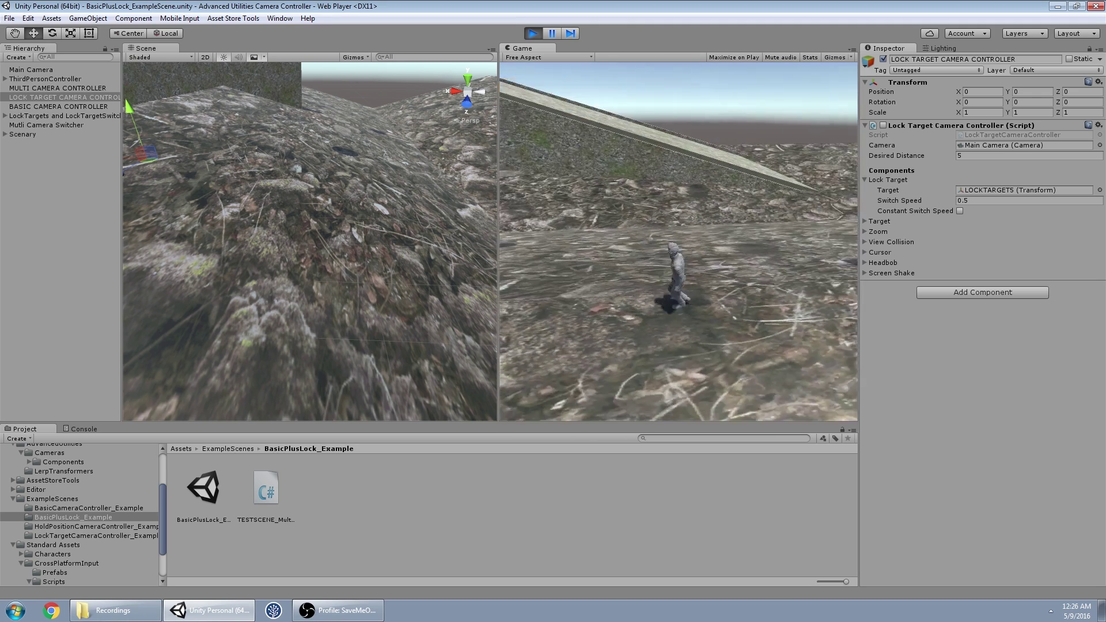
key("w")
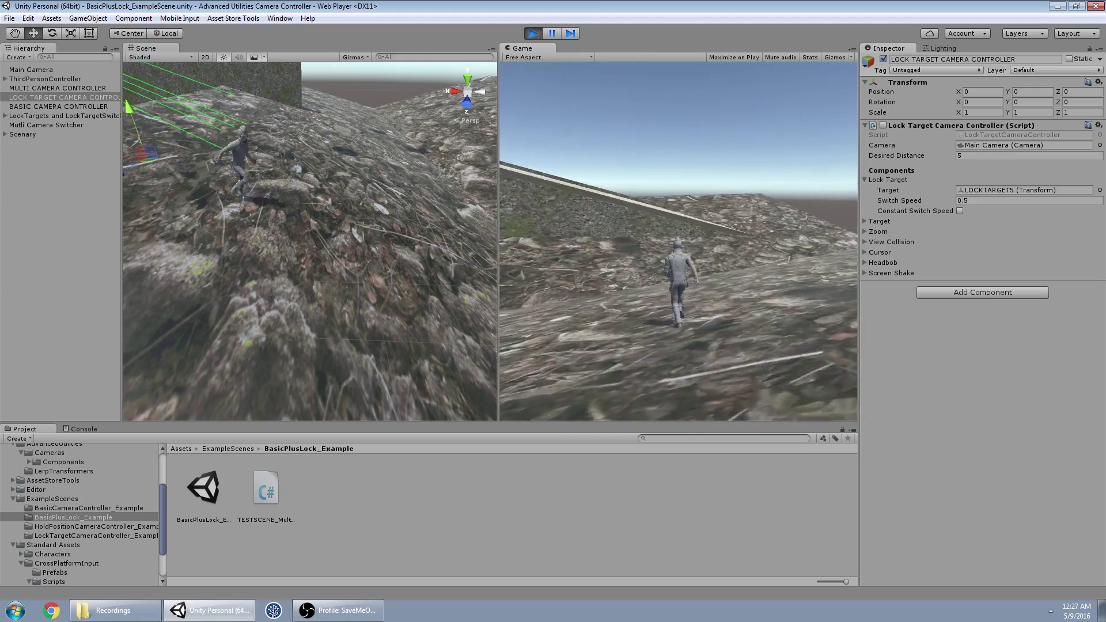
key("w")
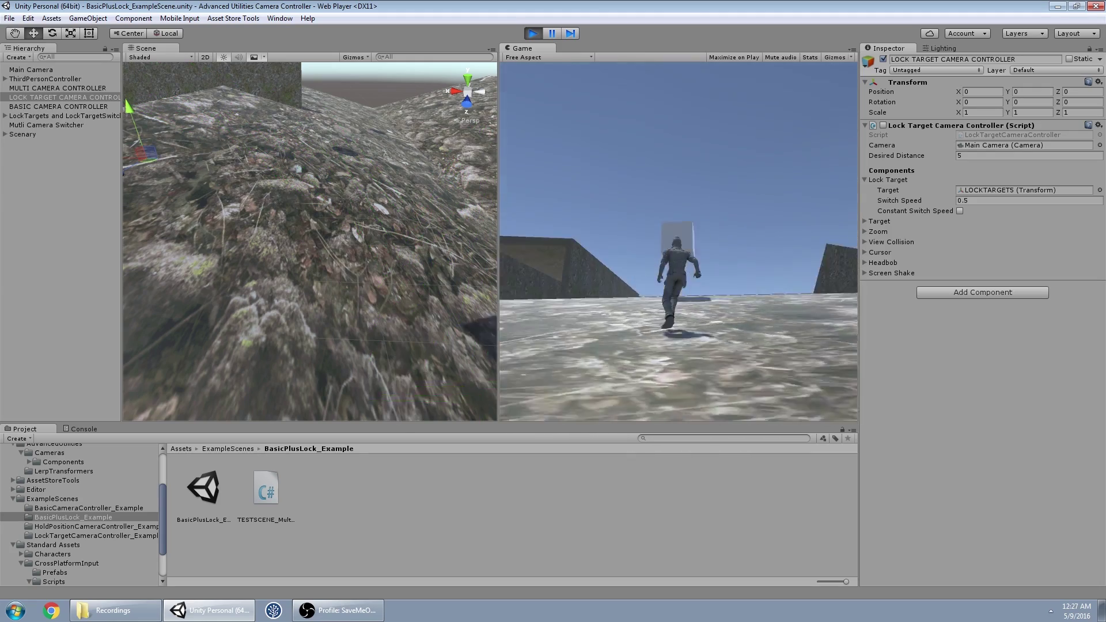
key("w")
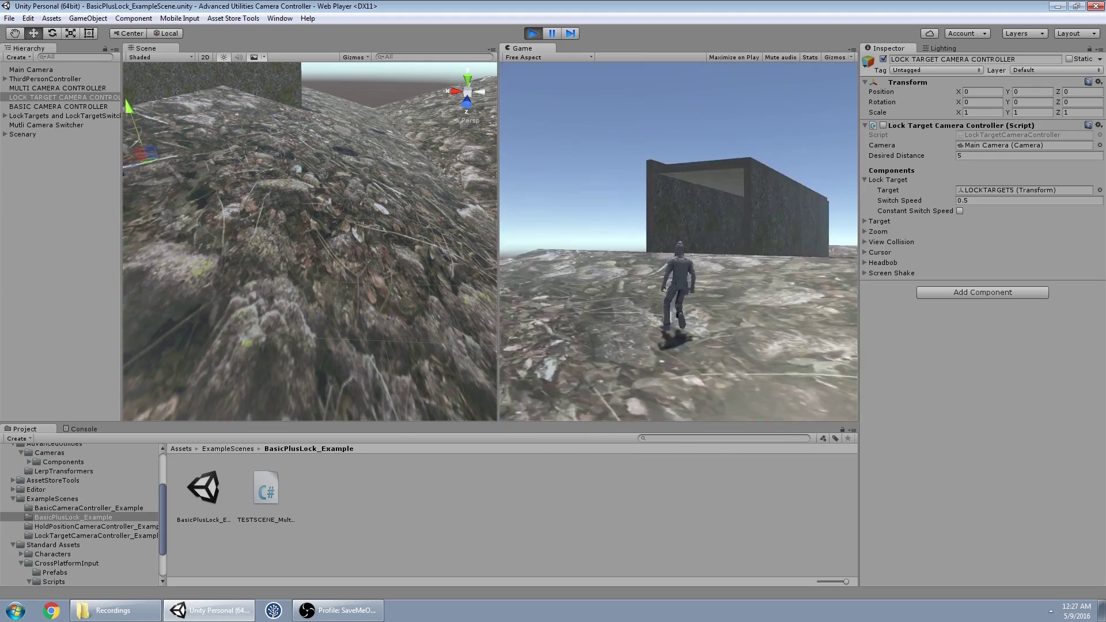
key("w")
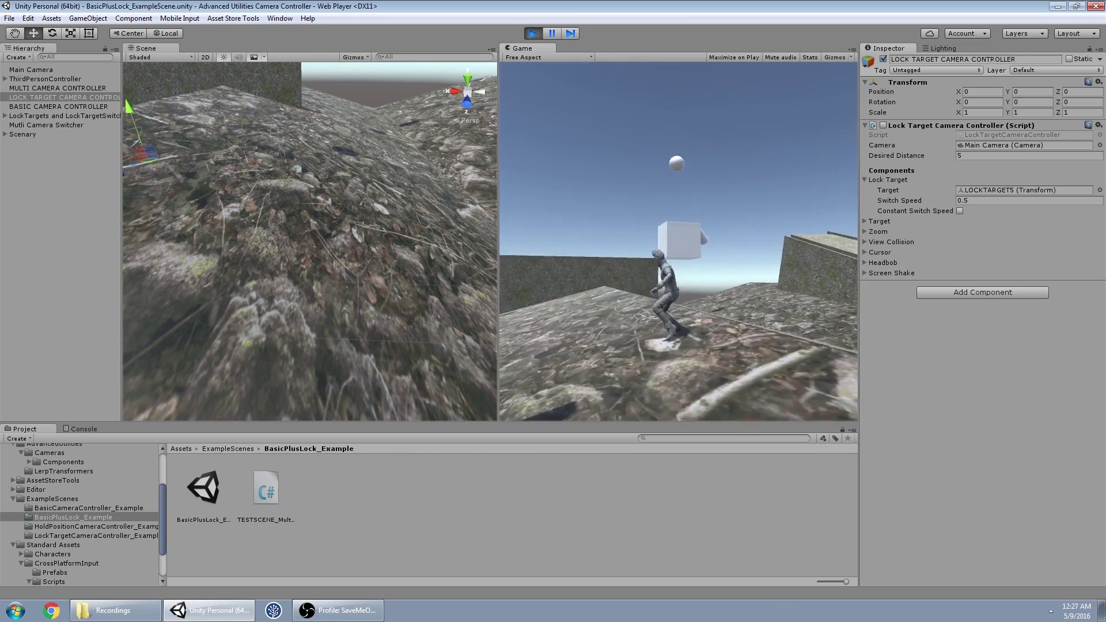
key("a")
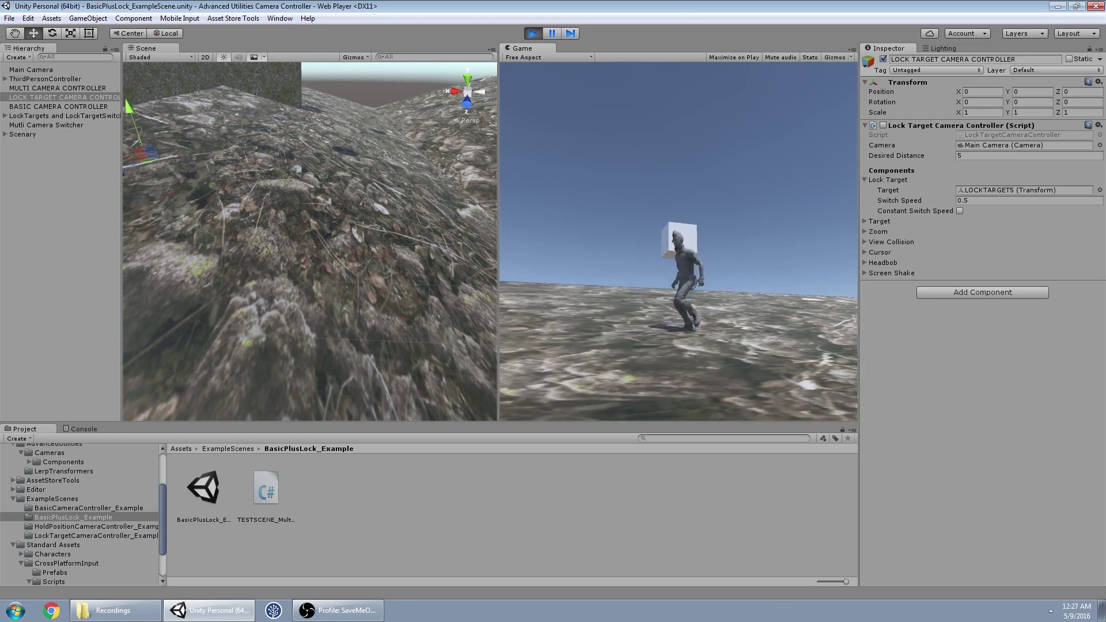
- Run the character across the terrain and swap between the basic and lock target cameras, releasing and recapturing the cursor once
key("a")
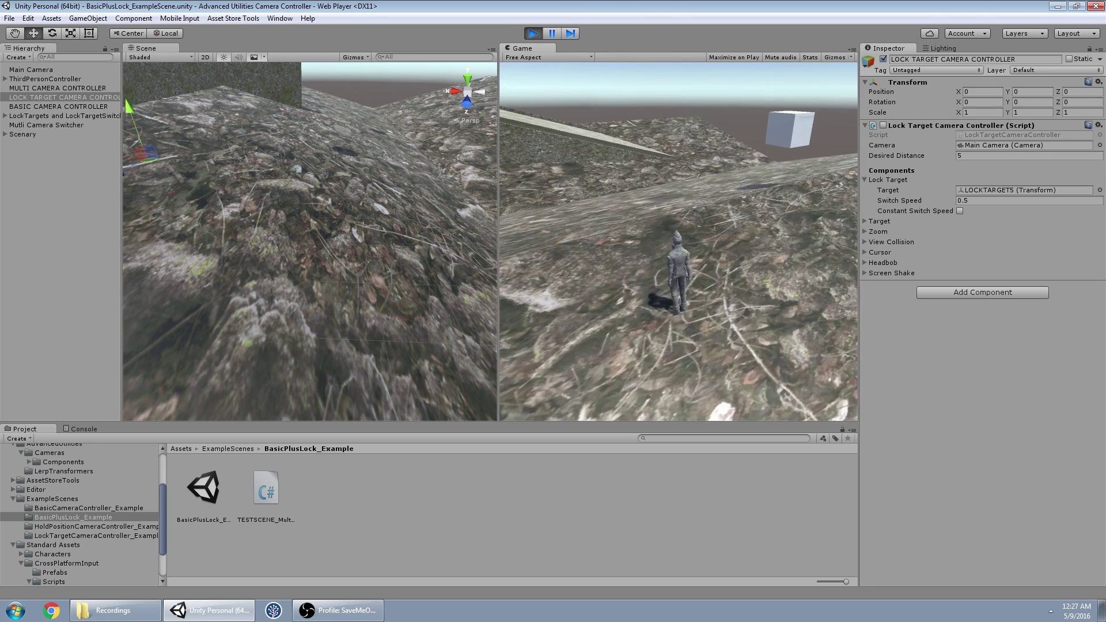
key("w")
key("w")
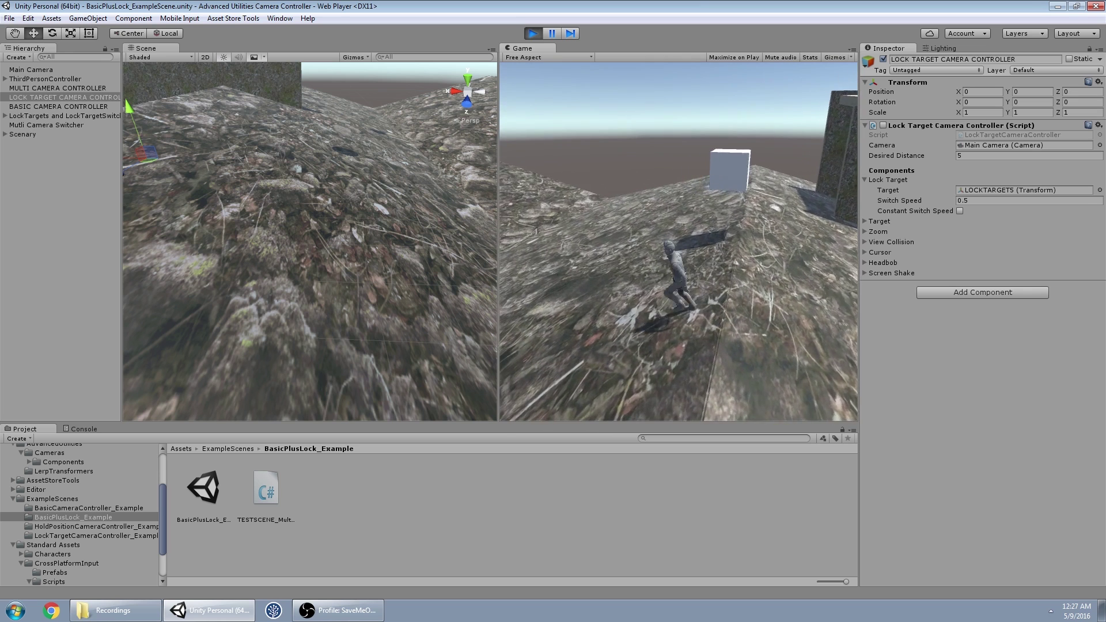
key("Escape")
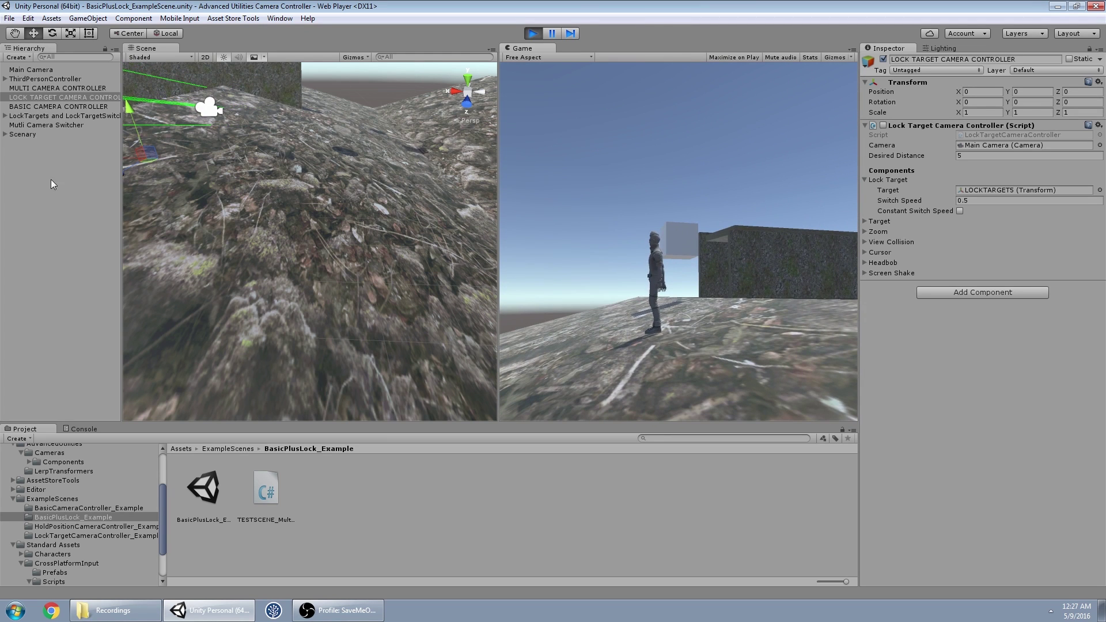
left_click(655, 269)
key("w")
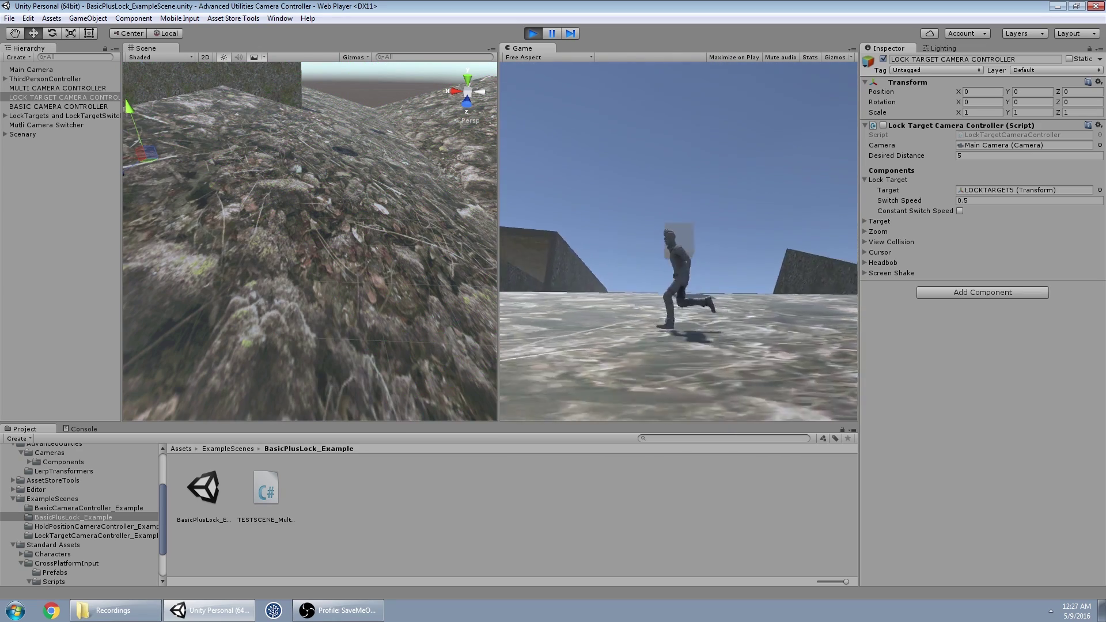
- Circle the character around LOCKTARGET5 with the lock target camera and continue running in the basic camera view
key("a")
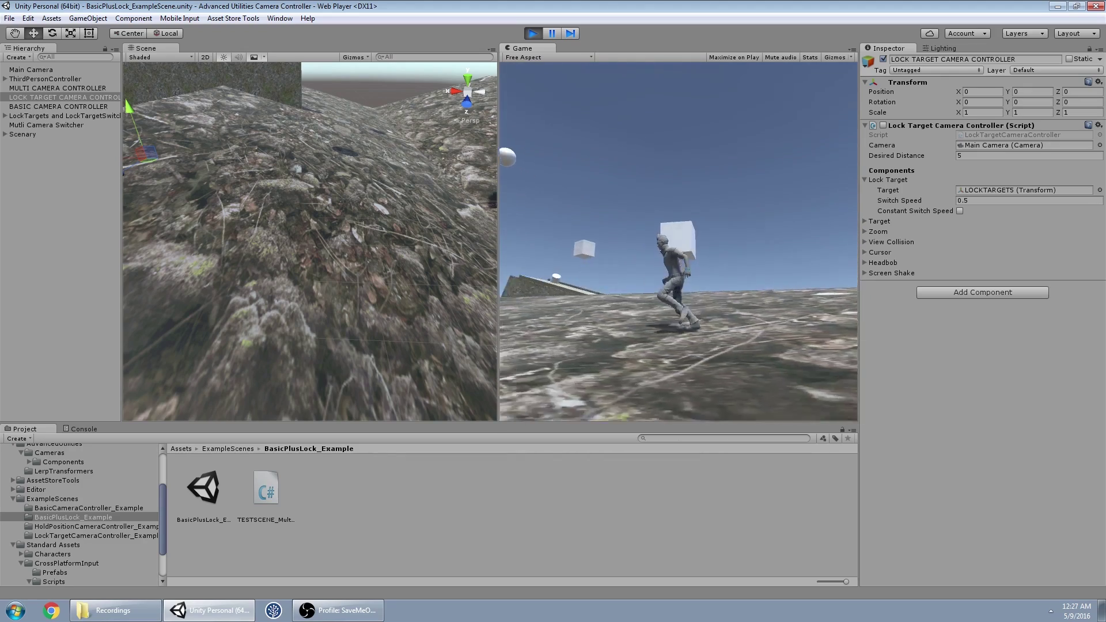
key("w")
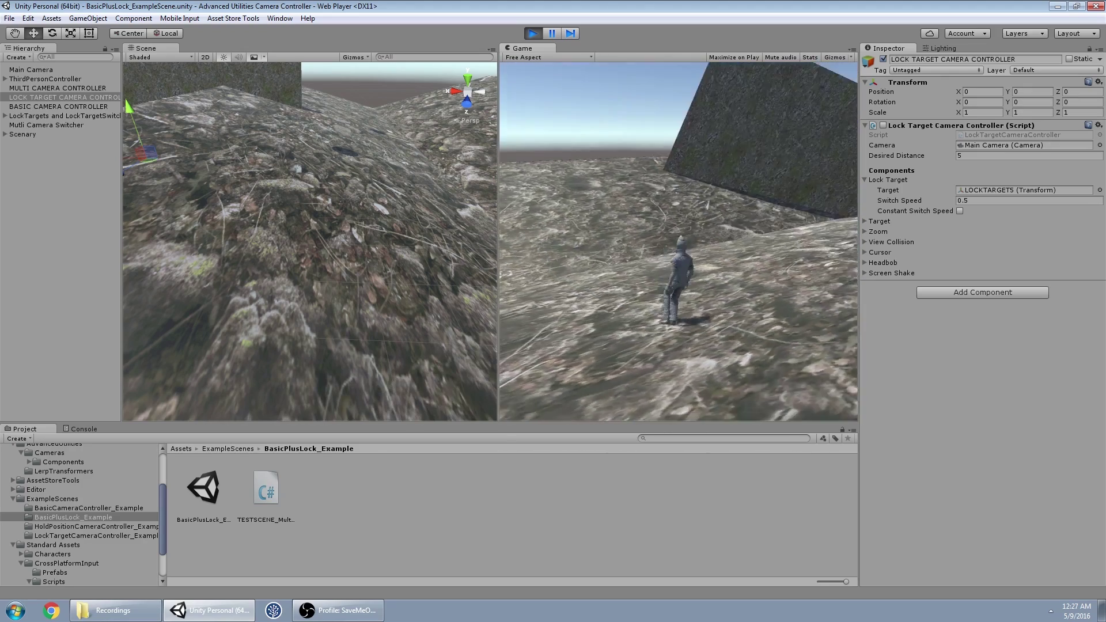
key("w")
key("a")
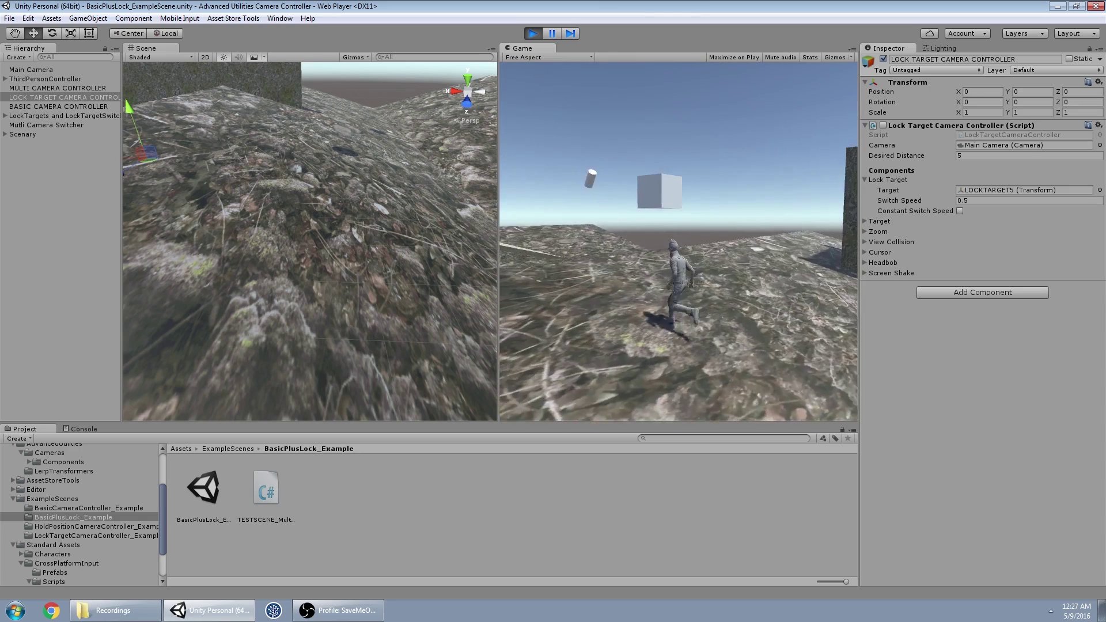
key("a")
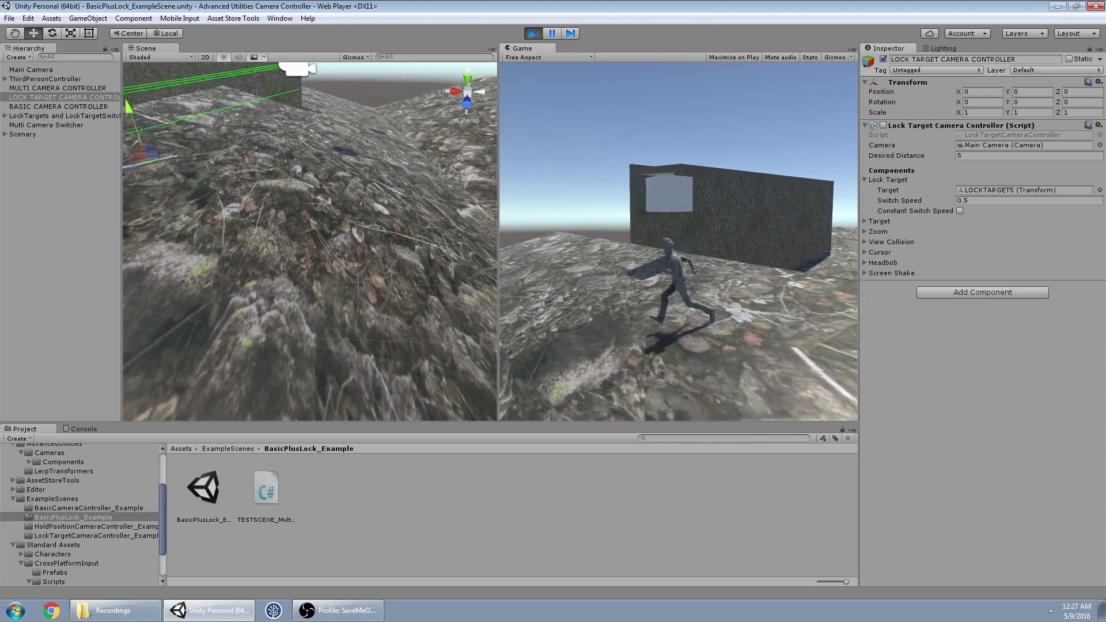
key("w")
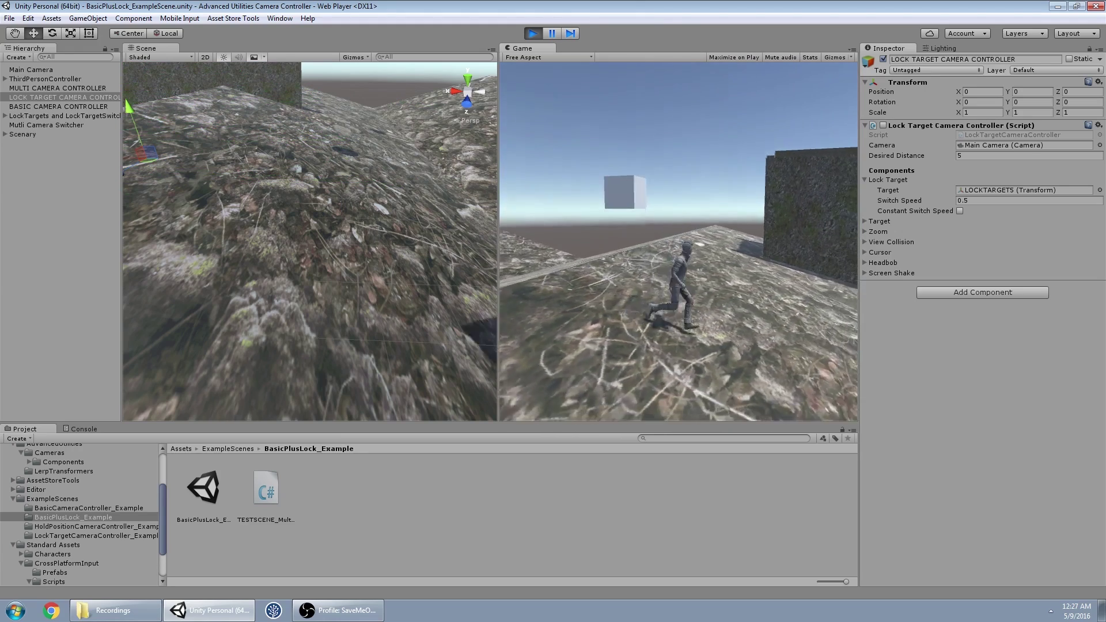
- Release the cursor from the running game, move the character with the cursor free, and recapture it
key("Escape")
key("a")
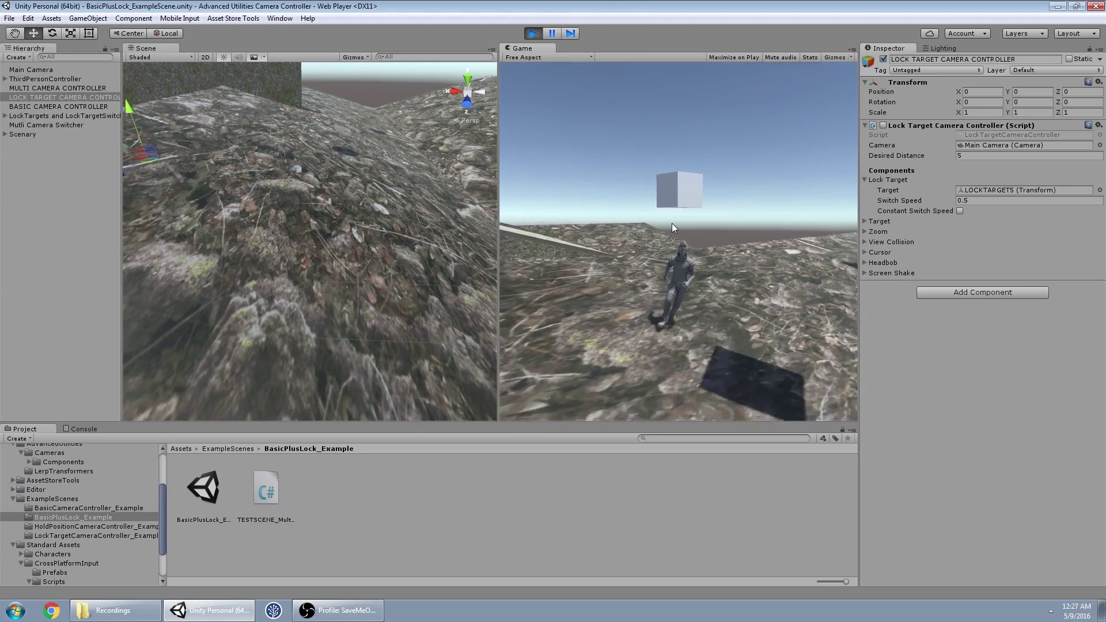
key("d")
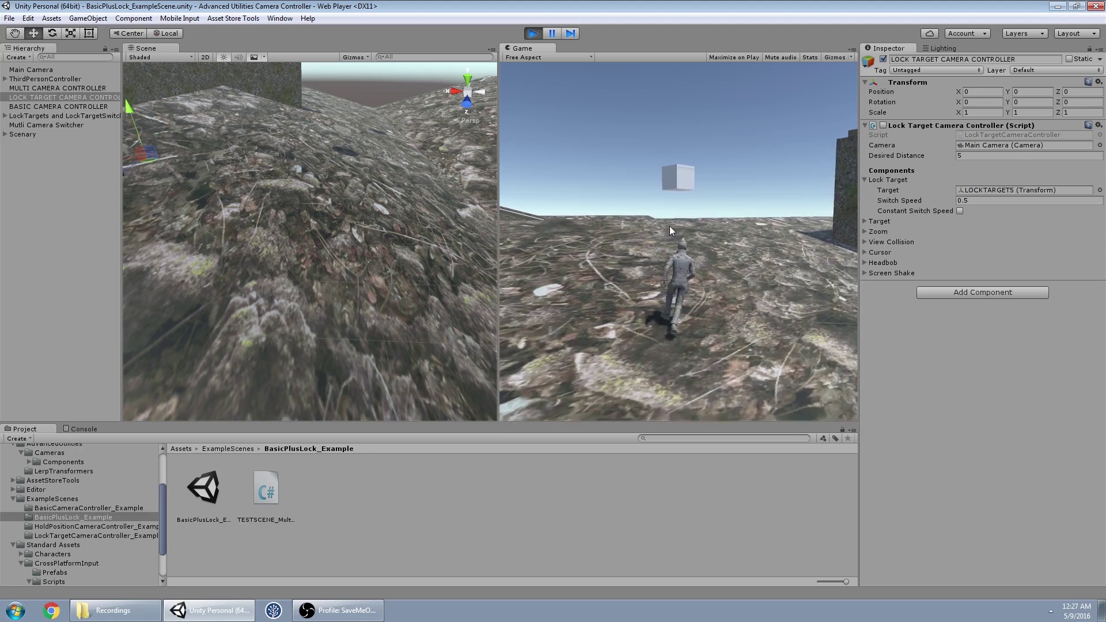
key("w")
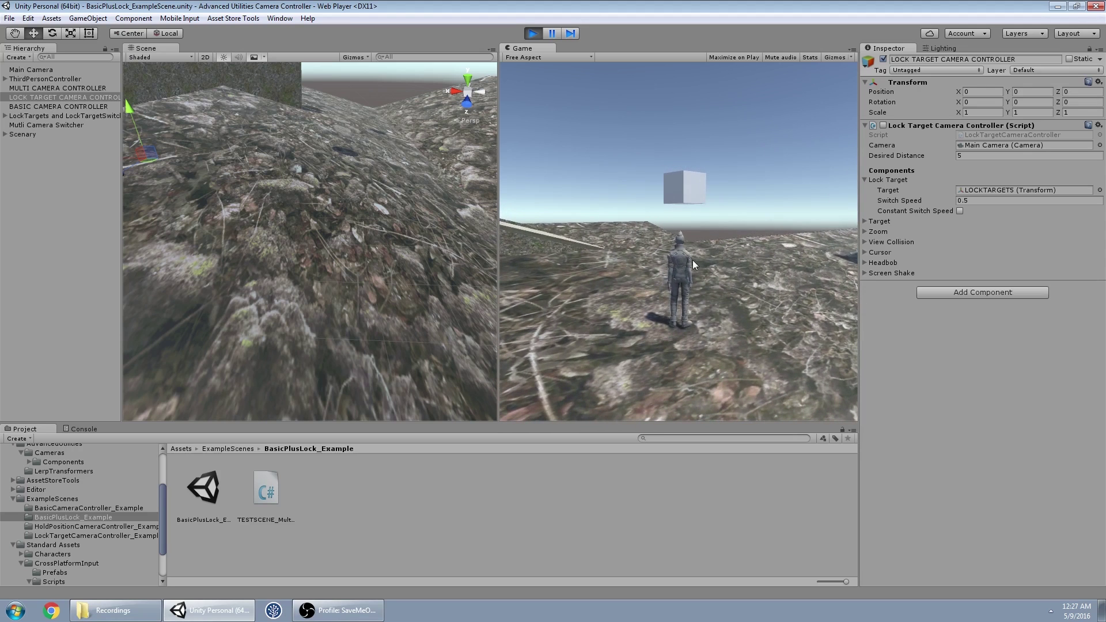
left_click(697, 268)
key("w")
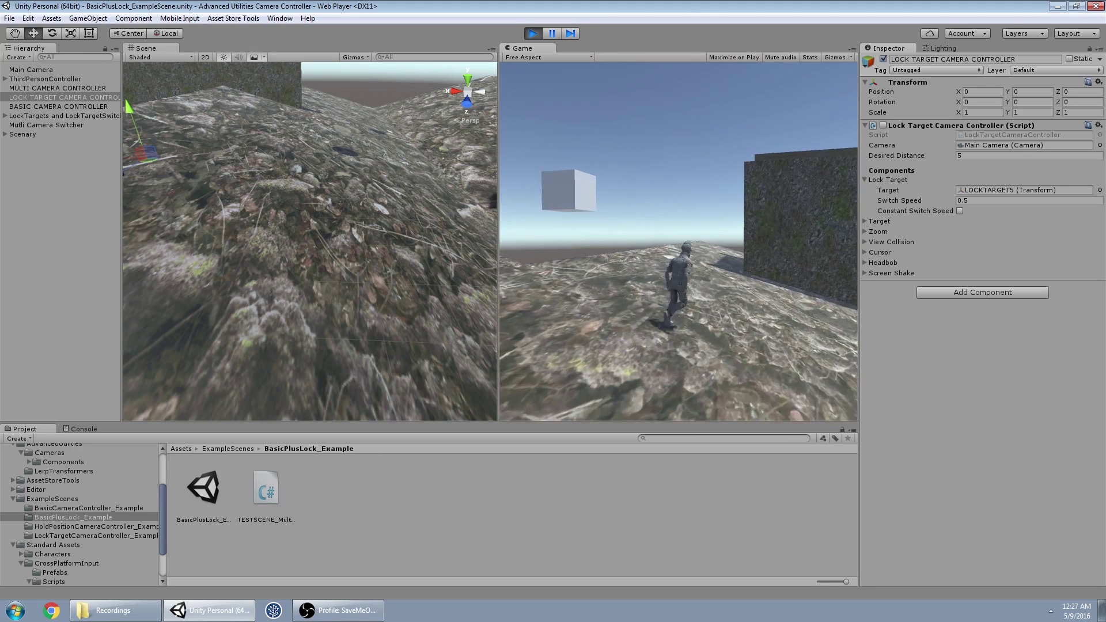
- Run the character past the walls, lock the camera onto LOCKTARGET5, and return to the basic camera
key("w")
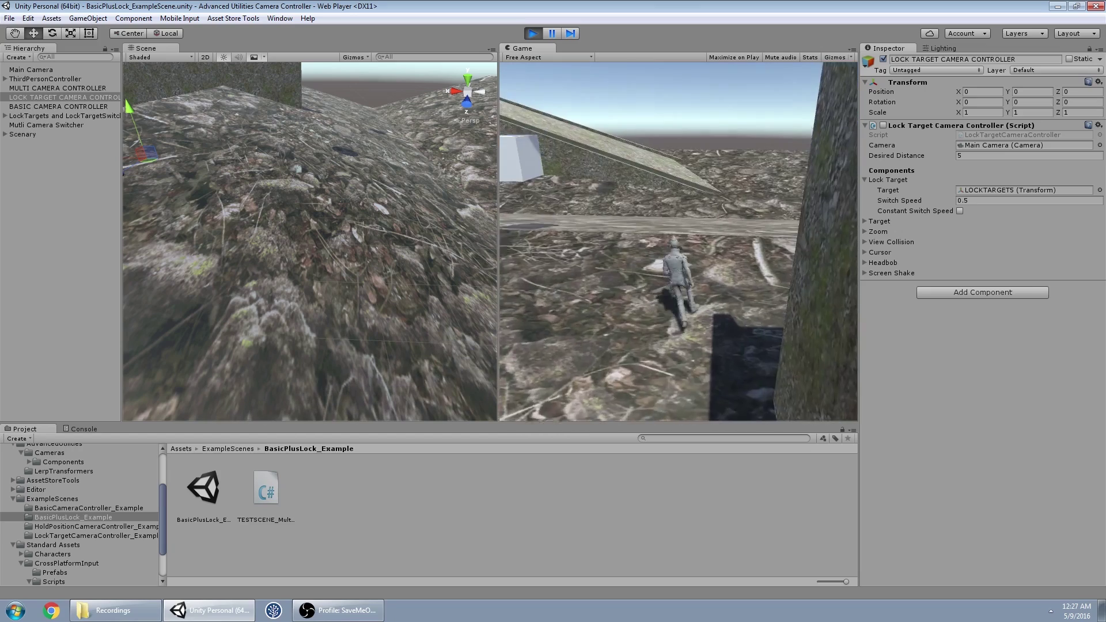
key("w")
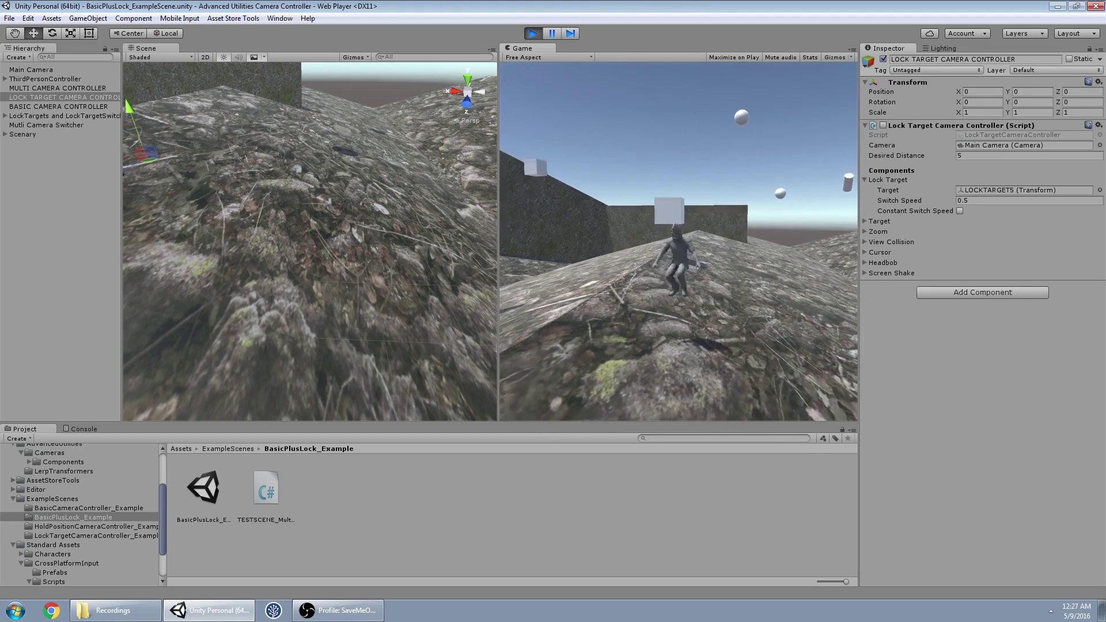
key("w")
key("Tab")
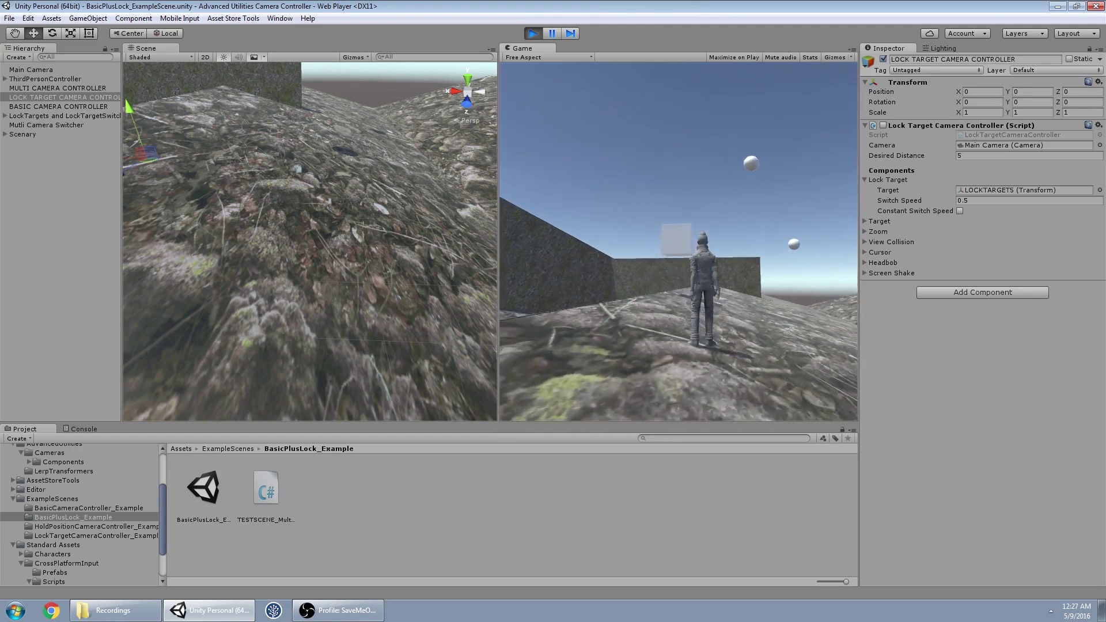
key("d")
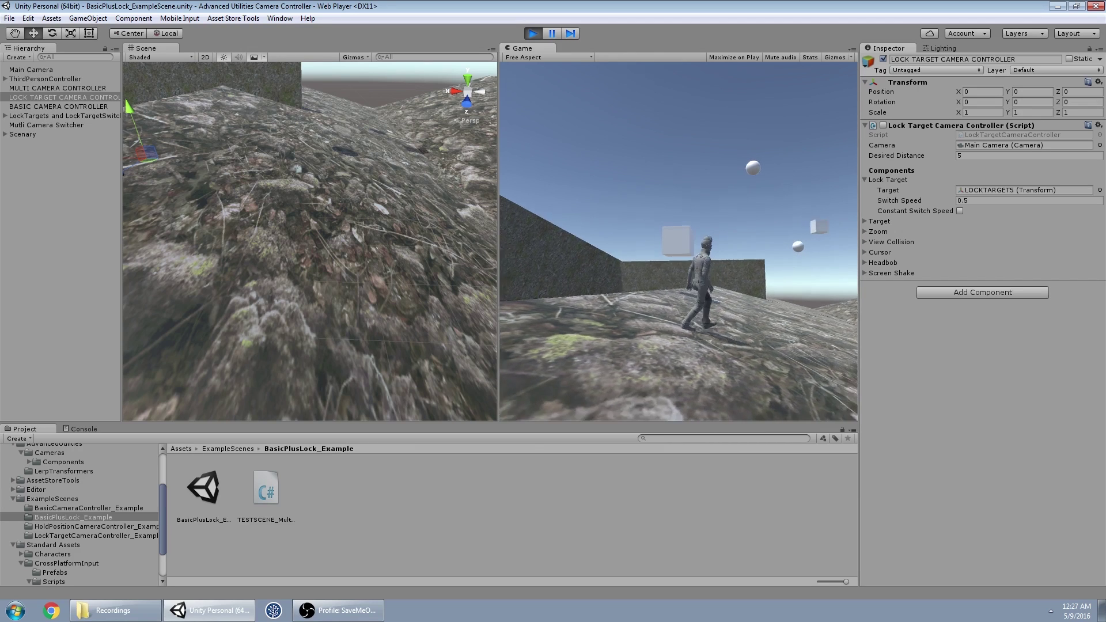
key("Tab")
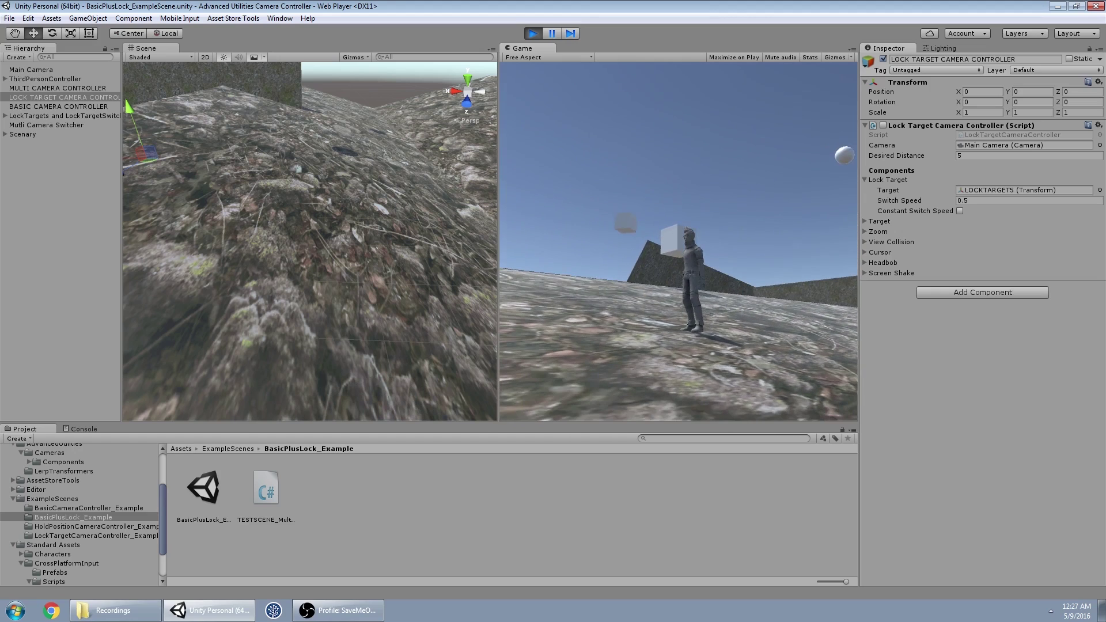
key("a")
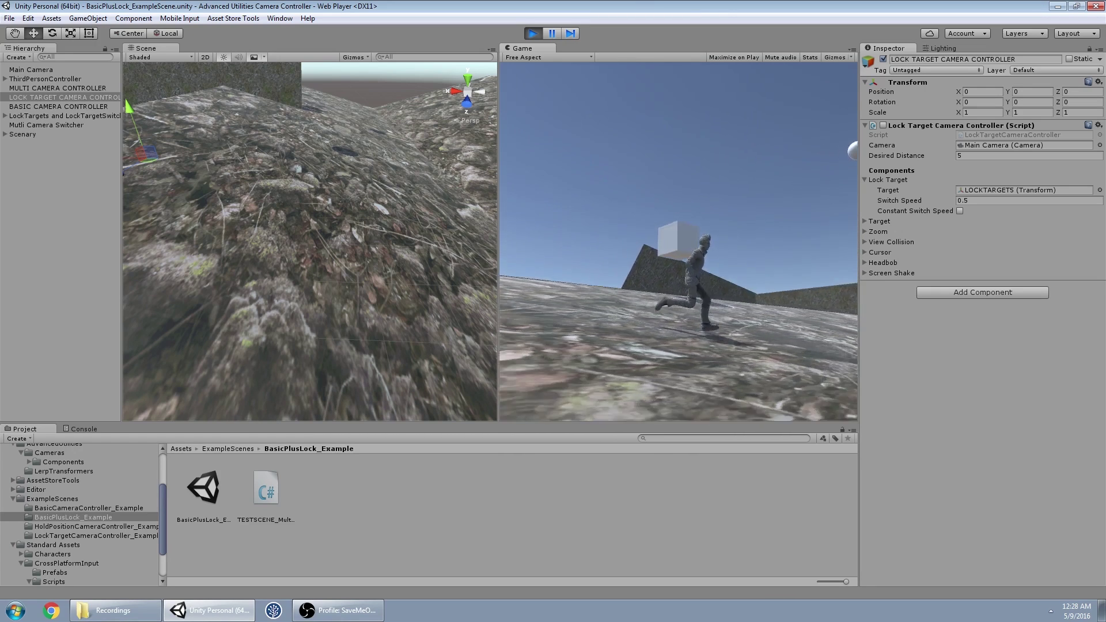
key("w")
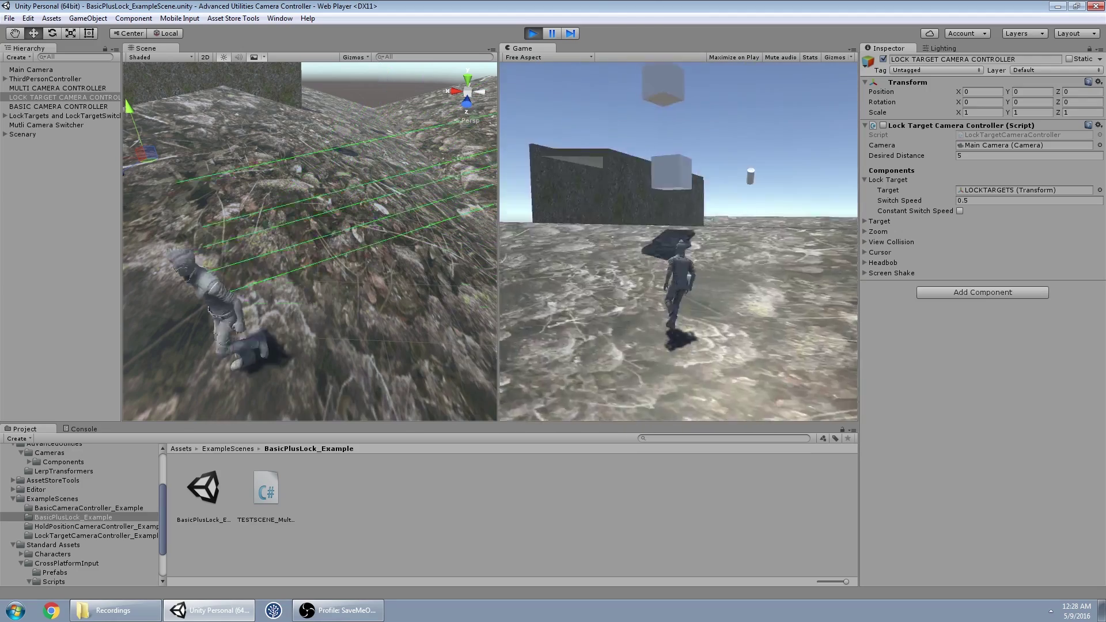
key("space")
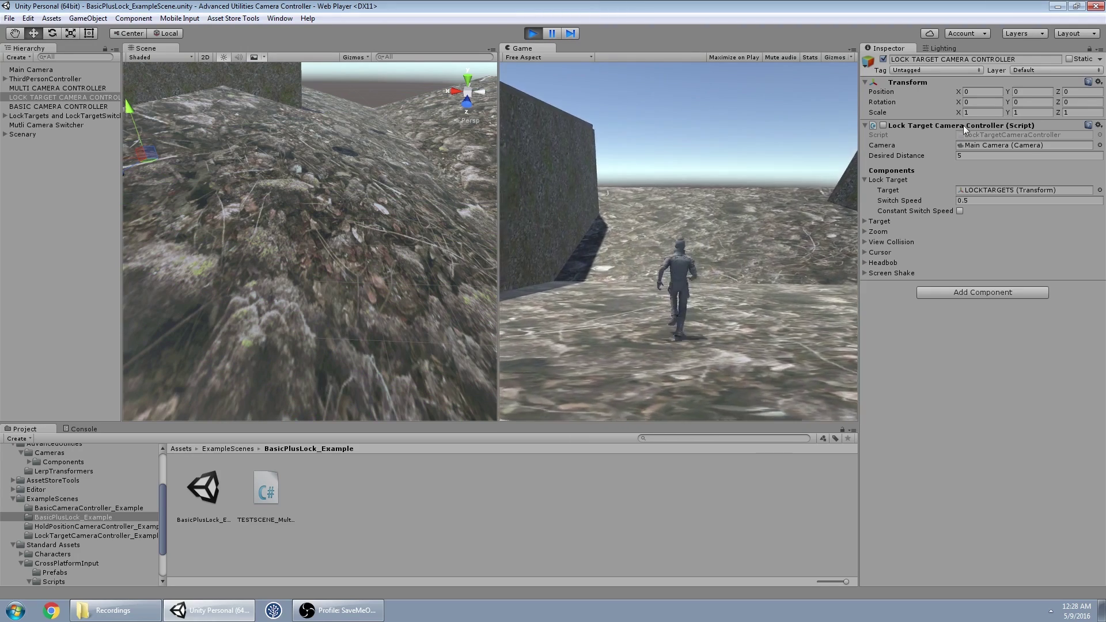
- Set the Switch Speed of MULTI CAMERA CONTROLLER to 0.1 and switch repeatedly between the cameras in the running game
left_click(47, 89)
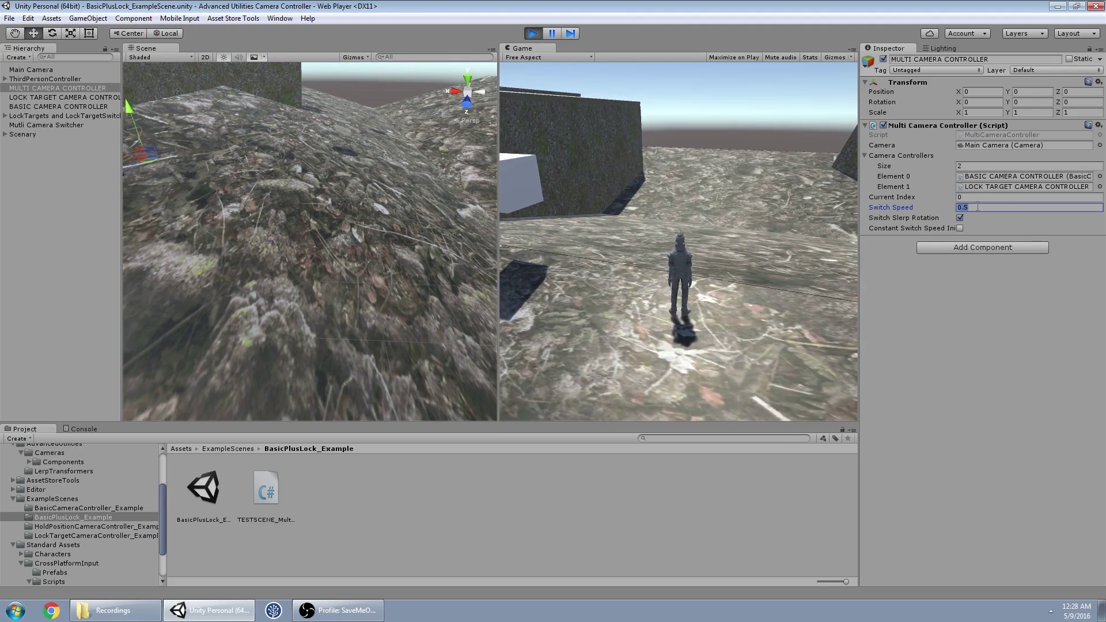
left_click(679, 231)
key("Tab")
key("Tab")
key("Tab")
key("Tab")
key("Tab")
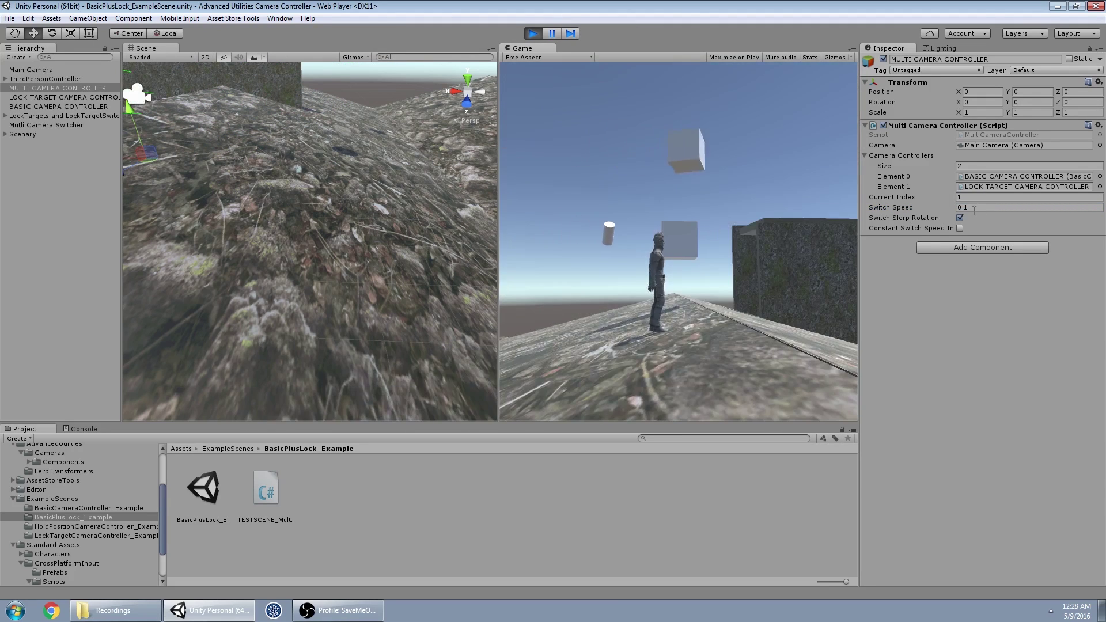
- Try the Constant Switch Speed option of MULTI CAMERA CONTROLLER in the running game
left_click(961, 228)
left_click(691, 240)
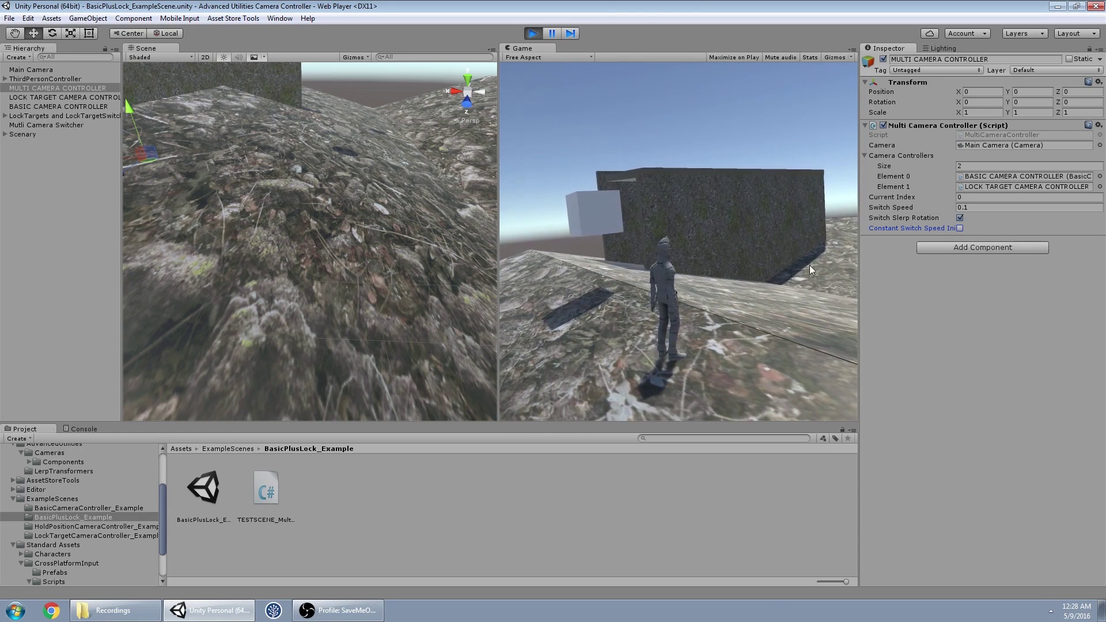
left_click(655, 261)
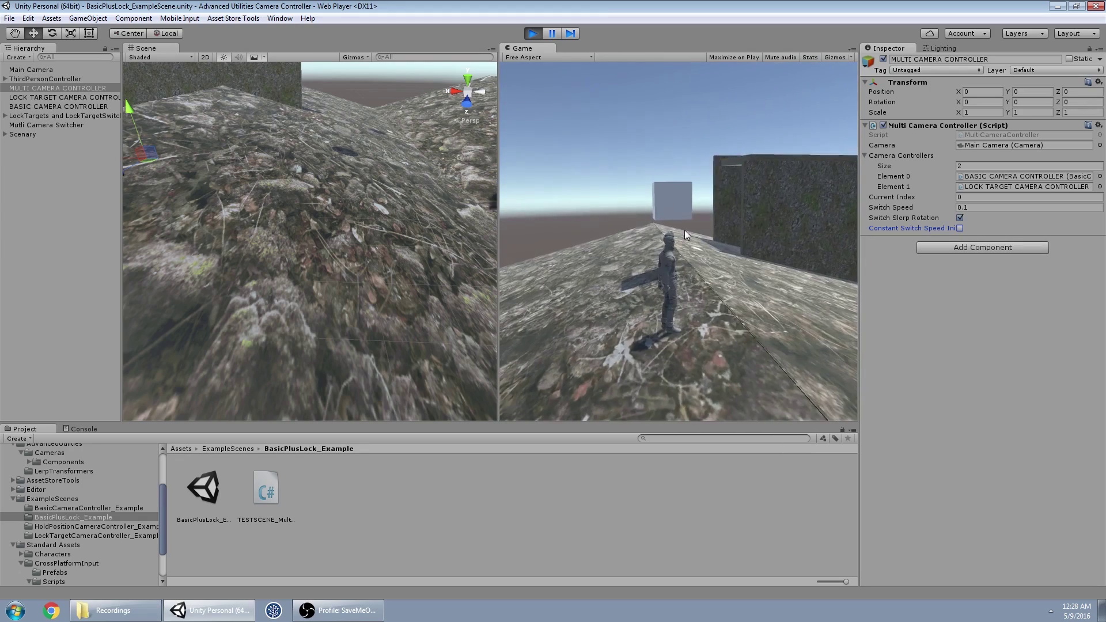
key("Escape")
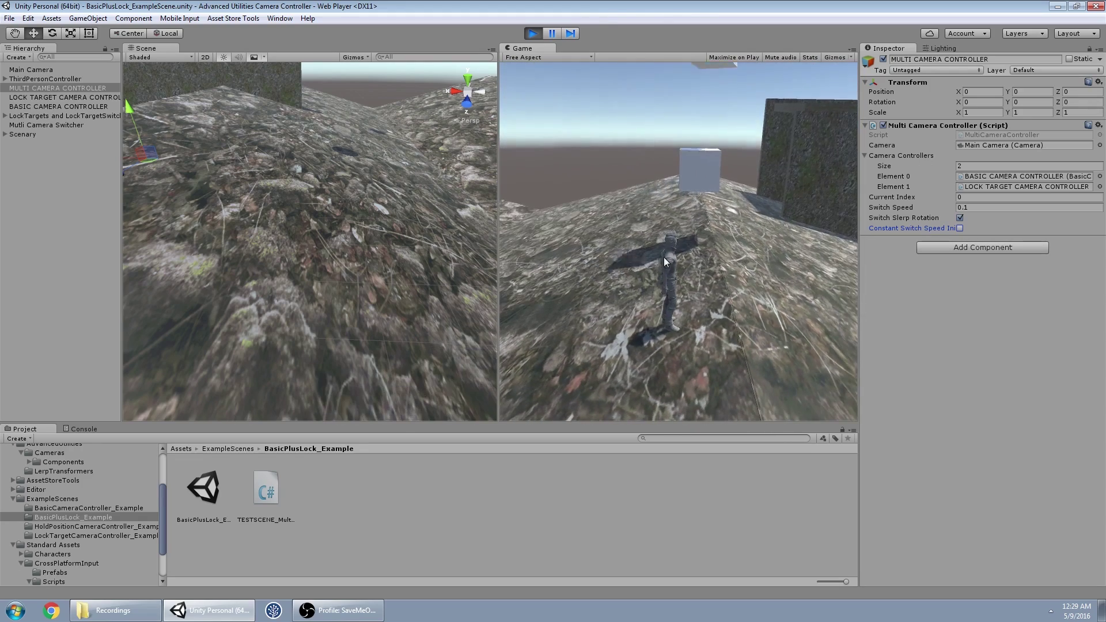
left_click(663, 258)
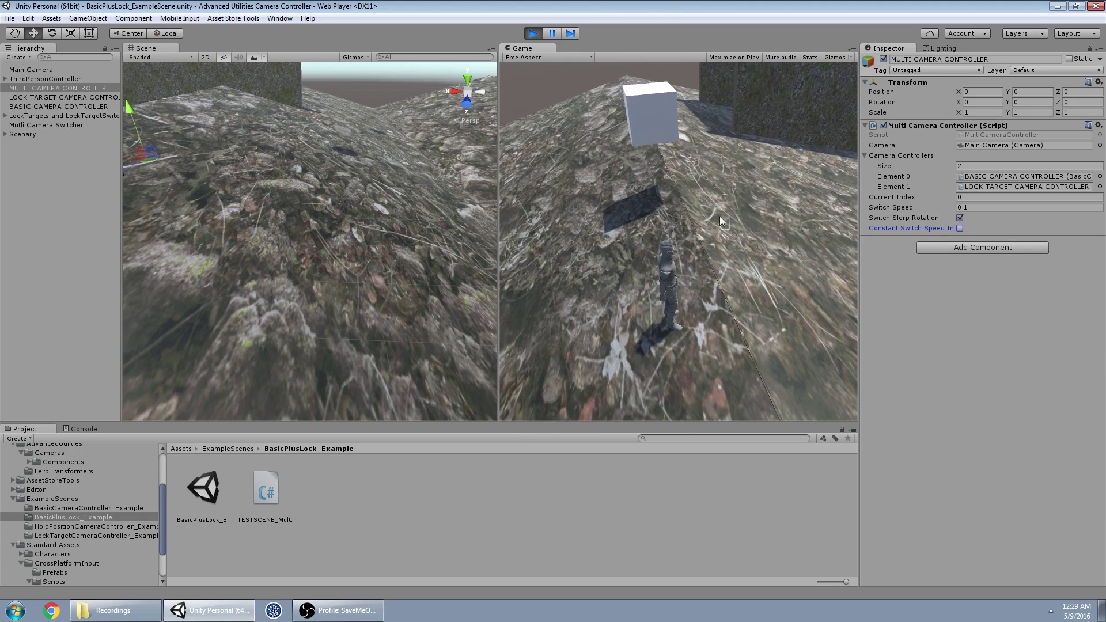
- Restart play mode and test camera switching on several lock targets before returning to the basic camera
left_click(531, 34)
left_click(532, 33)
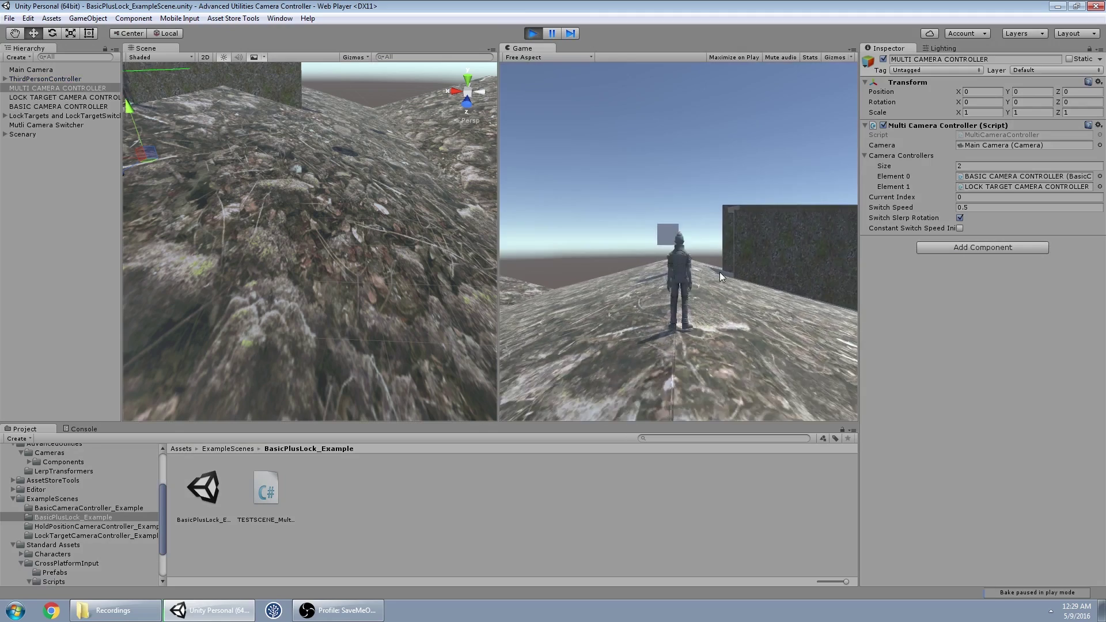
left_click(720, 272)
key("Tab")
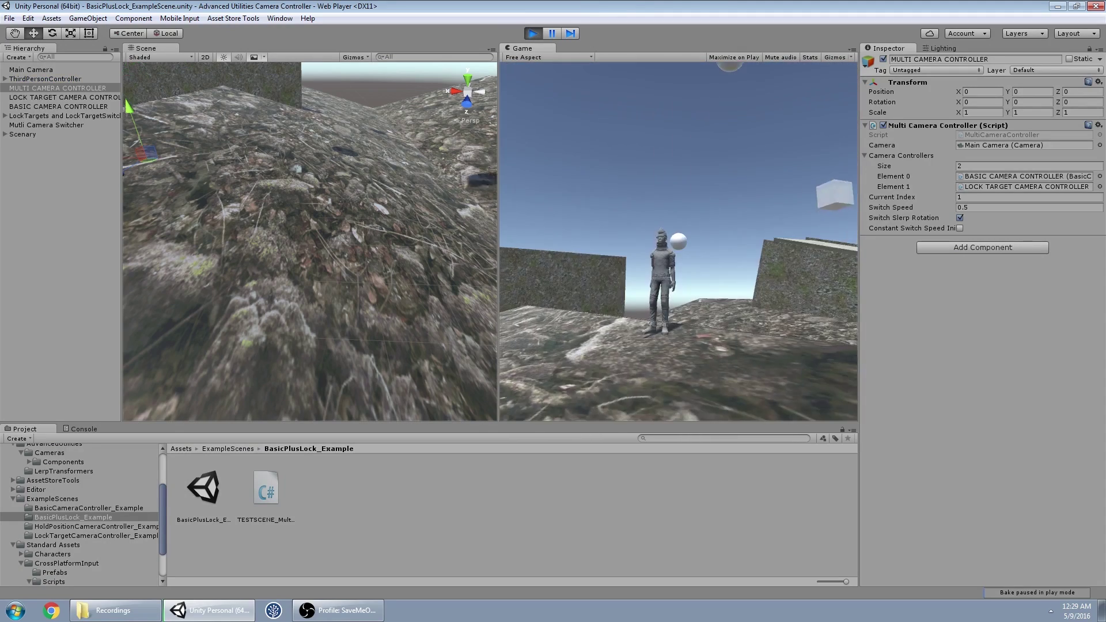
key("Tab")
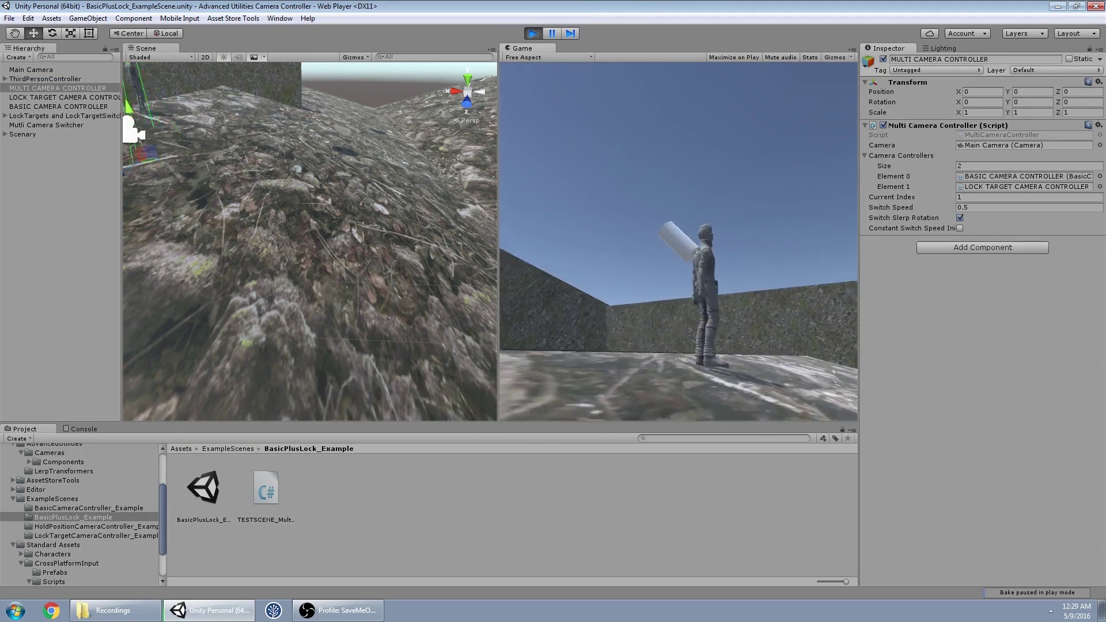
key("Tab")
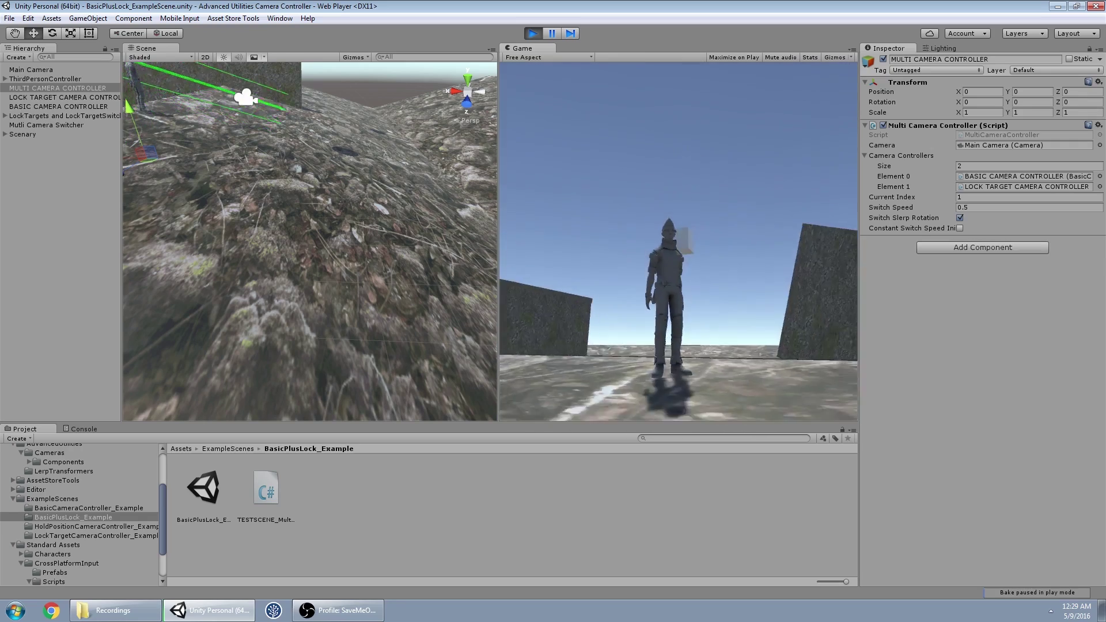
key("w")
key("Tab")
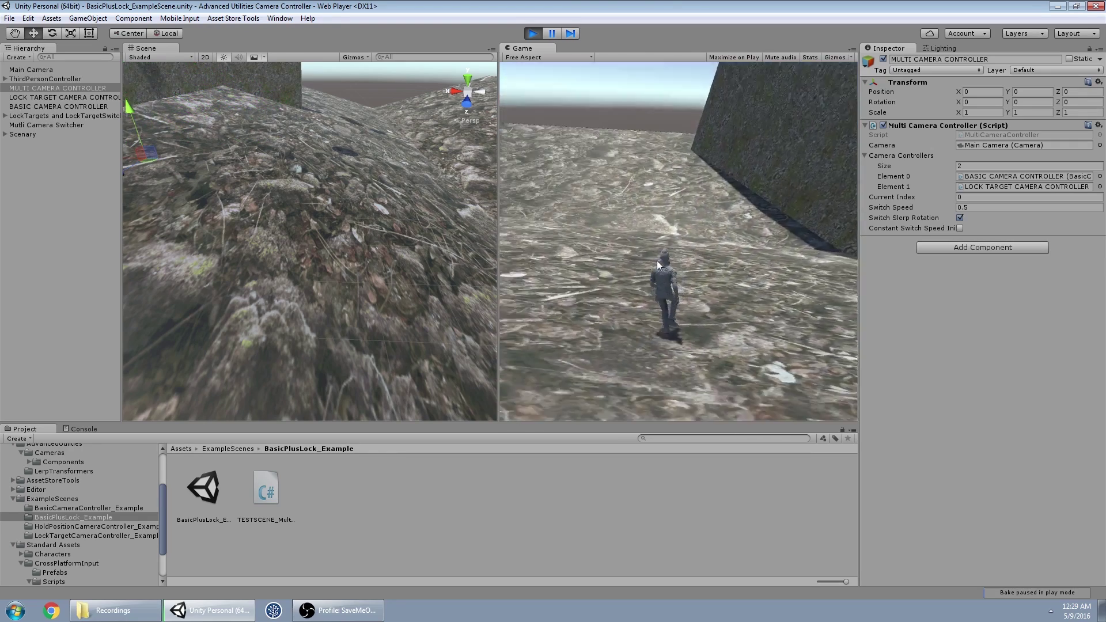
- Run the character with the basic camera a little further and stop play mode
key("w")
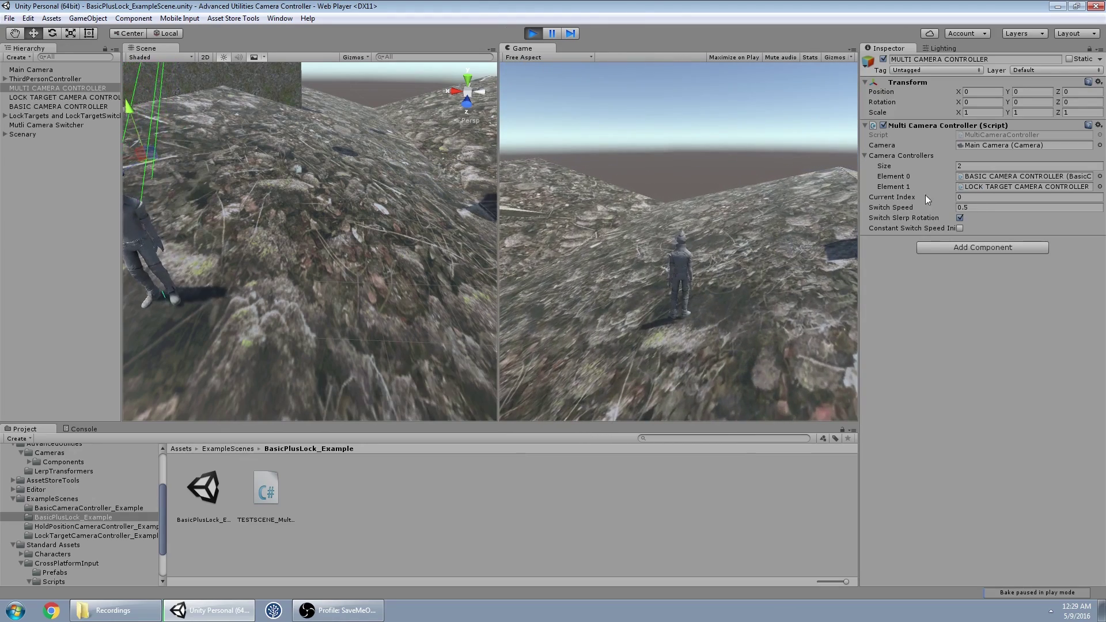
key("w")
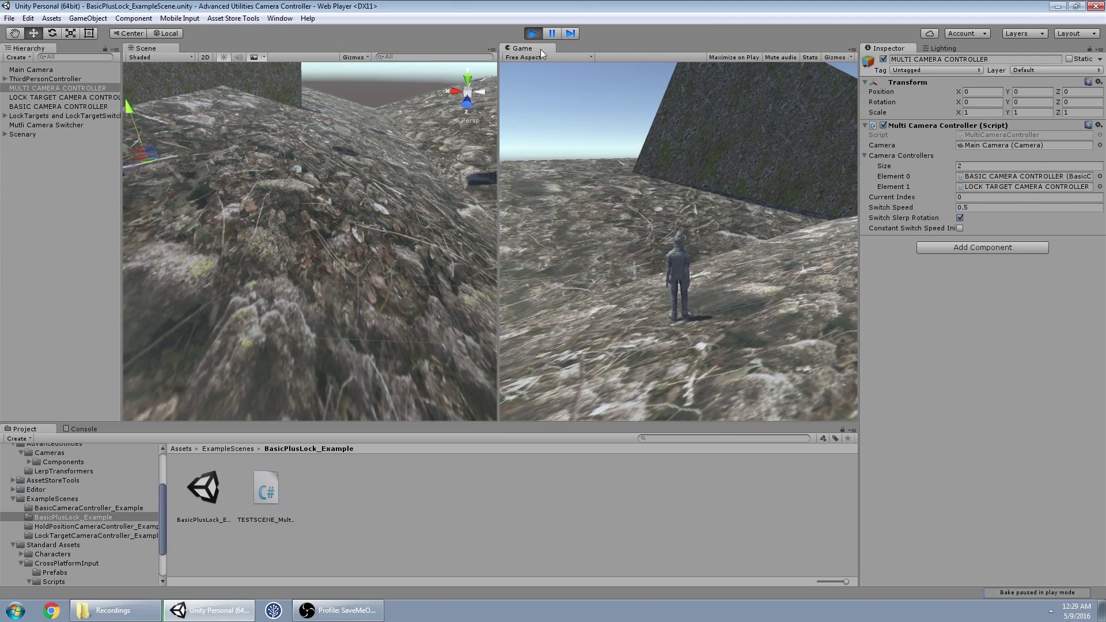
left_click(532, 33)
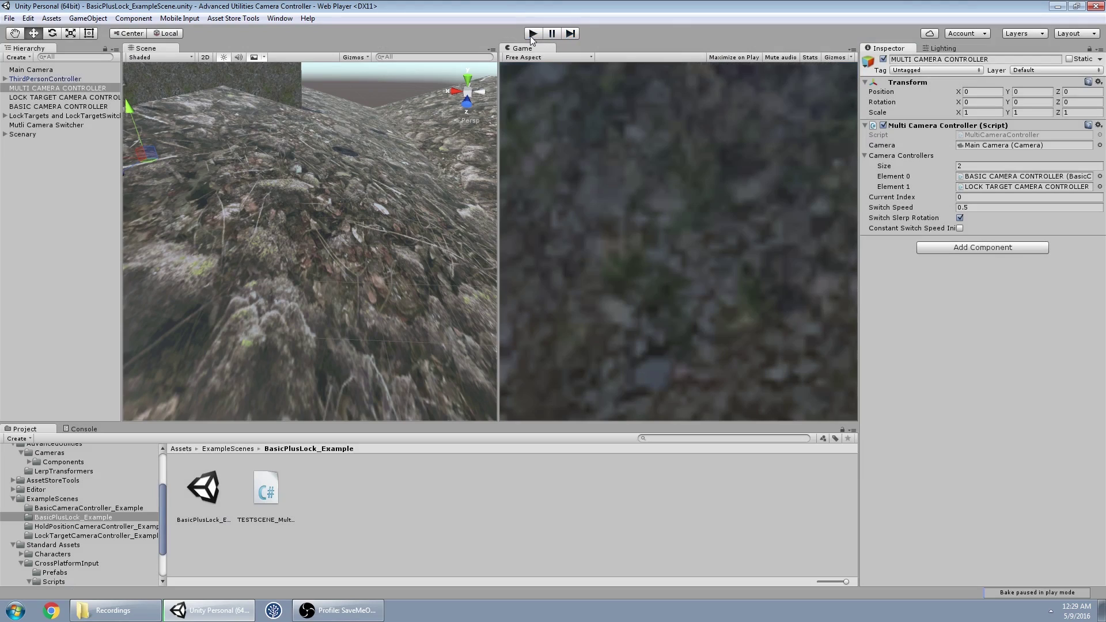
- Open the Cameras folder inside AdvancedUtilities in the project assets
left_click(36, 217)
scroll(57, 489, "up", 3)
left_click(50, 513)
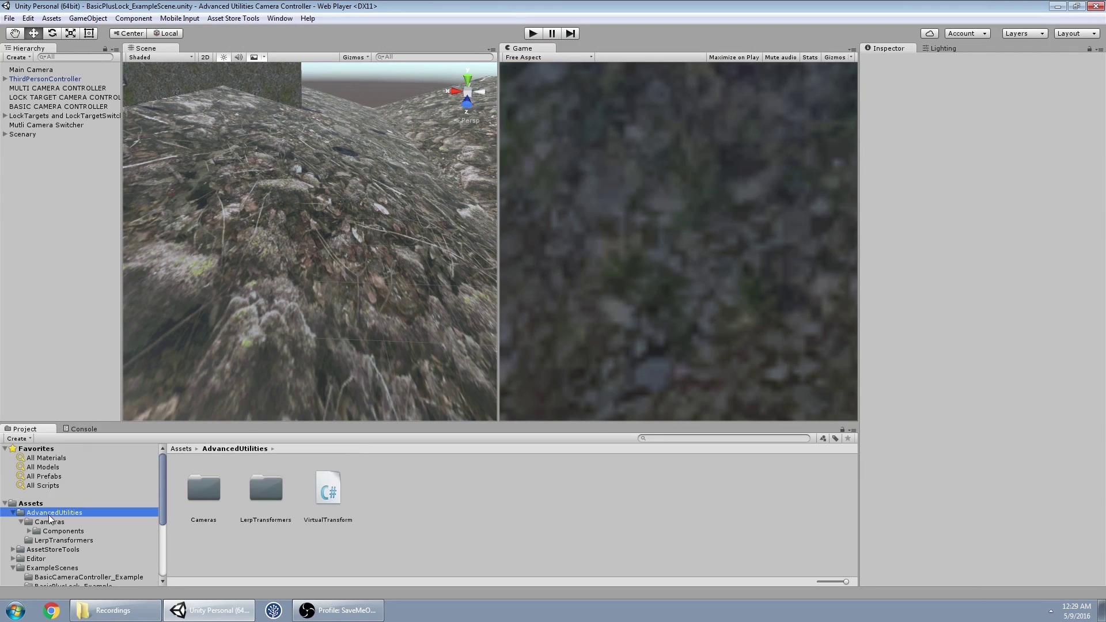
double_click(207, 502)
- Create an empty GameObject named holding and attach the HoldPositionCameraController script to it
right_click(85, 193)
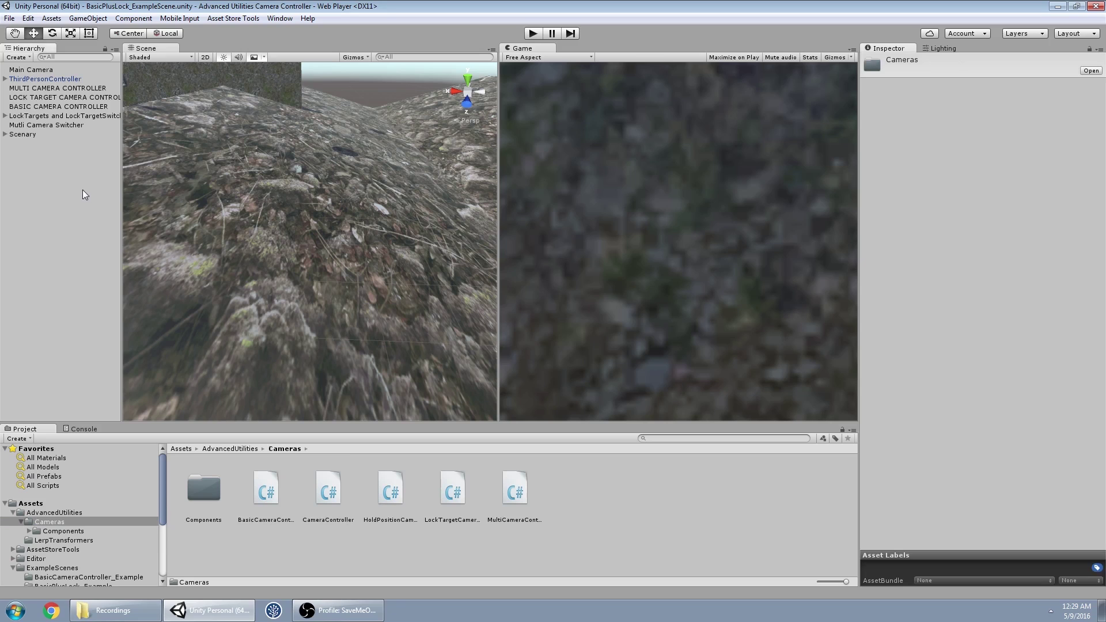
left_click(137, 292)
key("F2")
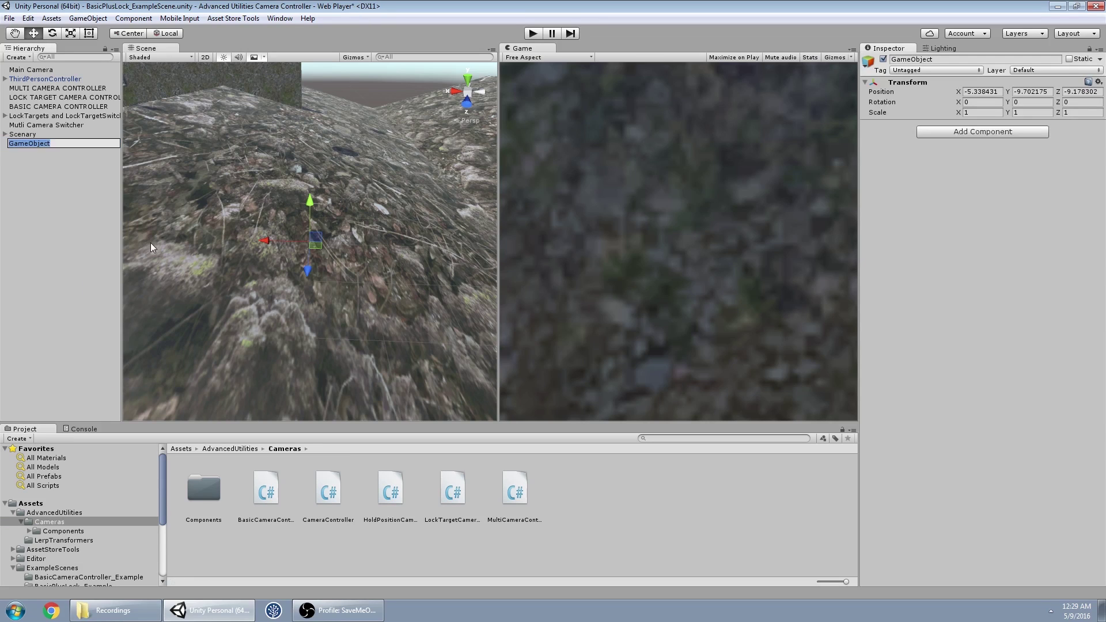
type("holding")
key("Return")
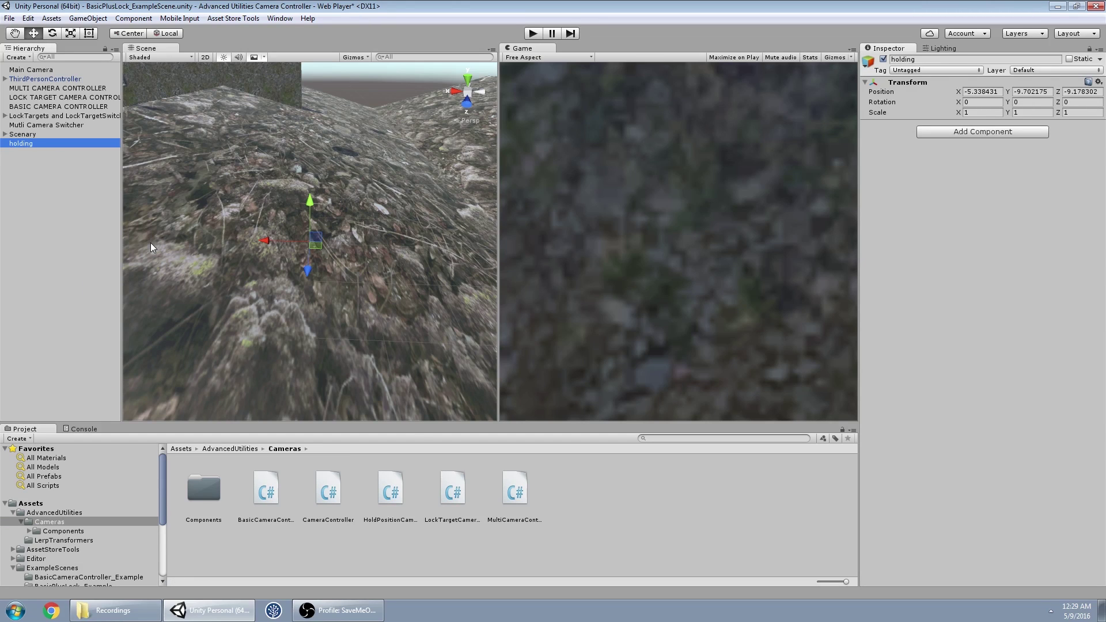
double_click(399, 502)
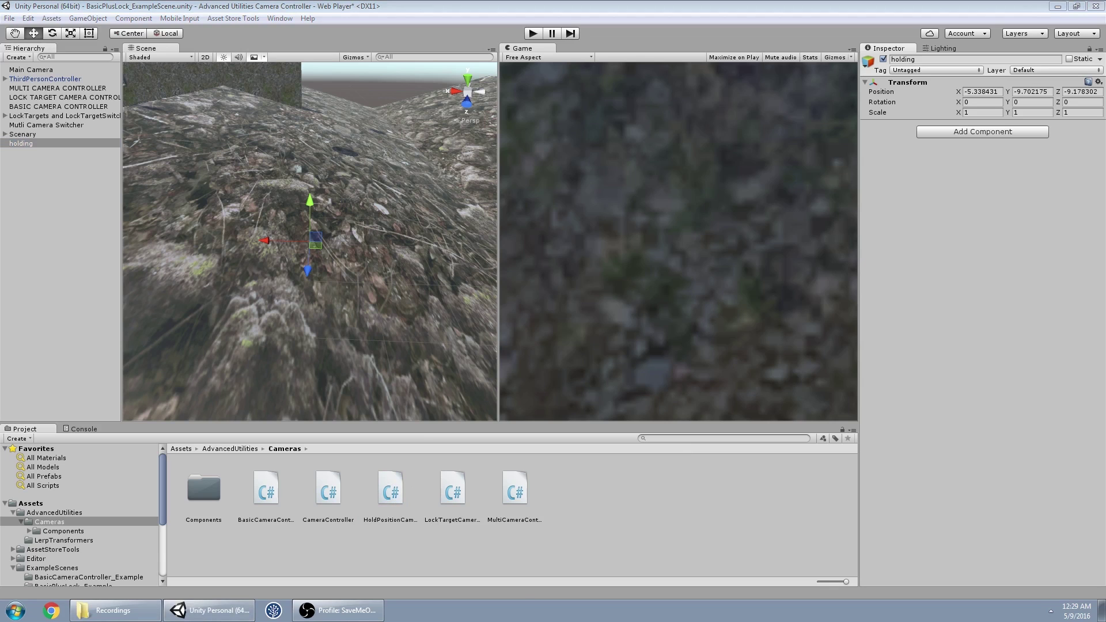
left_click_drag(392, 494, 961, 228)
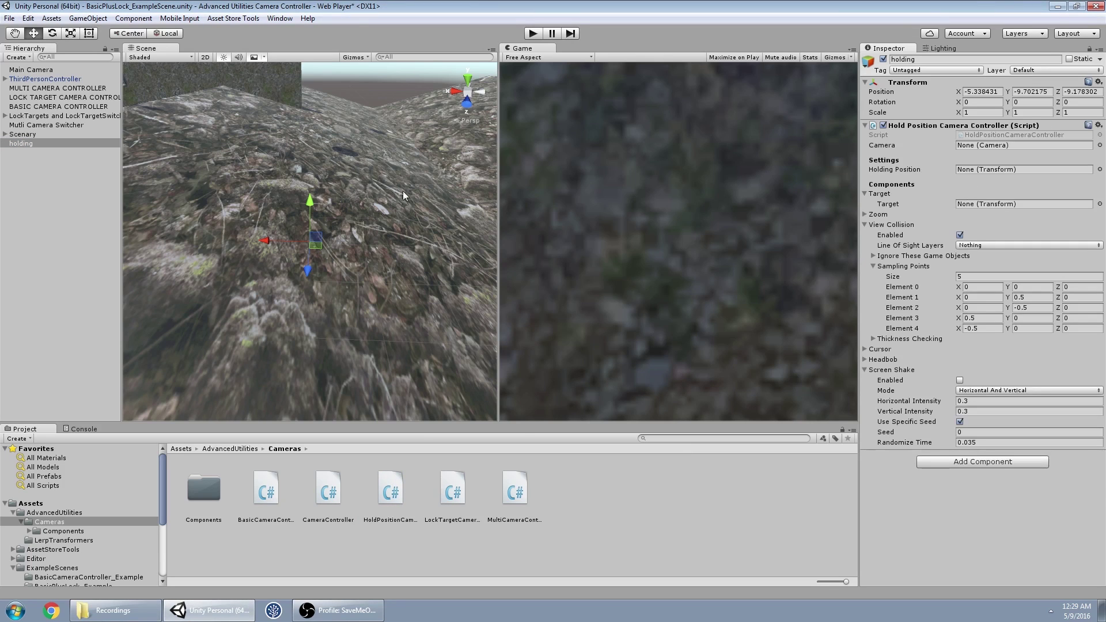
- Locate TARGET Basic under ThirdPersonController and assign it as the Target of holding's Hold Position Camera Controller
scroll(310, 221, "down", 4)
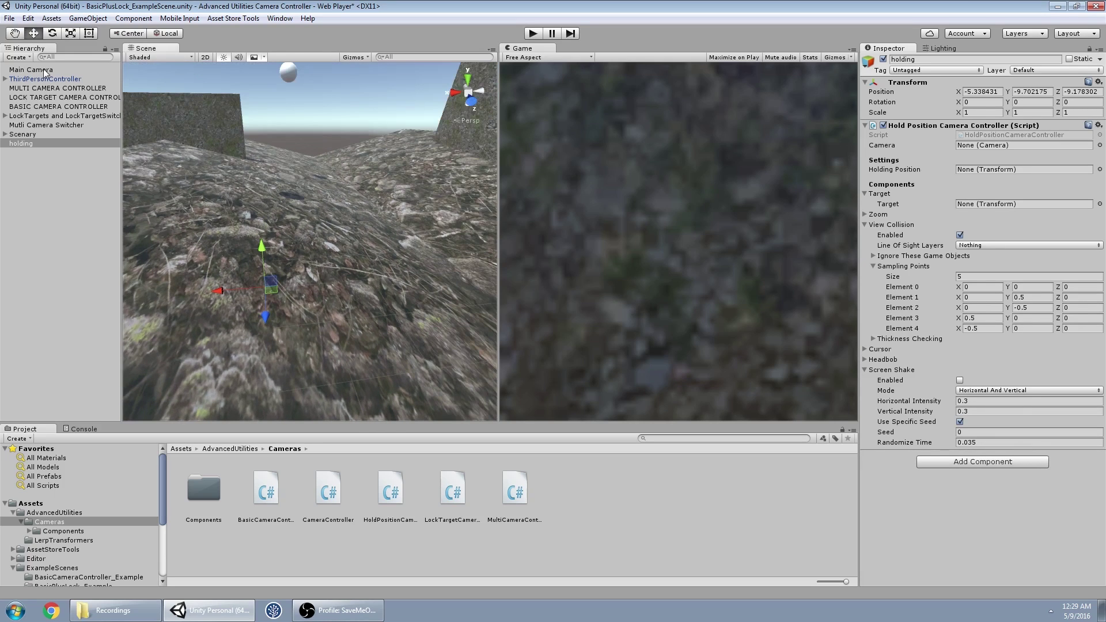
left_click(45, 81)
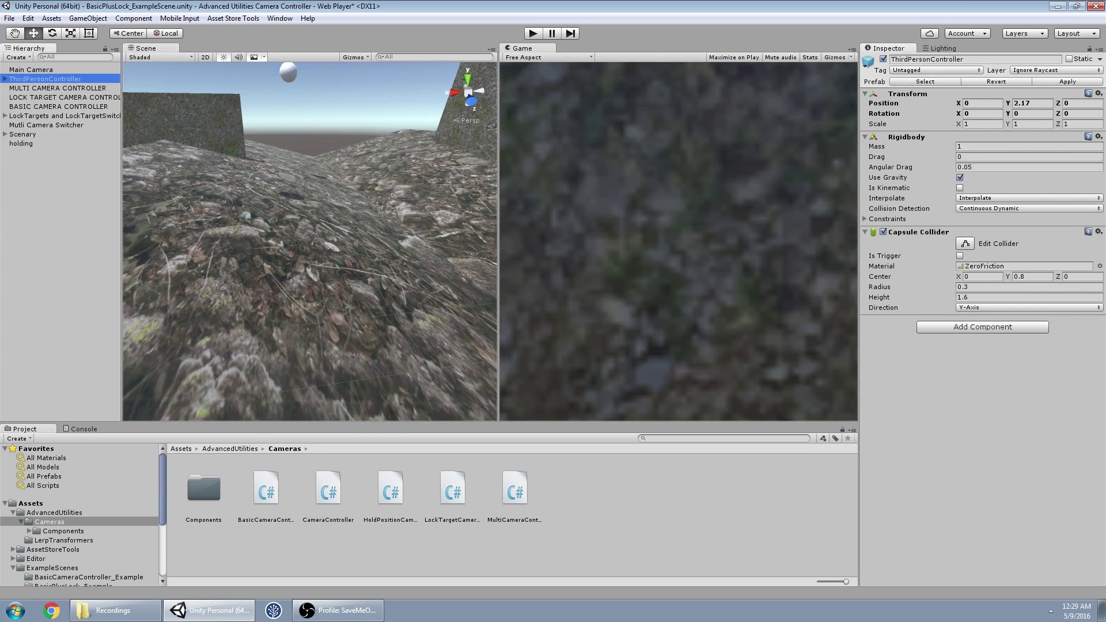
left_click(5, 79)
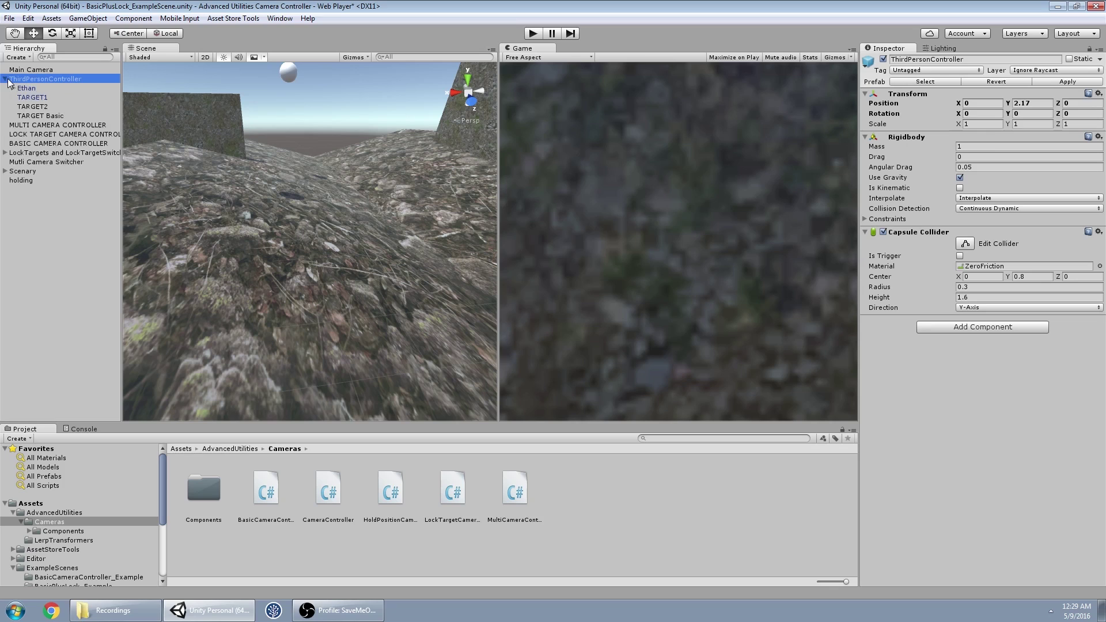
left_click(26, 181)
left_click(1089, 48)
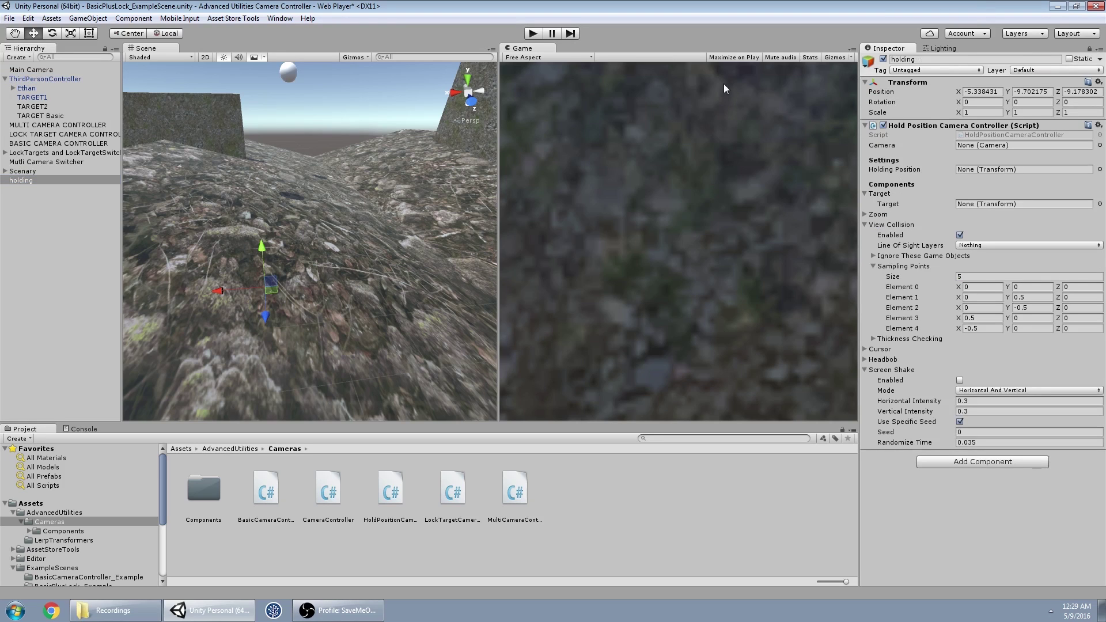
double_click(39, 114)
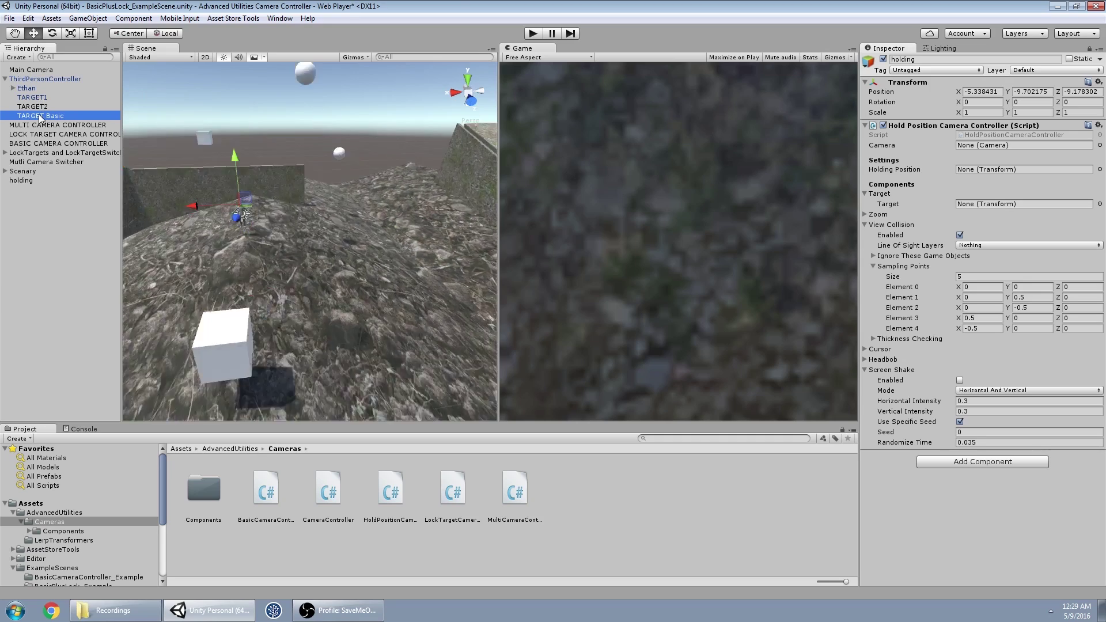
left_click_drag(318, 242, 787, 171, "alt")
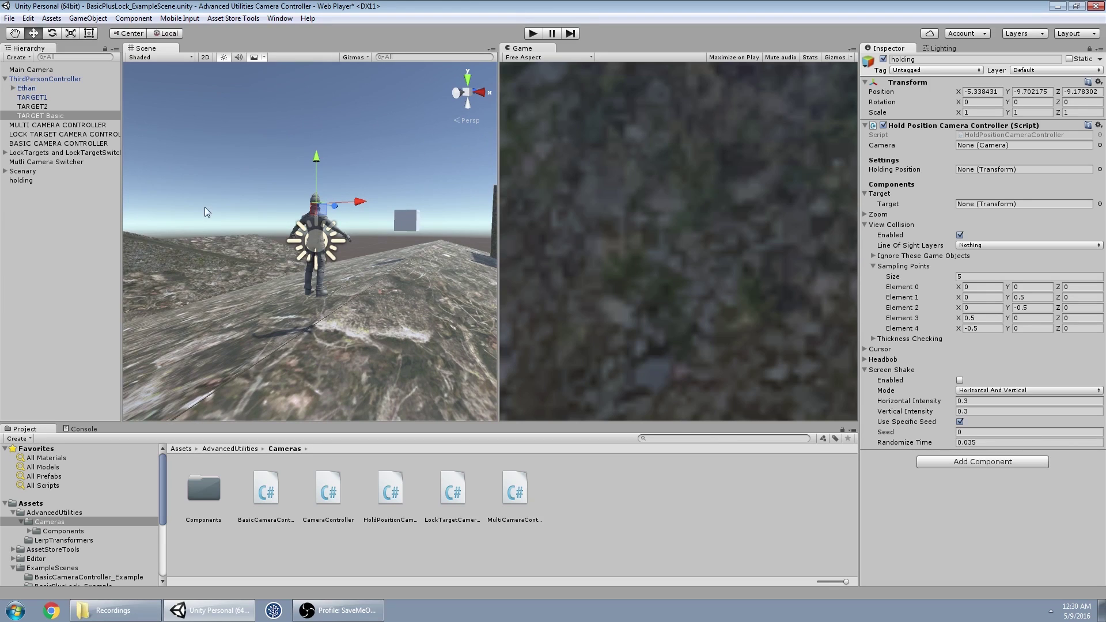
left_click(51, 181)
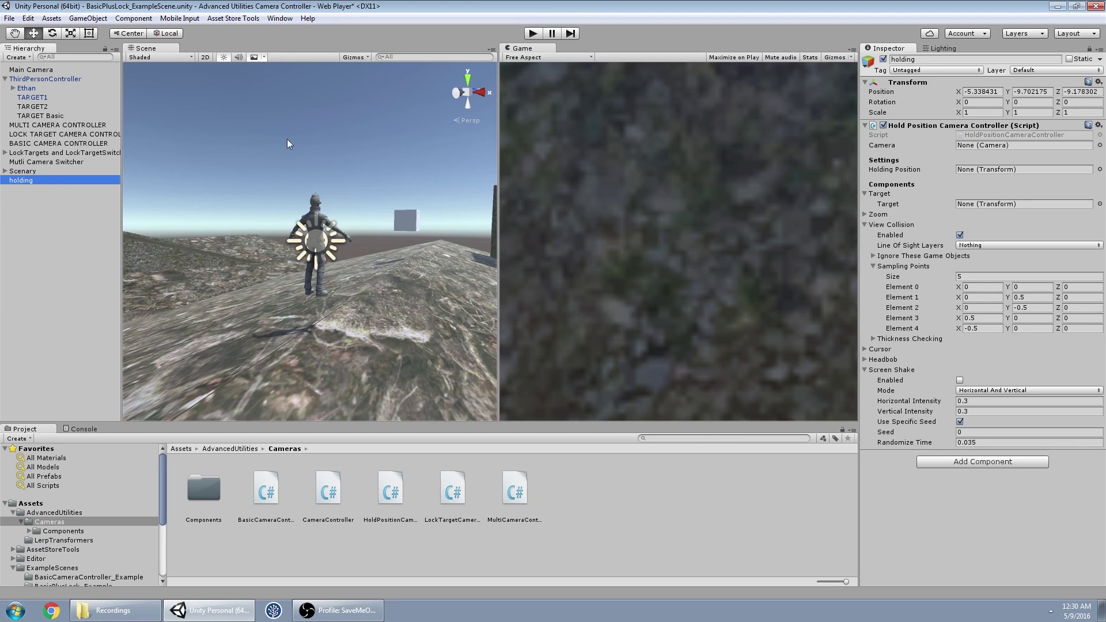
left_click_drag(35, 113, 982, 211)
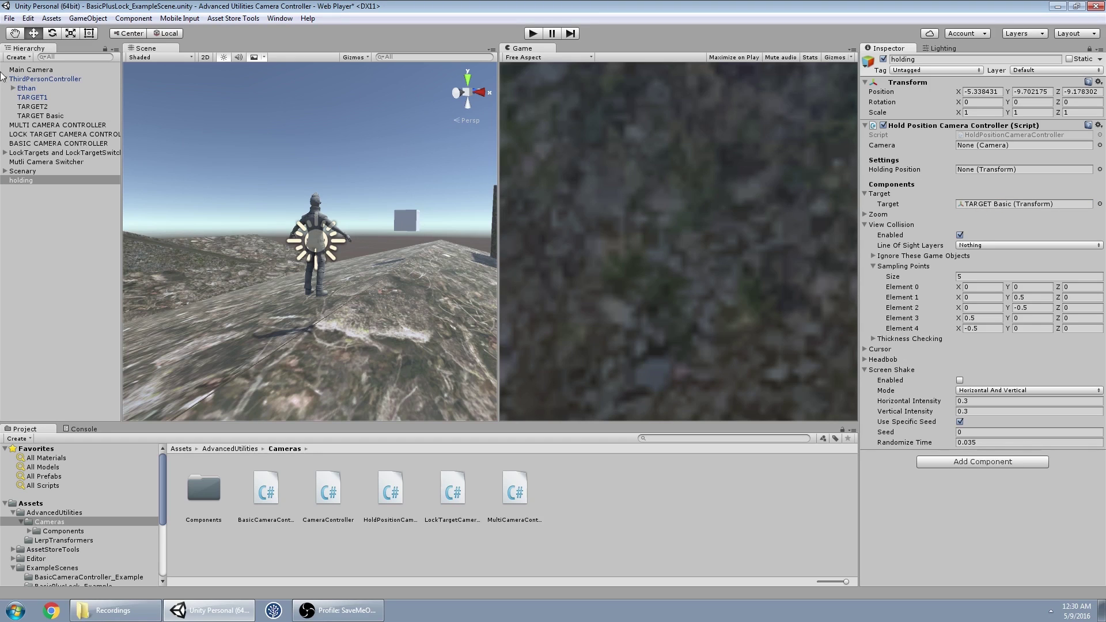
- Assign Main Camera as holding's Camera and collapse the View Collision and Screen Shake settings
left_click_drag(38, 73, 1044, 152)
left_click(1013, 246)
left_click(996, 285)
left_click(866, 225)
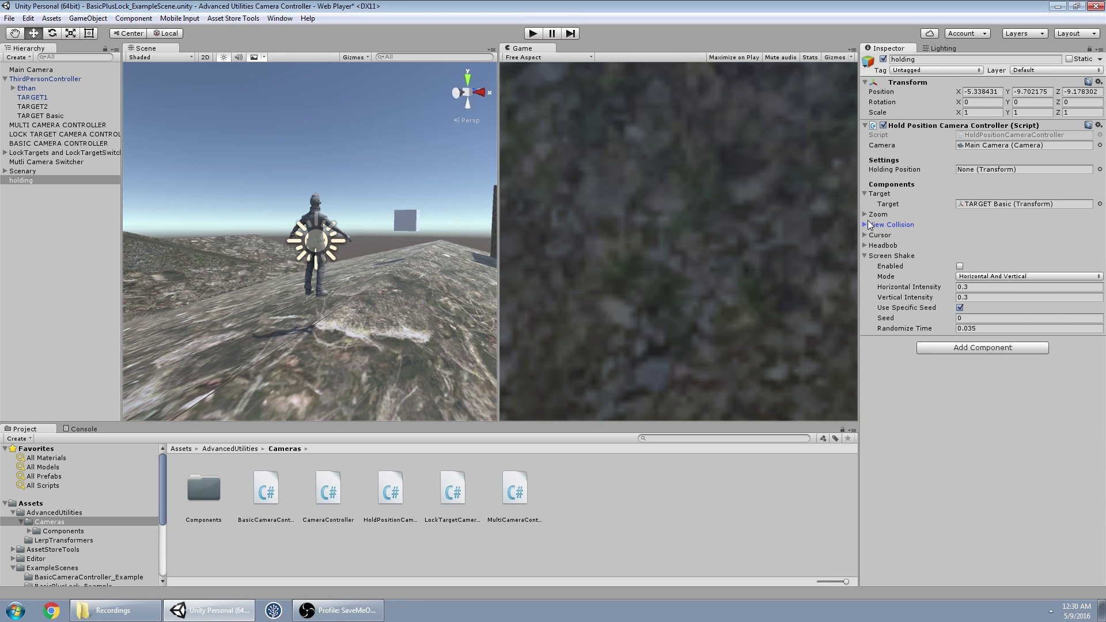
left_click(866, 255)
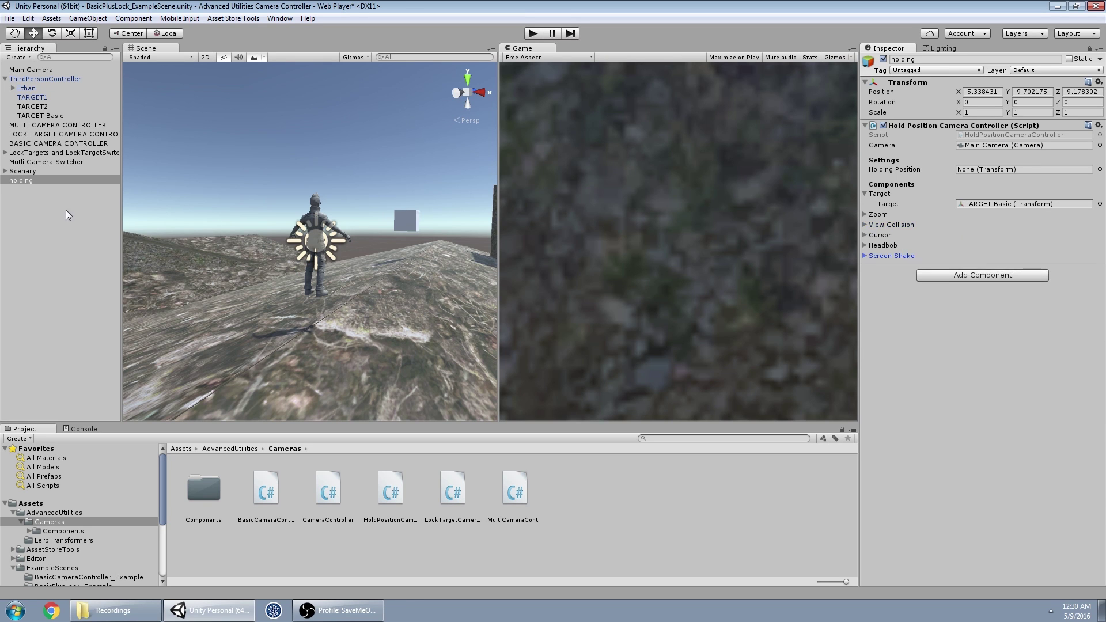
- Select the LOCKTARGET1 sphere in the scene and disable its Mesh Renderer
right_click_drag(307, 234, 1026, 256)
left_click(366, 232)
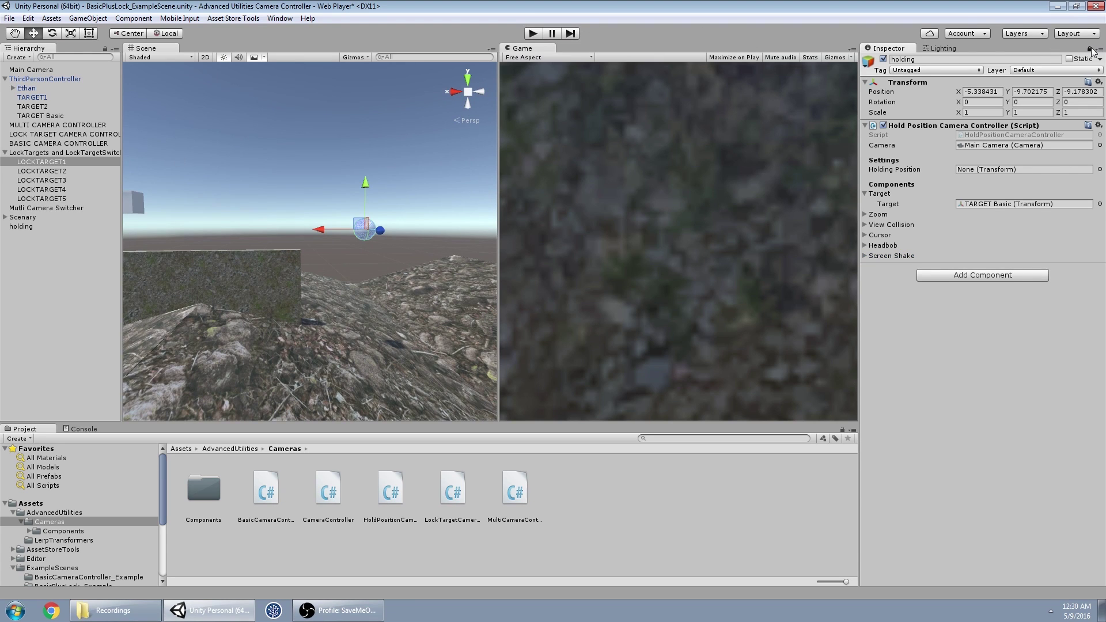
left_click(884, 204)
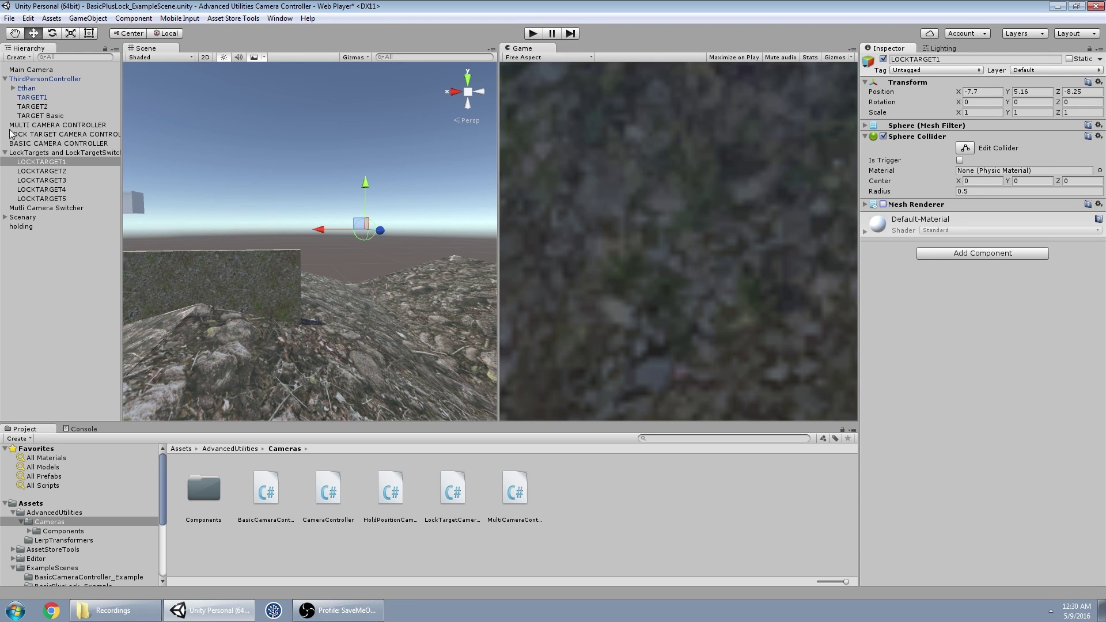
left_click(39, 163)
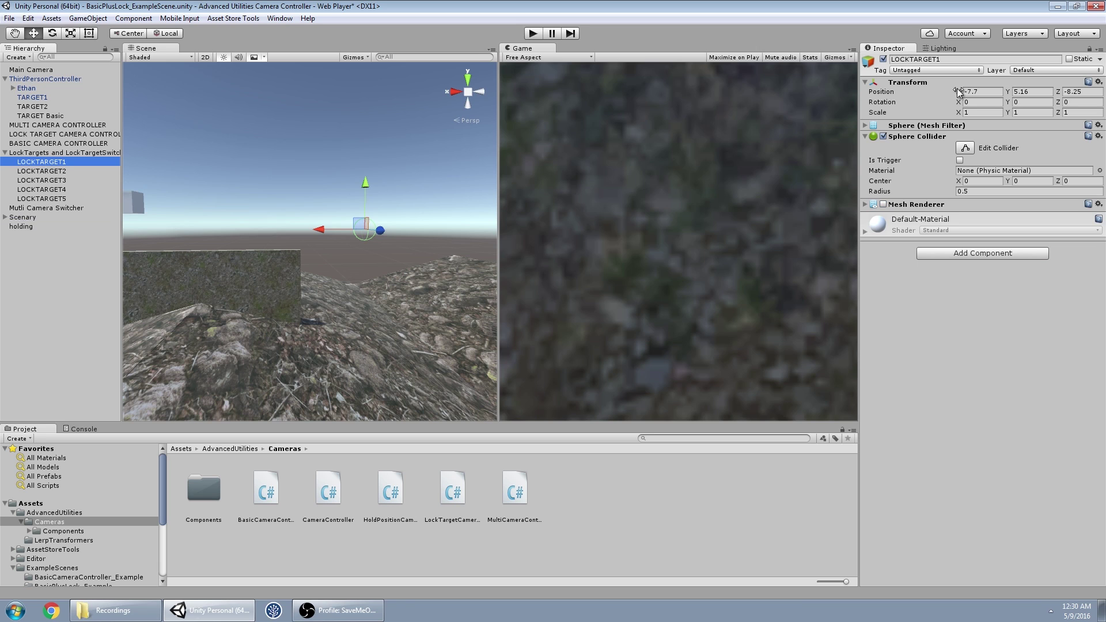
- Assign LOCKTARGET1 as holding's Holding Position and add holding to the Camera Controllers list of MULTI CAMERA CONTROLLER
left_click(20, 226)
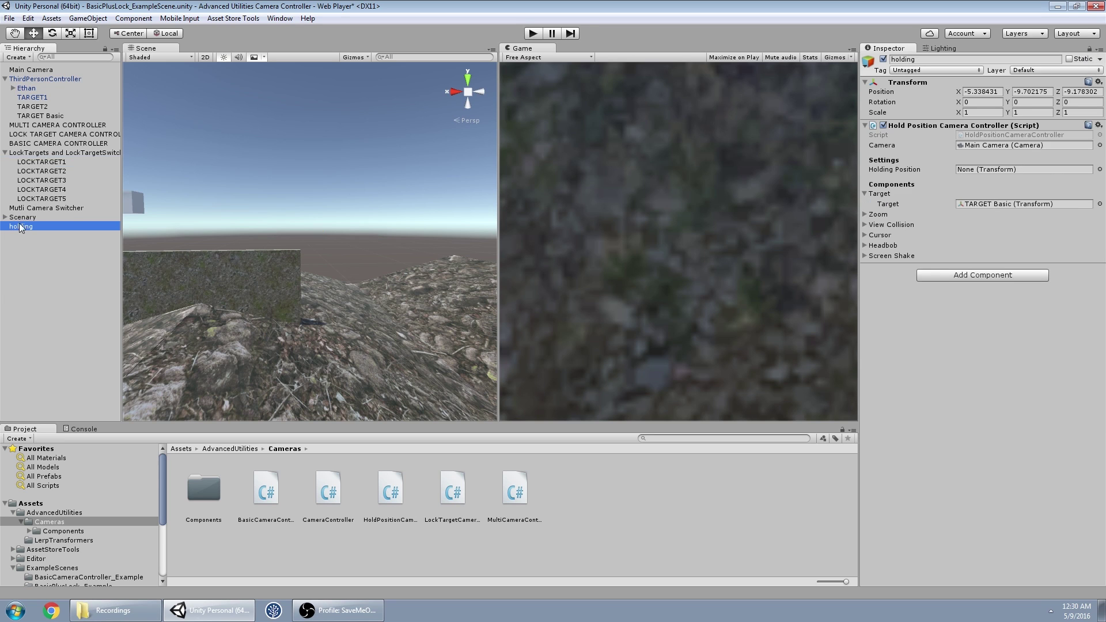
left_click_drag(42, 164, 982, 174)
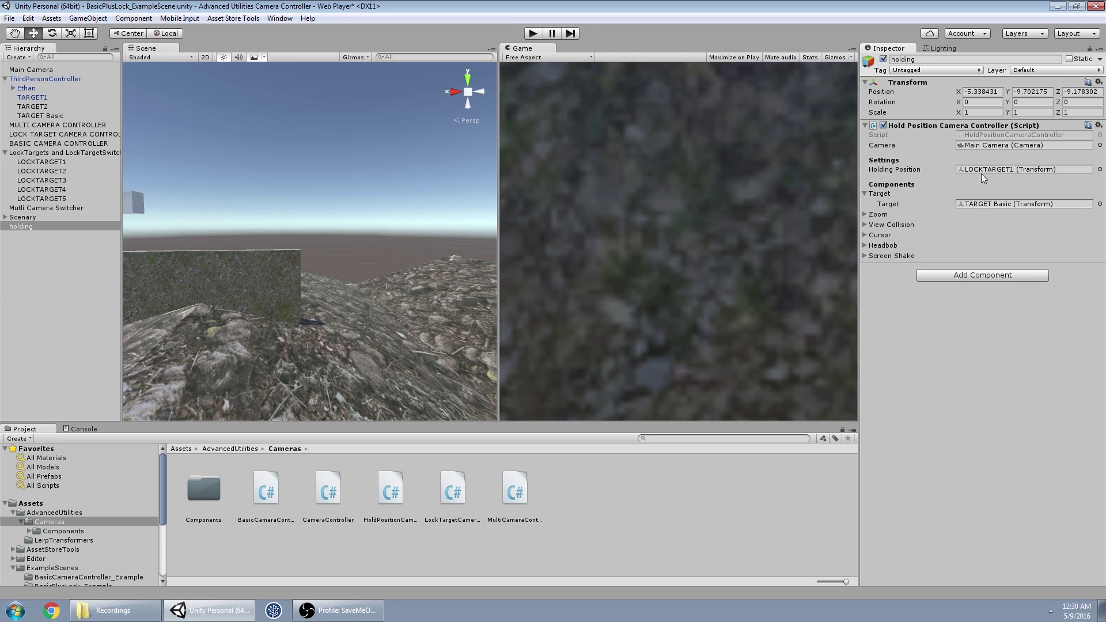
left_click(33, 125)
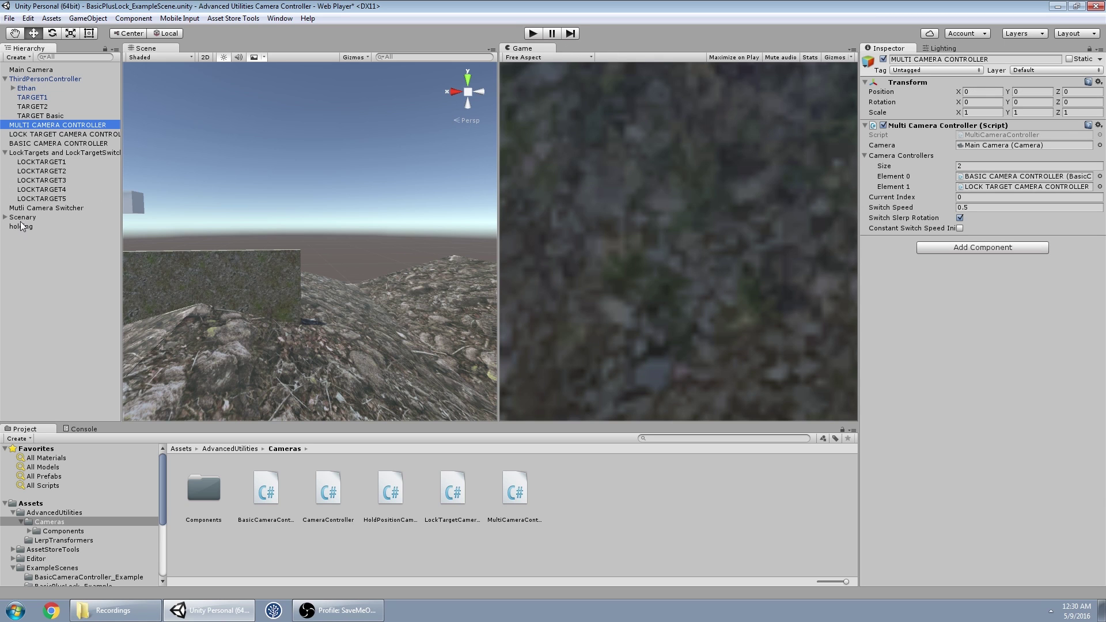
left_click_drag(22, 226, 910, 165)
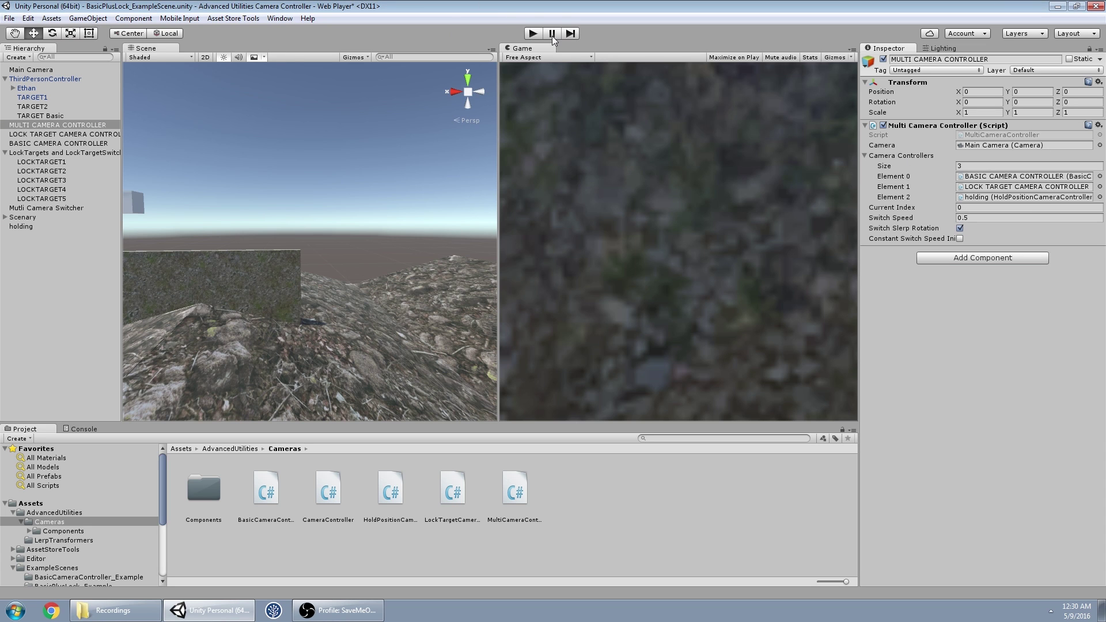
- Start play mode, move the character and set the Current Index of MULTI CAMERA CONTROLLER to 2
left_click(534, 32)
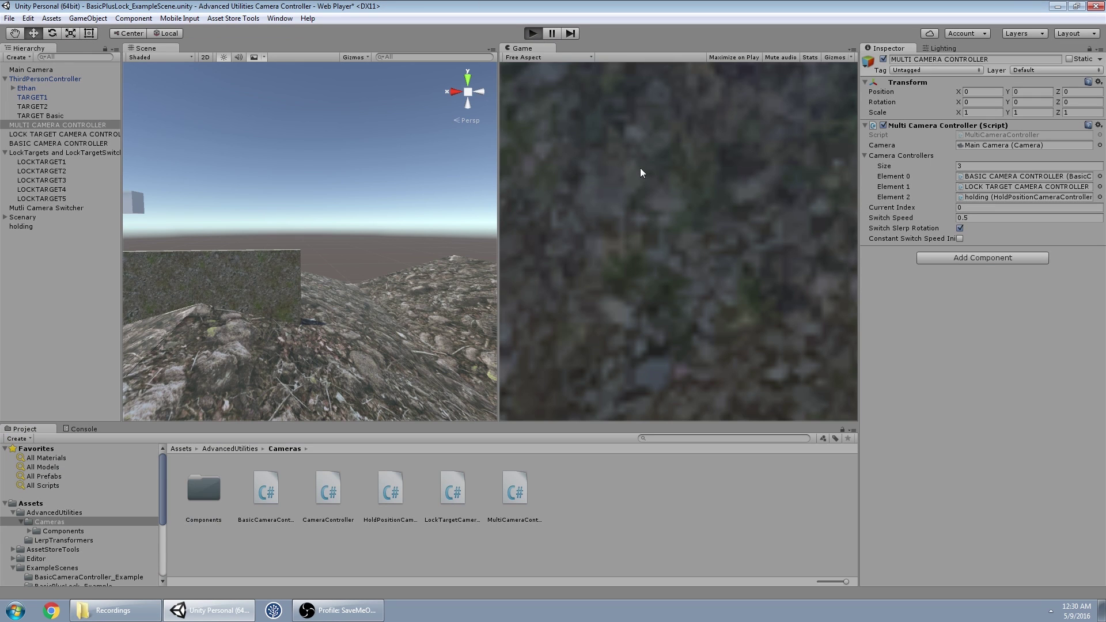
key("w")
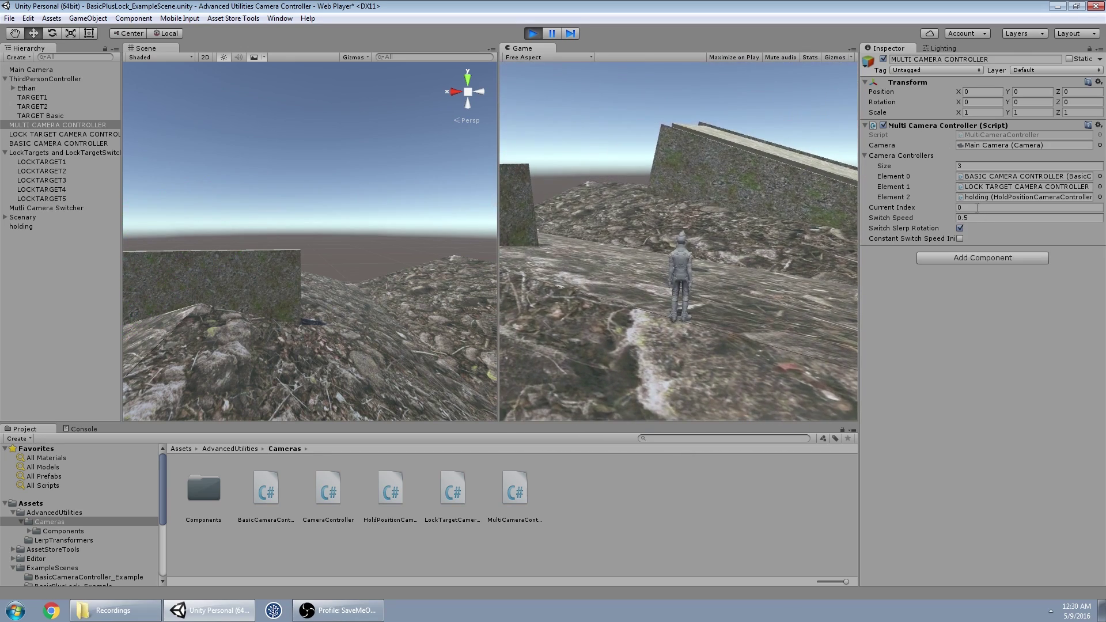
left_click(978, 208)
type("2")
key("Return")
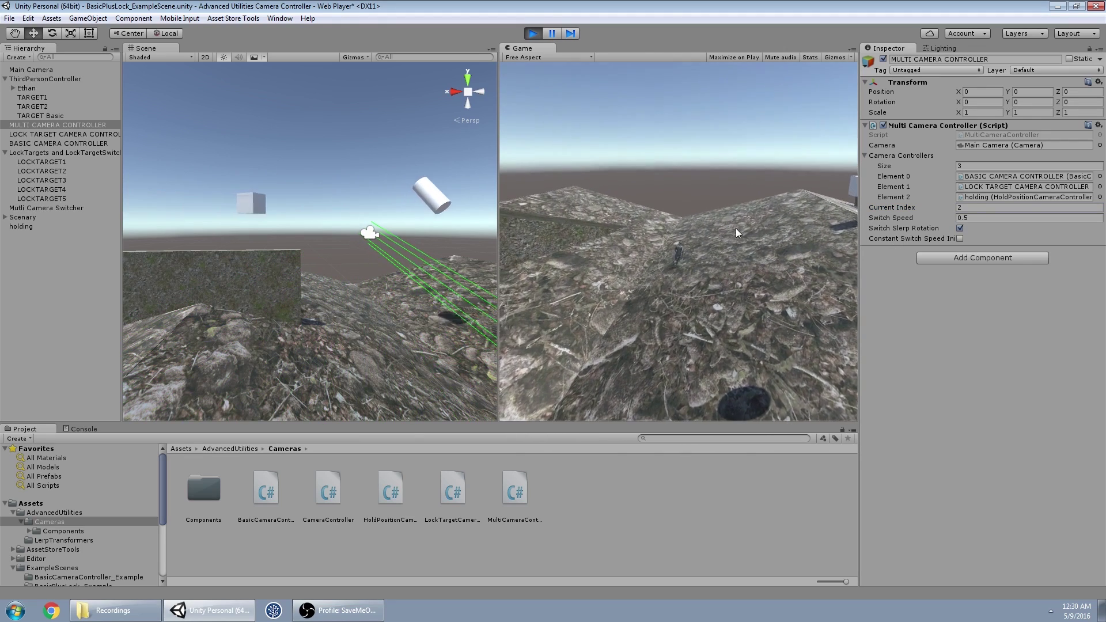
- Switch between the basic, lock target and hold position cameras while running the character, and stop play mode
left_click(735, 228)
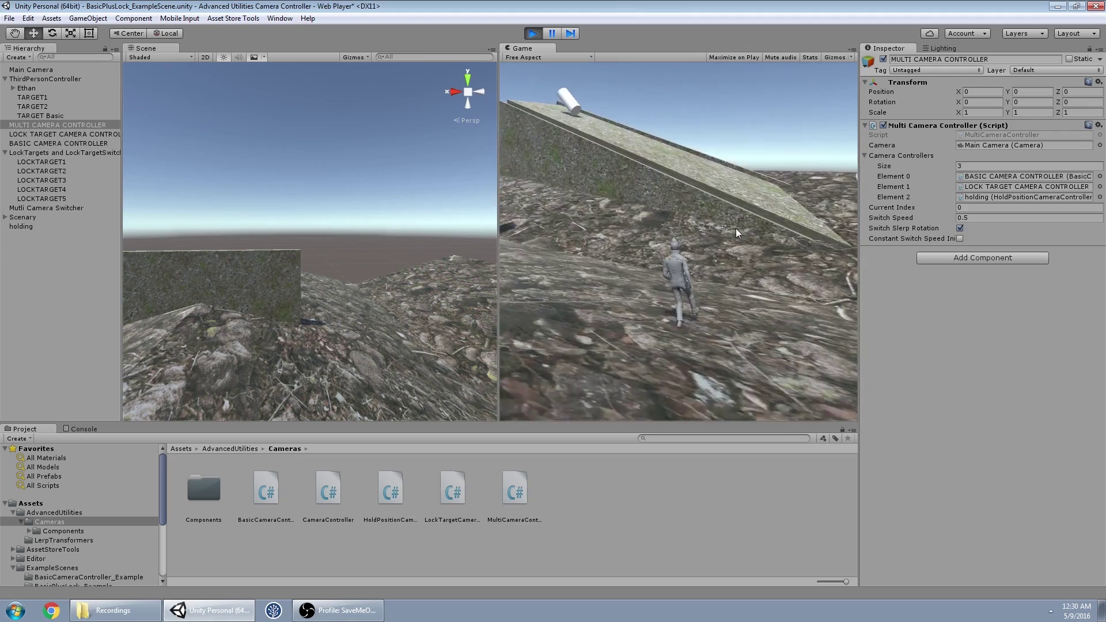
key("Tab")
key("w")
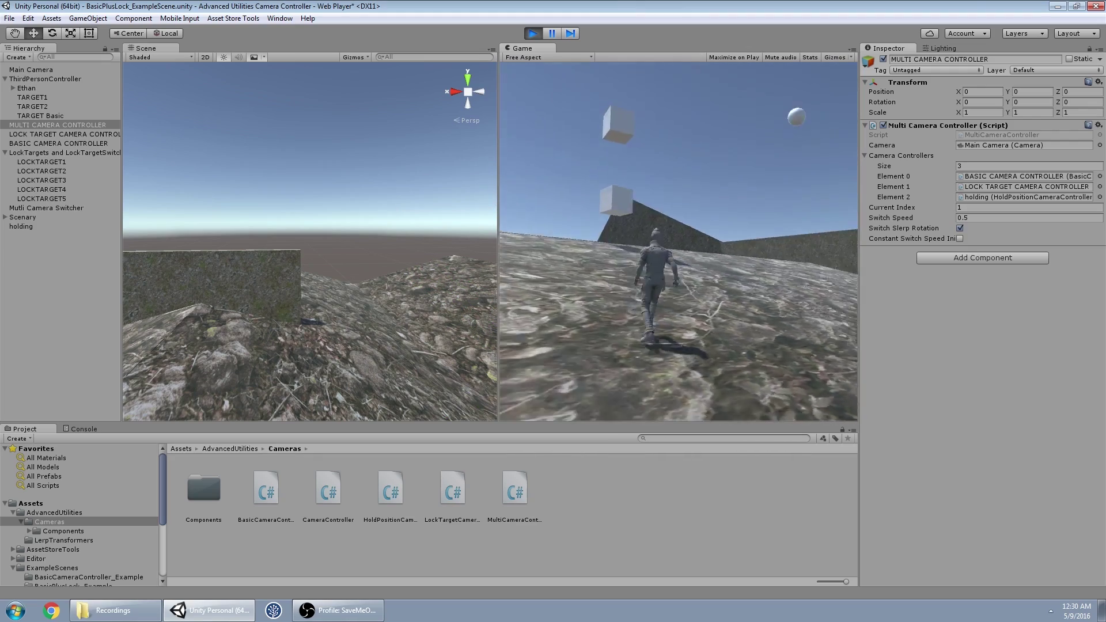
left_click(679, 231)
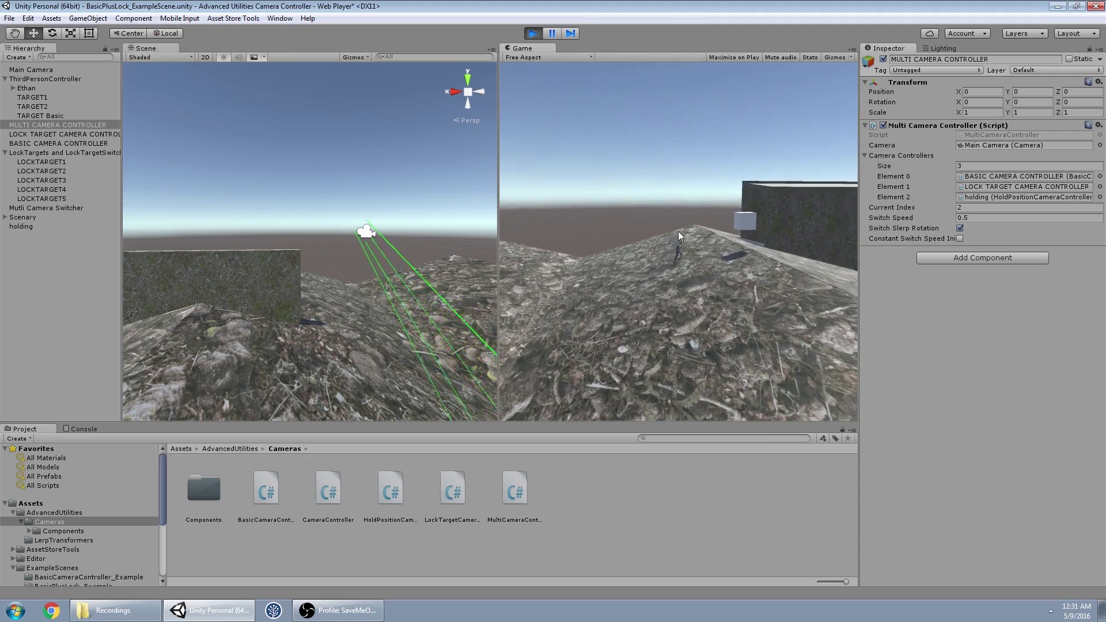
left_click(678, 230)
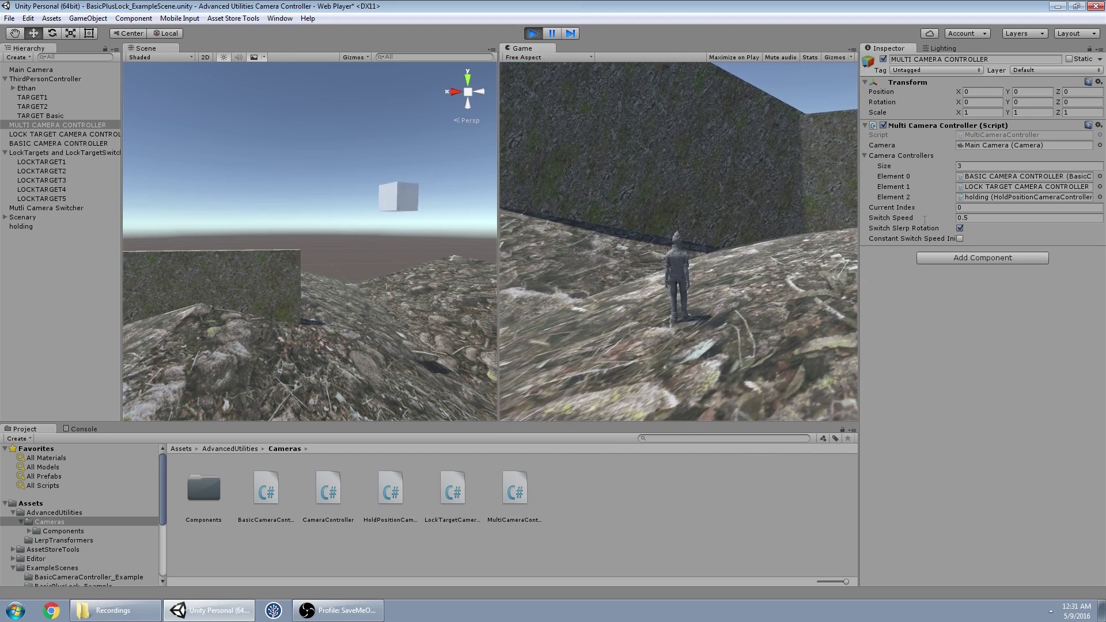
left_click(893, 218)
left_click(533, 33)
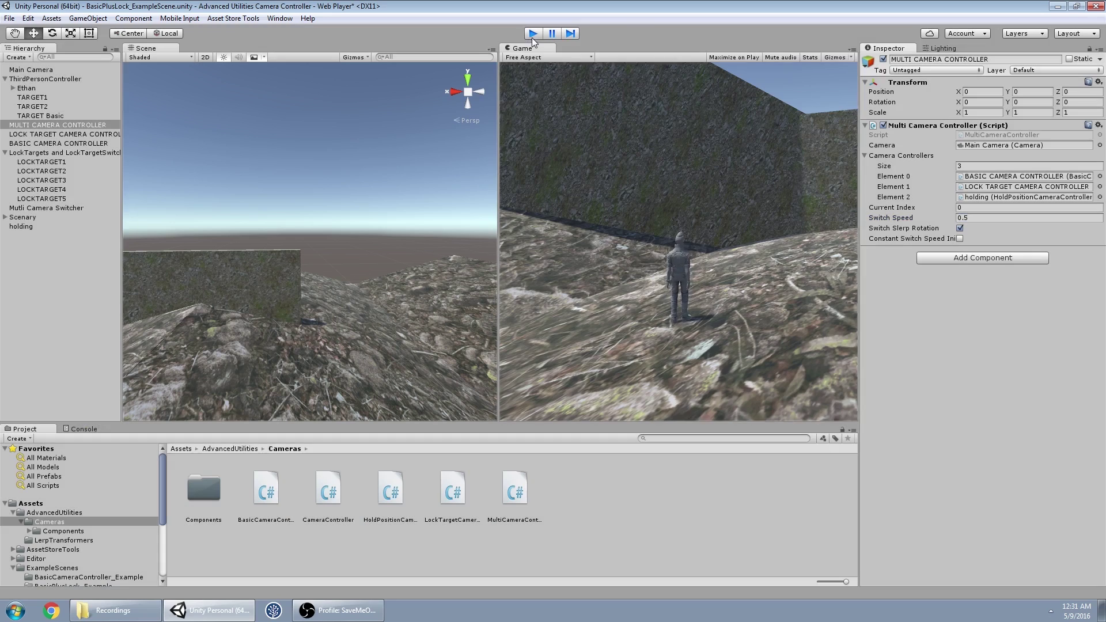
- Review the settings of MULTI CAMERA CONTROLLER and BASIC CAMERA CONTROLLER
left_click(891, 208)
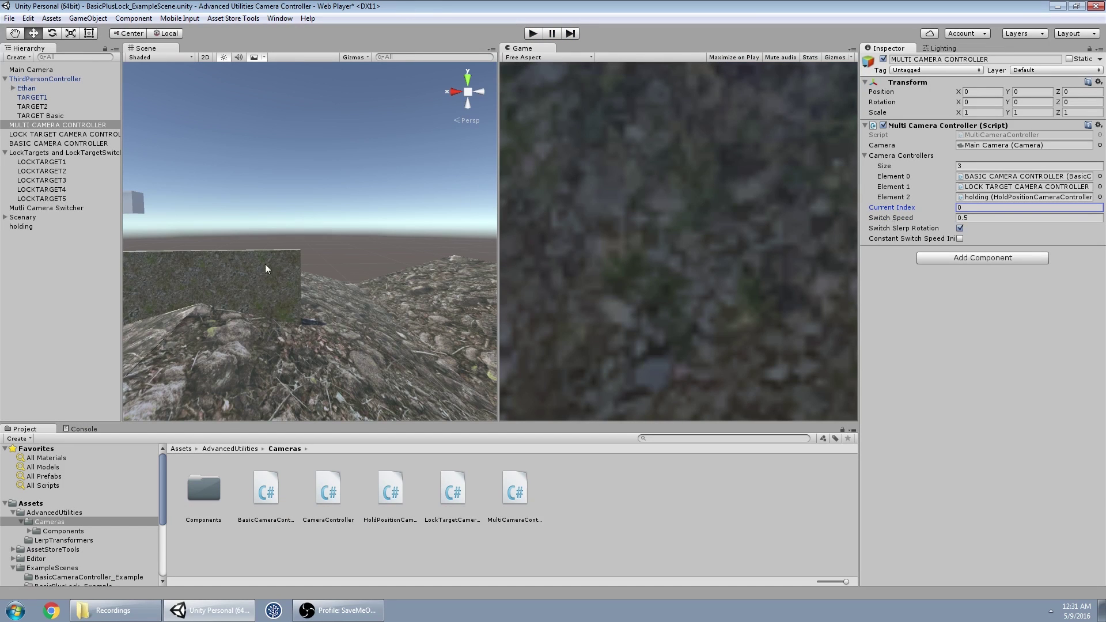
left_click(27, 143)
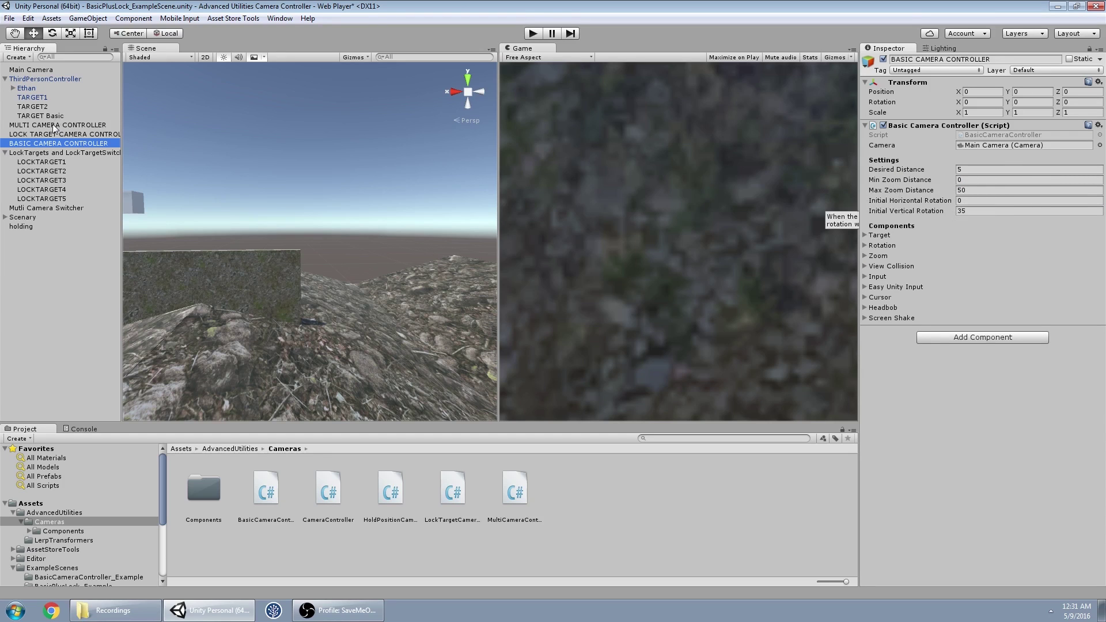
left_click(98, 127)
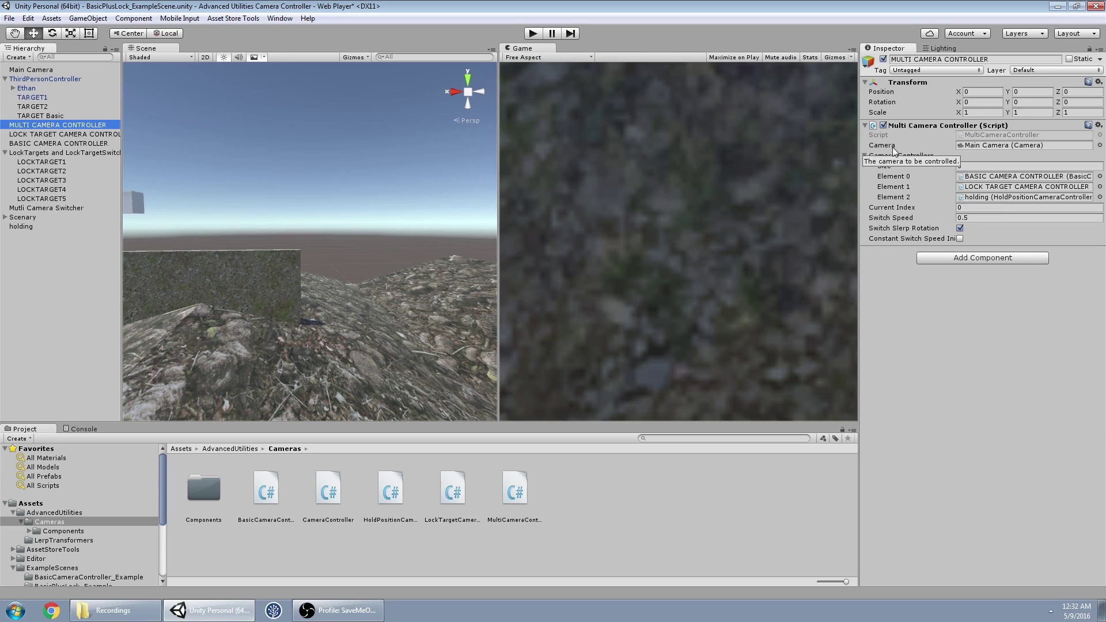
left_click(655, 237)
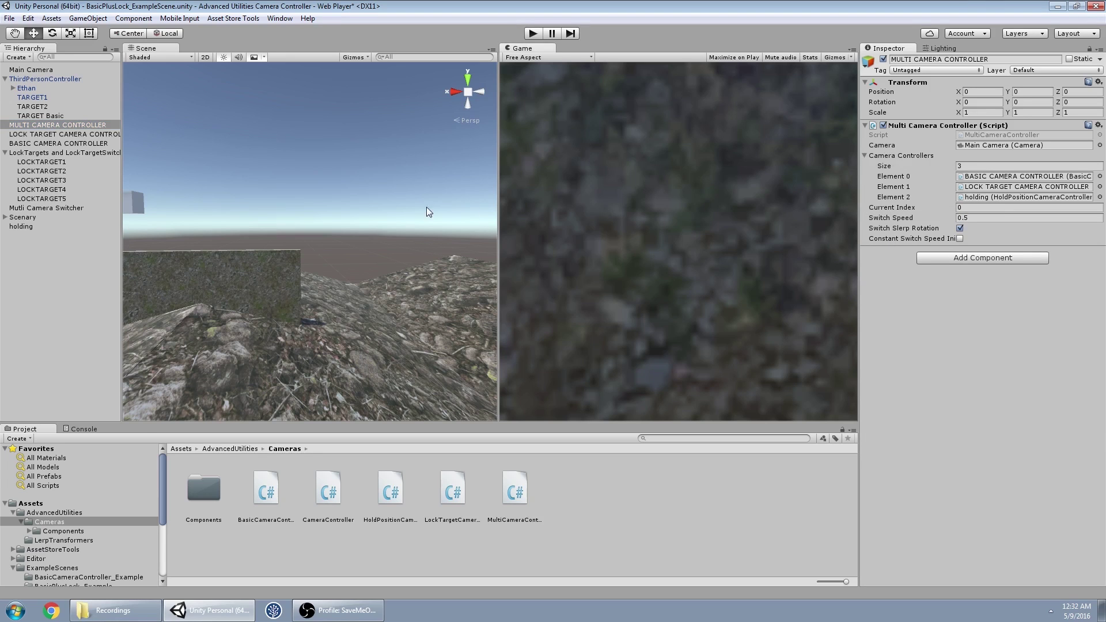
- Browse the AdvancedUtilities folder of the project, including its Cameras folder and the Components folder inside it
right_click_drag(398, 231, 441, 331)
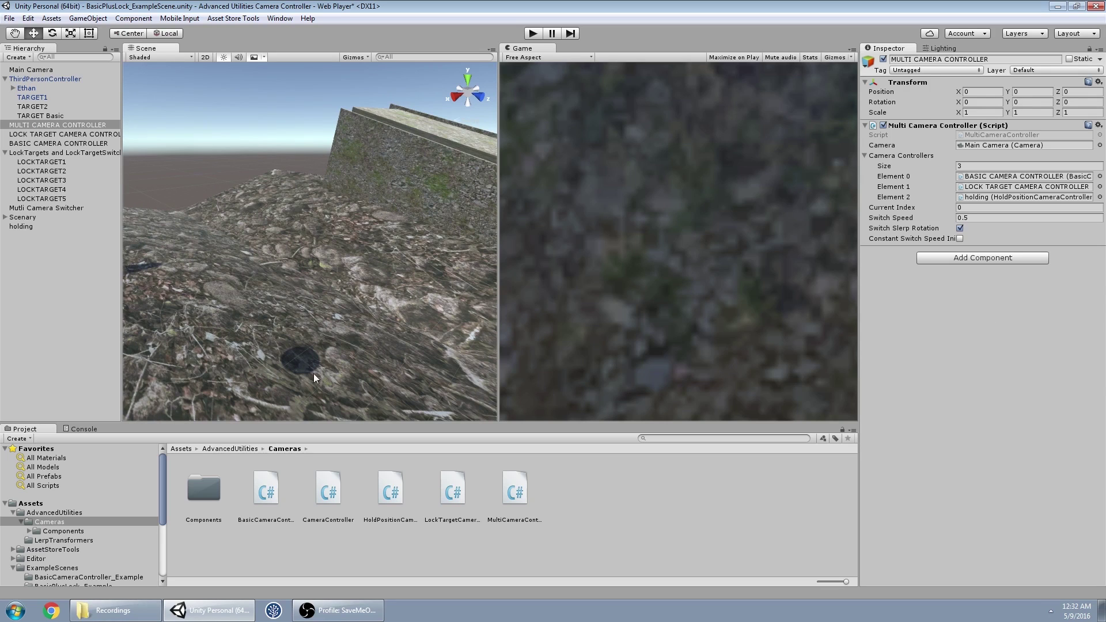
left_click(100, 507)
left_click(95, 513)
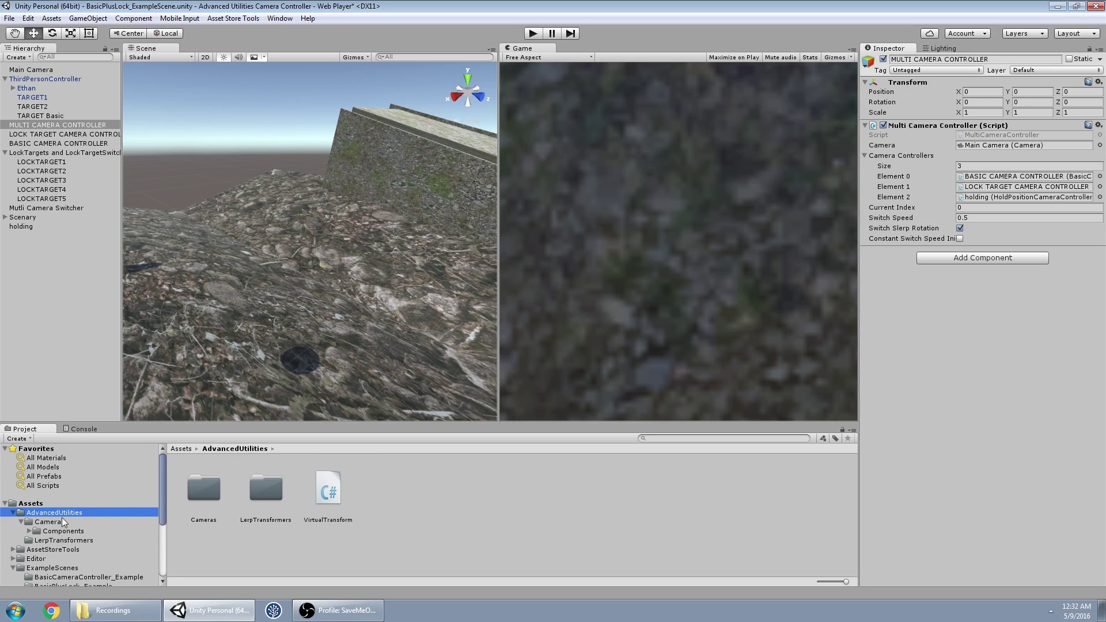
double_click(199, 489)
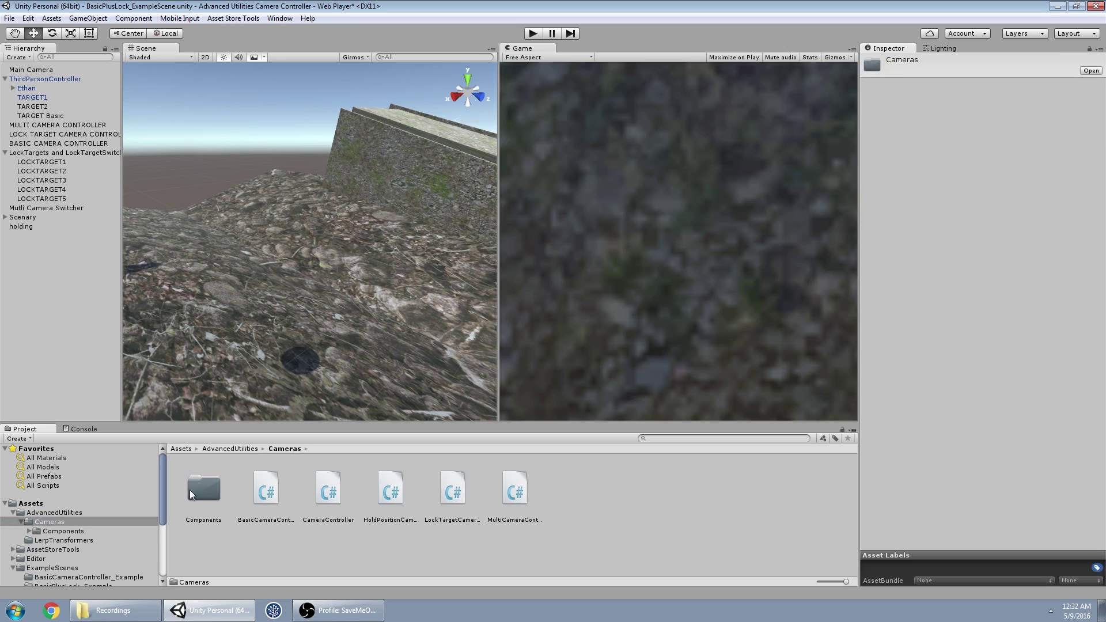
double_click(205, 493)
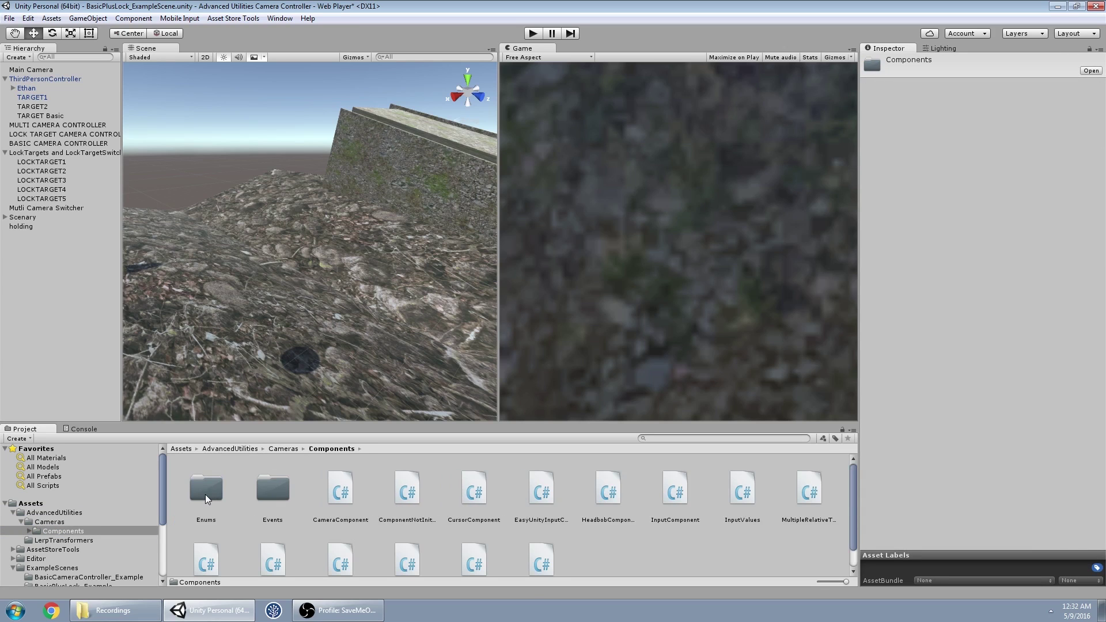
left_click(68, 522)
- Examine the DoNothingLerpTransformer and SmoothInOutLerpTransformer scripts in the LerpTransformers folder and return to the AdvancedUtilities folder
left_click(67, 541)
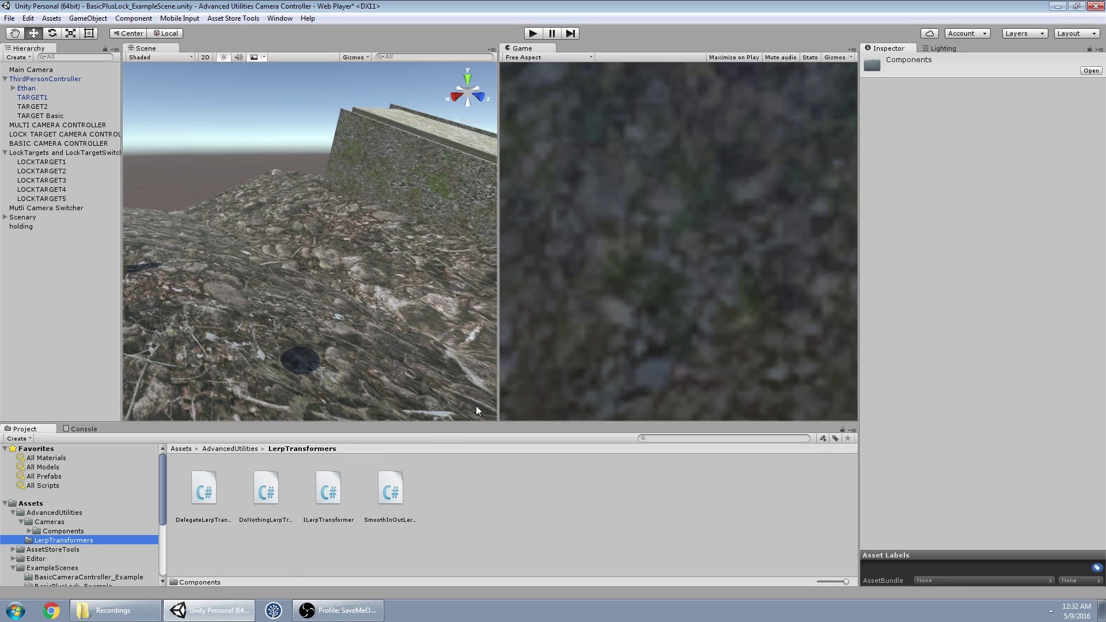
left_click(267, 489)
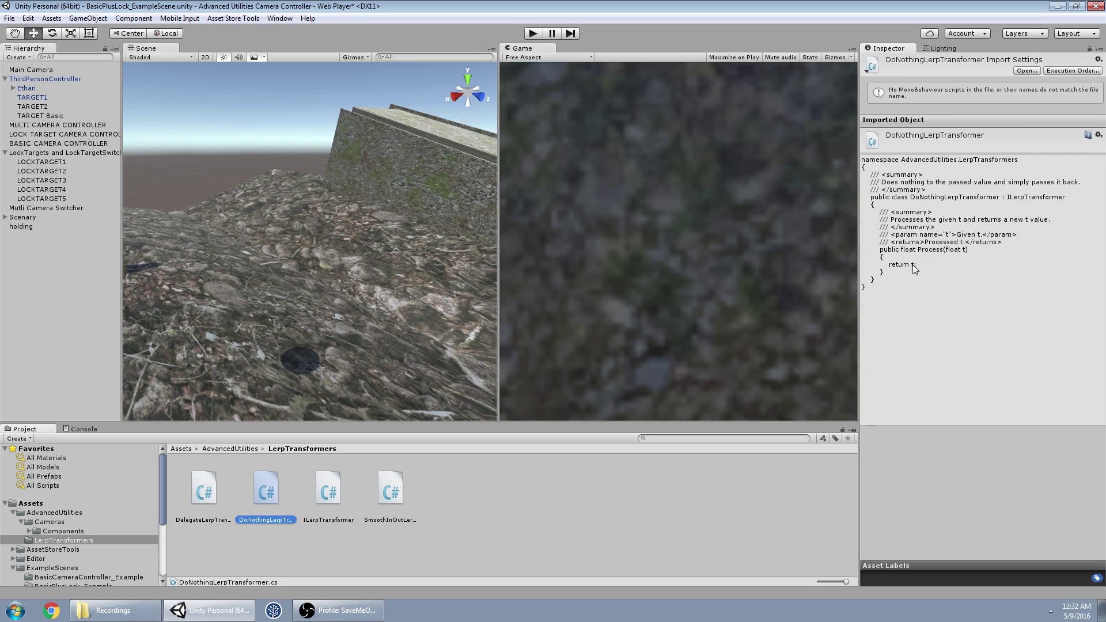
left_click(389, 492)
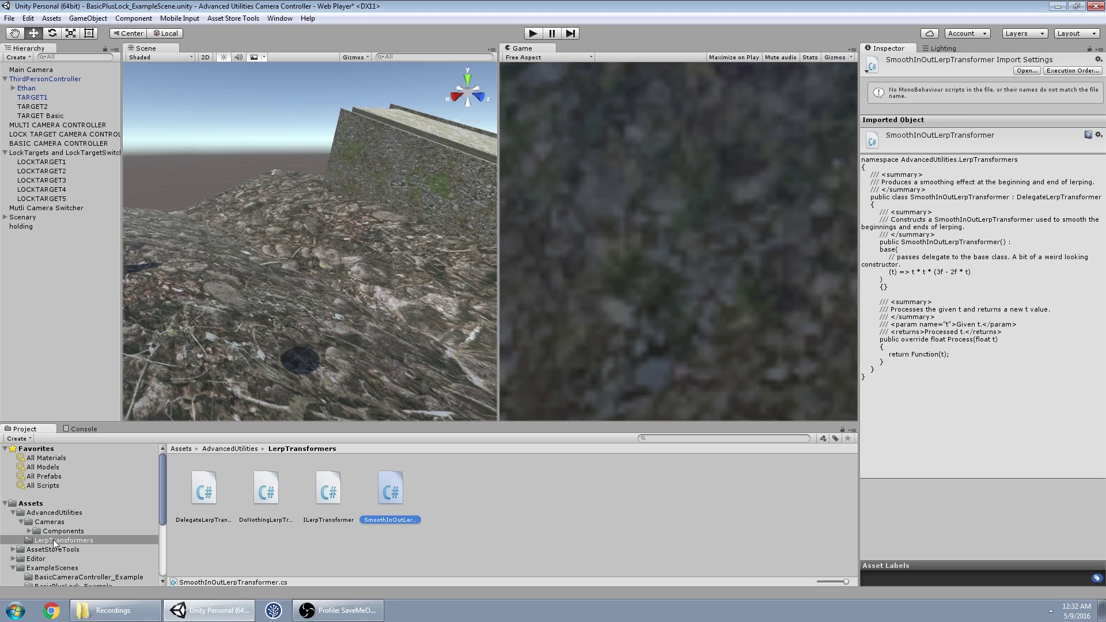
left_click(52, 513)
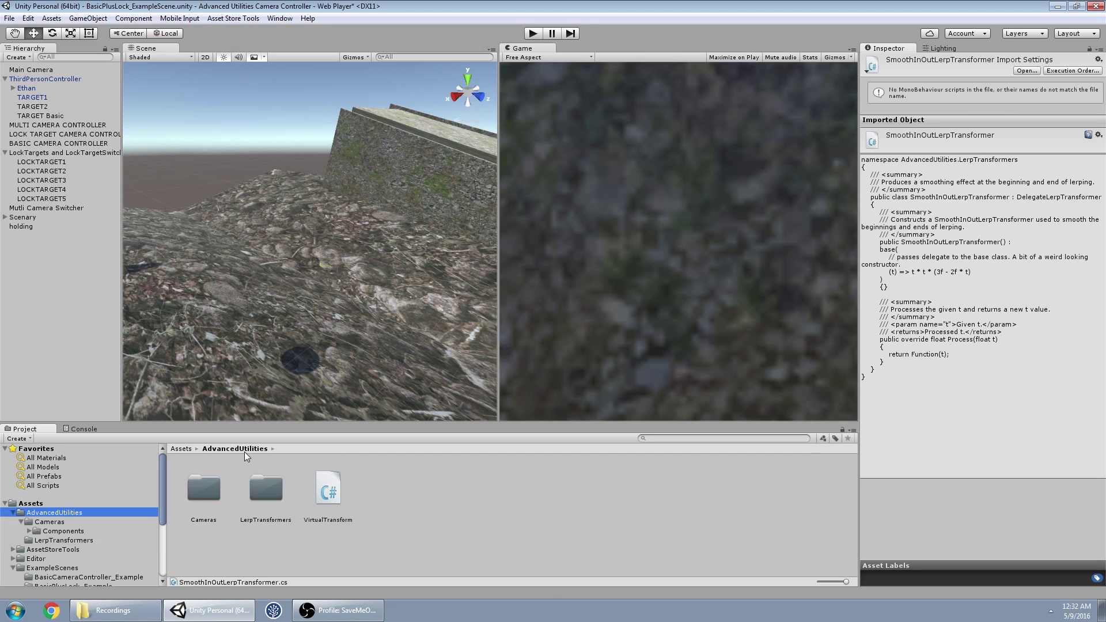